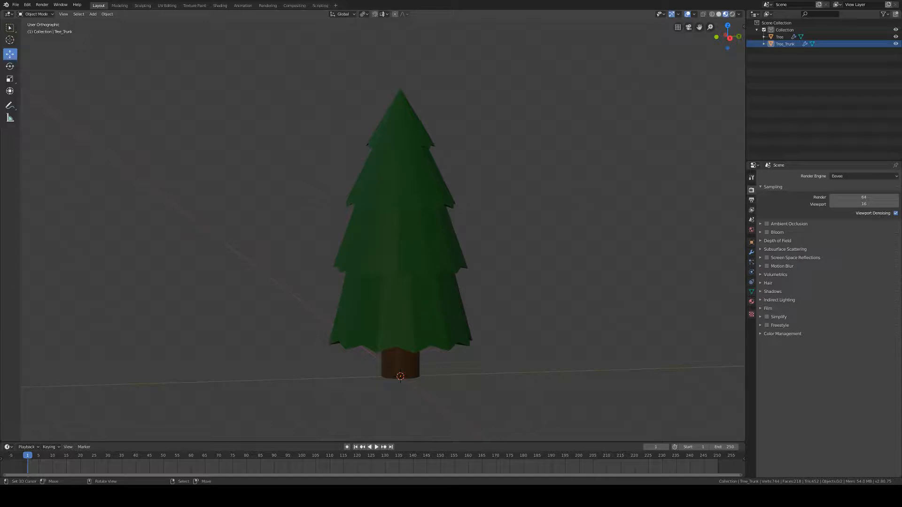
# Start a new file from the General template
pyautogui.moveTo(545, 304); pyautogui.dragTo(431, 295, button='middle')
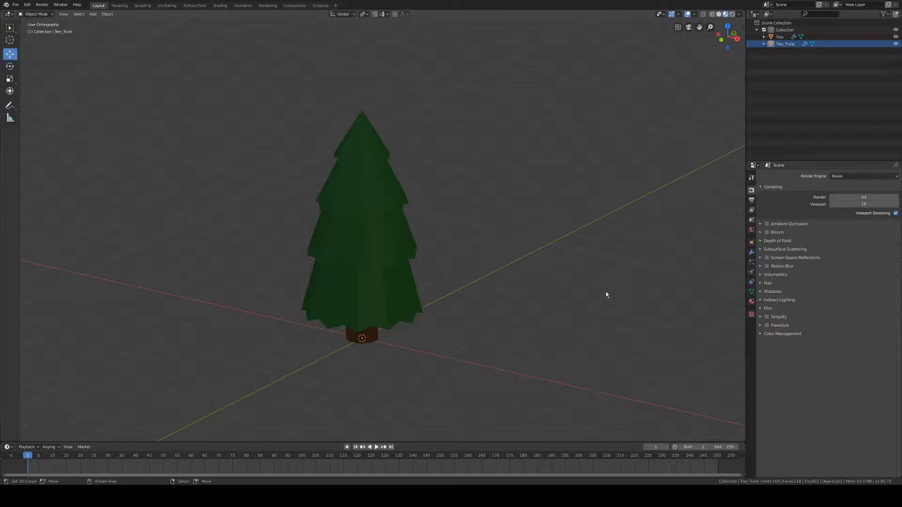
pyautogui.click(15, 5)
pyautogui.moveTo(45, 13)
pyautogui.click(92, 12)
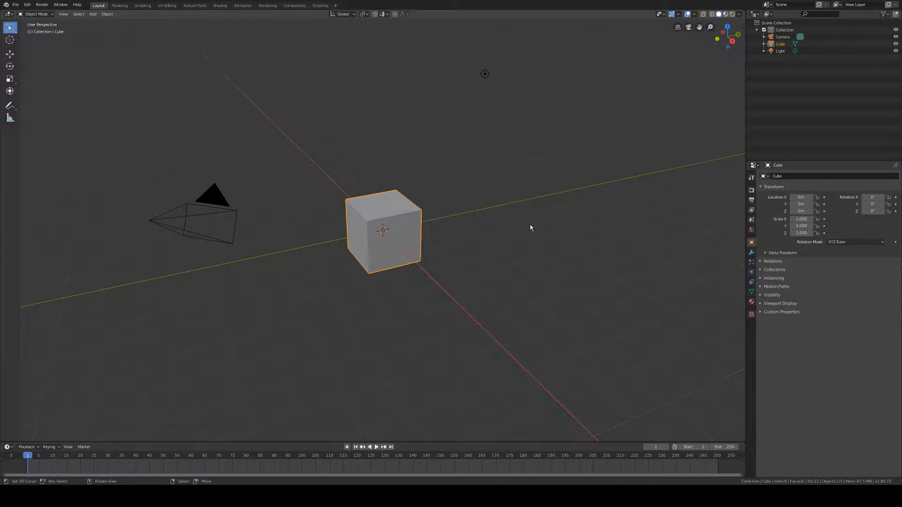
# Delete all default objects from the scene: the camera, the cube and the light
pyautogui.moveTo(544, 228)
pyautogui.mouseDown(button='middle')
pyautogui.moveTo(557, 225)
pyautogui.moveTo(534, 231)
pyautogui.mouseUp(button='middle')
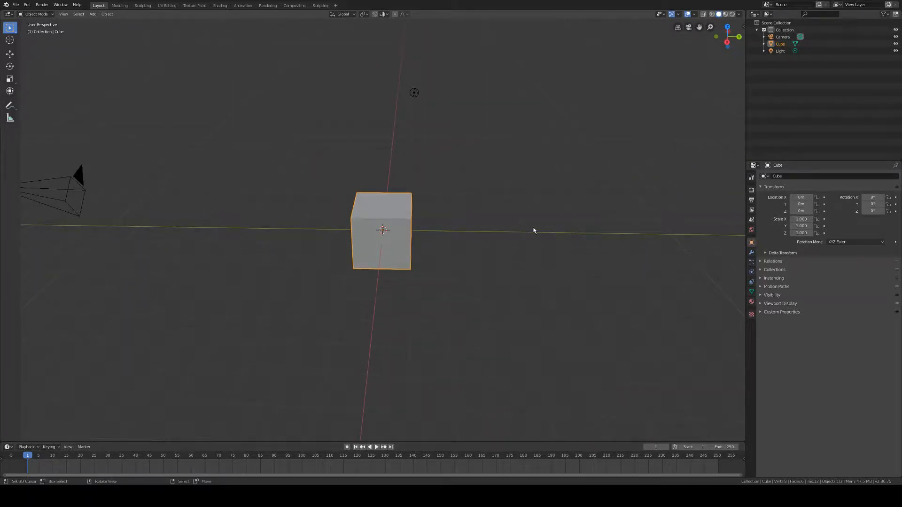
pyautogui.press('a')
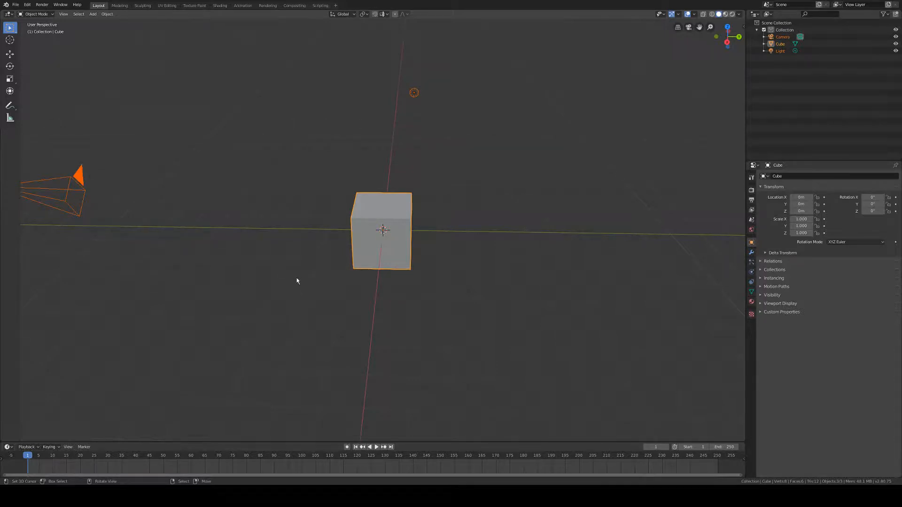
pyautogui.moveTo(258, 282); pyautogui.dragTo(274, 286, button='middle')
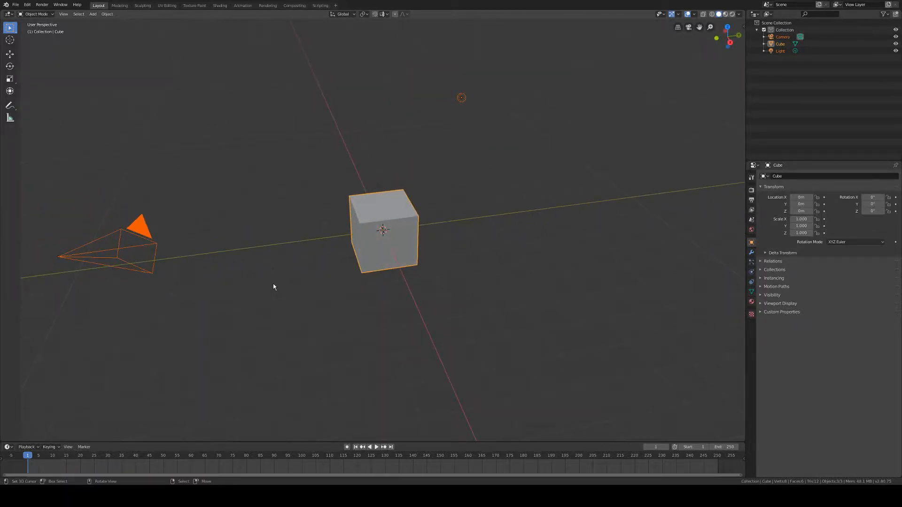
pyautogui.press('Delete')
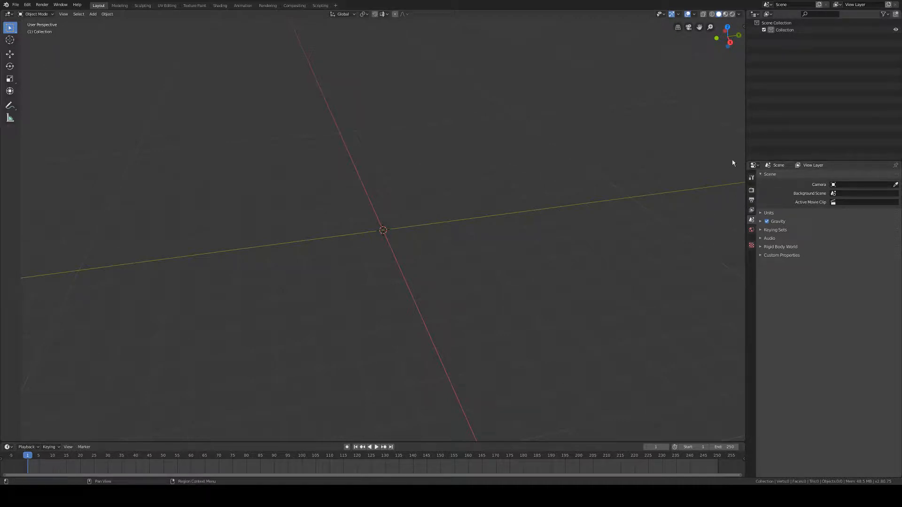
# Look through the render, world and view layer settings of the empty scene
pyautogui.click(751, 210)
pyautogui.keyDown('ctrl'); pyautogui.scroll(3, 752, 211); pyautogui.keyUp('ctrl')
pyautogui.keyDown('ctrl'); pyautogui.scroll(-2, 752, 209); pyautogui.keyUp('ctrl')
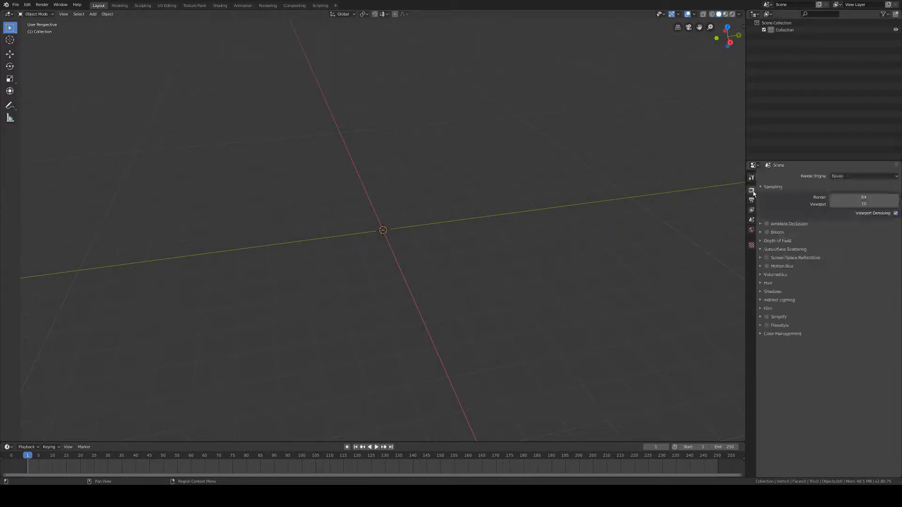
pyautogui.keyDown('ctrl'); pyautogui.scroll(-4, 752, 210); pyautogui.keyUp('ctrl')
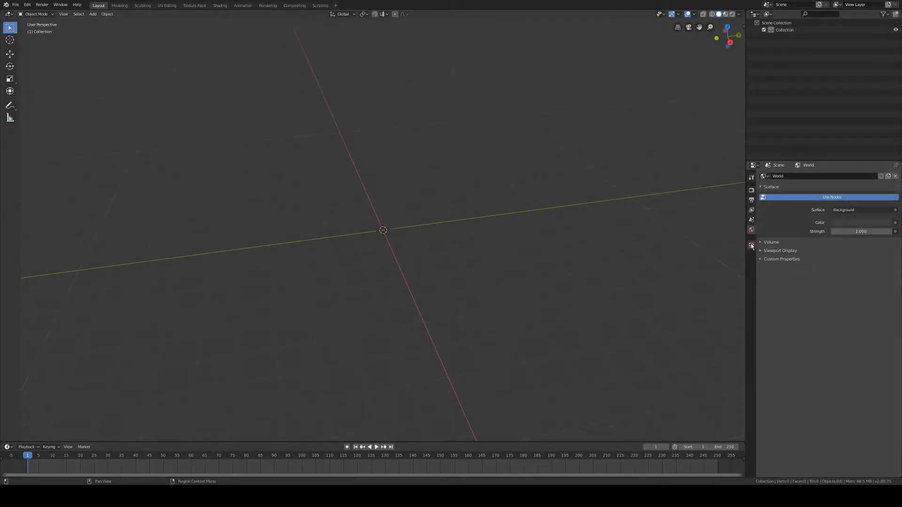
pyautogui.click(751, 210)
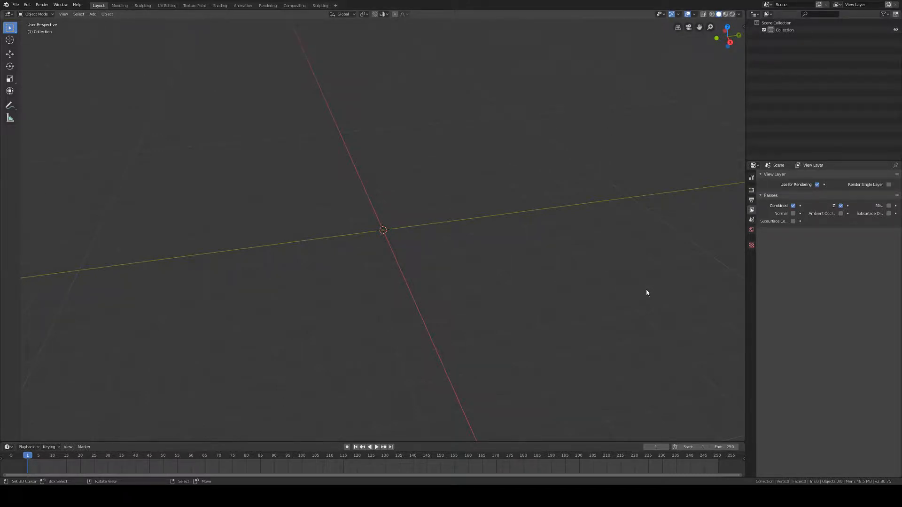
# Switch the main area to the Shader Editor and the Image Editor, and return it to the 3D Viewport
pyautogui.click(8, 14)
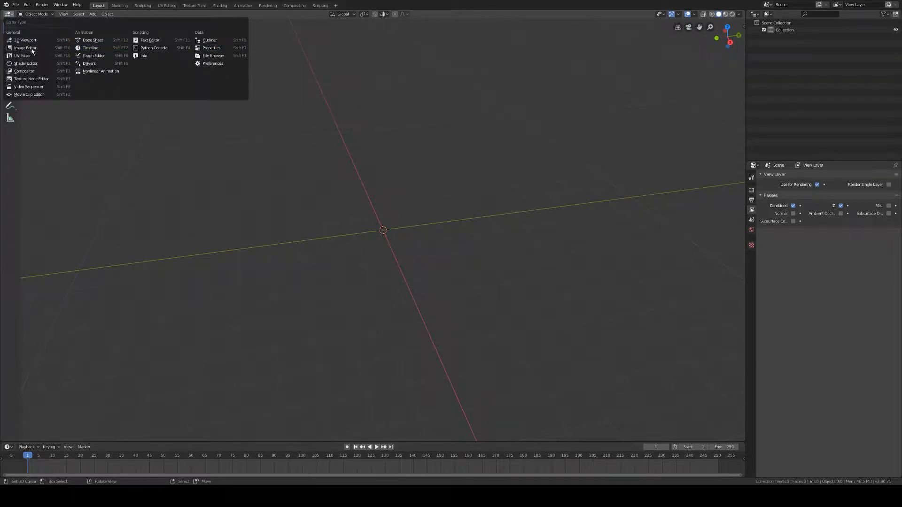
pyautogui.click(26, 63)
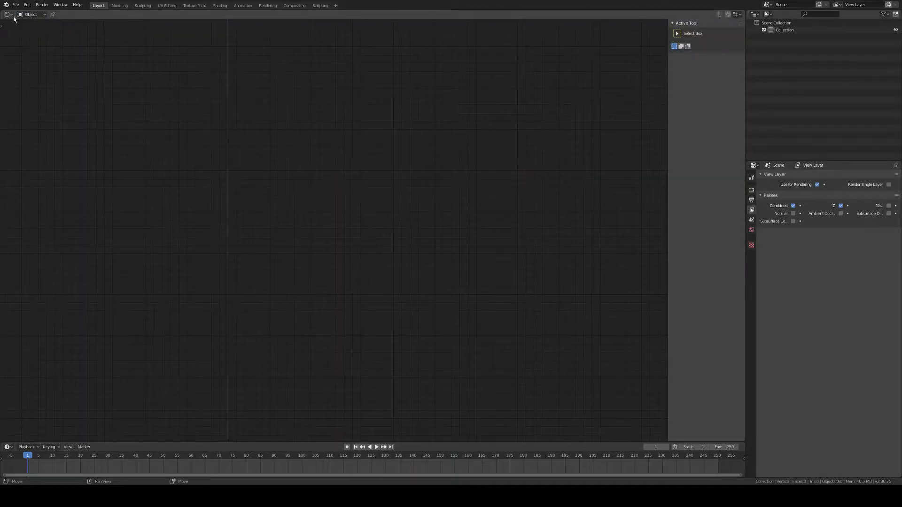
pyautogui.click(8, 15)
pyautogui.click(25, 48)
pyautogui.click(9, 15)
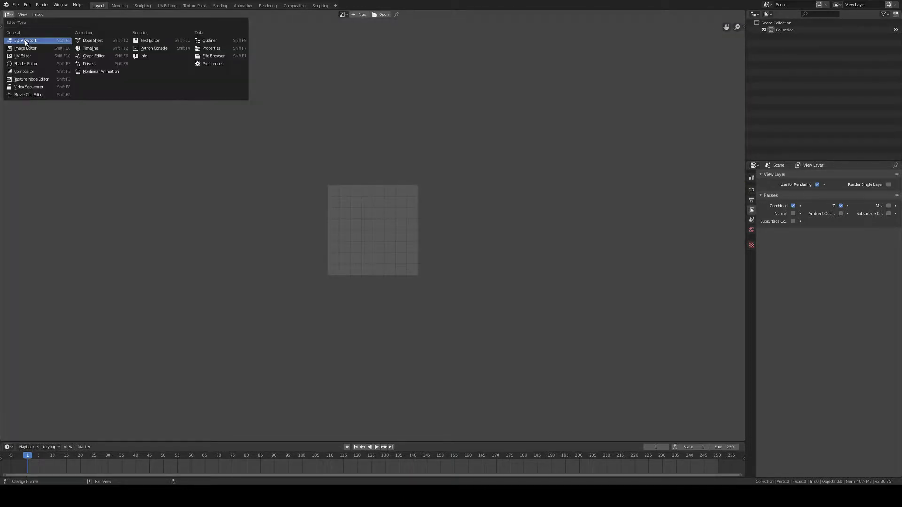
pyautogui.press('Escape')
pyautogui.click(9, 15)
pyautogui.click(25, 41)
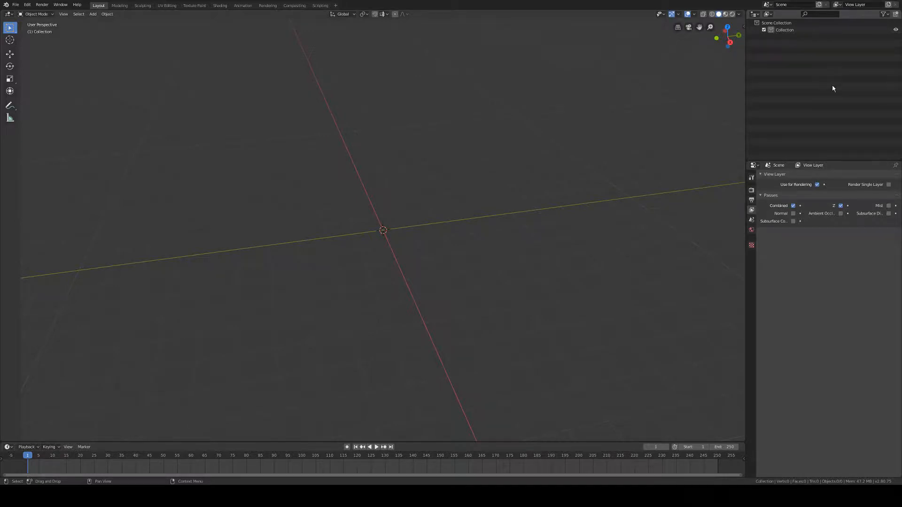
pyautogui.click(754, 165)
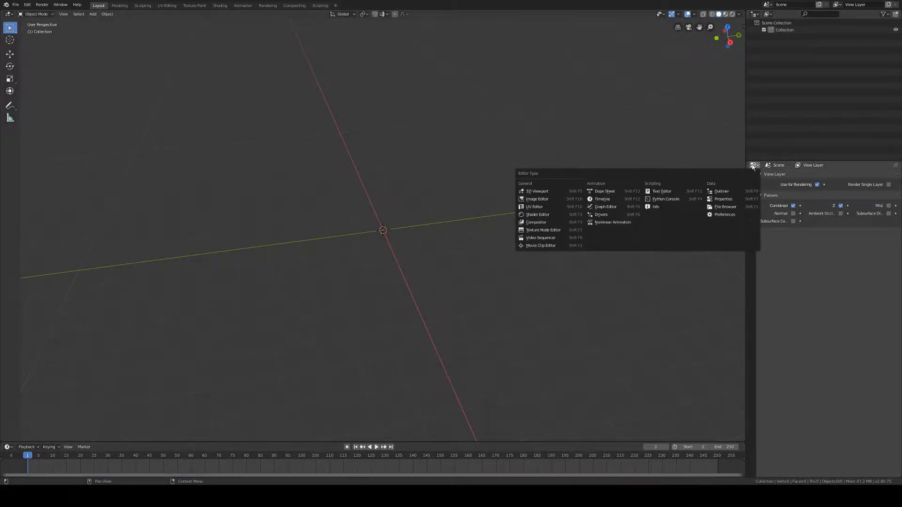
pyautogui.click(754, 165)
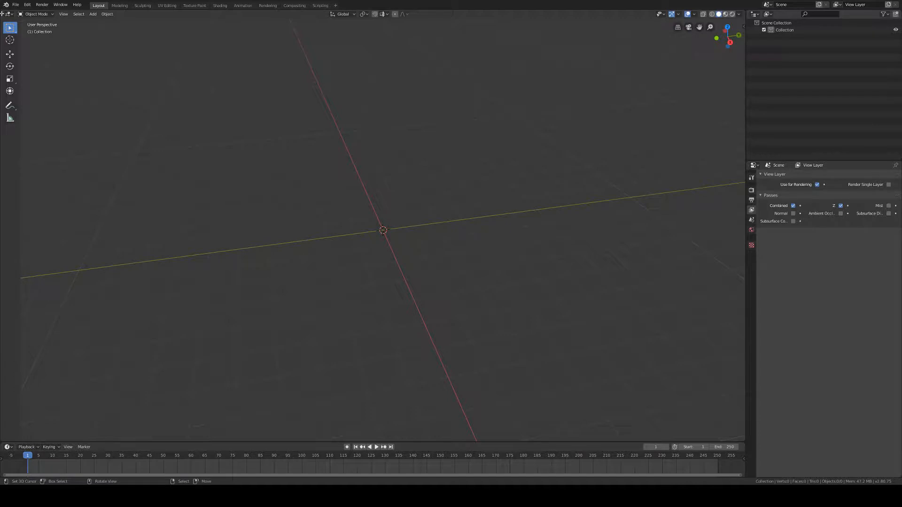
# Split the 3D Viewport vertically into two areas, try the Image Editor in one, and join both into a single viewport
pyautogui.moveTo(2, 14); pyautogui.dragTo(358, 117)
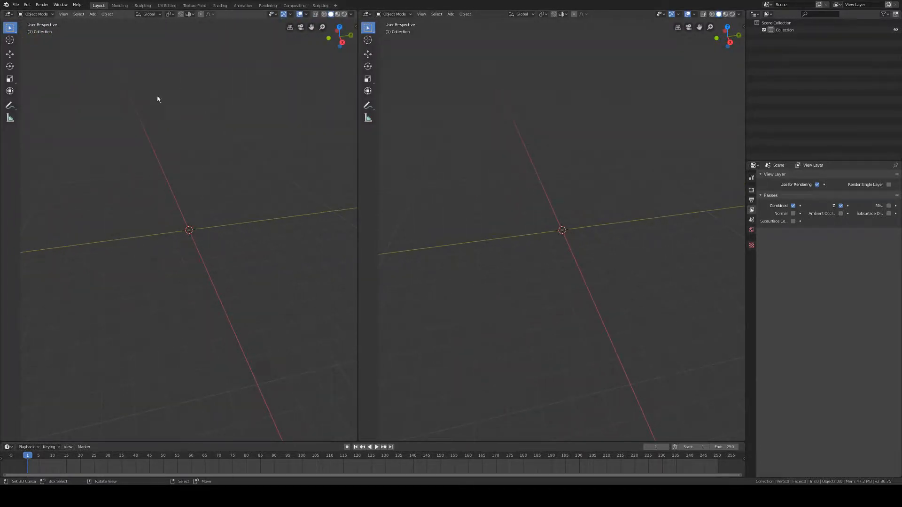
pyautogui.click(10, 15)
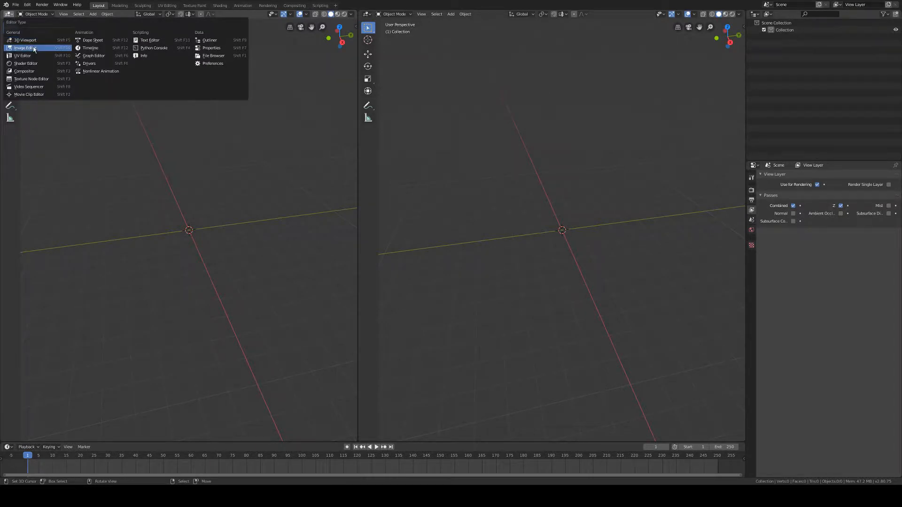
pyautogui.click(34, 47)
pyautogui.click(9, 15)
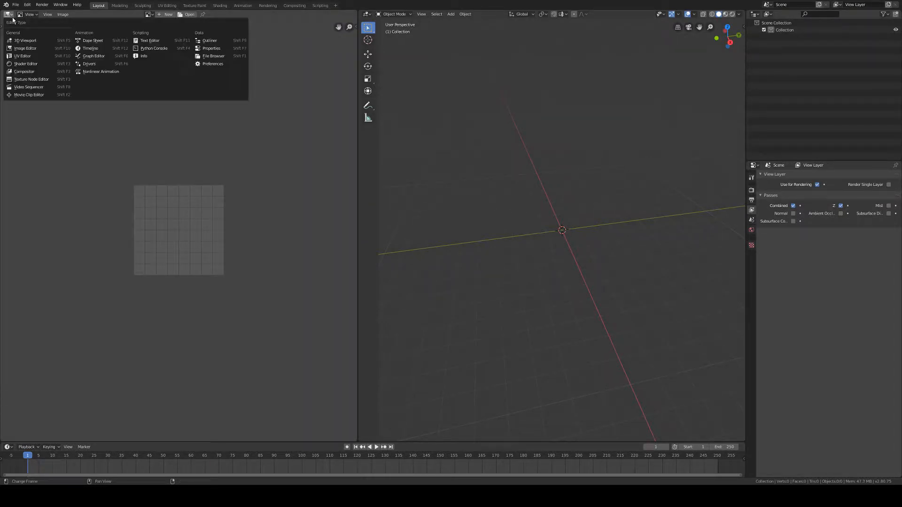
pyautogui.click(23, 43)
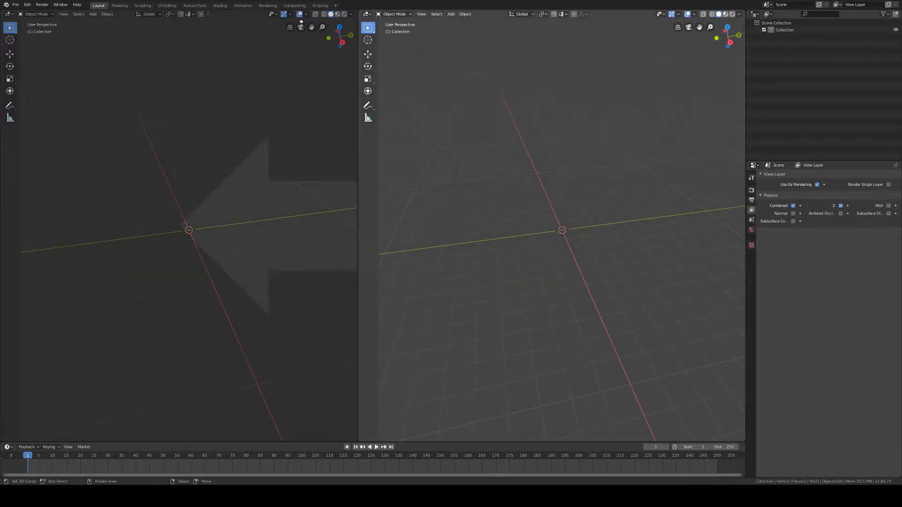
pyautogui.click(259, 27)
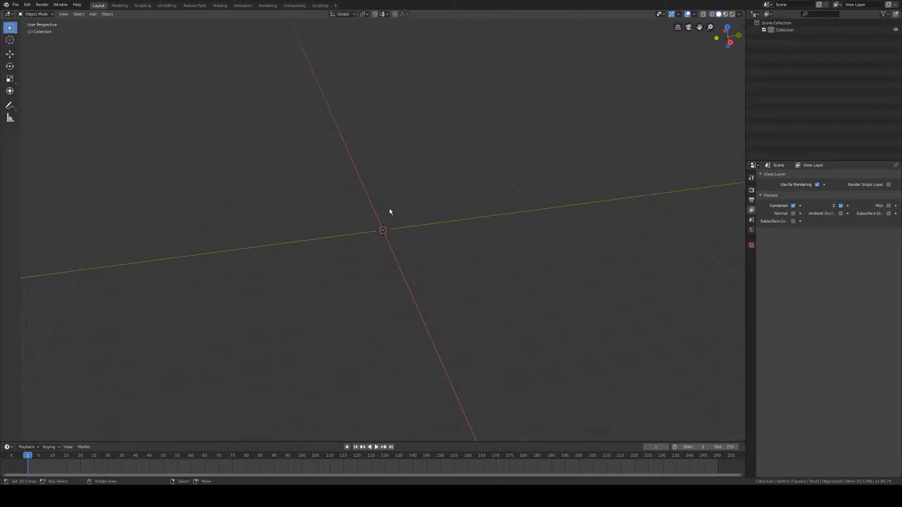
# Add a mesh circle at the world origin and set its vertices to 3
pyautogui.click(93, 14)
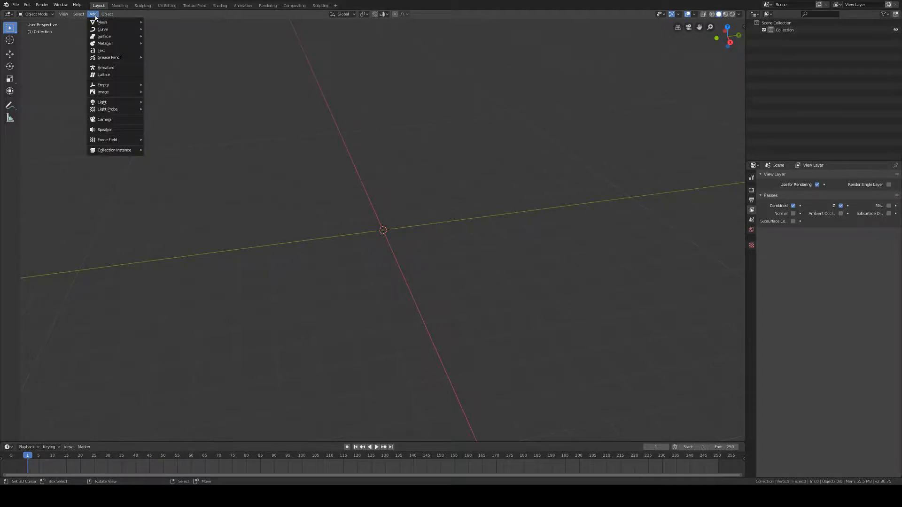
pyautogui.moveTo(103, 24)
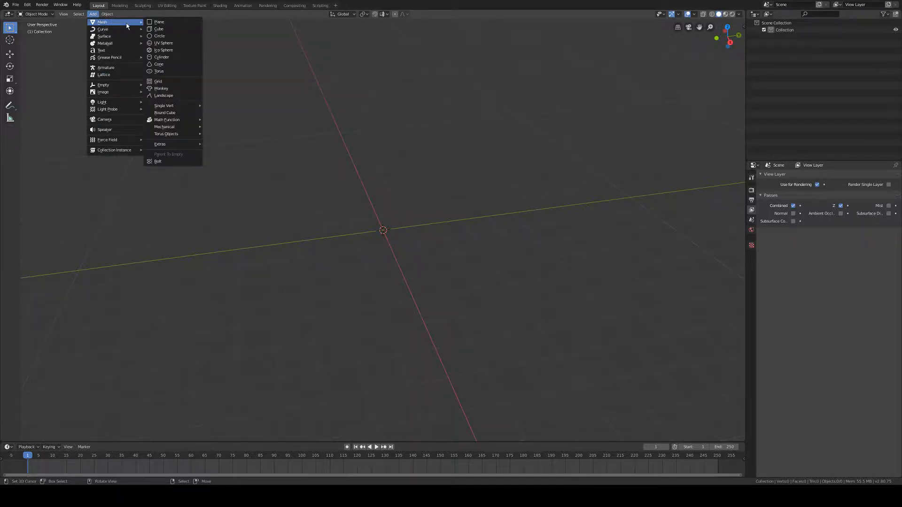
pyautogui.click(173, 36)
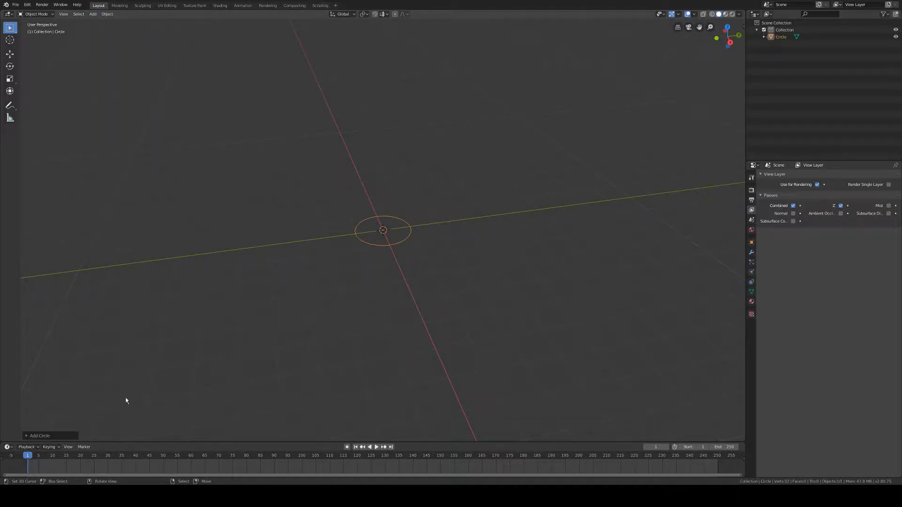
pyautogui.click(27, 437)
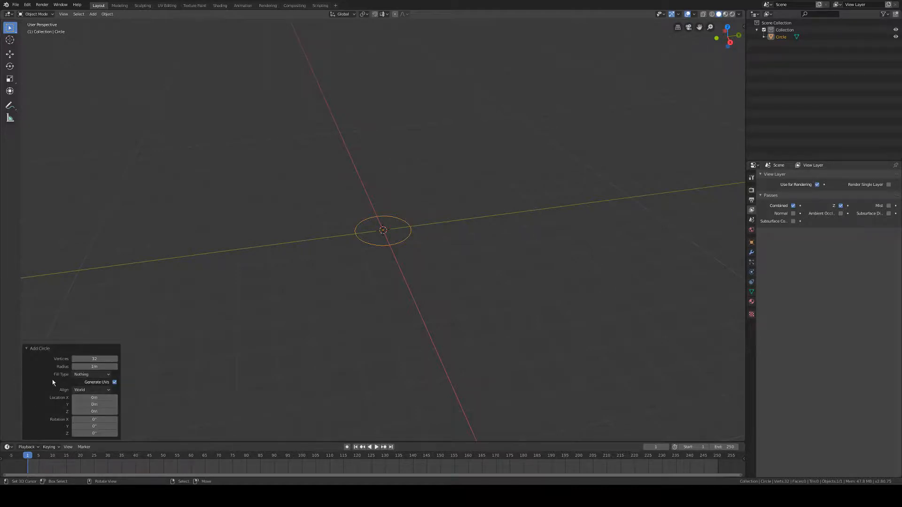
pyautogui.click(99, 359)
pyautogui.write('3')
pyautogui.press('Return')
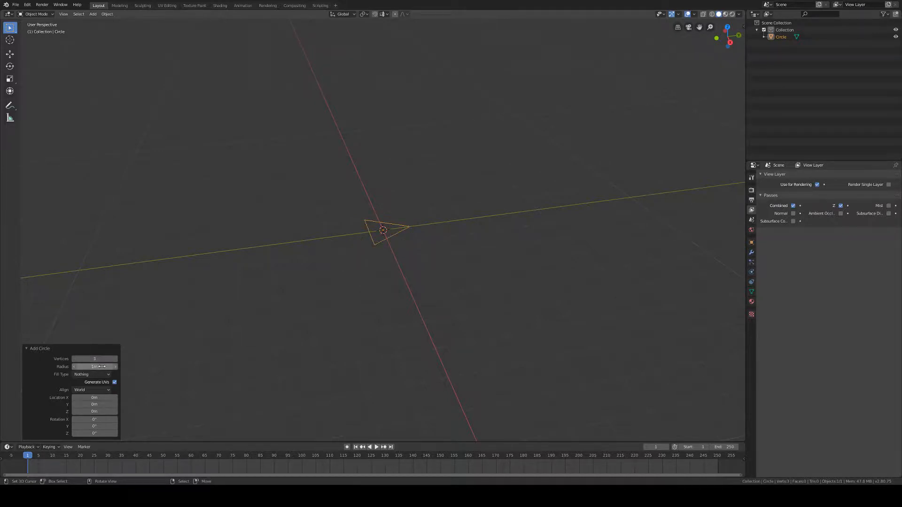
# Set the new circle's vertices to 16 as a trial and then to 24
pyautogui.click(106, 359)
pyautogui.write('16')
pyautogui.press('Return')
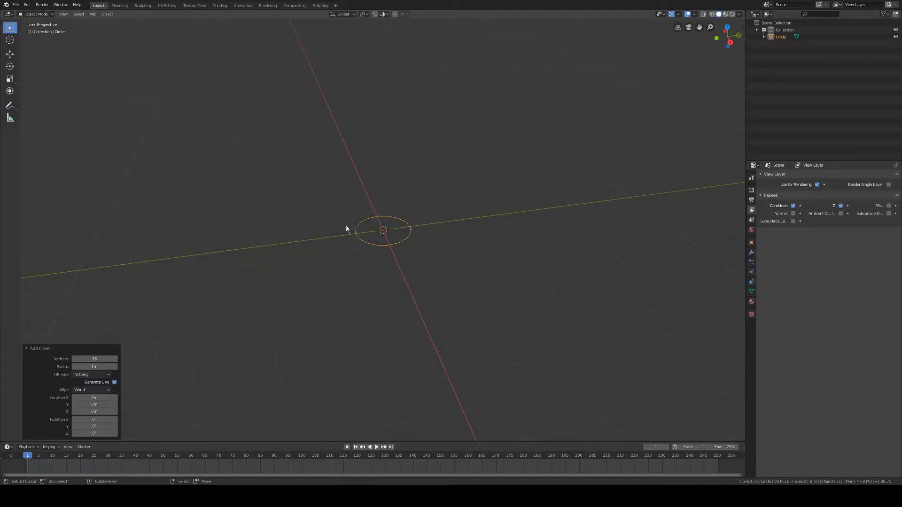
pyautogui.click(91, 359)
pyautogui.scroll(5, 357, 262)
pyautogui.click(25, 349)
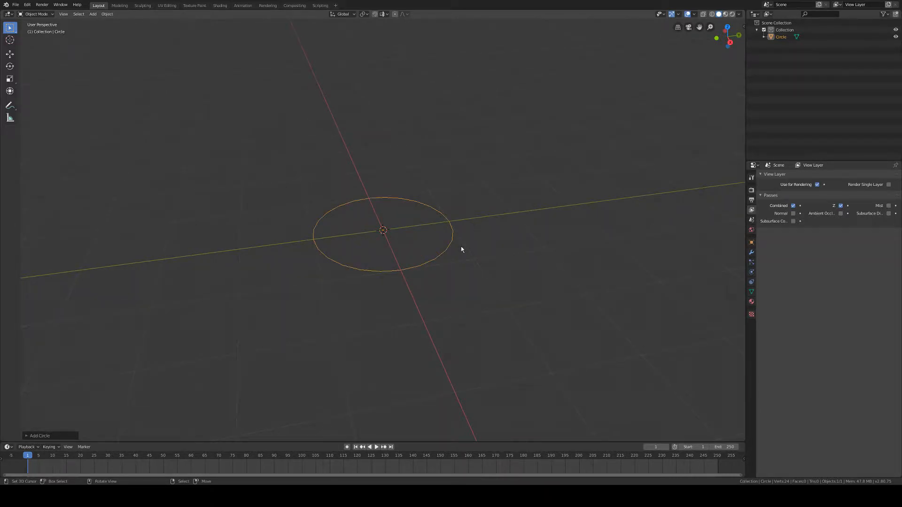
# Delete the circle from the scene
pyautogui.scroll(-1, 461, 246)
pyautogui.hotkey('alt', 'a')
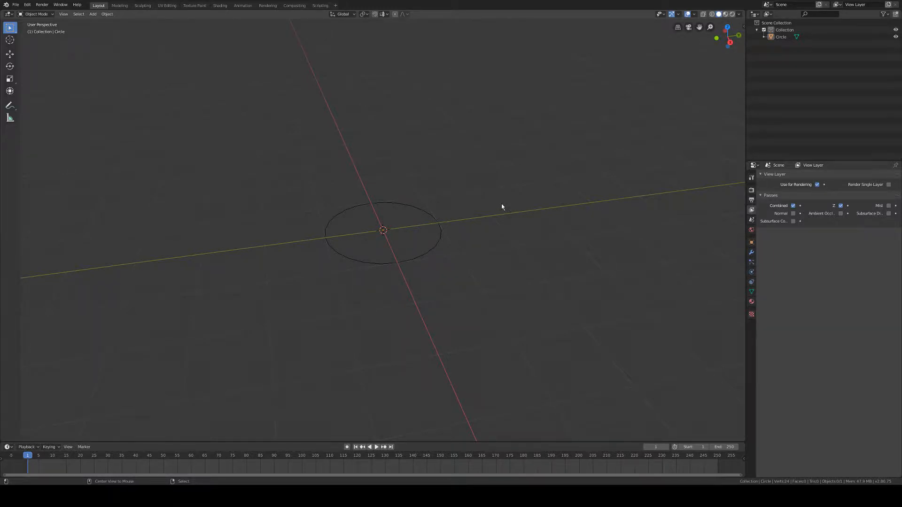
pyautogui.click(441, 238)
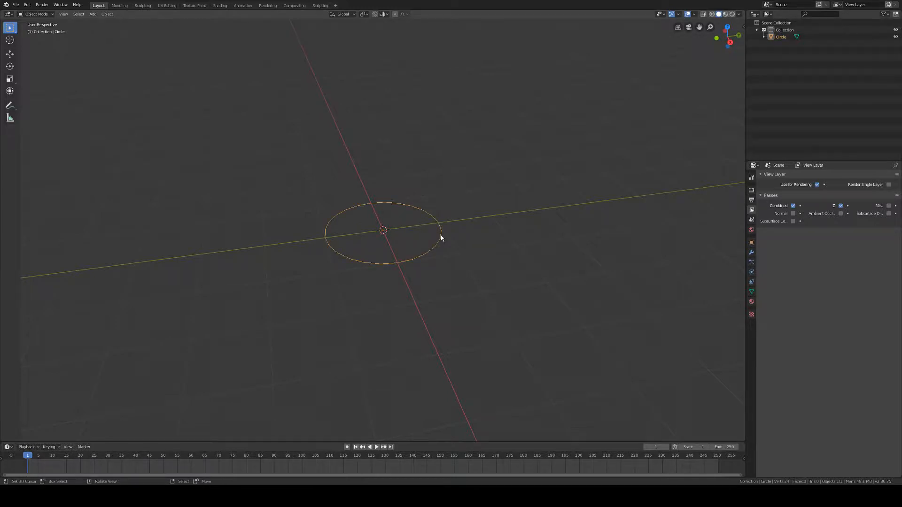
pyautogui.press('Delete')
# Add a mesh circle with 24 vertices at the world origin again and deselect it
pyautogui.click(93, 13)
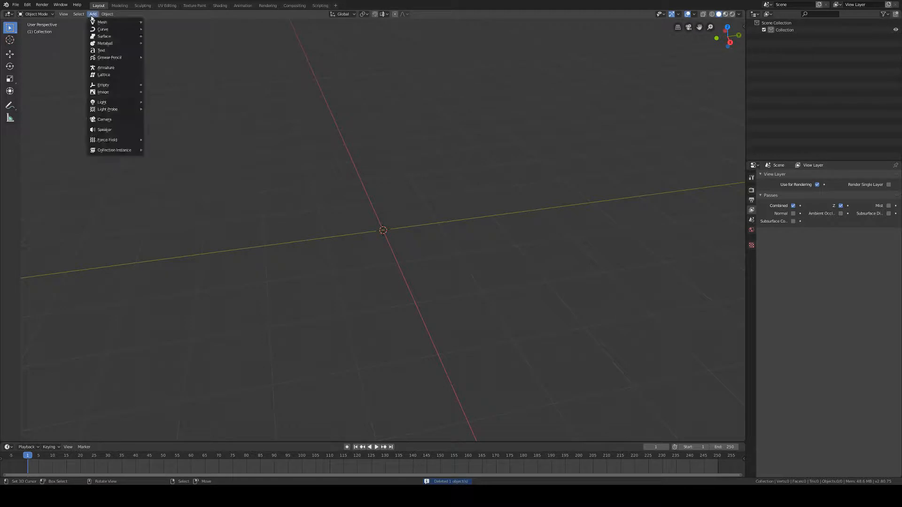
pyautogui.moveTo(104, 22)
pyautogui.click(162, 37)
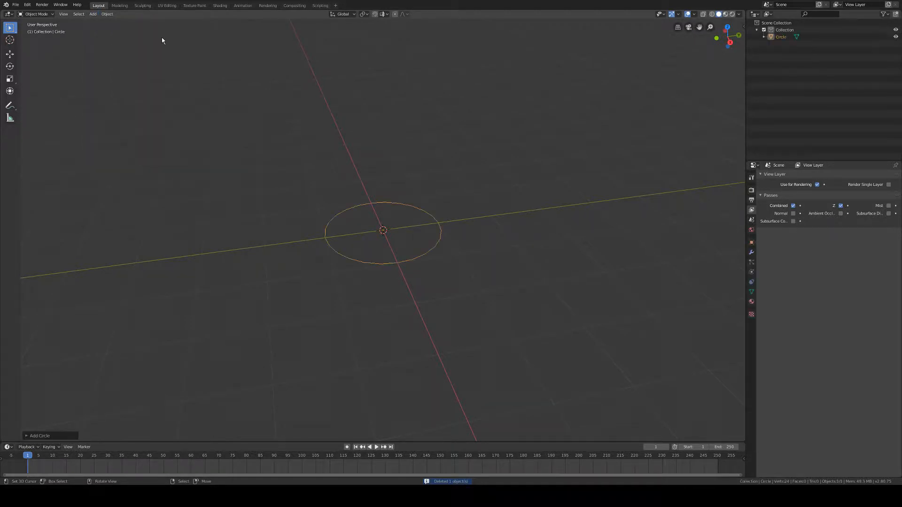
pyautogui.moveTo(485, 264); pyautogui.dragTo(471, 266, button='middle')
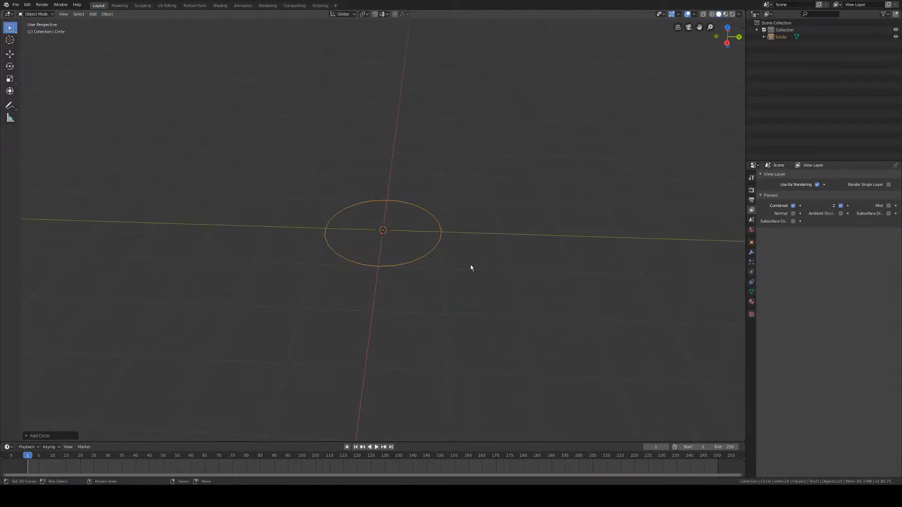
pyautogui.click(478, 255)
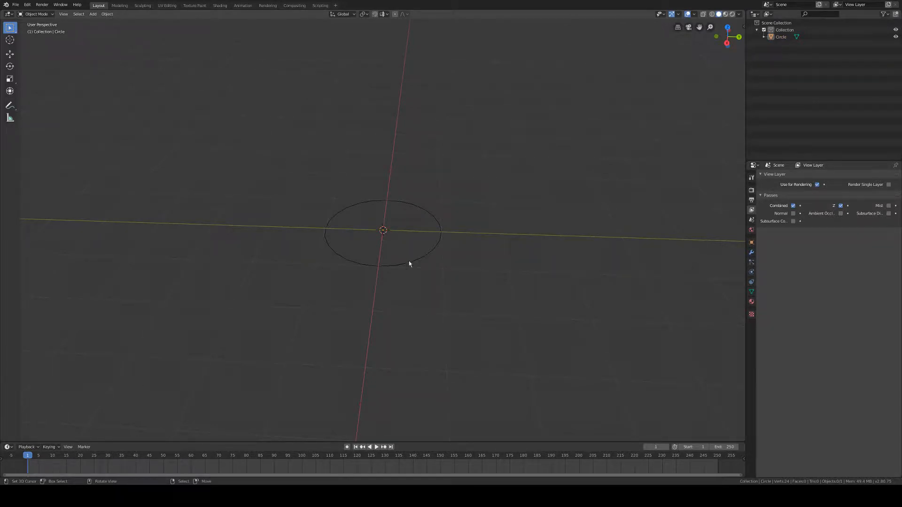
pyautogui.moveTo(188, 211); pyautogui.dragTo(206, 213, button='middle')
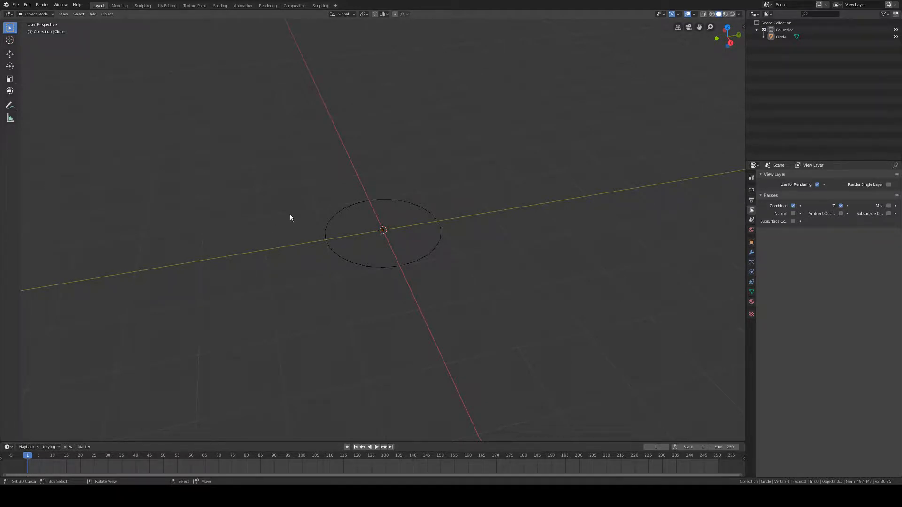
pyautogui.moveTo(290, 218); pyautogui.dragTo(310, 214, button='middle')
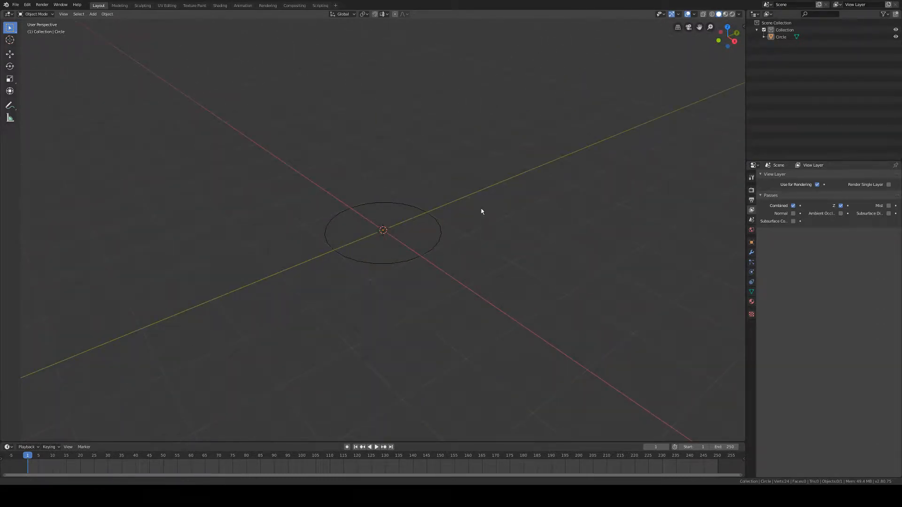
pyautogui.moveTo(481, 211)
pyautogui.keyDown('shift'); pyautogui.mouseDown(button='middle')
pyautogui.moveTo(312, 244)
pyautogui.moveTo(643, 229)
pyautogui.moveTo(477, 221)
pyautogui.mouseUp(button='middle'); pyautogui.keyUp('shift')
pyautogui.keyDown('shift'); pyautogui.moveTo(418, 298); pyautogui.dragTo(427, 322, button='middle'); pyautogui.keyUp('shift')
pyautogui.scroll(-4, 453, 284)
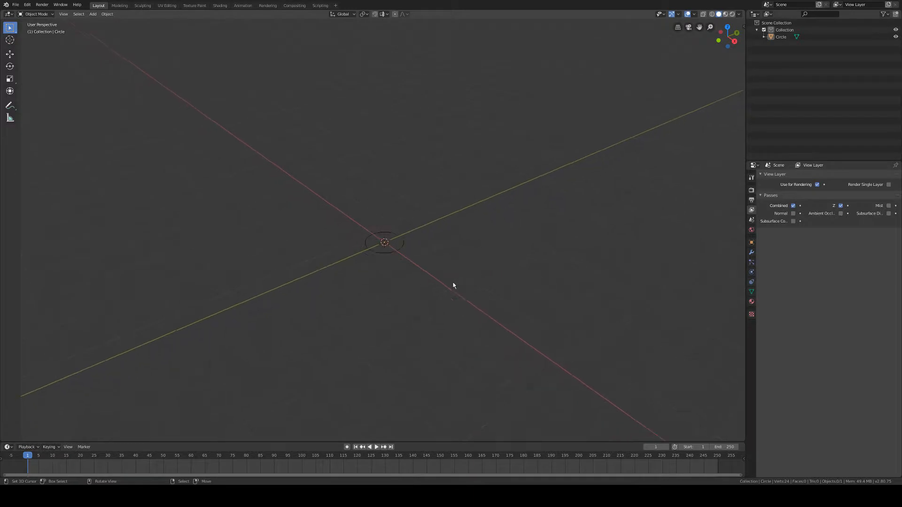
pyautogui.moveTo(512, 263); pyautogui.dragTo(471, 265, button='middle')
pyautogui.moveTo(388, 270); pyautogui.dragTo(408, 260)
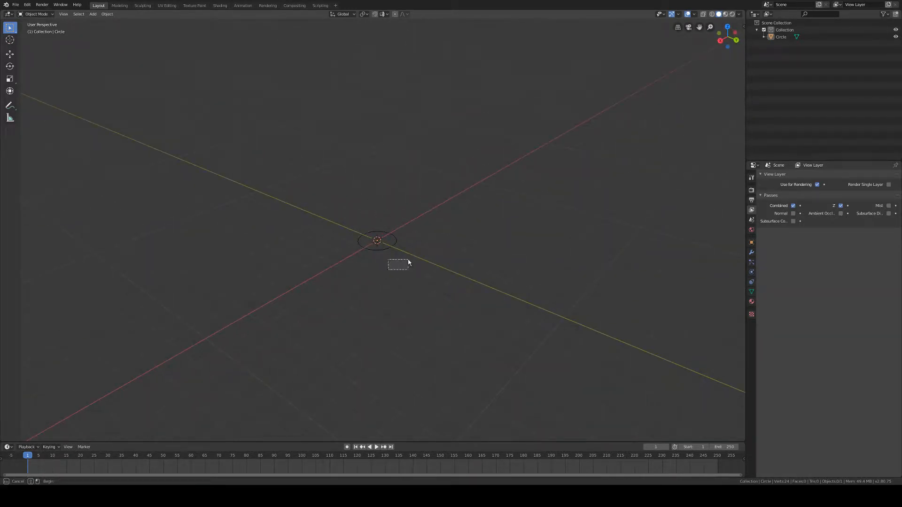
pyautogui.moveTo(436, 230); pyautogui.dragTo(250, 204)
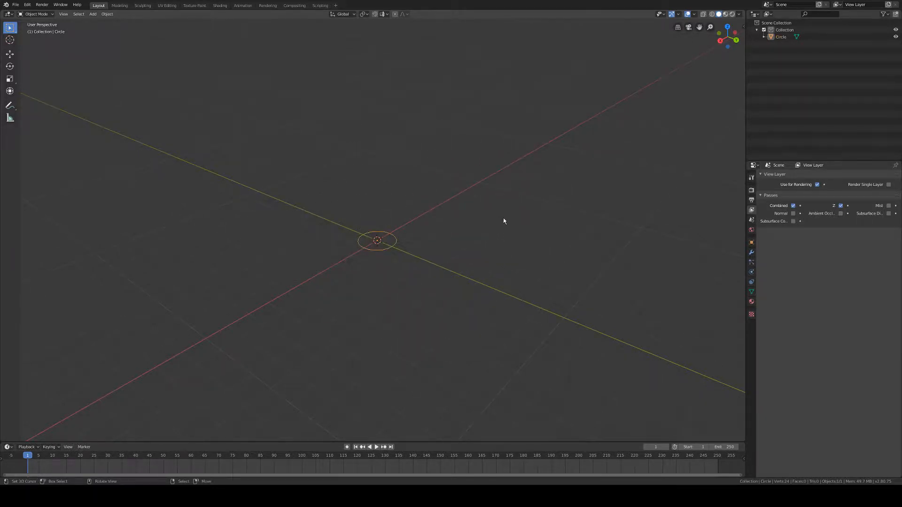
pyautogui.click(498, 220)
pyautogui.scroll(3, 408, 256)
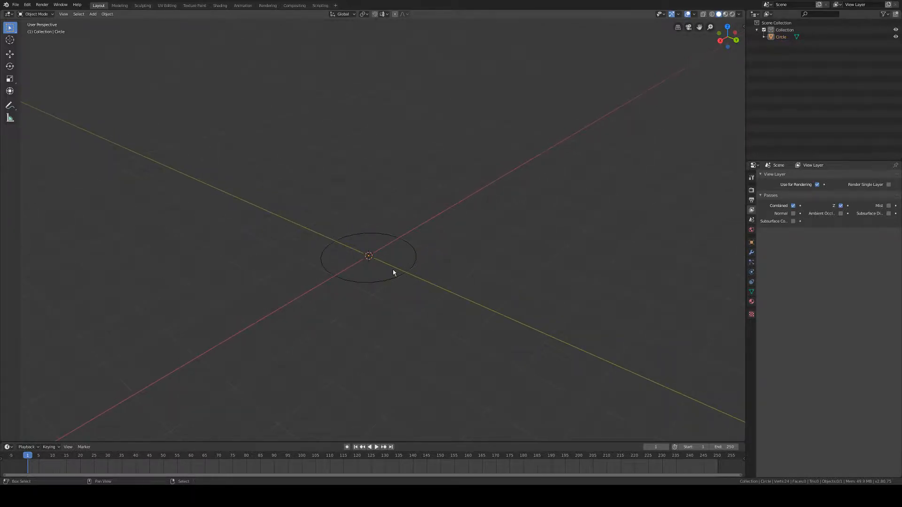
pyautogui.moveTo(407, 255)
pyautogui.mouseDown(button='middle')
pyautogui.moveTo(451, 251)
pyautogui.moveTo(424, 257)
pyautogui.mouseUp(button='middle')
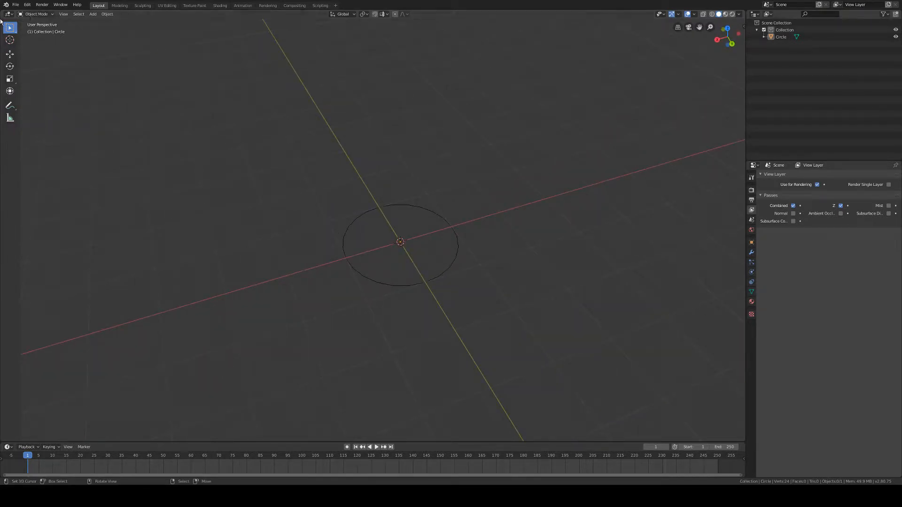
# Select the circle and switch it to Edit Mode
pyautogui.click(344, 240)
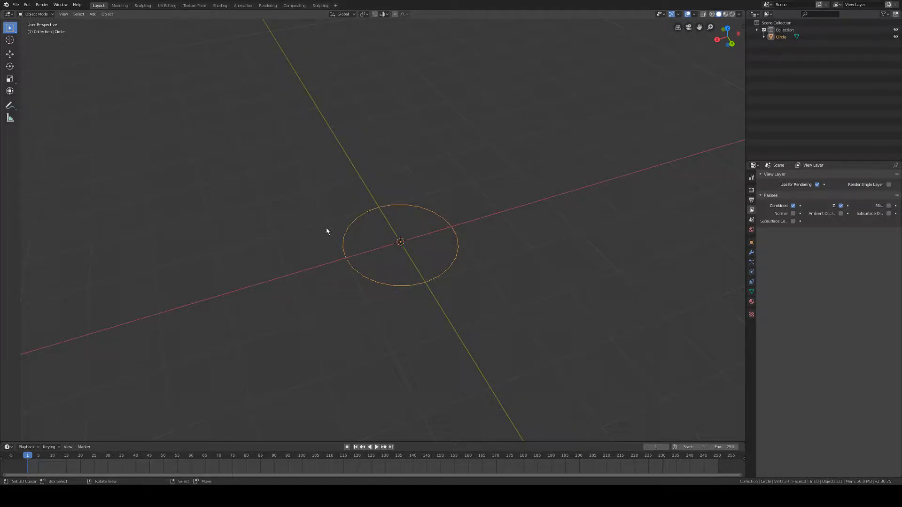
pyautogui.click(38, 15)
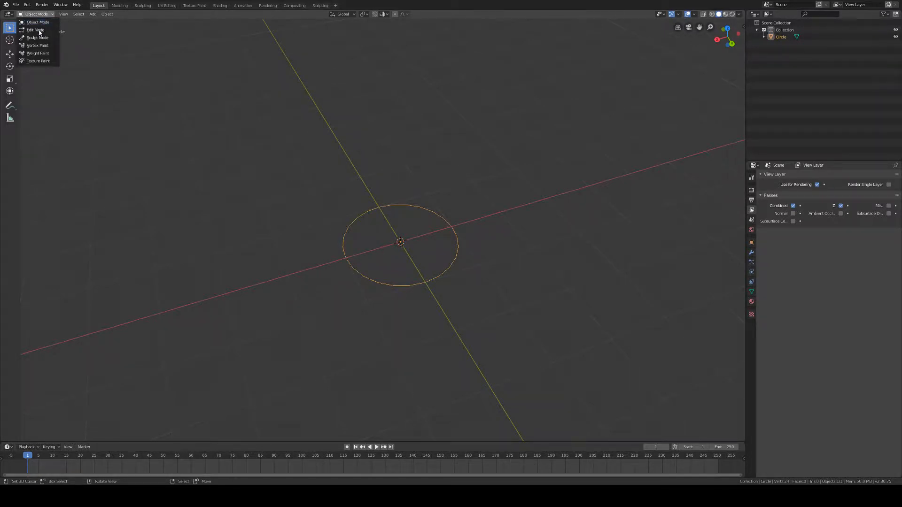
pyautogui.click(34, 30)
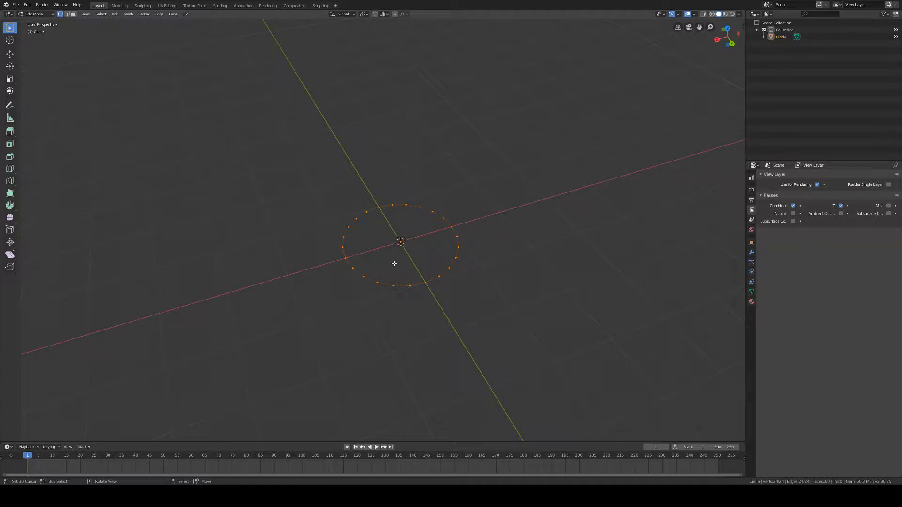
# Clear the vertex selection, switch to edge select mode and pick individual edges on the circle's rim
pyautogui.hotkey('alt', 'a')
pyautogui.click(66, 14)
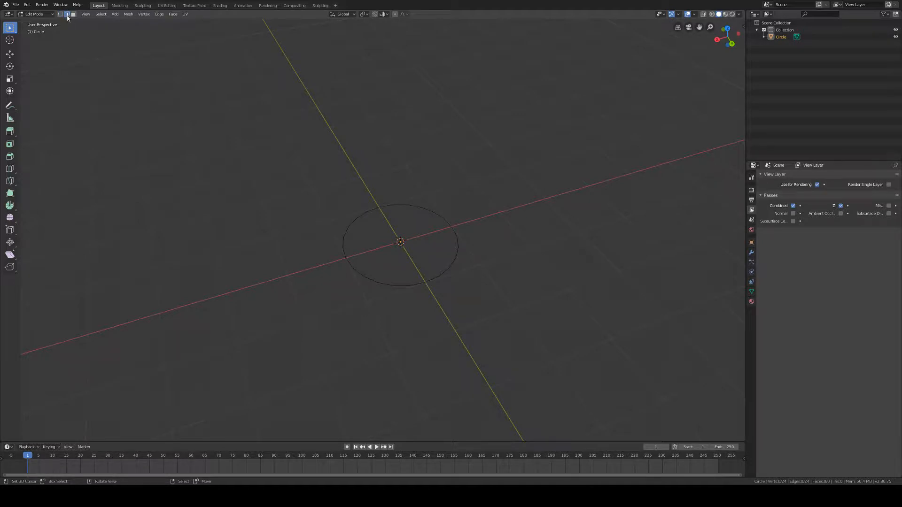
pyautogui.click(434, 214)
pyautogui.click(454, 237)
pyautogui.moveTo(459, 251)
pyautogui.mouseDown(button='right')
pyautogui.moveTo(330, 204)
pyautogui.moveTo(451, 244)
pyautogui.mouseUp(button='right')
pyautogui.press('Escape')
# Return to vertex select mode, select all of the circle's vertices and fill them with a face
pyautogui.click(73, 15)
pyautogui.click(60, 15)
pyautogui.press('a')
pyautogui.press('f')
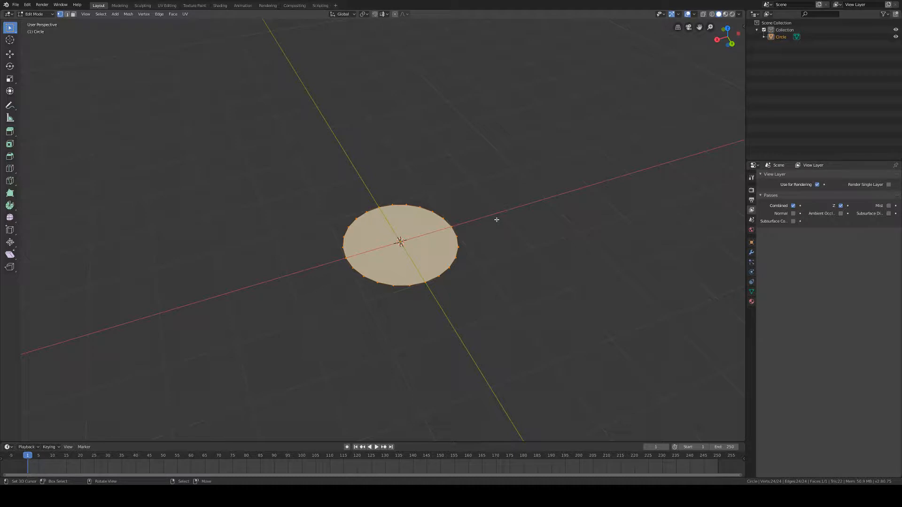
# Select the rim vertex on the negative X axis and move it inward along X with the Move tool to cut a notch
pyautogui.moveTo(547, 273); pyautogui.dragTo(523, 264, button='middle')
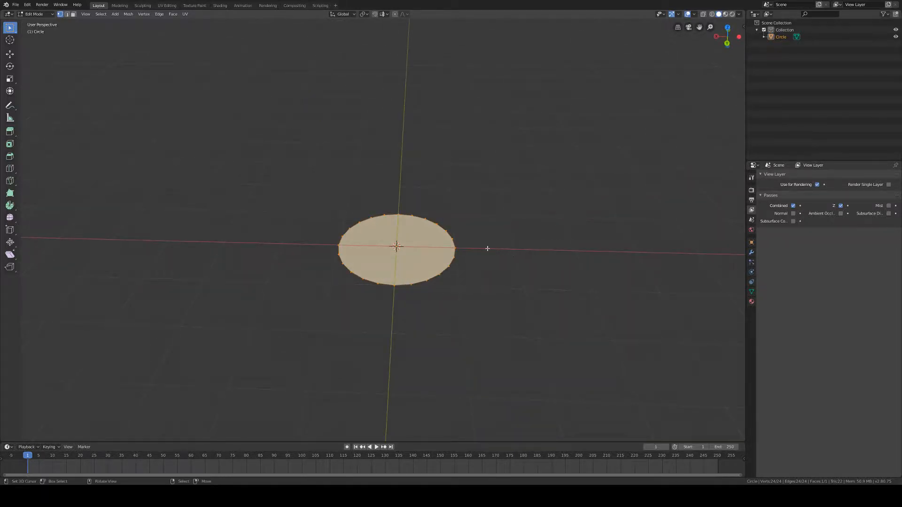
pyautogui.click(453, 248)
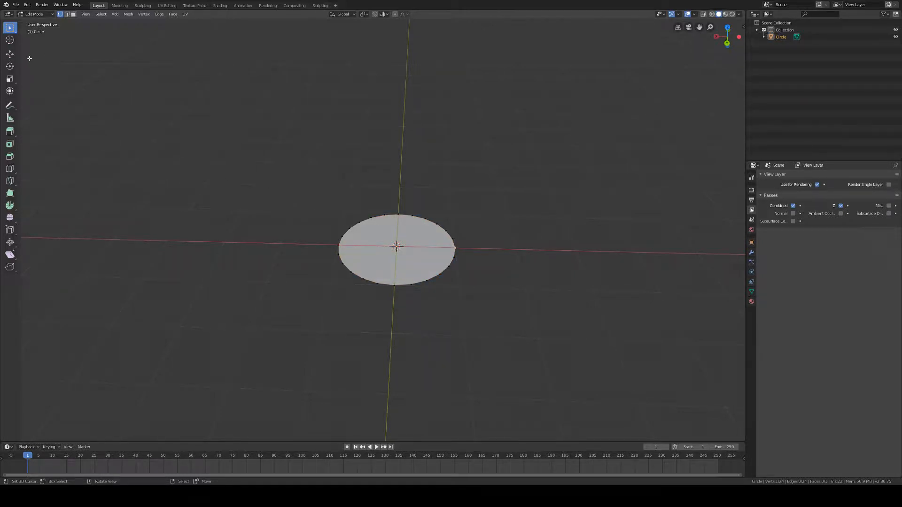
pyautogui.click(10, 54)
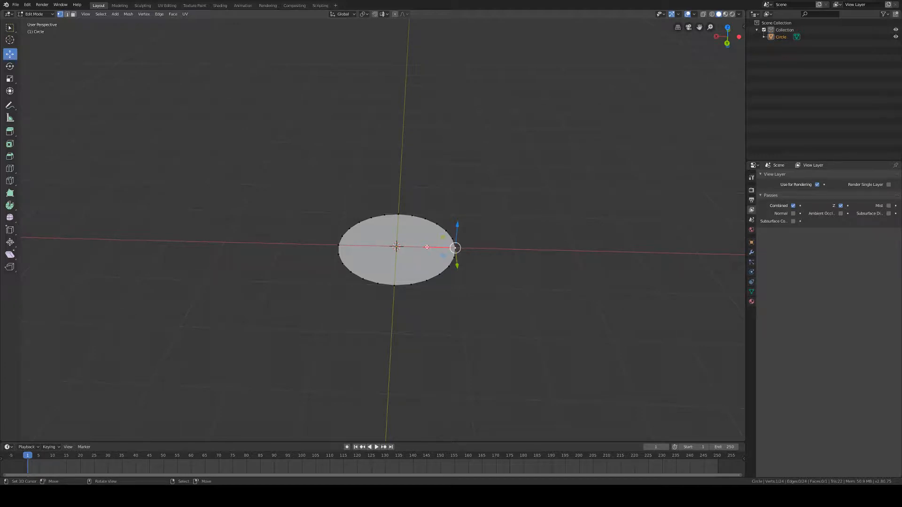
pyautogui.moveTo(427, 247); pyautogui.dragTo(398, 250)
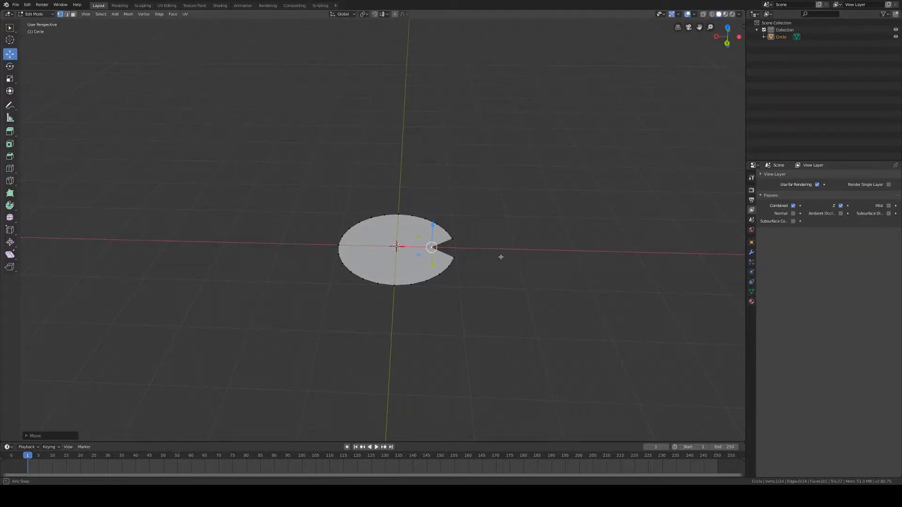
pyautogui.moveTo(500, 256); pyautogui.dragTo(462, 253, button='middle')
pyautogui.scroll(3, 461, 254)
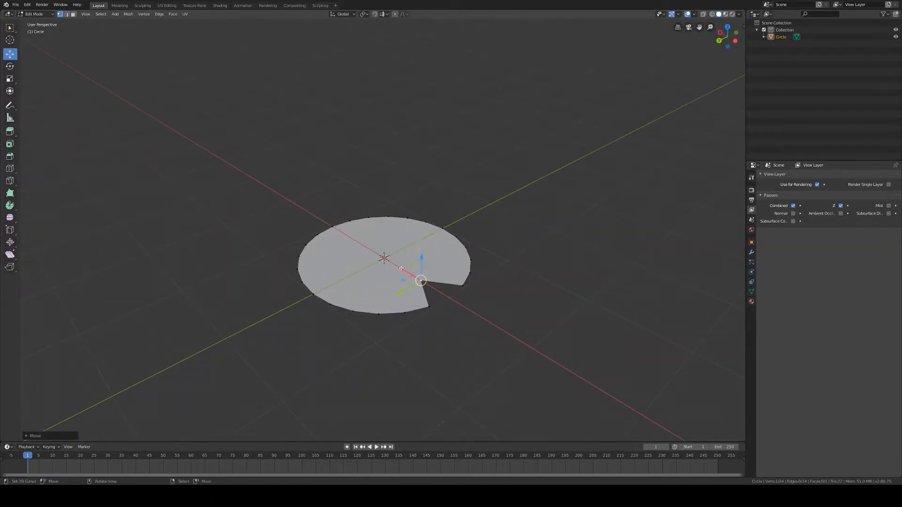
pyautogui.moveTo(401, 268); pyautogui.dragTo(393, 262)
# Move the two rim vertices on either side of the notch inward to widen it
pyautogui.click(462, 285)
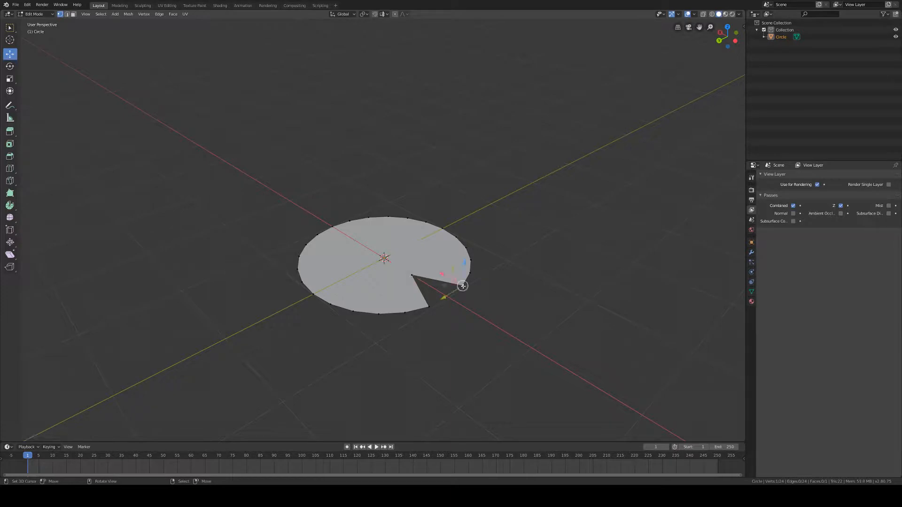
pyautogui.moveTo(444, 274); pyautogui.dragTo(427, 265)
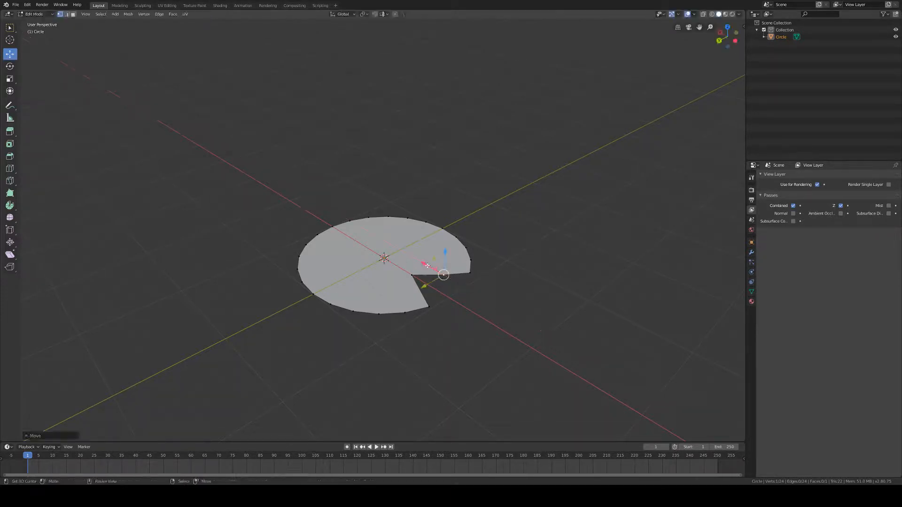
pyautogui.click(429, 306)
pyautogui.moveTo(428, 306); pyautogui.dragTo(419, 300)
pyautogui.moveTo(404, 321); pyautogui.dragTo(430, 325, button='middle')
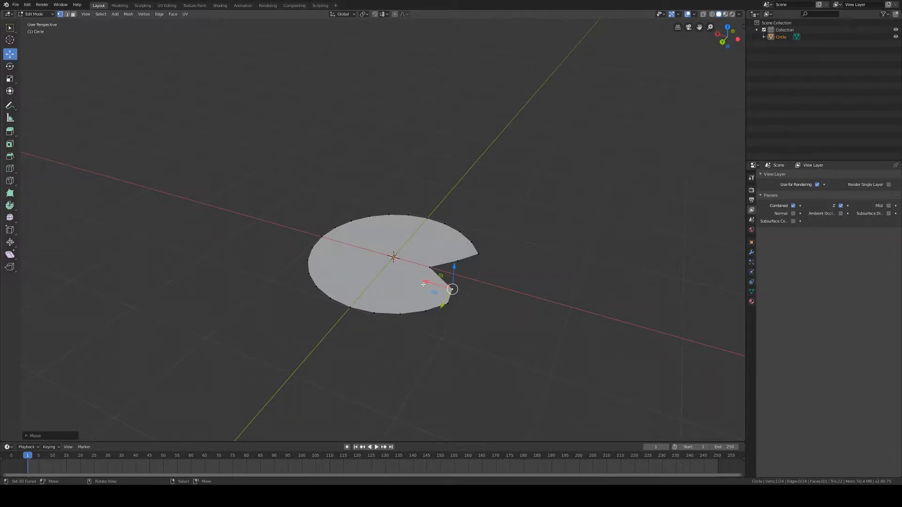
# Move the selected vertex beside the notch 1 m along X and back again by -1 m
pyautogui.moveTo(427, 282); pyautogui.dragTo(438, 291)
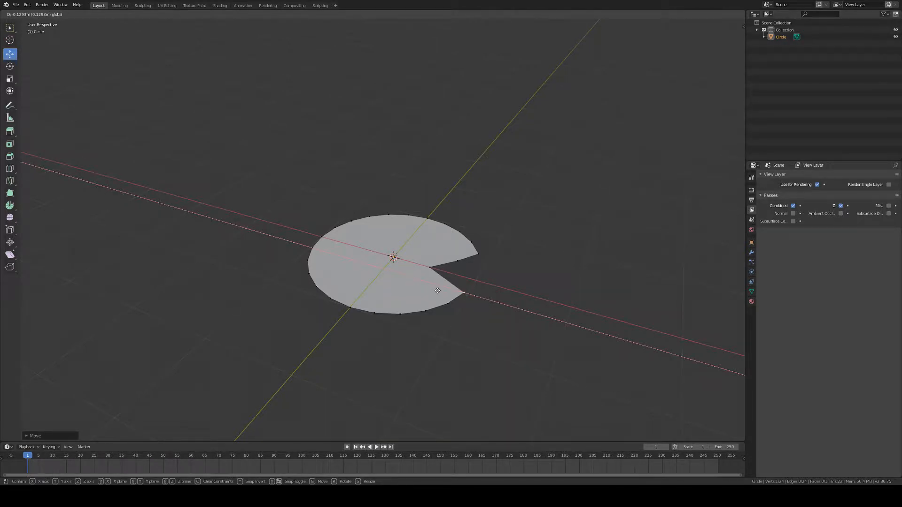
pyautogui.write('1')
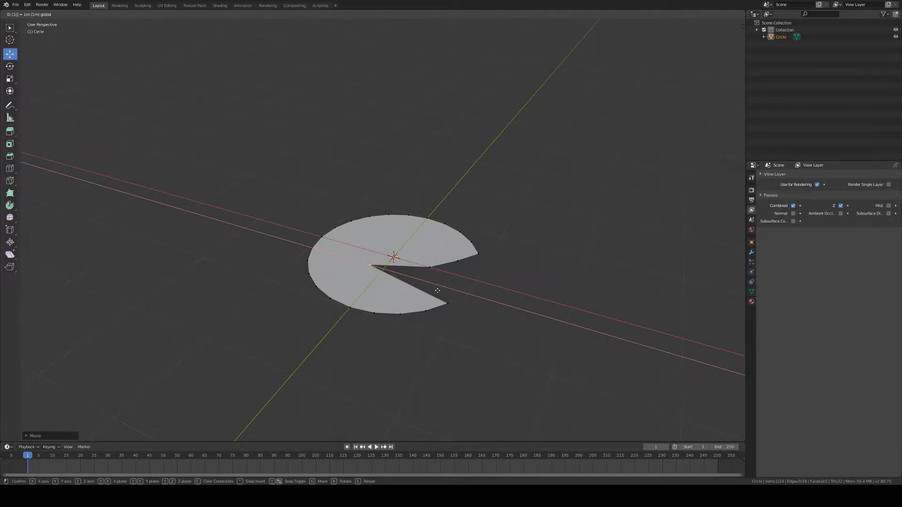
pyautogui.press('Return')
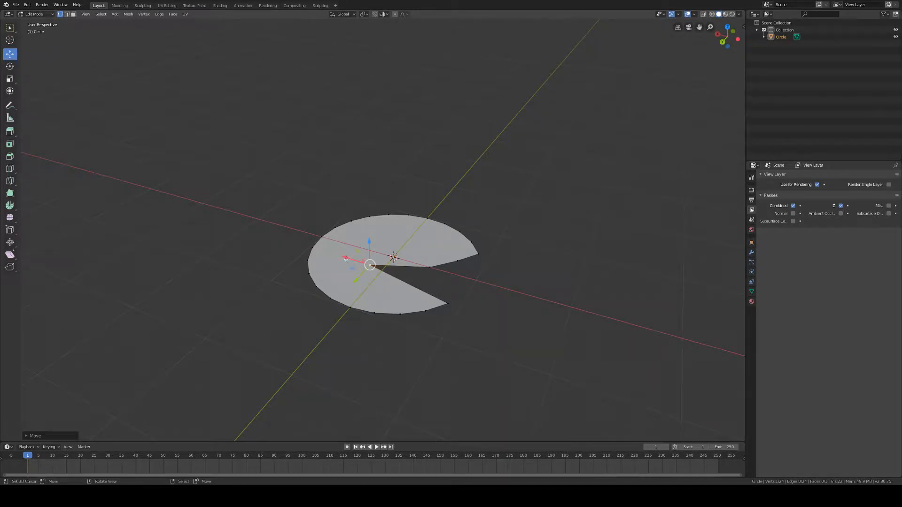
pyautogui.moveTo(346, 259); pyautogui.dragTo(348, 264)
pyautogui.write('-1')
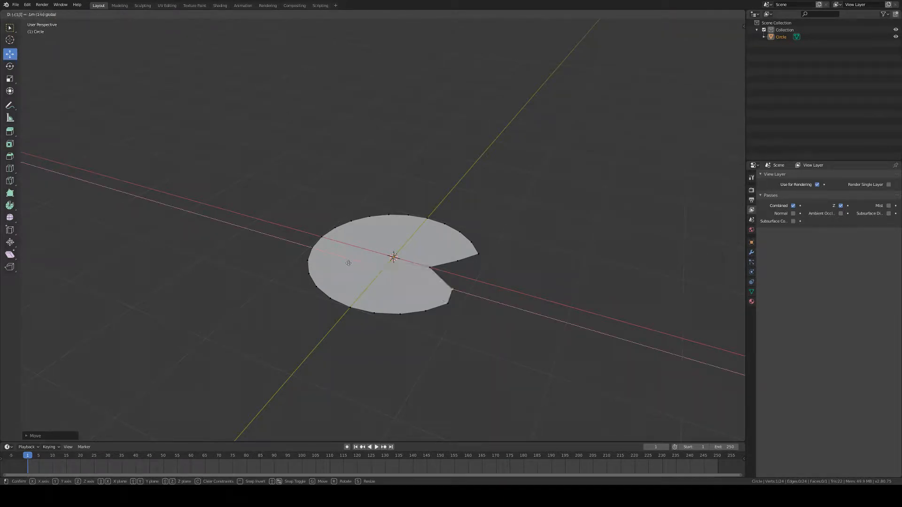
pyautogui.press('Return')
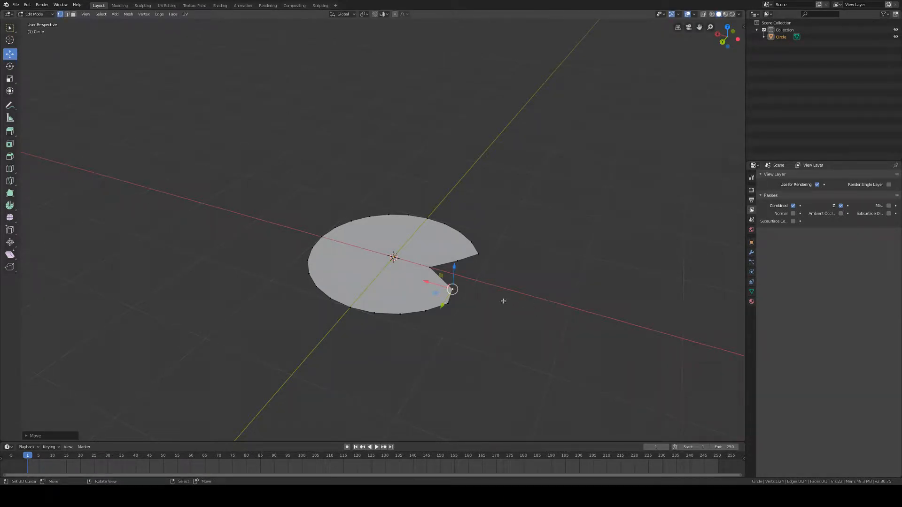
# Show the viewport sidebar and select single vertices around the notch to inspect their coordinates
pyautogui.click(87, 18)
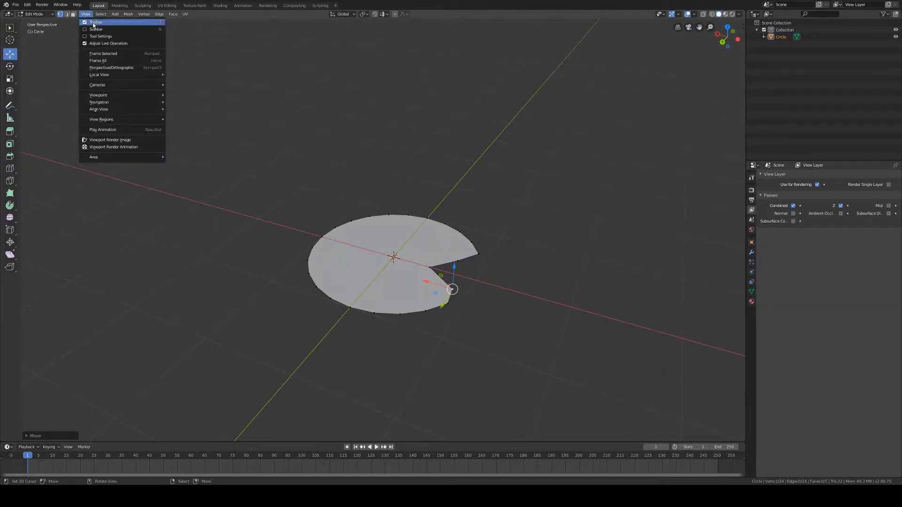
pyautogui.moveTo(129, 102)
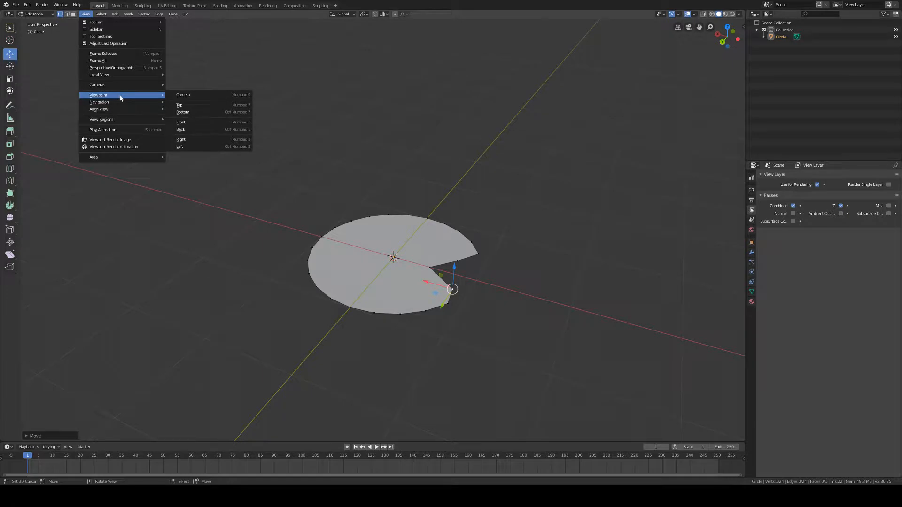
pyautogui.click(96, 29)
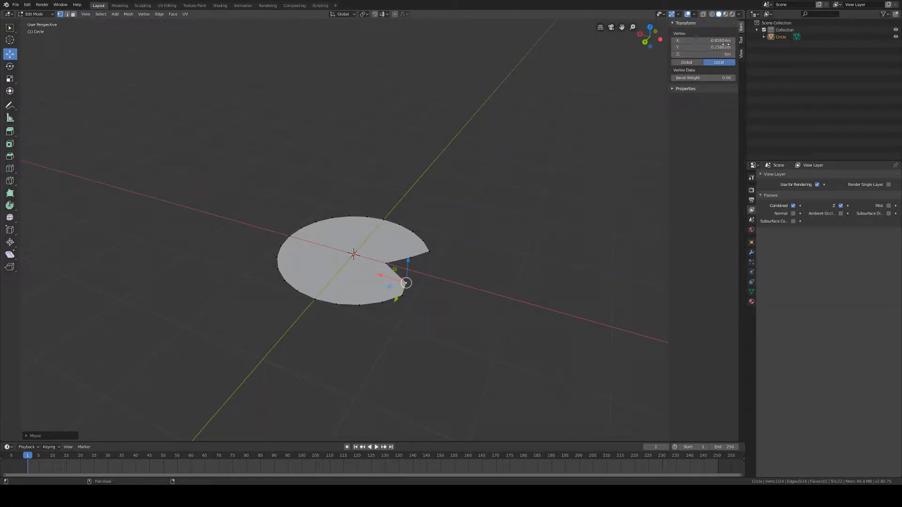
pyautogui.click(428, 250)
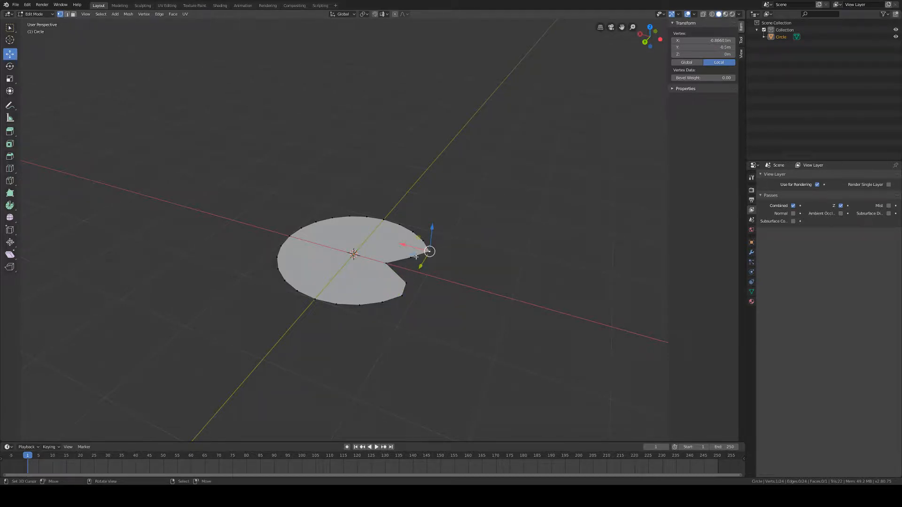
pyautogui.click(385, 263)
pyautogui.click(383, 220)
# Set the X coordinate of the notch's inner vertex to 0 m and then to 1 m as trials
pyautogui.click(385, 265)
pyautogui.click(700, 40)
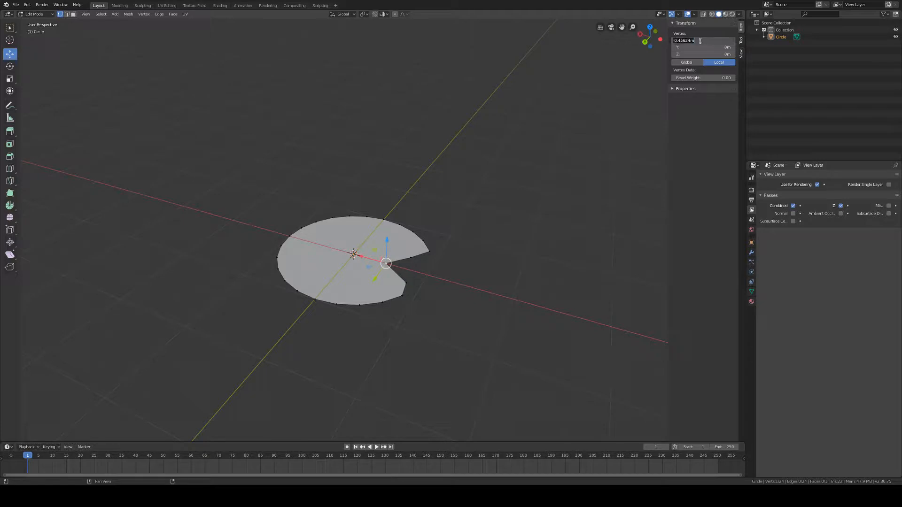
pyautogui.write('0')
pyautogui.press('Return')
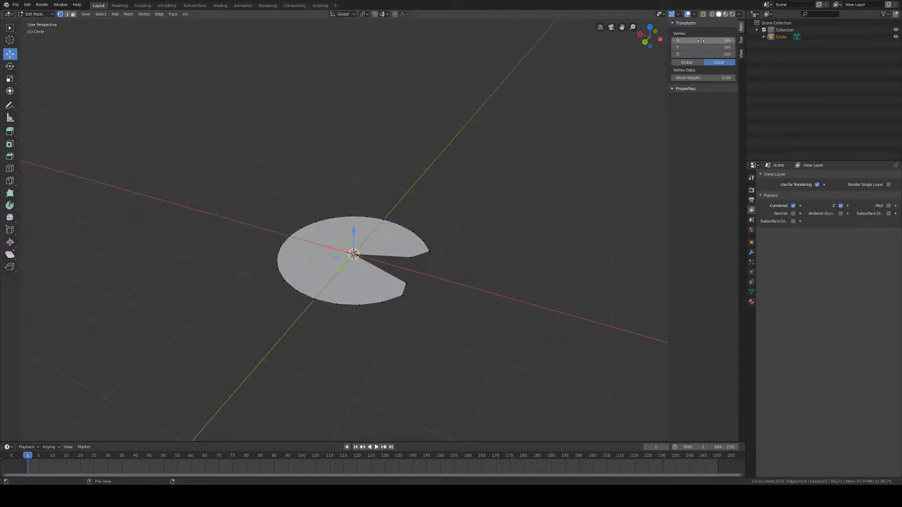
pyautogui.click(700, 40)
pyautogui.write('1')
pyautogui.press('Return')
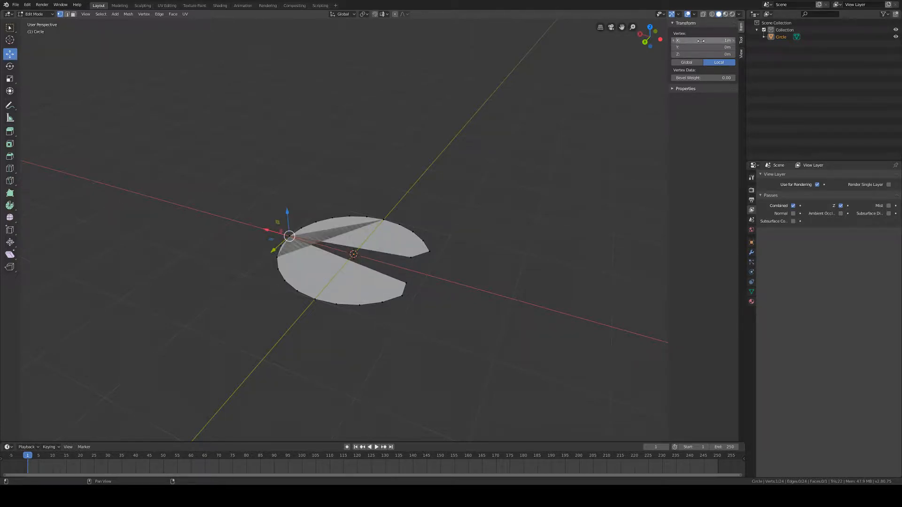
# Set the notch vertex's X coordinate to -1 m to put it back on the circle's rim
pyautogui.click(700, 41)
pyautogui.write('1')
pyautogui.press('Return')
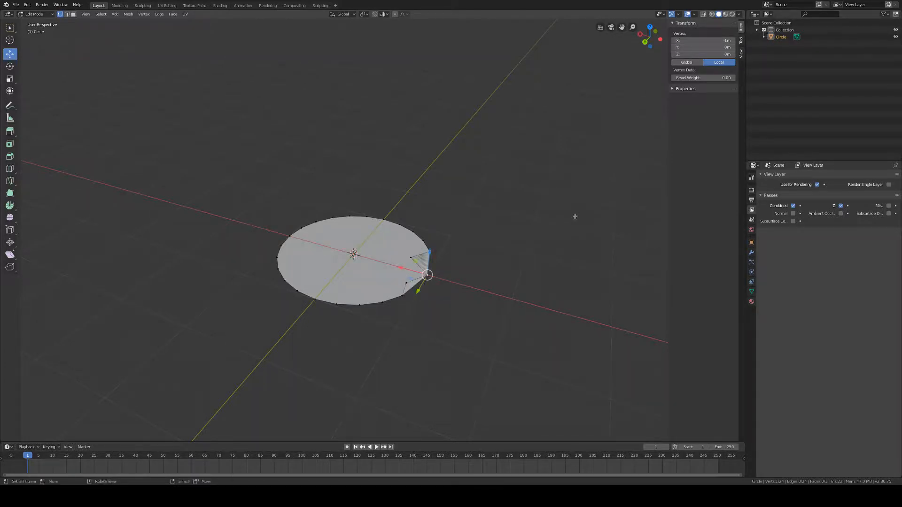
# Move the two indented vertices beside the restored one outward along X, the one on the positive Y side to about -1.03 m
pyautogui.scroll(4, 410, 259)
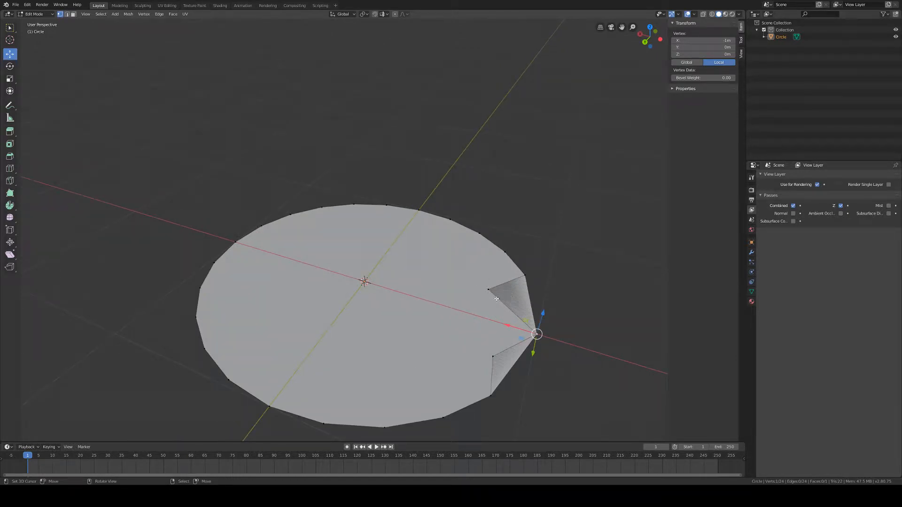
pyautogui.press('g')
pyautogui.press('x')
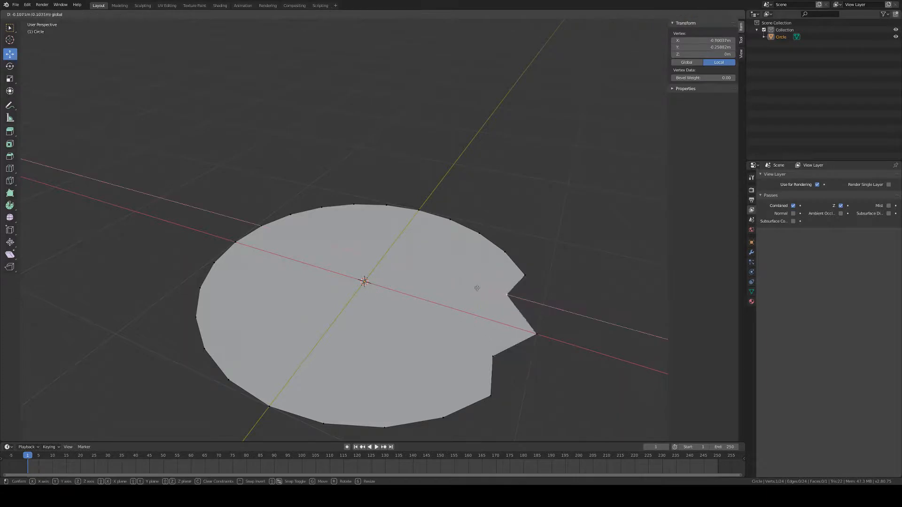
pyautogui.click(509, 349)
pyautogui.rightClick(492, 358)
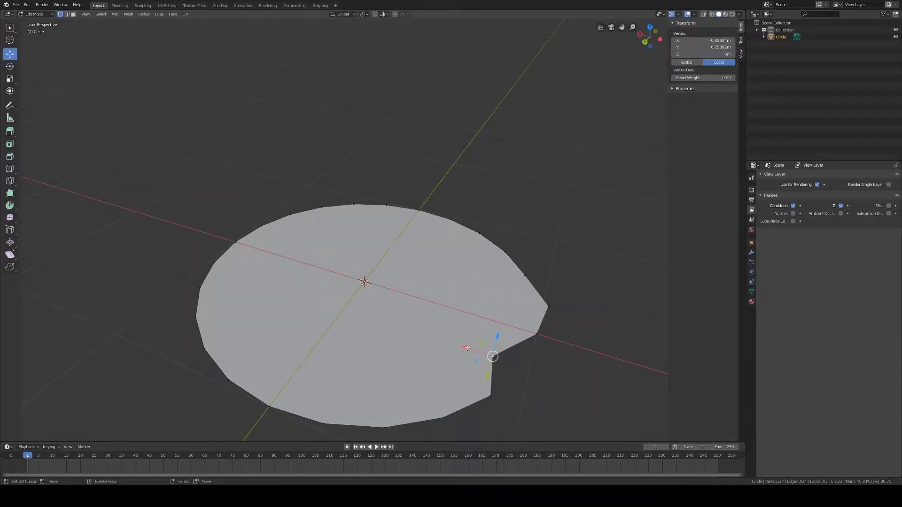
pyautogui.moveTo(466, 347); pyautogui.dragTo(510, 361)
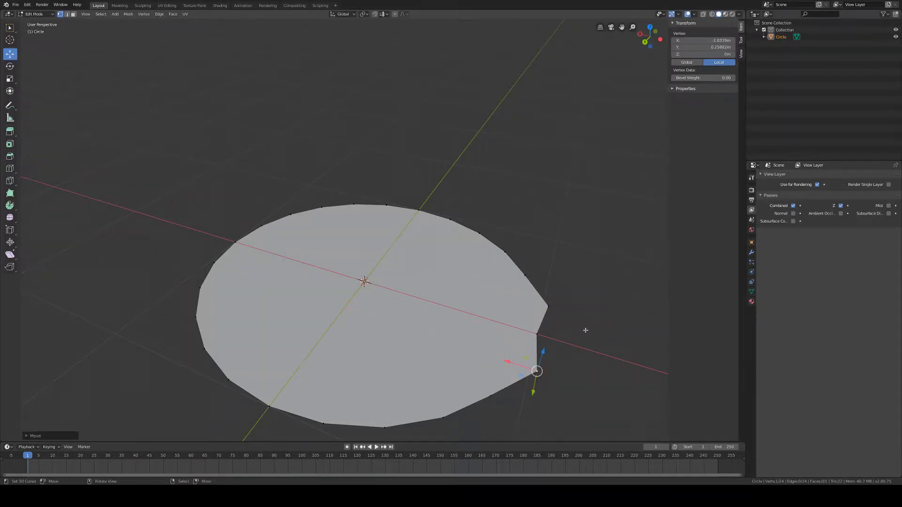
# Undo the last move of the positive-Y notch vertex and pull its negative-Y counterpart inward to about X -0.82 m
pyautogui.hotkey('ctrl', 'z')
pyautogui.hotkey('ctrl', 'z')
pyautogui.hotkey('ctrl', 'z')
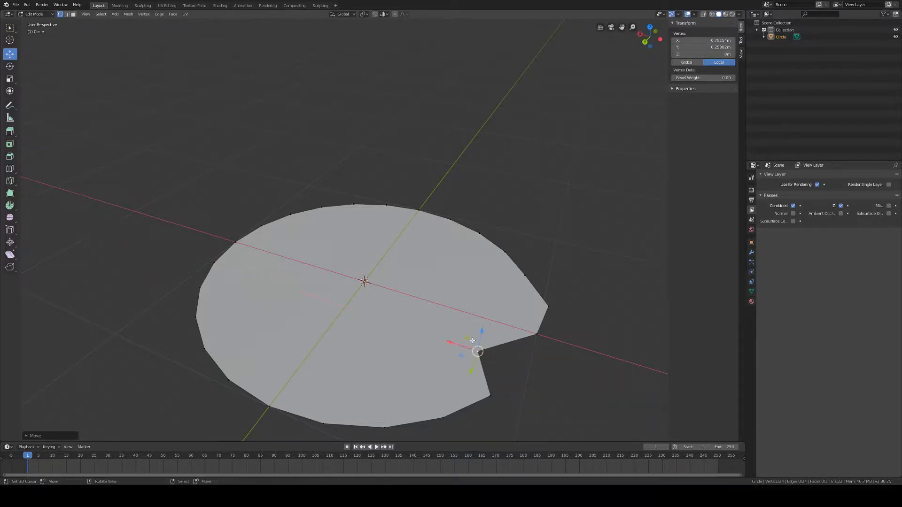
pyautogui.moveTo(523, 299); pyautogui.dragTo(483, 296)
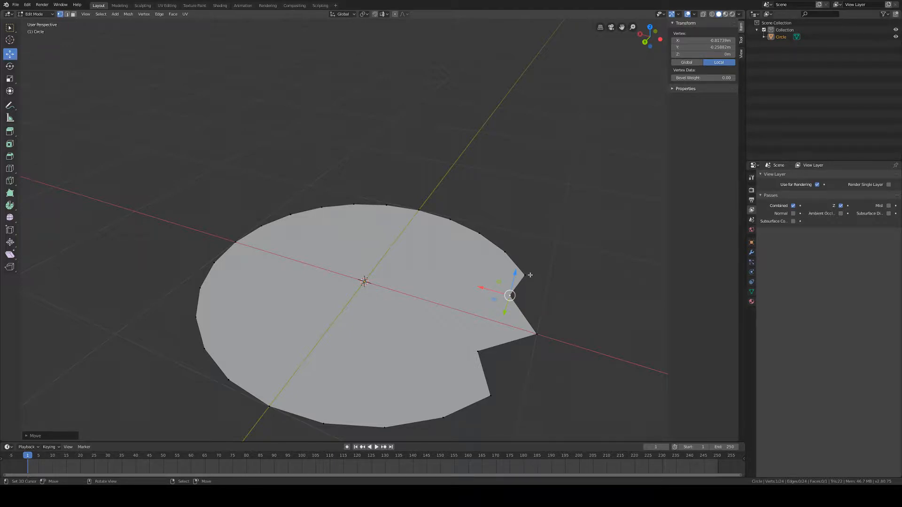
# Freely nudge the indented vertex on the negative Y side and clear the selection
pyautogui.moveTo(560, 311); pyautogui.dragTo(515, 309, button='middle')
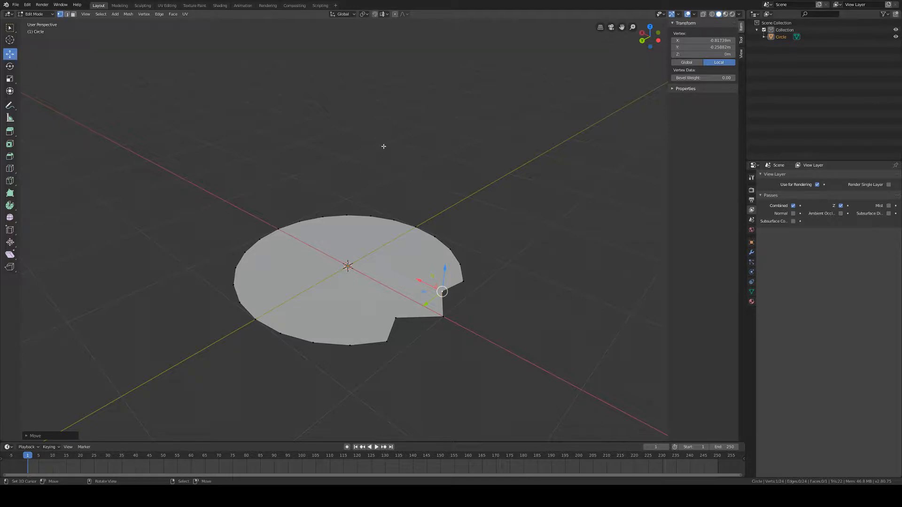
pyautogui.press('g')
pyautogui.click(359, 158)
pyautogui.hotkey('alt', 'a')
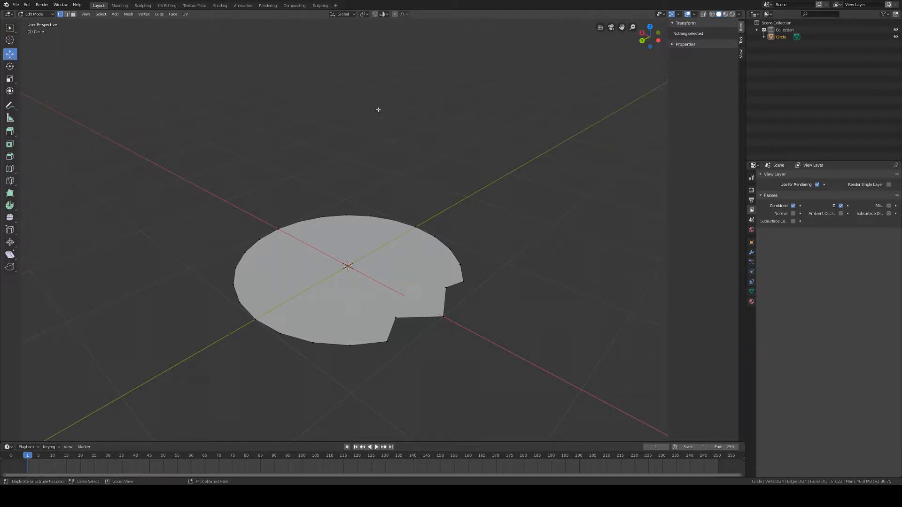
# Lasso-select a run of six rim vertices on the circle's negative Y side
pyautogui.moveTo(371, 107)
pyautogui.keyDown('ctrl'); pyautogui.mouseDown(button='right')
pyautogui.moveTo(334, 149)
pyautogui.moveTo(324, 205)
pyautogui.moveTo(343, 242)
pyautogui.moveTo(378, 264)
pyautogui.moveTo(444, 242)
pyautogui.moveTo(485, 201)
pyautogui.moveTo(471, 99)
pyautogui.mouseUp(button='right'); pyautogui.keyUp('ctrl')
pyautogui.moveTo(514, 206); pyautogui.dragTo(424, 228, button='middle')
pyautogui.scroll(2, 436, 260)
pyautogui.moveTo(436, 260); pyautogui.dragTo(403, 241, button='middle')
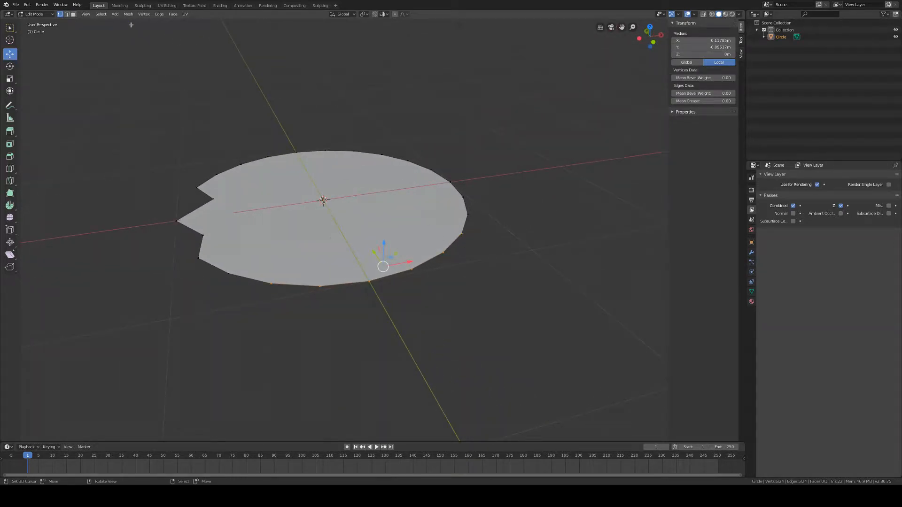
# Try the edge and face selection modes, return to vertex selection, and lasso-select the same six negative-Y rim vertices again
pyautogui.click(66, 15)
pyautogui.moveTo(389, 253); pyautogui.dragTo(269, 178, button='middle')
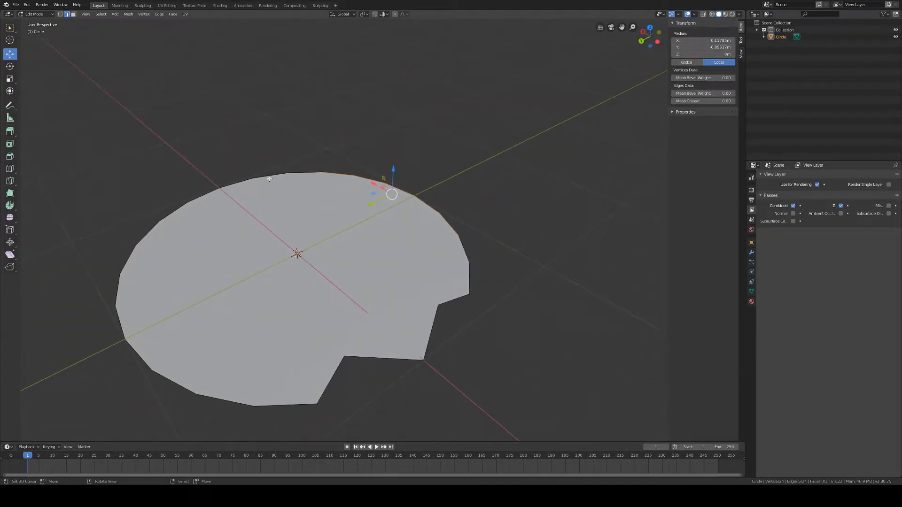
pyautogui.click(59, 14)
pyautogui.click(72, 14)
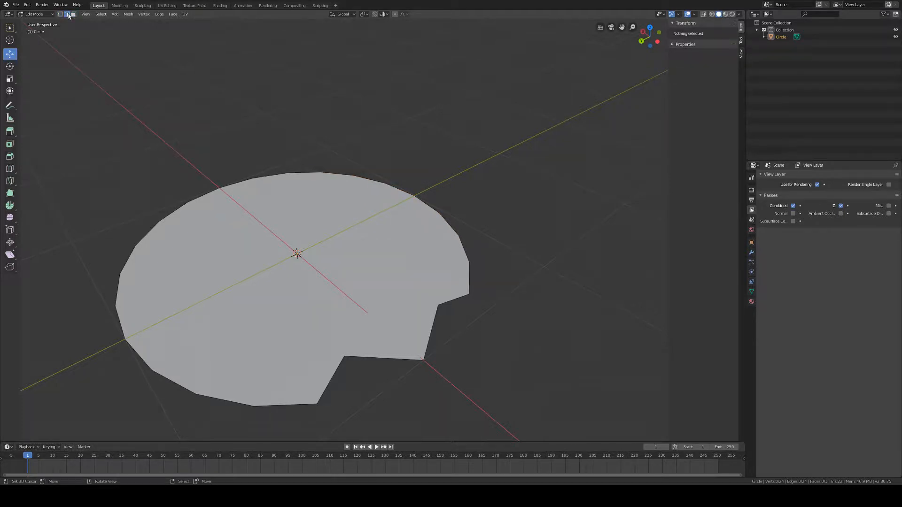
pyautogui.click(62, 14)
pyautogui.moveTo(306, 141)
pyautogui.keyDown('ctrl'); pyautogui.mouseDown(button='right')
pyautogui.moveTo(403, 238)
pyautogui.moveTo(484, 212)
pyautogui.moveTo(452, 138)
pyautogui.moveTo(399, 106)
pyautogui.mouseUp(button='right'); pyautogui.keyUp('ctrl')
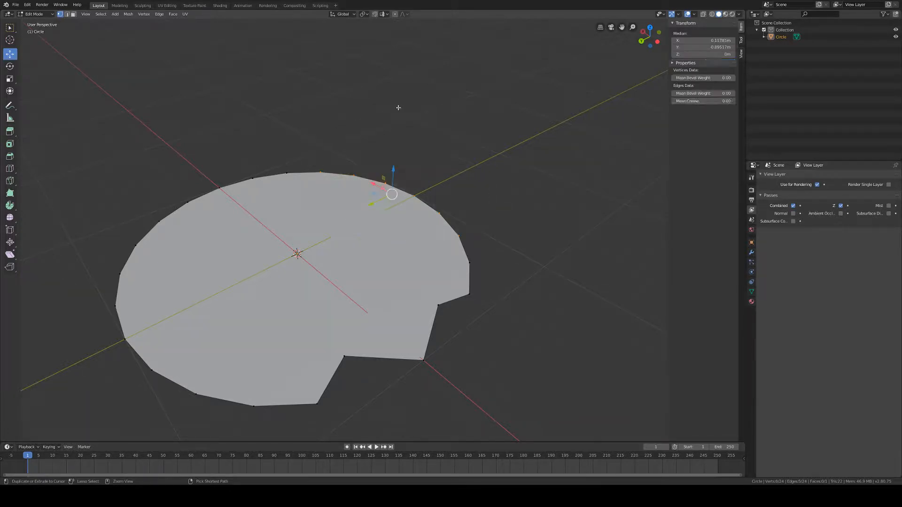
# Try moving the six selected rim vertices along the Y axis, and undo the move
pyautogui.moveTo(535, 193); pyautogui.dragTo(484, 190, button='middle')
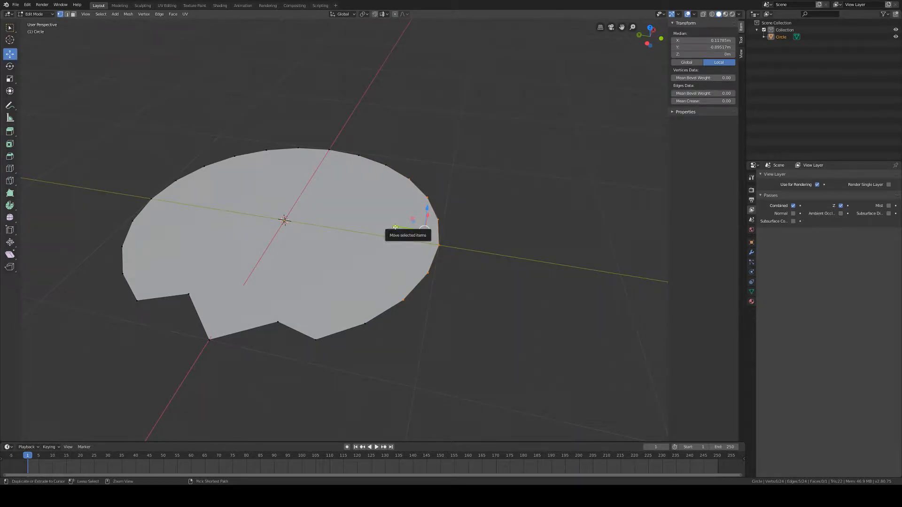
pyautogui.keyDown('ctrl'); pyautogui.moveTo(395, 228); pyautogui.dragTo(432, 177); pyautogui.keyUp('ctrl')
pyautogui.hotkey('ctrl', 'z')
pyautogui.moveTo(462, 246); pyautogui.dragTo(431, 235, button='middle')
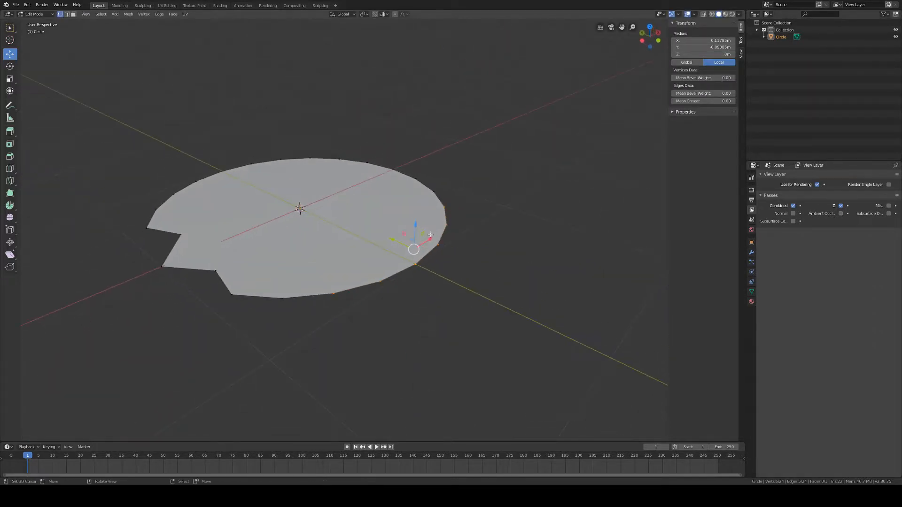
# Try moving the six selected rim vertices along X to a median of about 0.29 m, and undo the moves
pyautogui.moveTo(430, 238); pyautogui.dragTo(448, 231)
pyautogui.moveTo(427, 249); pyautogui.dragTo(453, 266, button='middle')
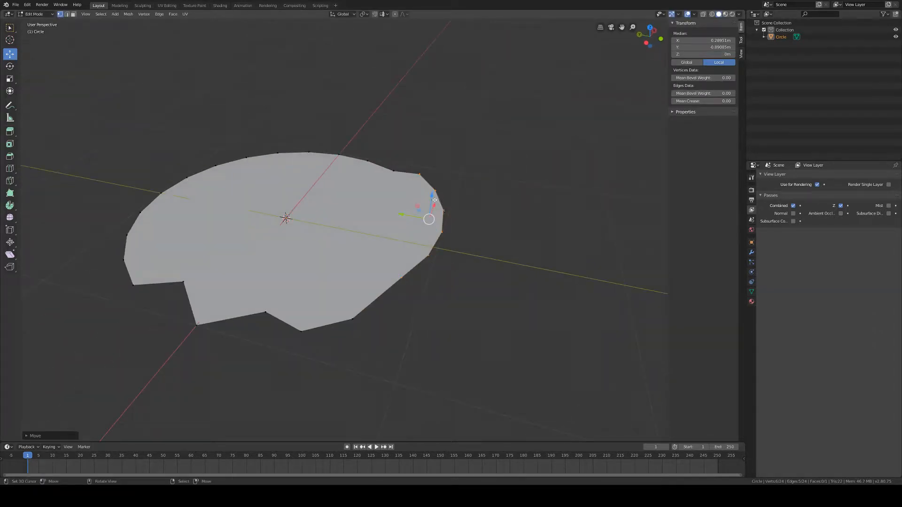
pyautogui.moveTo(436, 204); pyautogui.dragTo(428, 222)
pyautogui.hotkey('ctrl', 'z')
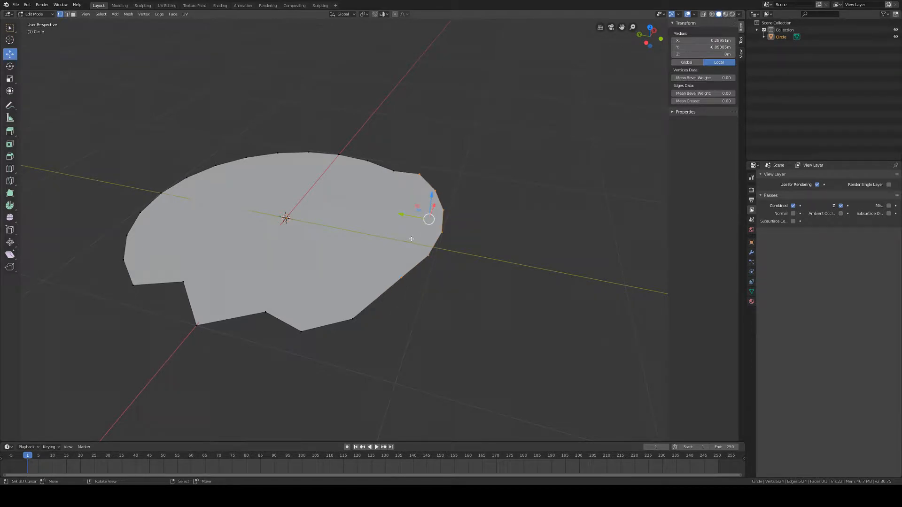
pyautogui.moveTo(393, 246); pyautogui.dragTo(428, 258, button='middle')
pyautogui.hotkey('ctrl', 'z')
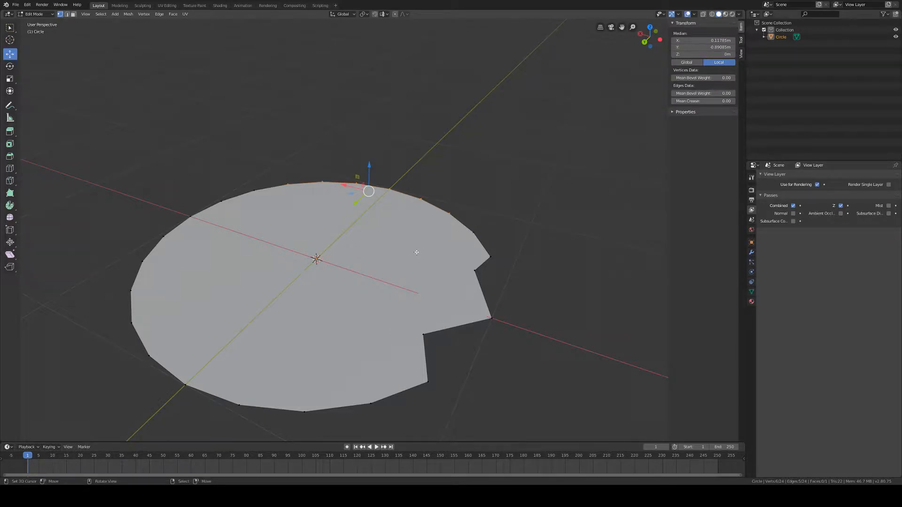
# Try stretching the selected rim vertices outward along Y to a median of about -2.78 m, and undo it
pyautogui.moveTo(324, 264); pyautogui.dragTo(404, 254, button='middle')
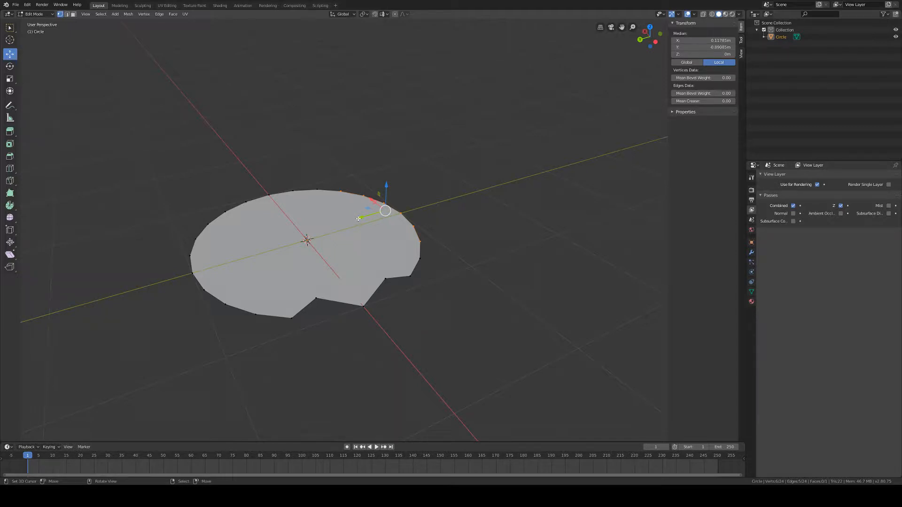
pyautogui.moveTo(359, 219); pyautogui.dragTo(500, 186)
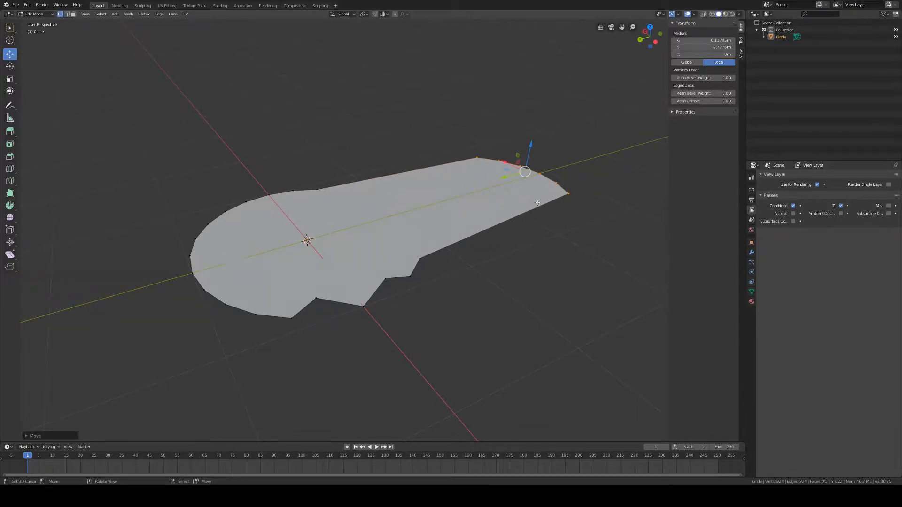
pyautogui.hotkey('ctrl', 'z')
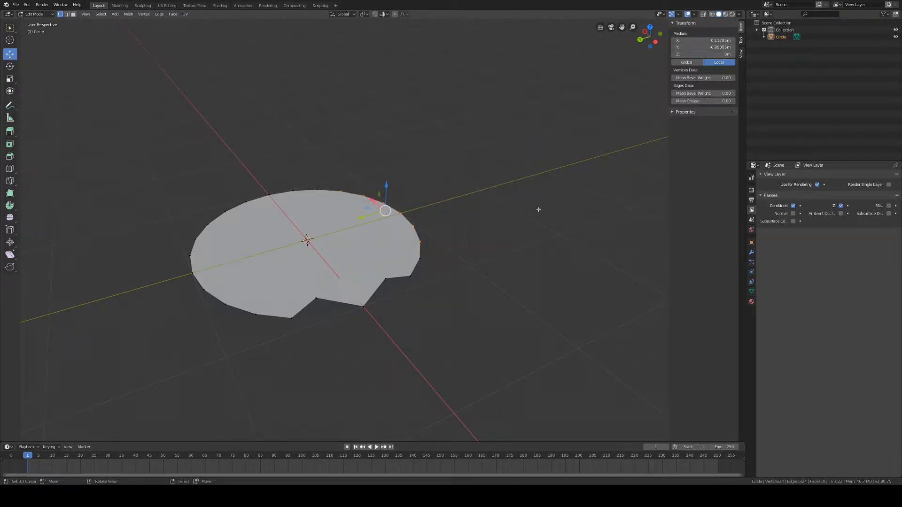
# Try resizing the selected rim vertices with the Scale tool's gizmo, and undo the scaling
pyautogui.click(10, 81)
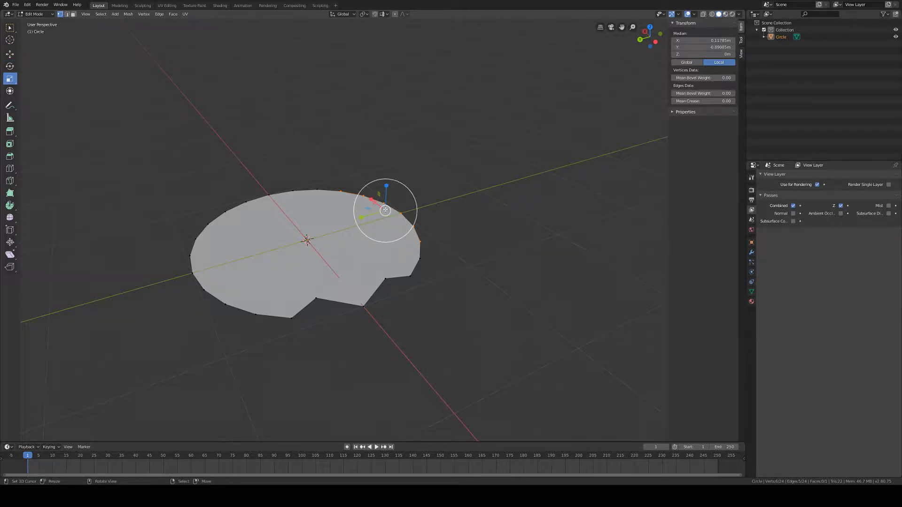
pyautogui.moveTo(385, 210)
pyautogui.mouseDown()
pyautogui.moveTo(374, 211)
pyautogui.moveTo(401, 216)
pyautogui.mouseUp()
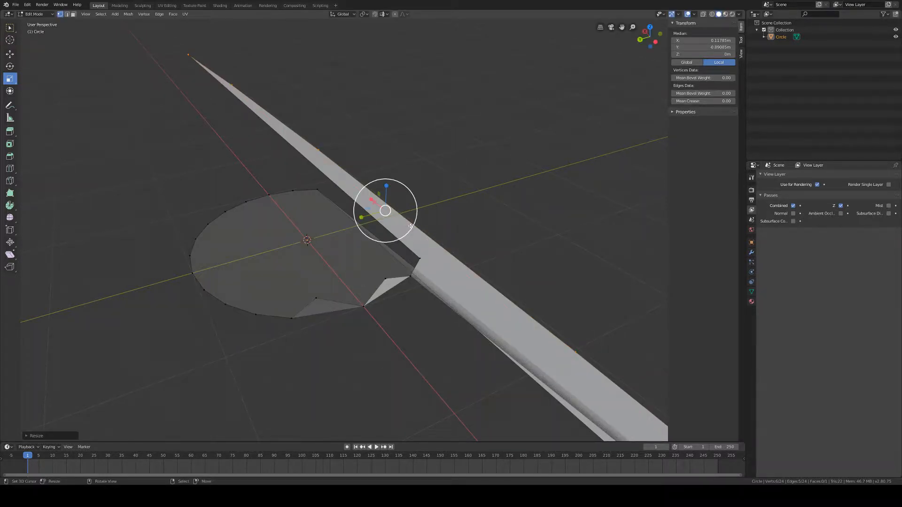
pyautogui.hotkey('ctrl', 'z')
pyautogui.moveTo(361, 217)
pyautogui.mouseDown()
pyautogui.moveTo(377, 214)
pyautogui.moveTo(371, 223)
pyautogui.mouseUp()
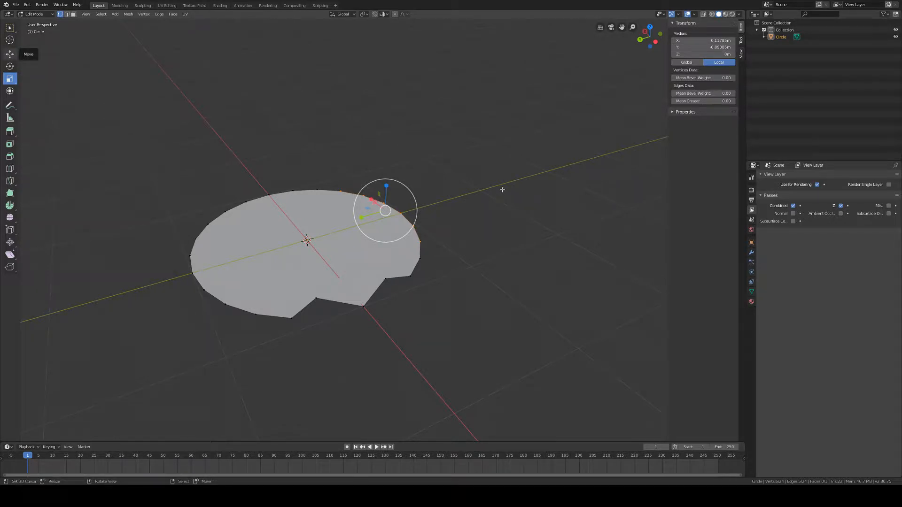
# Try scaling the selected rim vertices constrained to the global X axis and to the global Y axis
pyautogui.press('s')
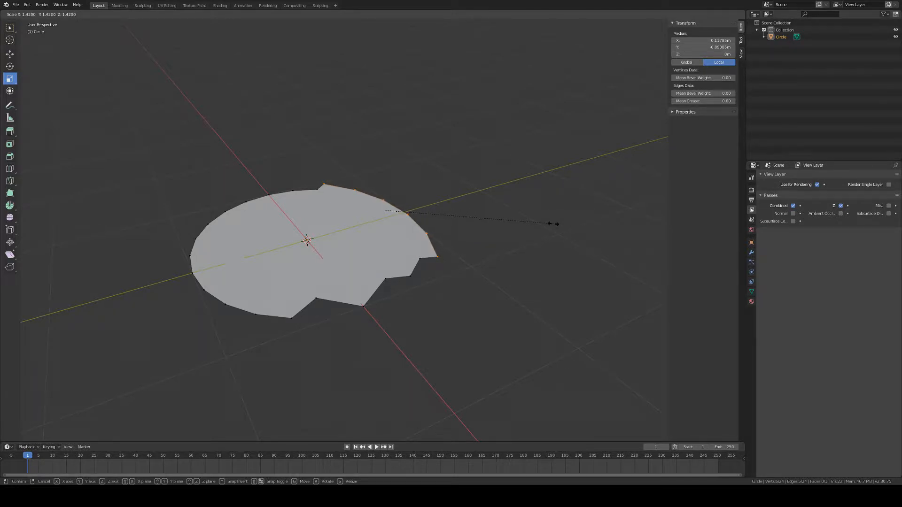
pyautogui.press('x')
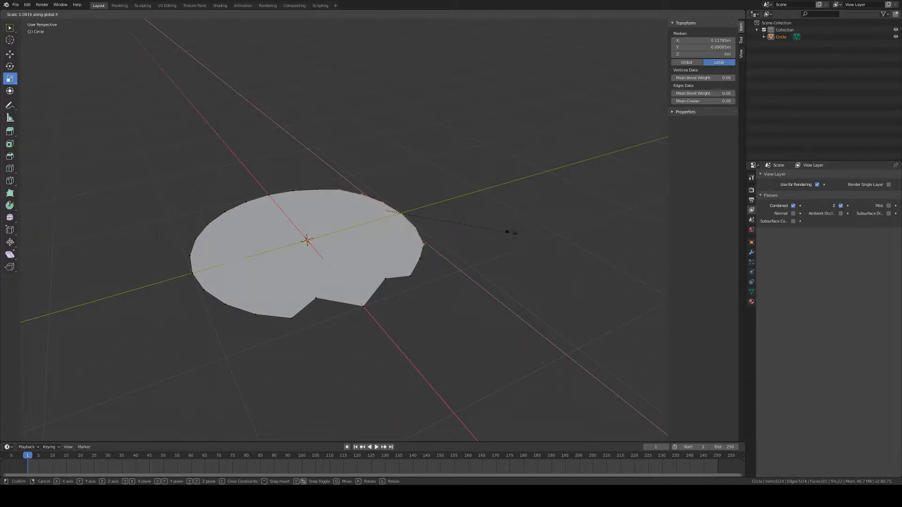
pyautogui.click(496, 233)
pyautogui.moveTo(505, 237); pyautogui.dragTo(480, 234, button='middle')
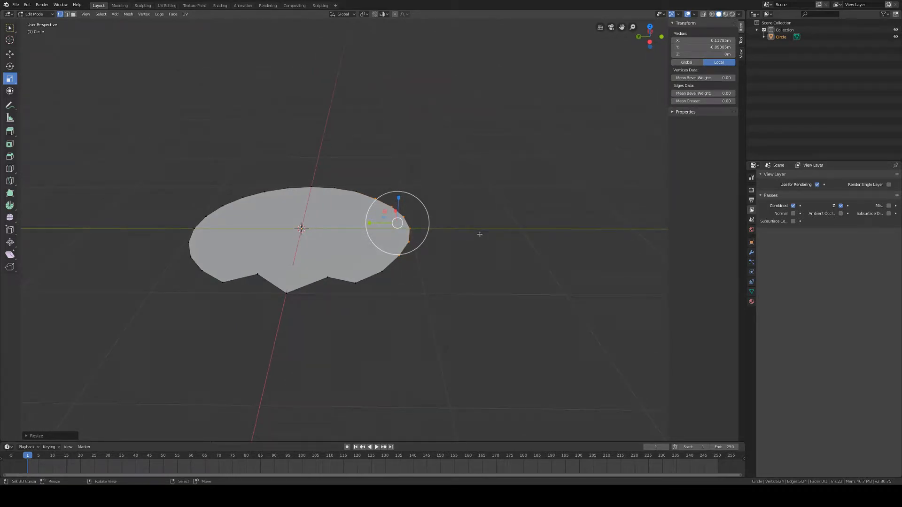
pyautogui.press('s')
pyautogui.press('y')
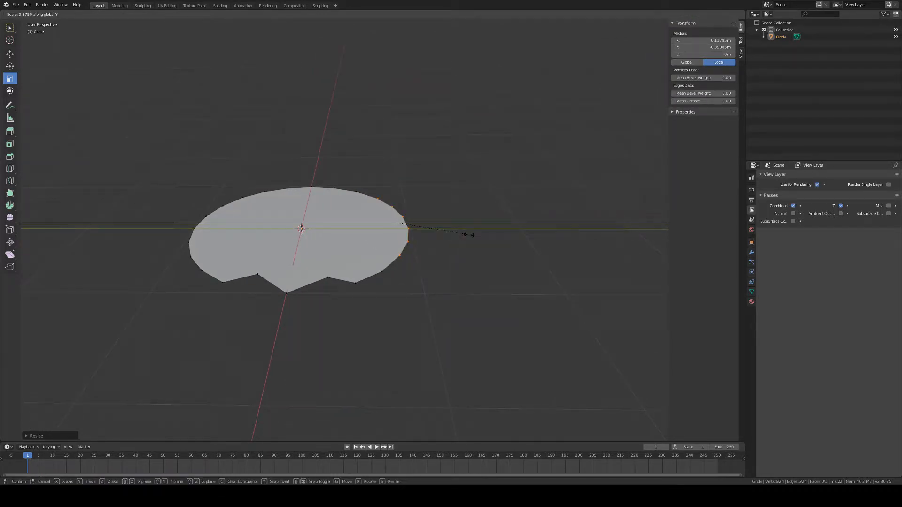
pyautogui.click(461, 253)
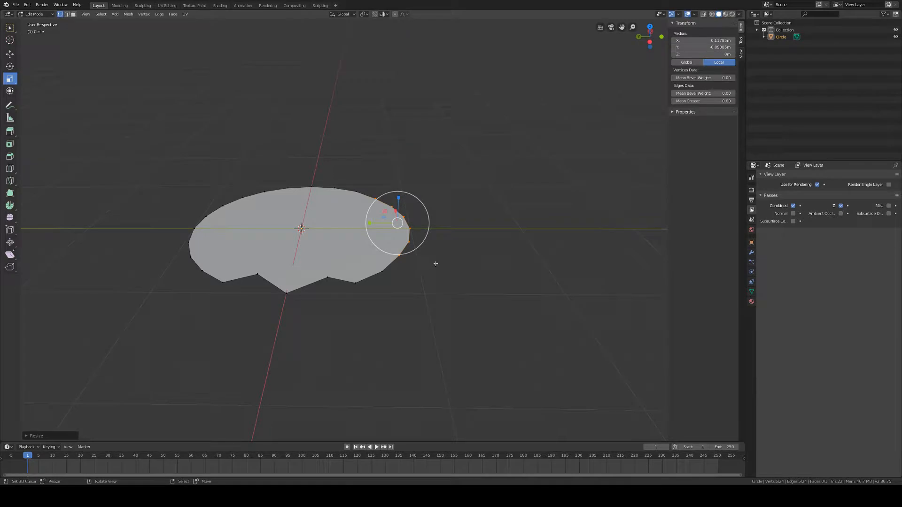
# Try rotating the selected rim vertices 45° about the global Y axis with the Rotate tool
pyautogui.moveTo(435, 264); pyautogui.dragTo(453, 264, button='middle')
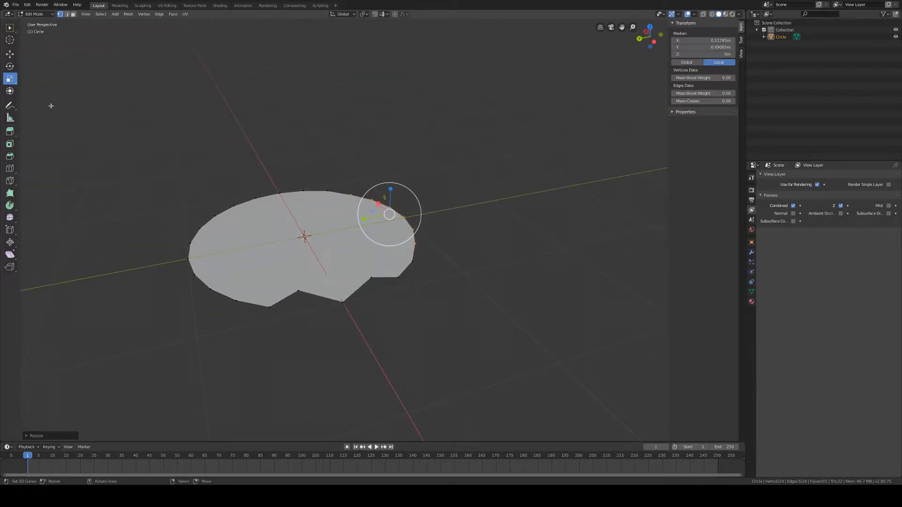
pyautogui.click(10, 66)
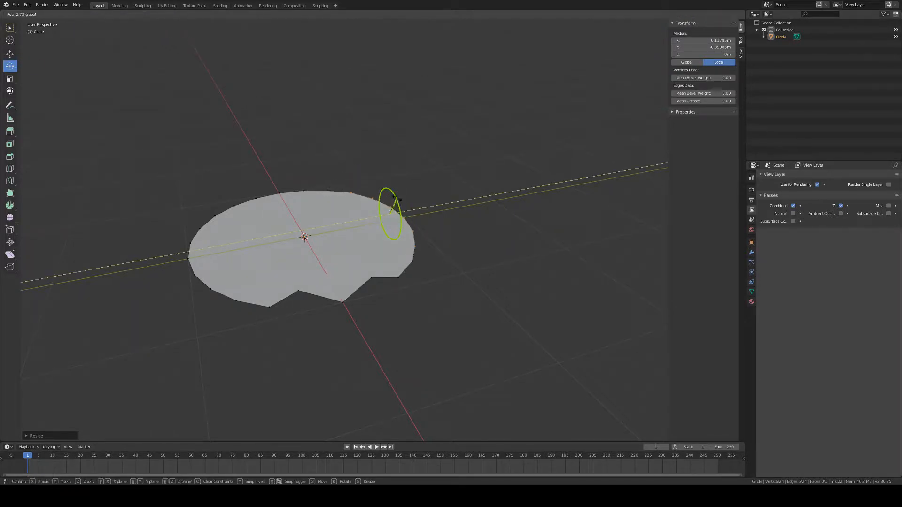
pyautogui.click(396, 205)
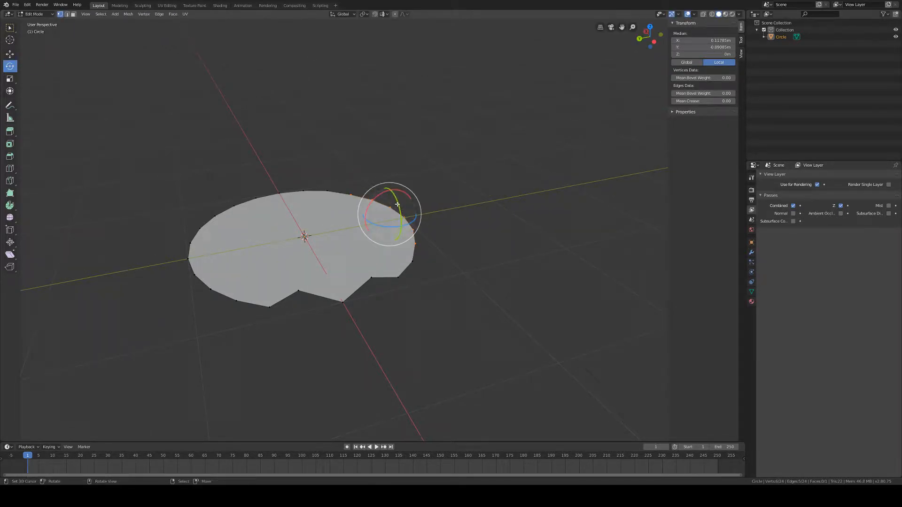
pyautogui.moveTo(391, 191); pyautogui.dragTo(398, 209)
pyautogui.write('45')
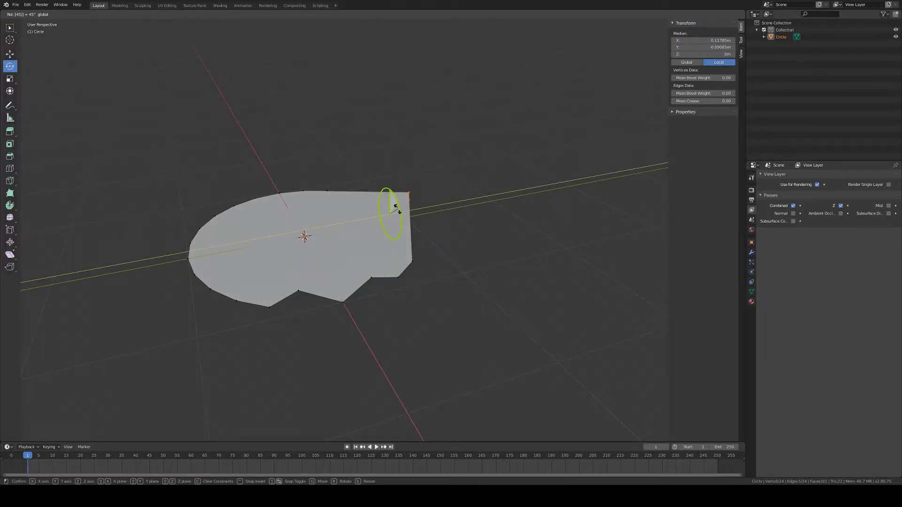
pyautogui.press('Return')
pyautogui.moveTo(422, 216); pyautogui.dragTo(439, 208, button='middle')
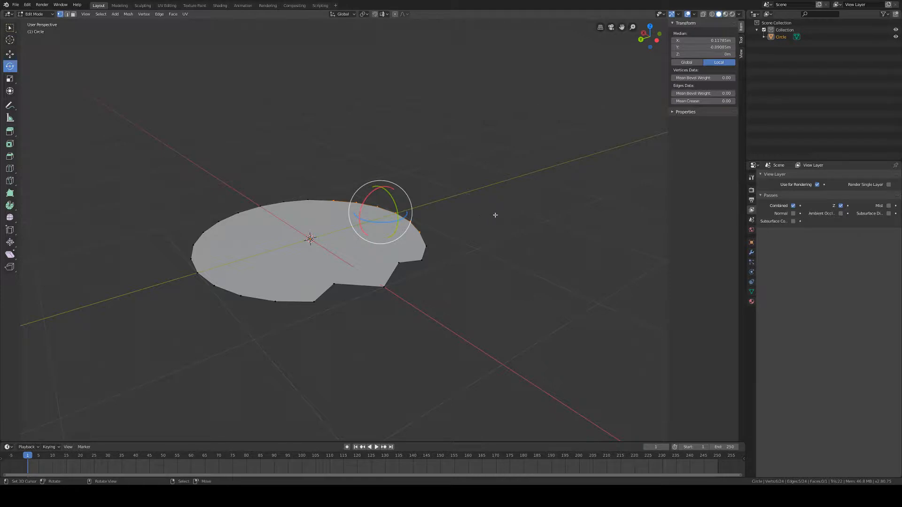
# Hide the viewport toolbar and try freely rotating the selected rim vertices, cancelling each rotation
pyautogui.press('r')
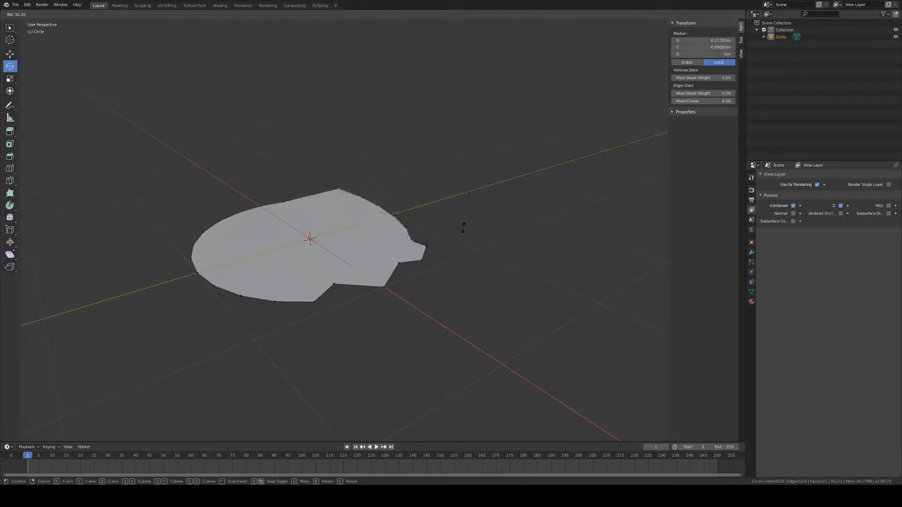
pyautogui.press('Escape')
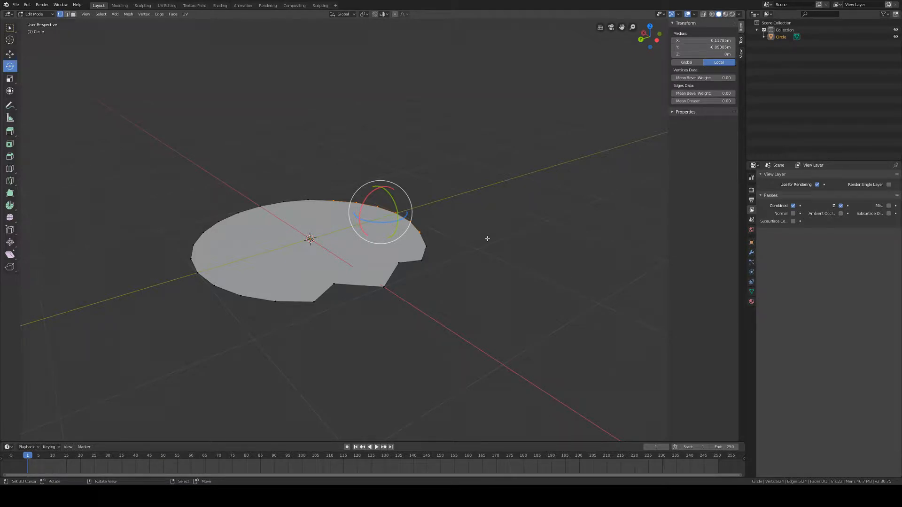
pyautogui.press('t')
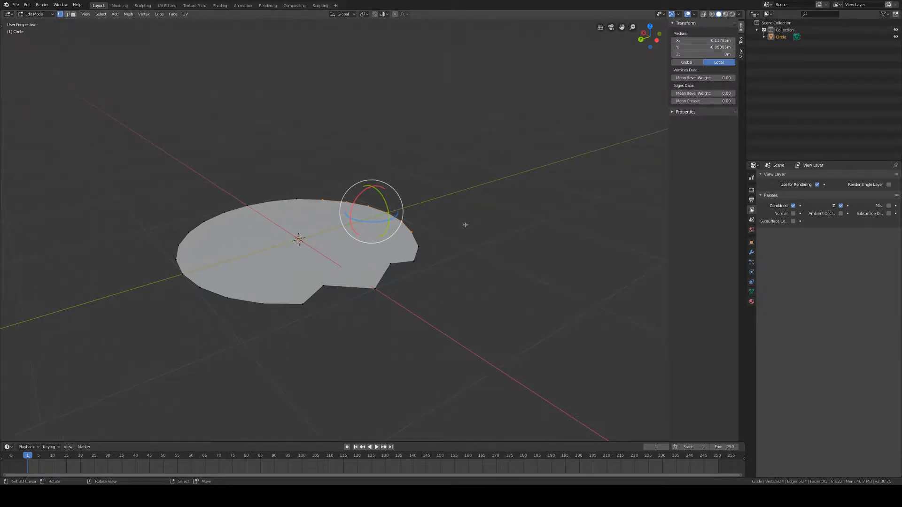
pyautogui.press('r')
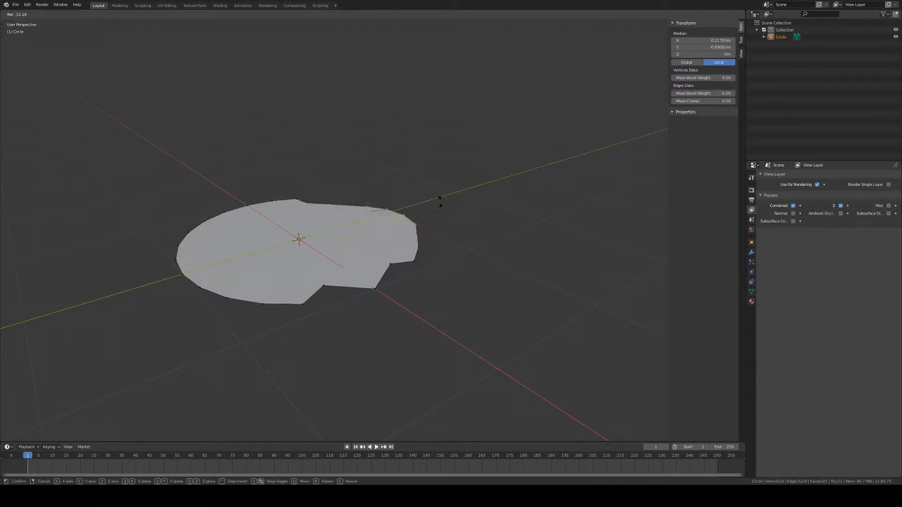
pyautogui.press('Escape')
# Show the viewport toolbar again
pyautogui.moveTo(488, 220); pyautogui.dragTo(169, 74, button='middle')
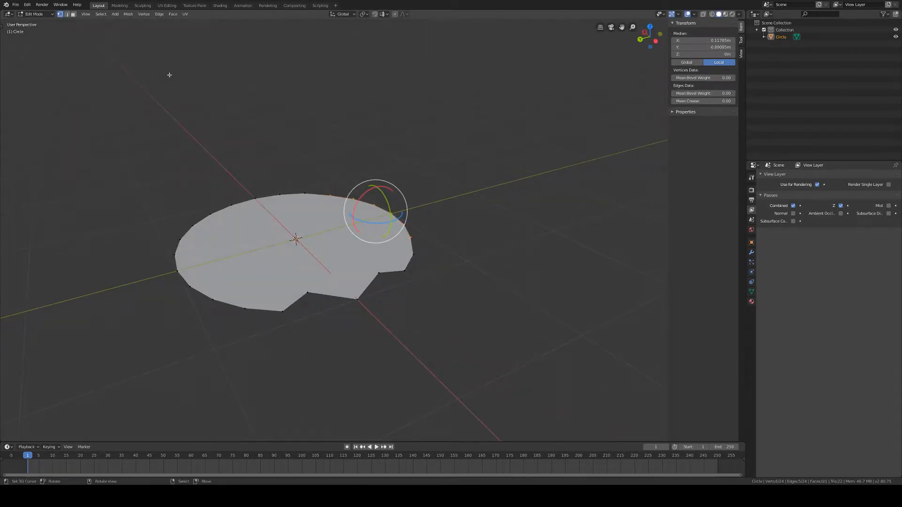
pyautogui.click(86, 14)
pyautogui.click(105, 30)
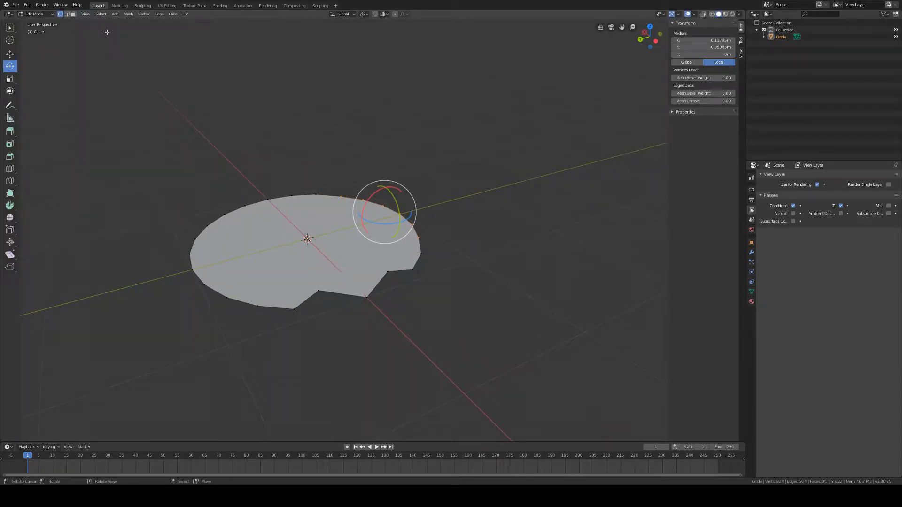
pyautogui.click(83, 15)
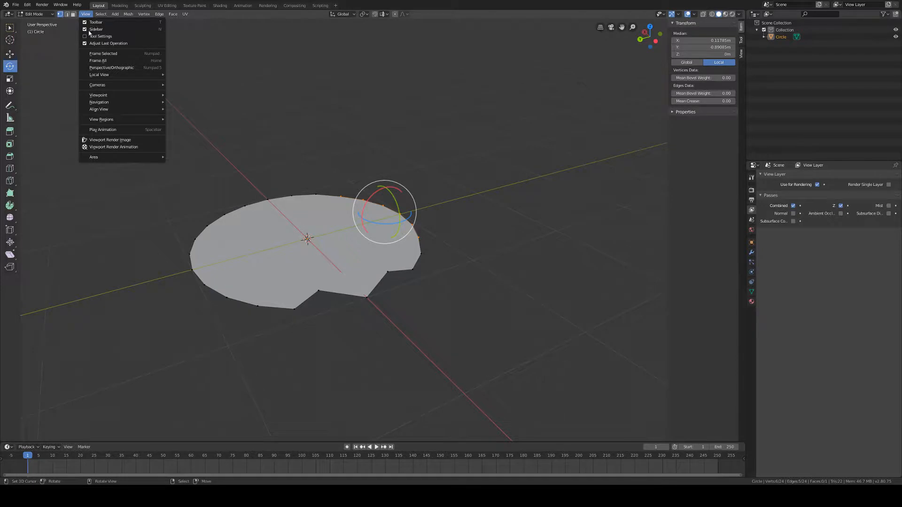
pyautogui.moveTo(480, 211); pyautogui.dragTo(442, 223, button='middle')
pyautogui.press('r')
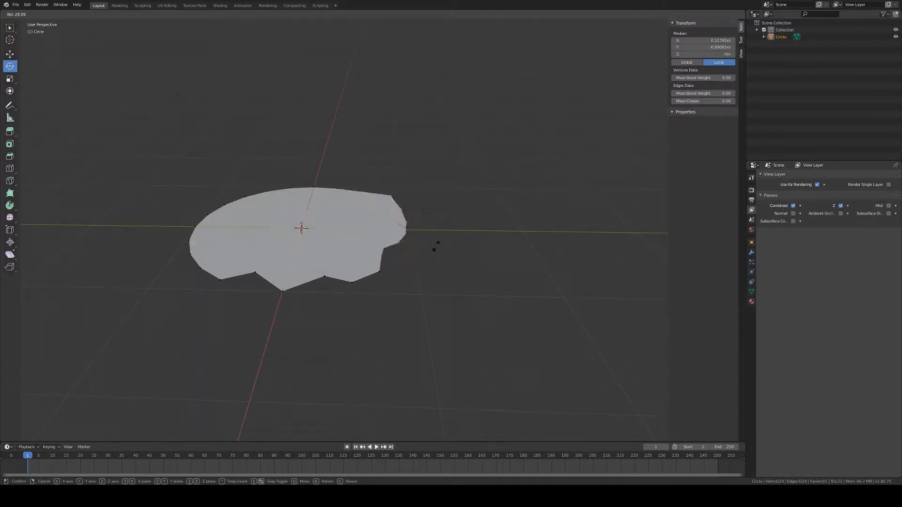
pyautogui.rightClick(434, 249)
pyautogui.moveTo(434, 249); pyautogui.dragTo(477, 244, button='middle')
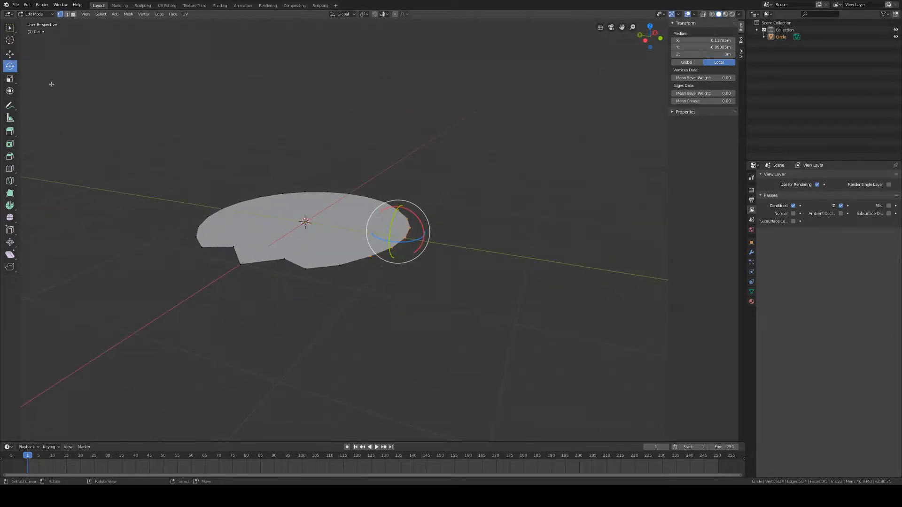
# Try the combined Transform tool on the selected rim vertices and switch back to the Move tool
pyautogui.click(9, 93)
pyautogui.moveTo(376, 228); pyautogui.dragTo(407, 227, button='middle')
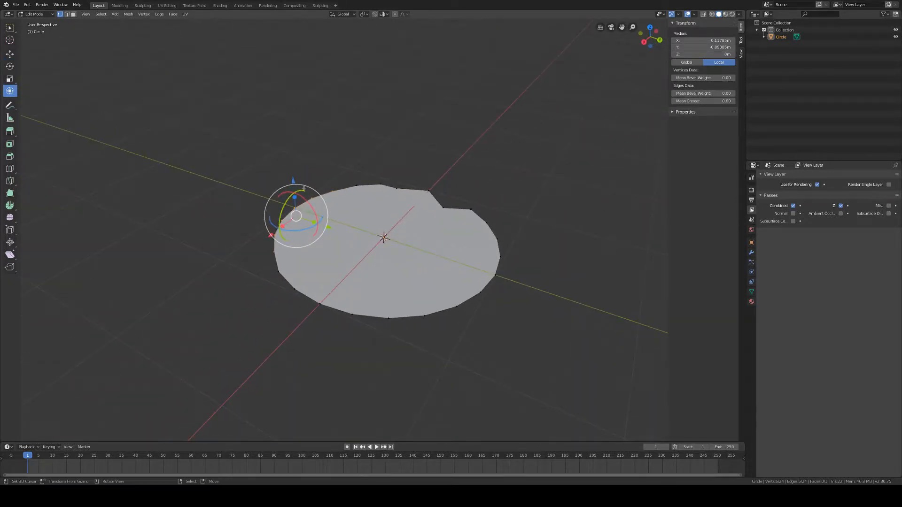
pyautogui.click(10, 53)
pyautogui.scroll(-2, 338, 221)
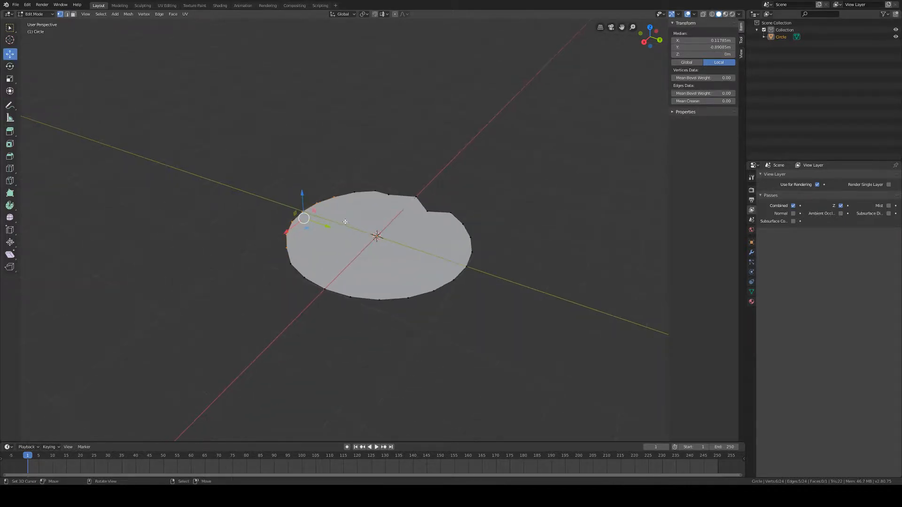
pyautogui.moveTo(402, 235); pyautogui.dragTo(458, 261, button='middle')
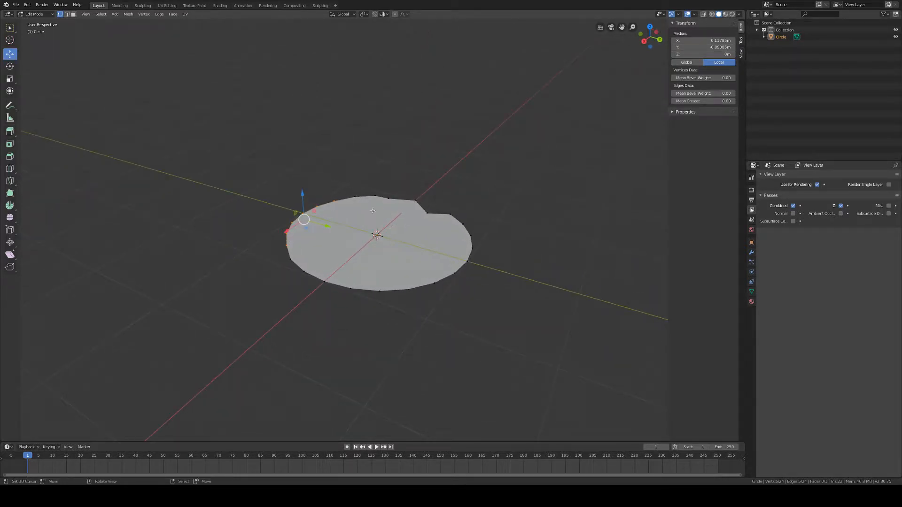
pyautogui.moveTo(472, 235); pyautogui.dragTo(460, 234, button='middle')
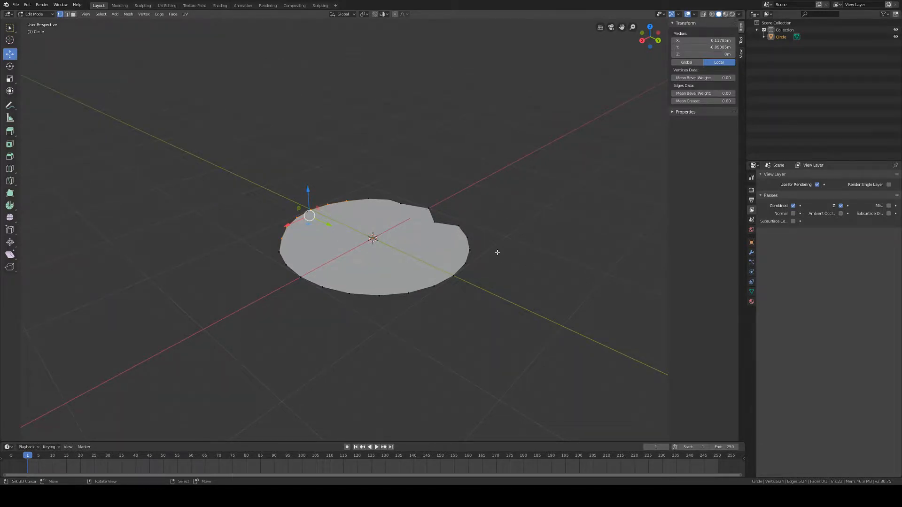
pyautogui.moveTo(498, 252); pyautogui.dragTo(353, 233, button='middle')
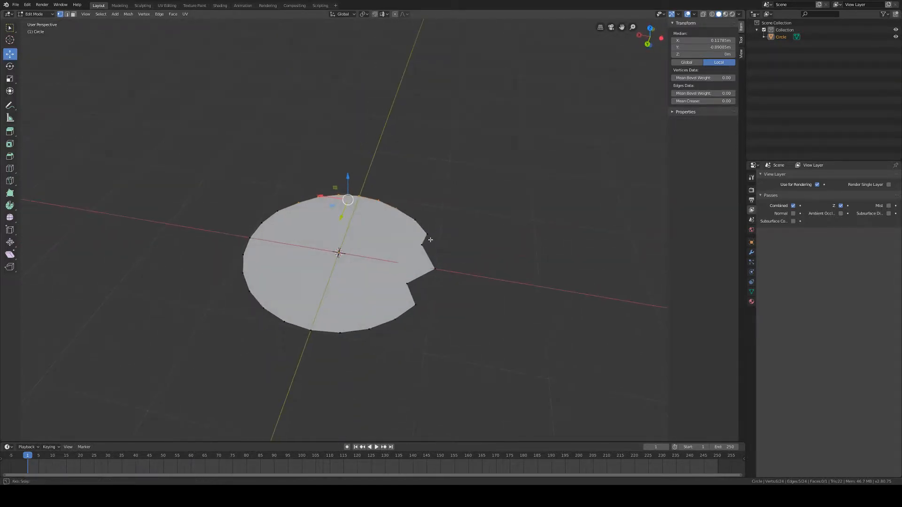
# Switch to Object Mode and delete the deformed circle object
pyautogui.click(40, 16)
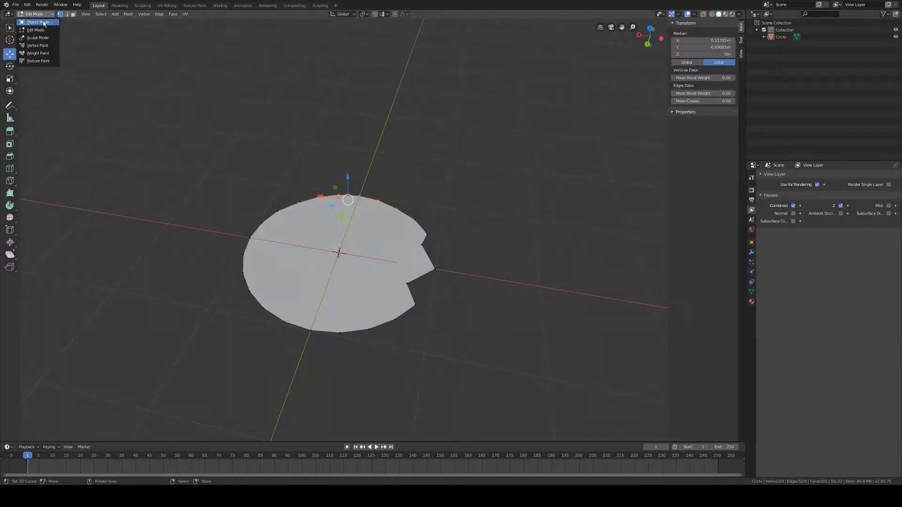
pyautogui.click(43, 23)
pyautogui.click(37, 14)
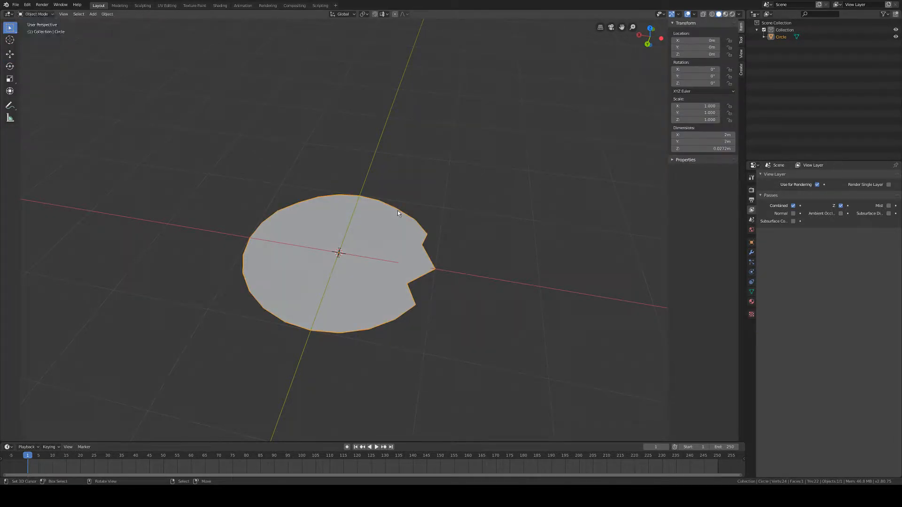
pyautogui.moveTo(397, 210); pyautogui.dragTo(313, 253, button='middle')
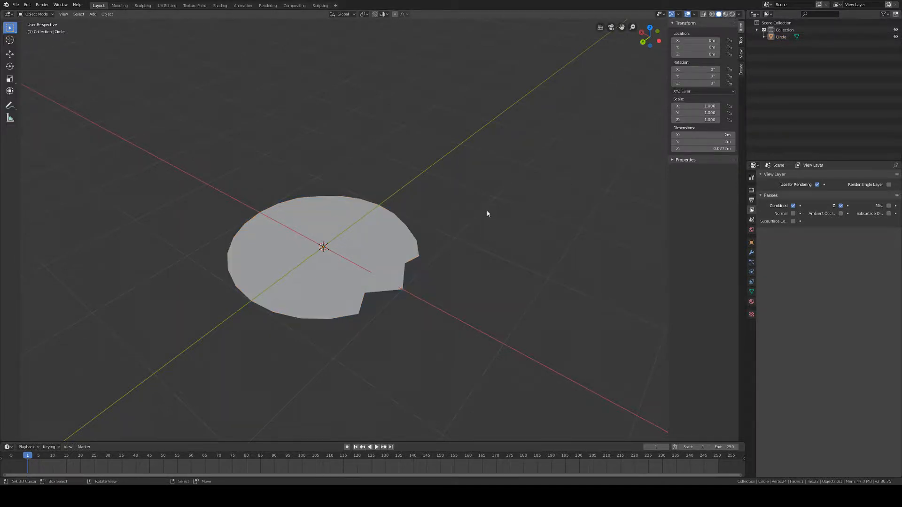
pyautogui.moveTo(463, 232); pyautogui.dragTo(315, 232, button='middle')
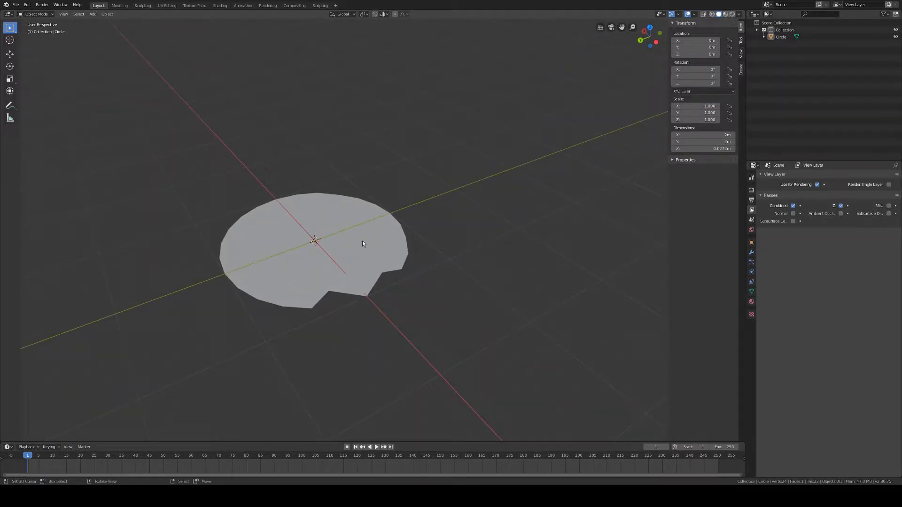
pyautogui.click(385, 235)
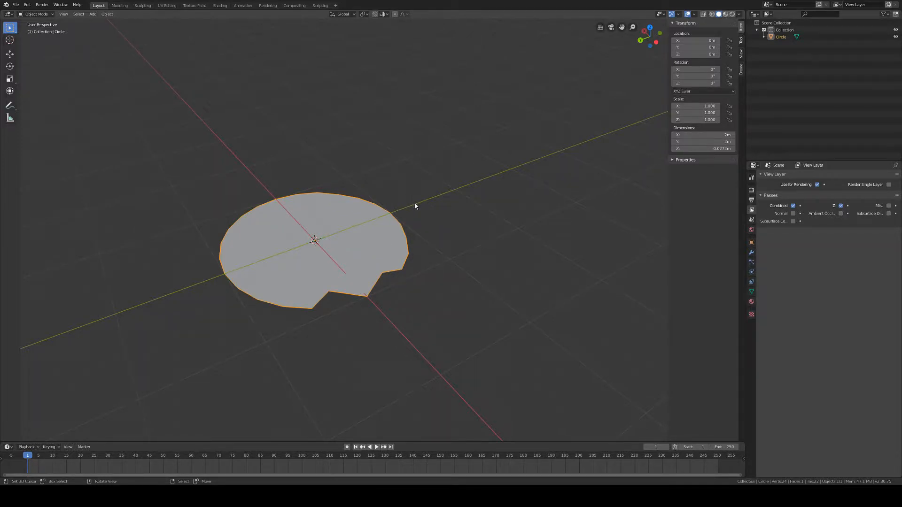
pyautogui.press('Delete')
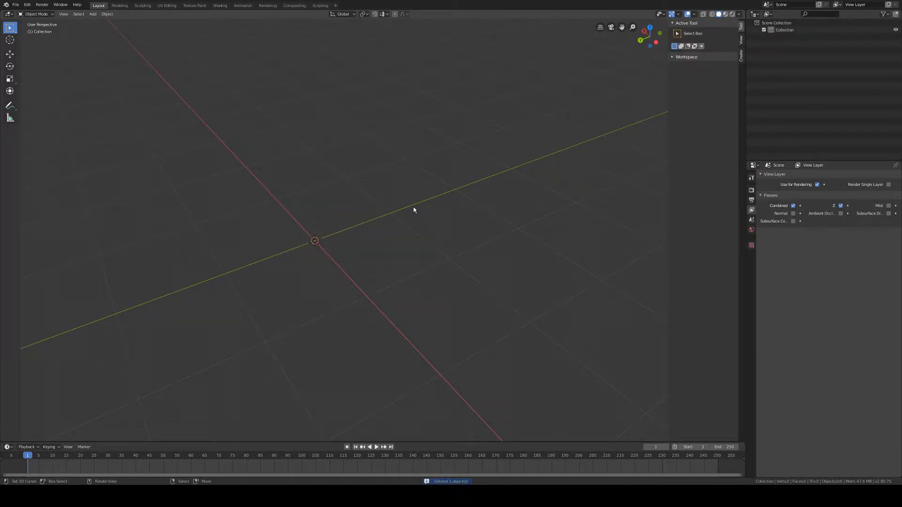
pyautogui.hotkey('ctrl', 'z')
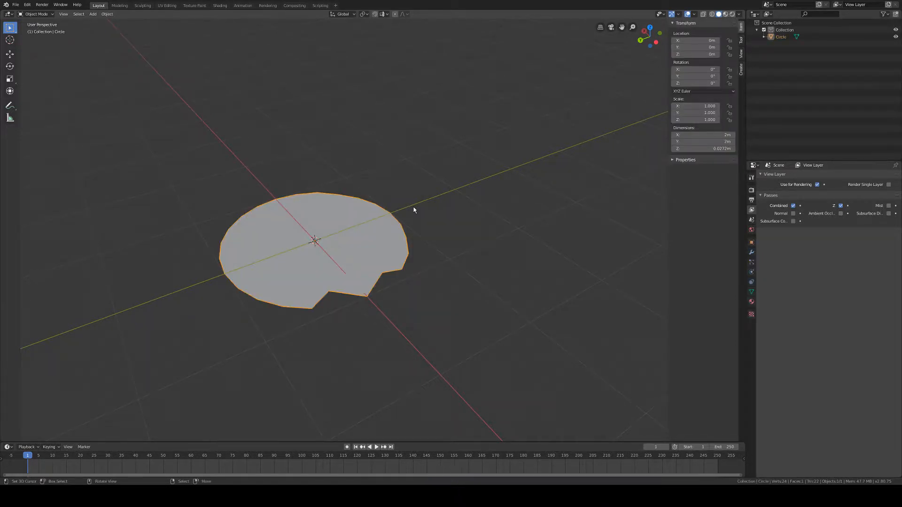
pyautogui.press('Delete')
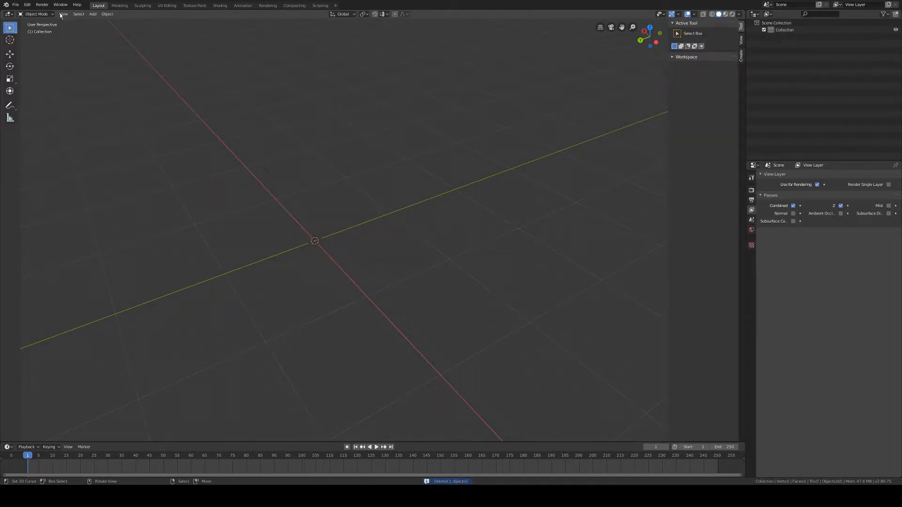
# Add a new mesh circle at the origin and fill it with a face in Edit Mode
pyautogui.click(92, 14)
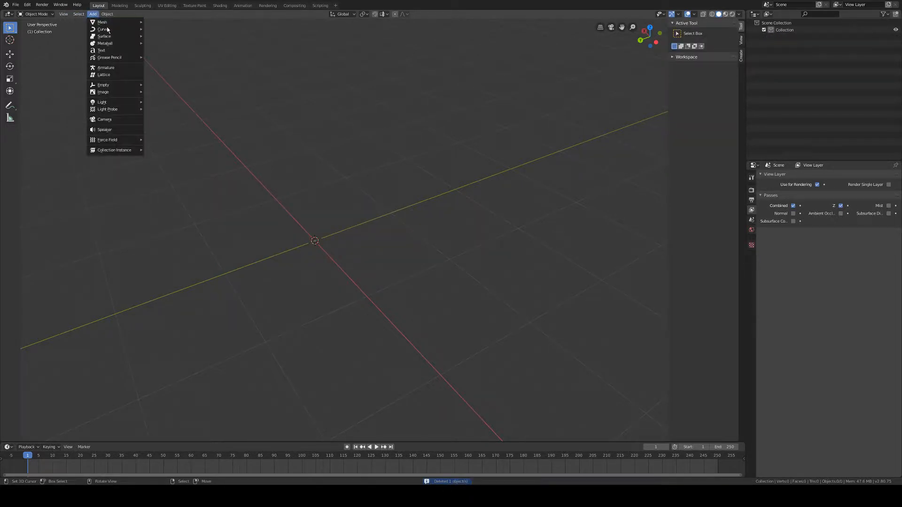
pyautogui.moveTo(123, 23)
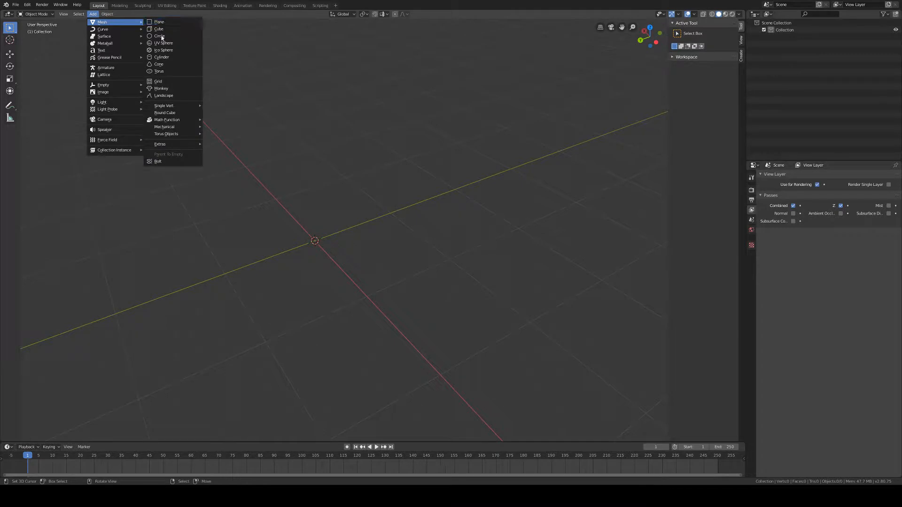
pyautogui.click(157, 36)
pyautogui.click(41, 14)
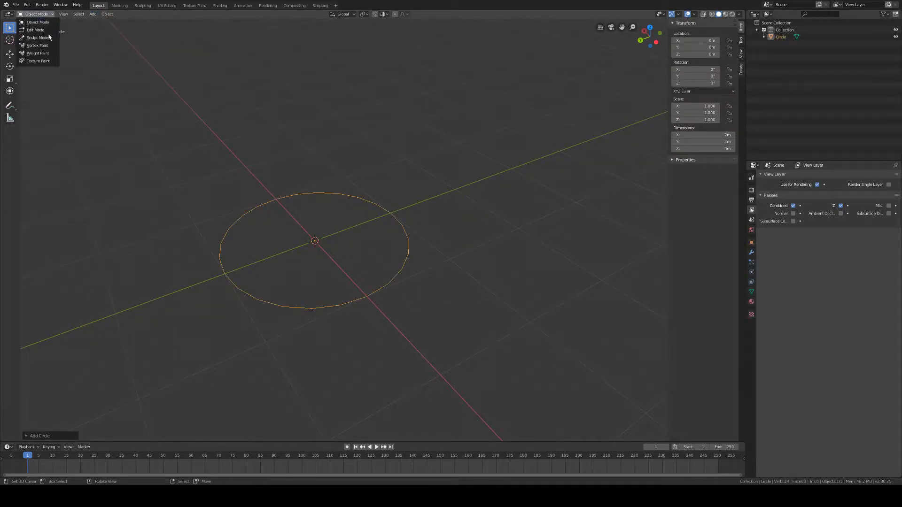
pyautogui.click(38, 31)
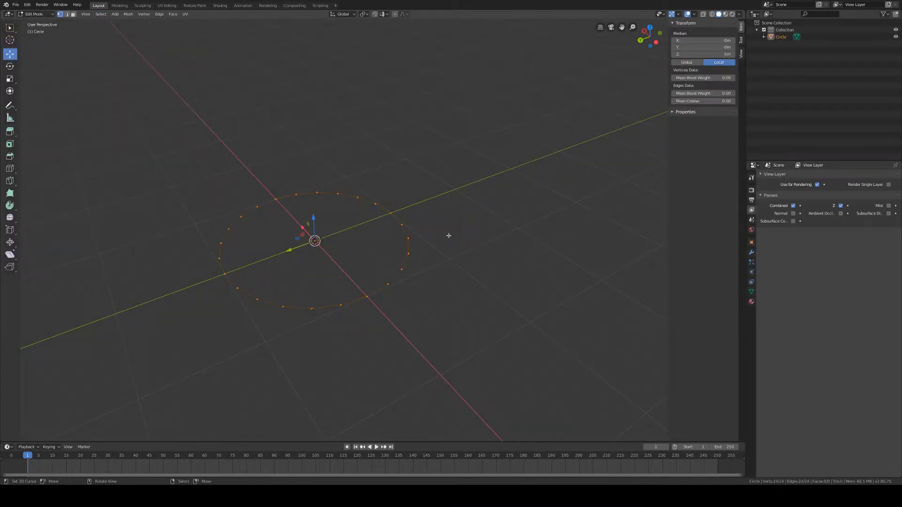
pyautogui.press('f')
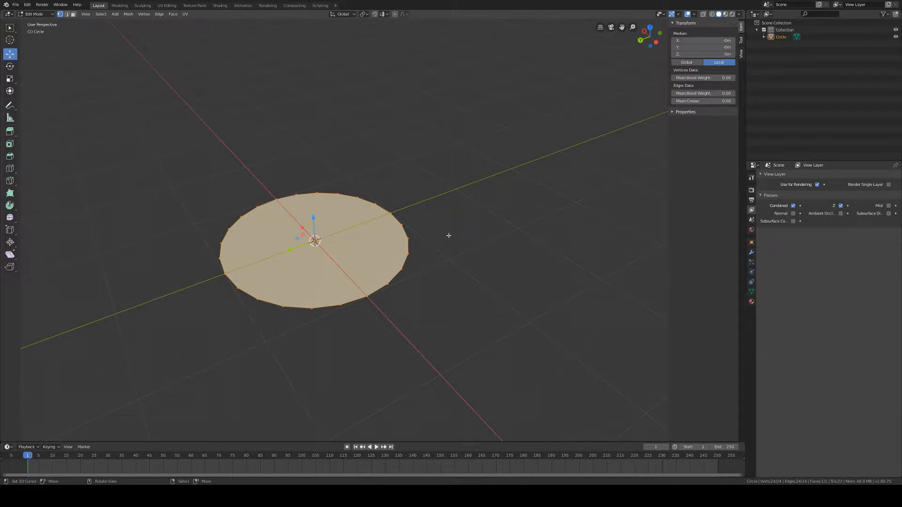
# Select the four rim vertices where the filled circle meets the X and Y axes
pyautogui.scroll(-1, 449, 236)
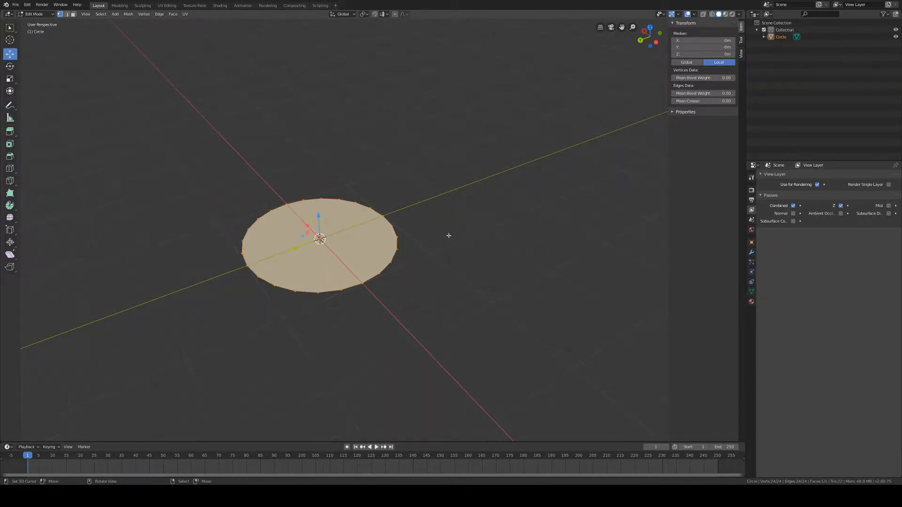
pyautogui.click(383, 215)
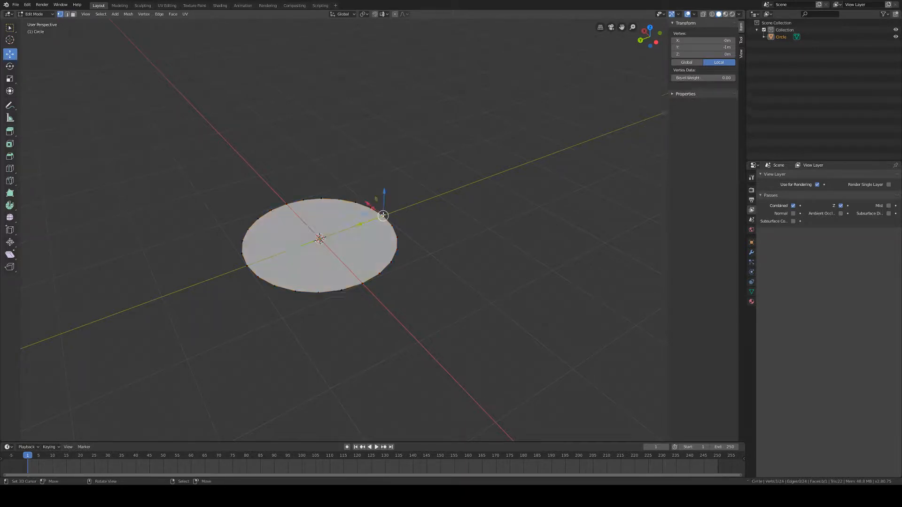
pyautogui.scroll(1, 418, 216)
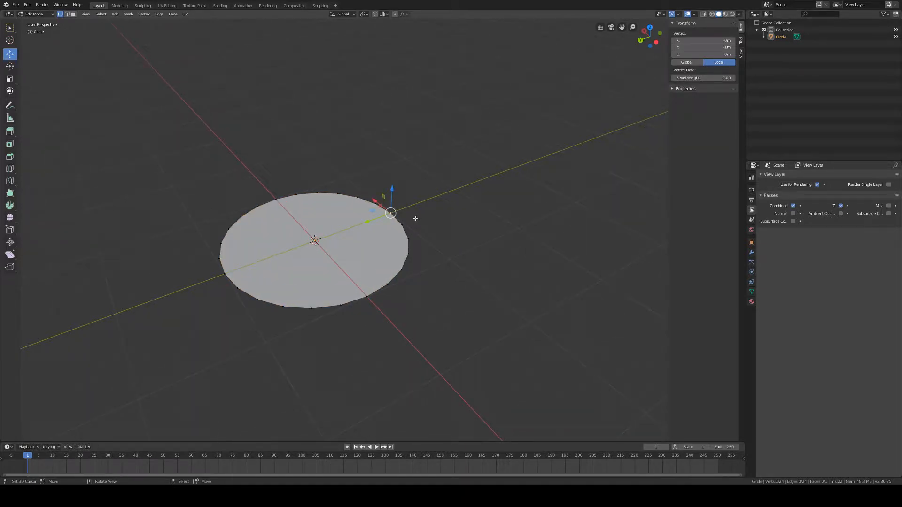
pyautogui.moveTo(421, 222); pyautogui.dragTo(367, 228, button='middle')
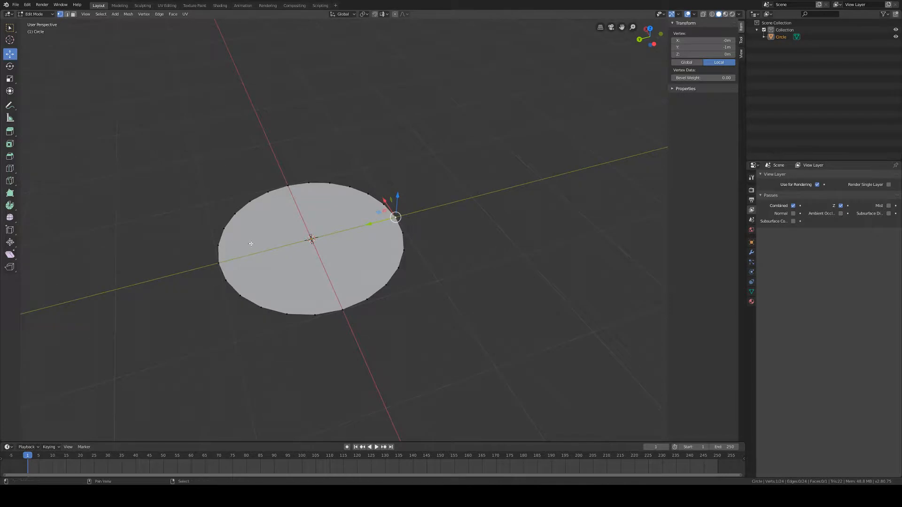
pyautogui.keyDown('shift'); pyautogui.click(219, 262); pyautogui.keyUp('shift')
pyautogui.keyDown('shift'); pyautogui.click(287, 184); pyautogui.keyUp('shift')
pyautogui.keyDown('shift'); pyautogui.click(348, 303); pyautogui.keyUp('shift')
pyautogui.moveTo(481, 268); pyautogui.dragTo(332, 270, button='middle')
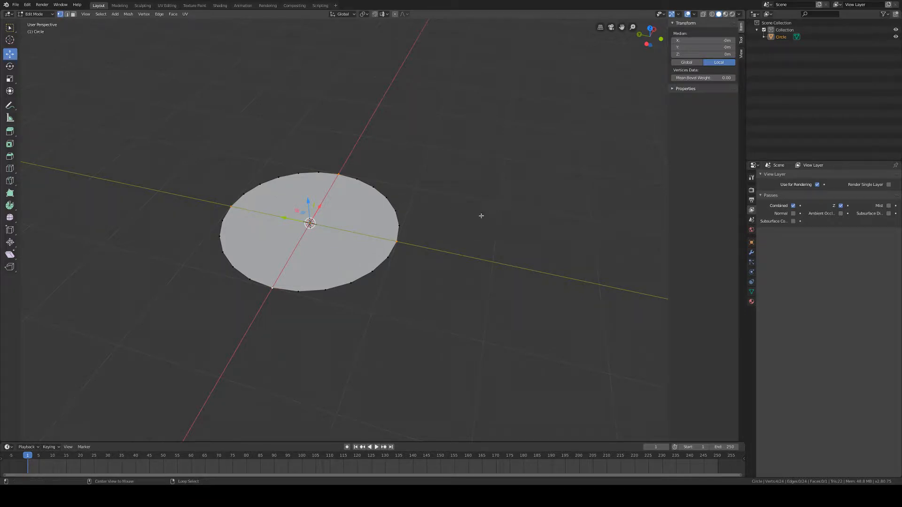
# Try selecting a quarter of the rim, from the Y-axis vertex to the X-axis vertex, with Pick Shortest Path, and clear the selection
pyautogui.hotkey('alt', 'a')
pyautogui.click(395, 240)
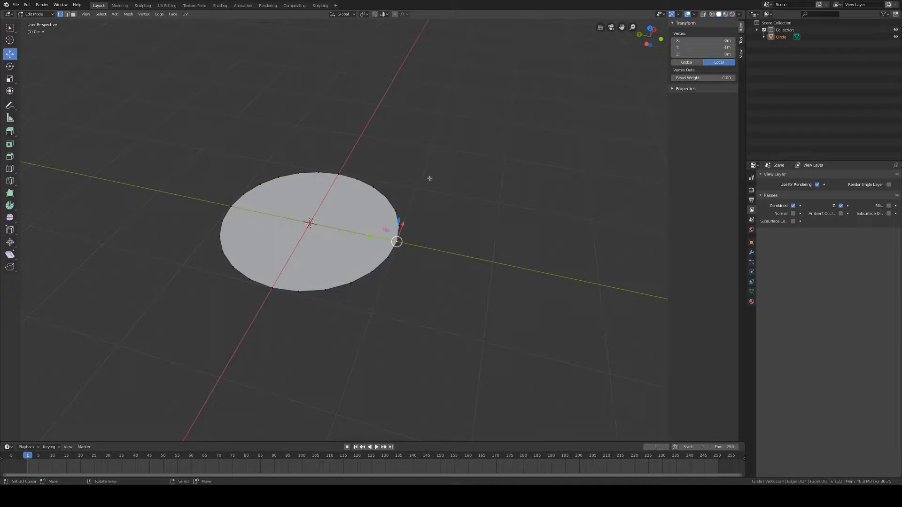
pyautogui.keyDown('ctrl'); pyautogui.click(337, 172); pyautogui.keyUp('ctrl')
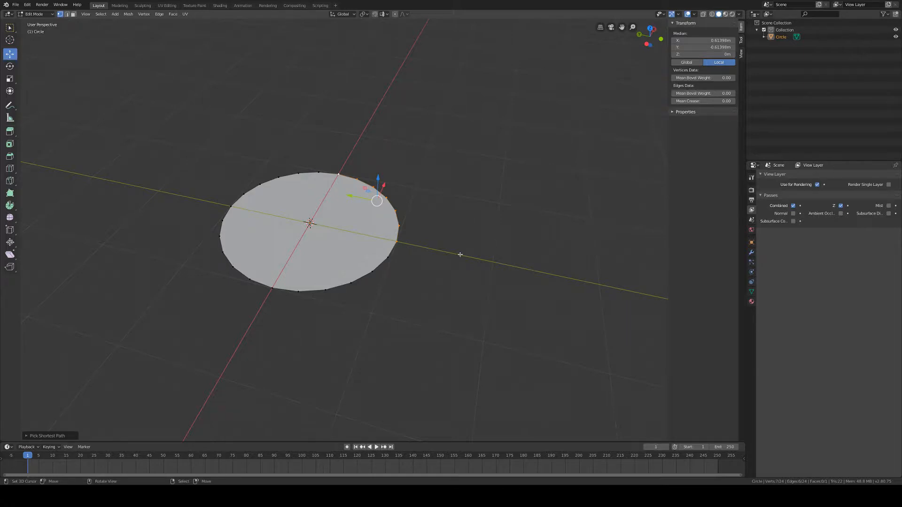
pyautogui.moveTo(460, 254); pyautogui.dragTo(385, 259, button='middle')
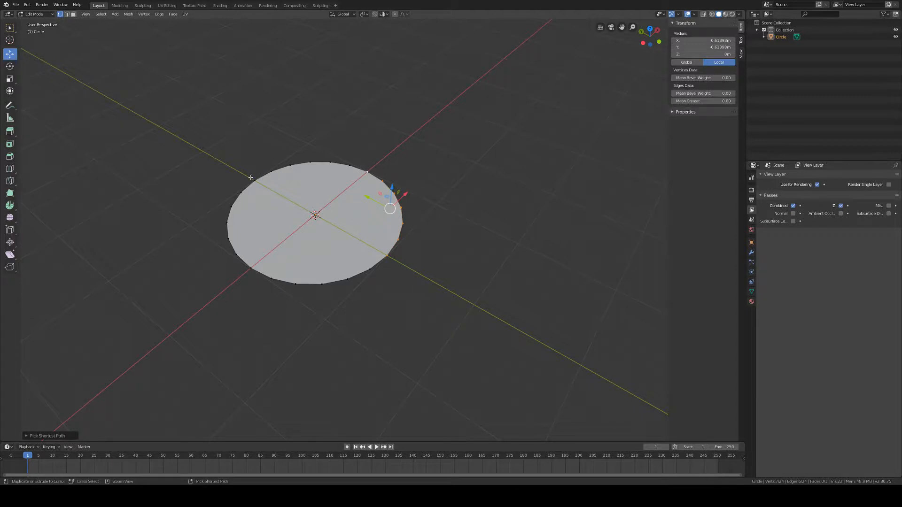
pyautogui.click(411, 225)
# Select the four rim vertices on the X and Y axes, scale them inward to notch the disc into four lobes, and clear the selection
pyautogui.click(388, 255)
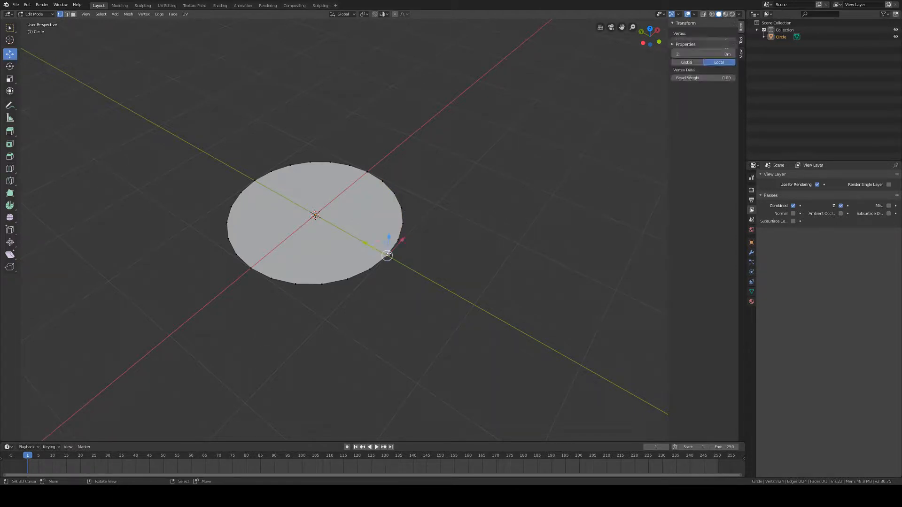
pyautogui.keyDown('shift'); pyautogui.click(367, 172); pyautogui.keyUp('shift')
pyautogui.keyDown('shift'); pyautogui.click(248, 267); pyautogui.keyUp('shift')
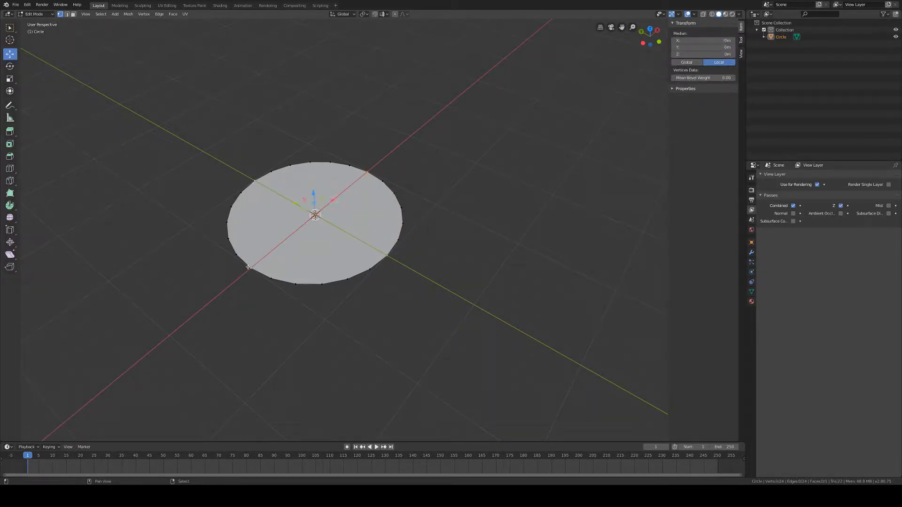
pyautogui.moveTo(371, 268); pyautogui.dragTo(404, 266, button='middle')
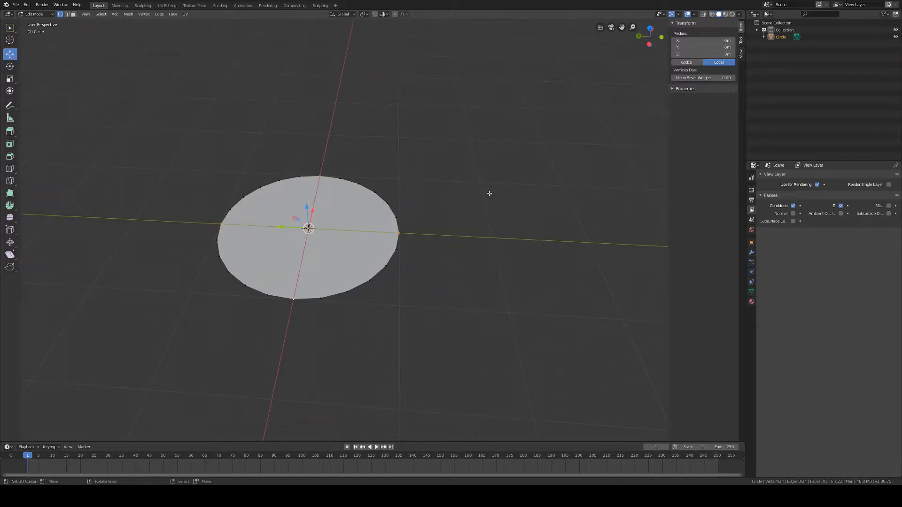
pyautogui.press('s')
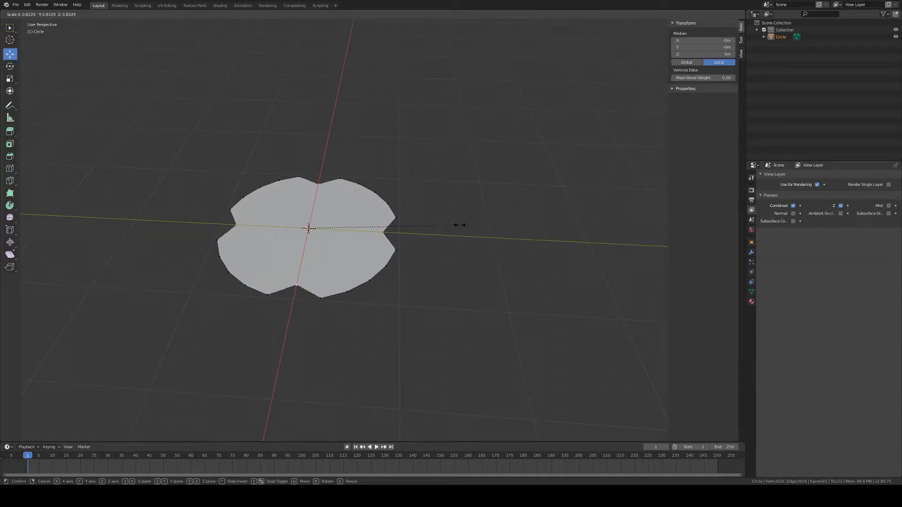
pyautogui.click(423, 227)
pyautogui.moveTo(492, 230); pyautogui.dragTo(481, 230, button='middle')
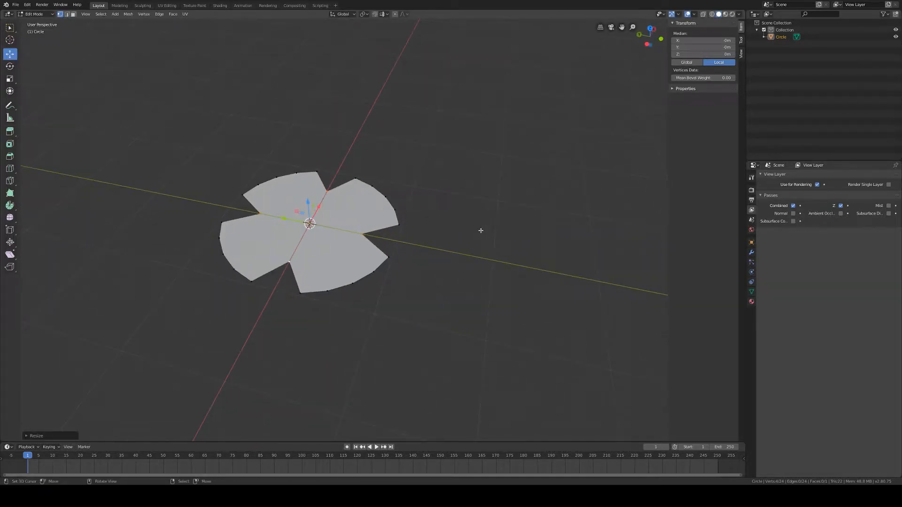
pyautogui.hotkey('alt', 'a')
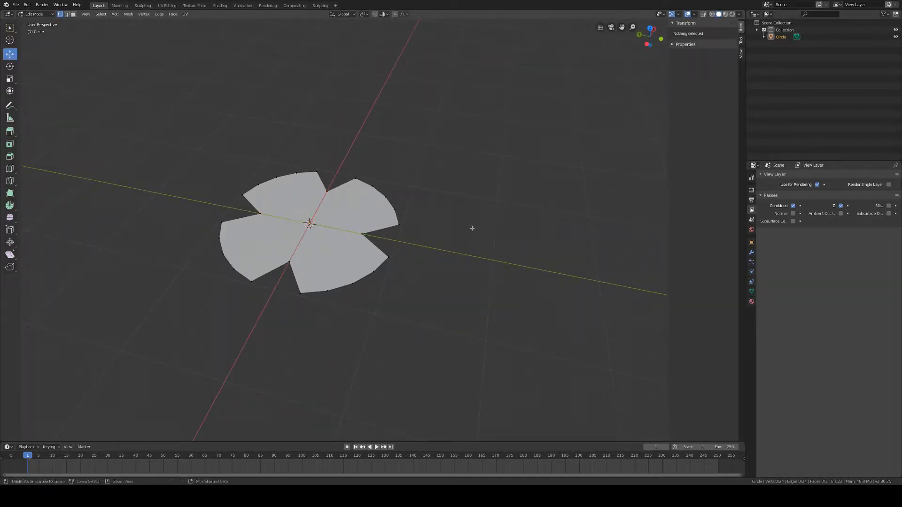
# Undo the inward scaling of the four axis vertices so they are selected again on the full disc
pyautogui.hotkey('ctrl', 'z')
pyautogui.hotkey('ctrl', 'z')
pyautogui.moveTo(469, 225); pyautogui.dragTo(407, 105, button='middle')
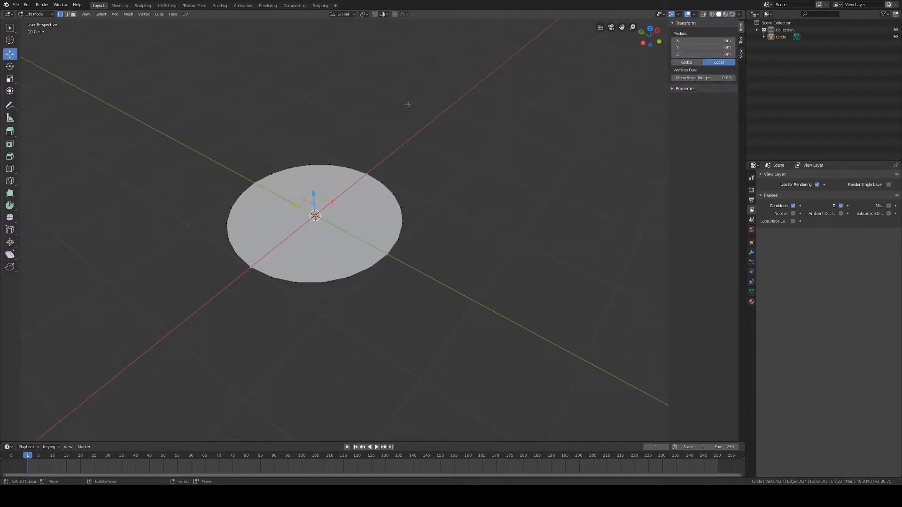
# Set the transform pivot point to Individual Origins and try scaling the four selected rim vertices
pyautogui.click(364, 15)
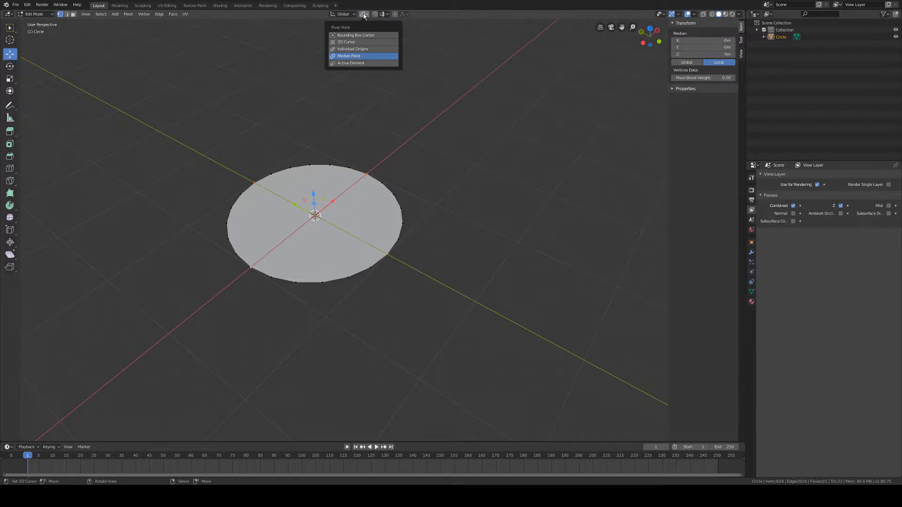
pyautogui.click(358, 48)
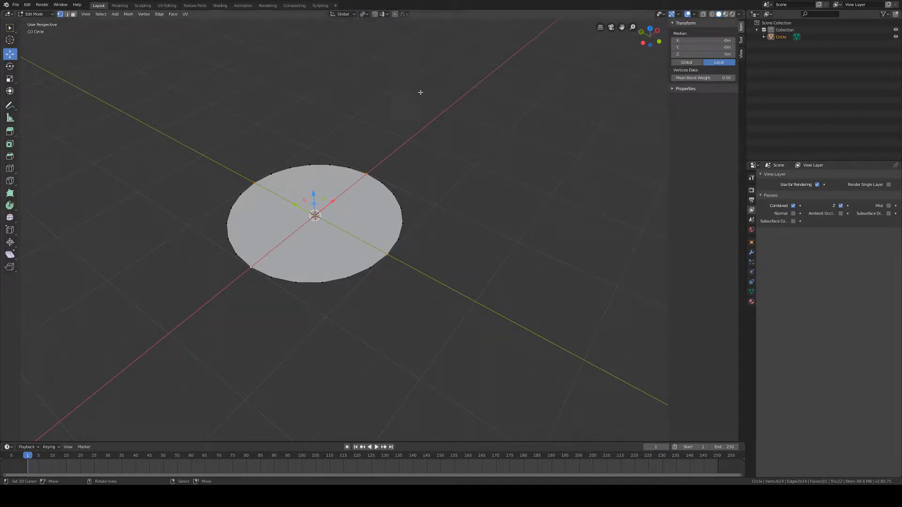
pyautogui.press('s')
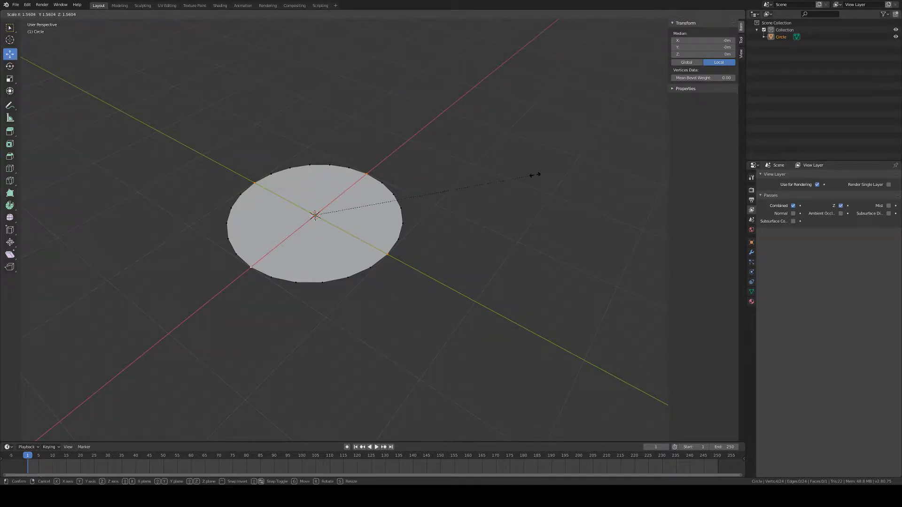
pyautogui.click(425, 196)
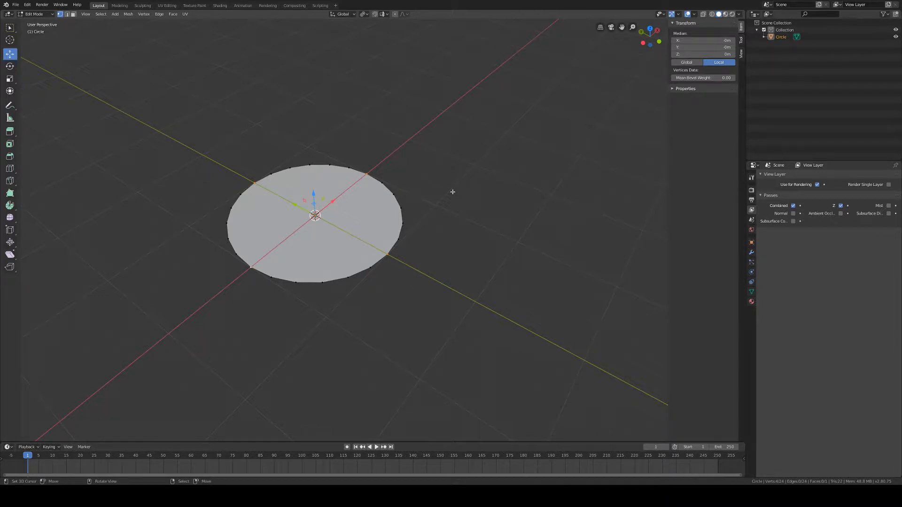
# Set the transform pivot point to Median Point, try scaling the four rim vertices outward, and cancel the scaling
pyautogui.click(363, 14)
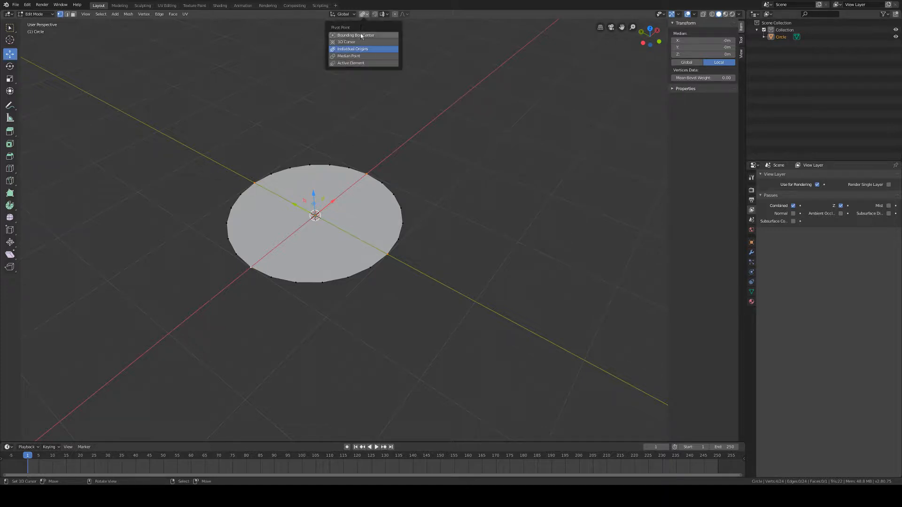
pyautogui.click(361, 57)
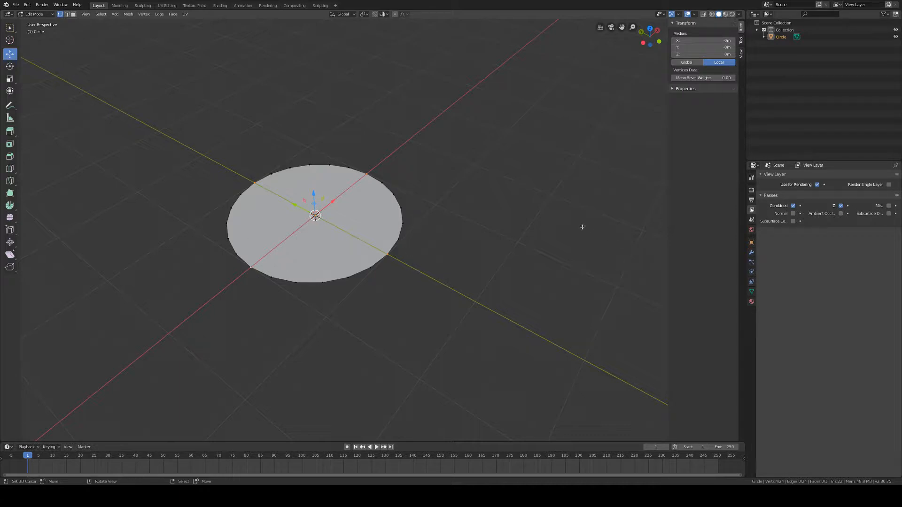
pyautogui.press('s')
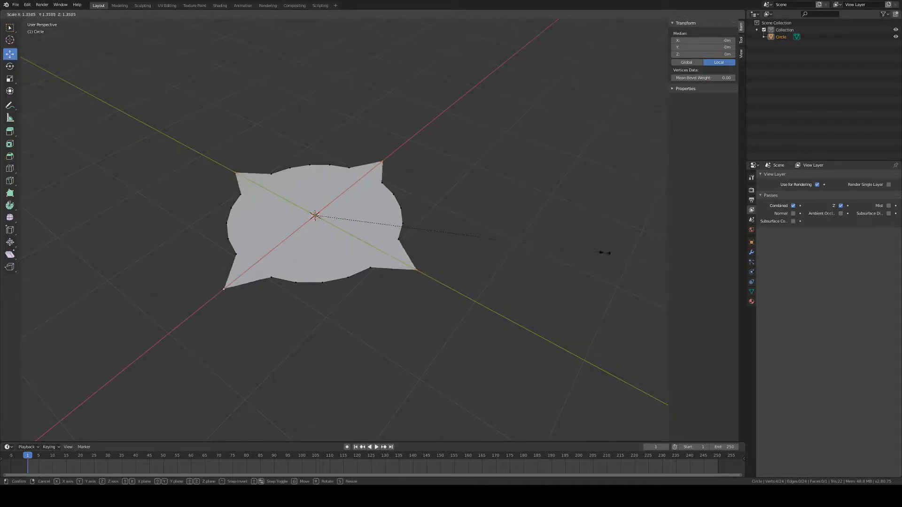
pyautogui.rightClick(520, 239)
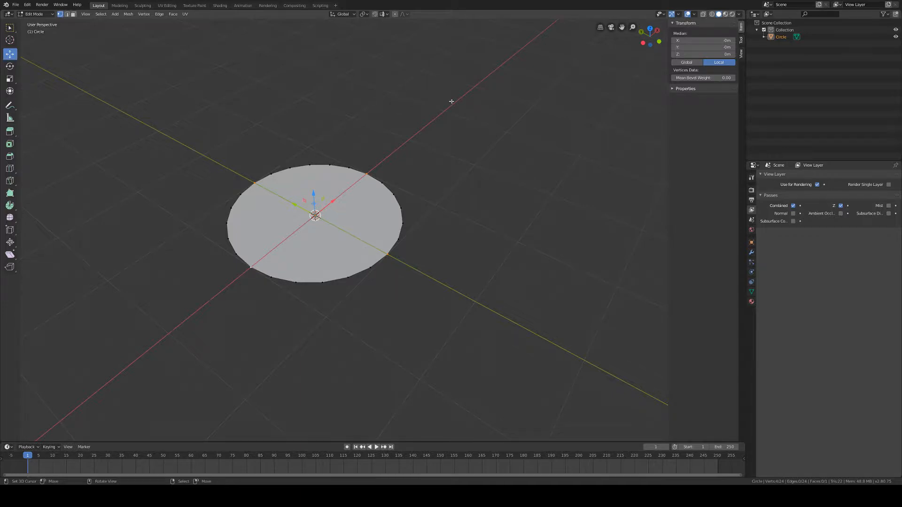
# Place the 3D cursor at several empty spots around the disc, ending beyond its rim near the X axis
pyautogui.keyDown('shift'); pyautogui.rightClick(422, 70); pyautogui.keyUp('shift')
pyautogui.click(579, 154)
pyautogui.moveTo(381, 333); pyautogui.dragTo(367, 334)
pyautogui.hotkey('ctrl', 'z')
pyautogui.keyDown('shift'); pyautogui.rightClick(152, 339); pyautogui.keyUp('shift')
pyautogui.keyDown('shift'); pyautogui.rightClick(108, 153); pyautogui.keyUp('shift')
pyautogui.keyDown('shift'); pyautogui.rightClick(541, 132); pyautogui.keyUp('shift')
pyautogui.keyDown('shift'); pyautogui.rightClick(168, 262); pyautogui.keyUp('shift')
pyautogui.keyDown('shift'); pyautogui.rightClick(468, 125); pyautogui.keyUp('shift')
pyautogui.click(742, 41)
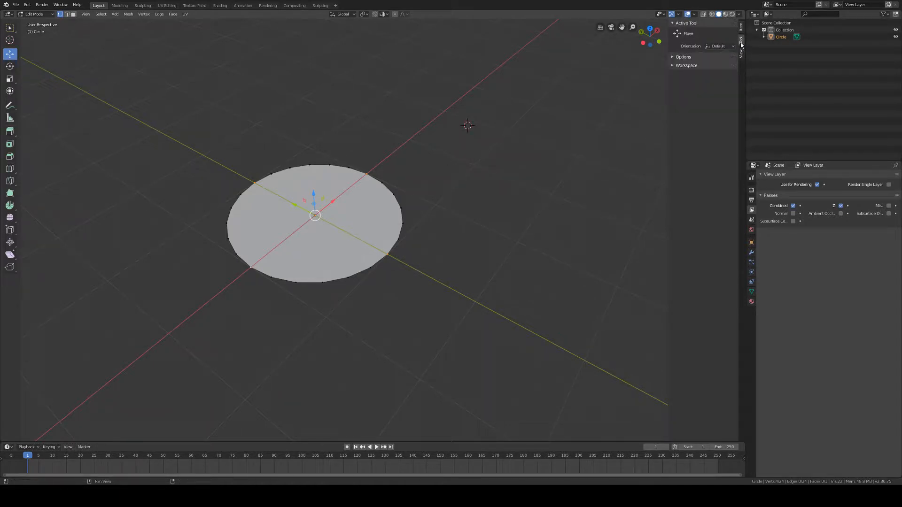
pyautogui.click(742, 55)
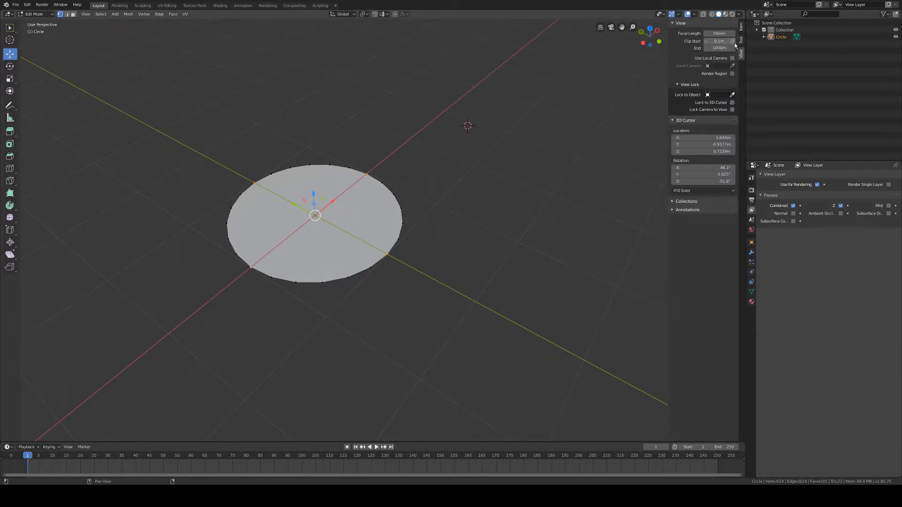
pyautogui.click(742, 27)
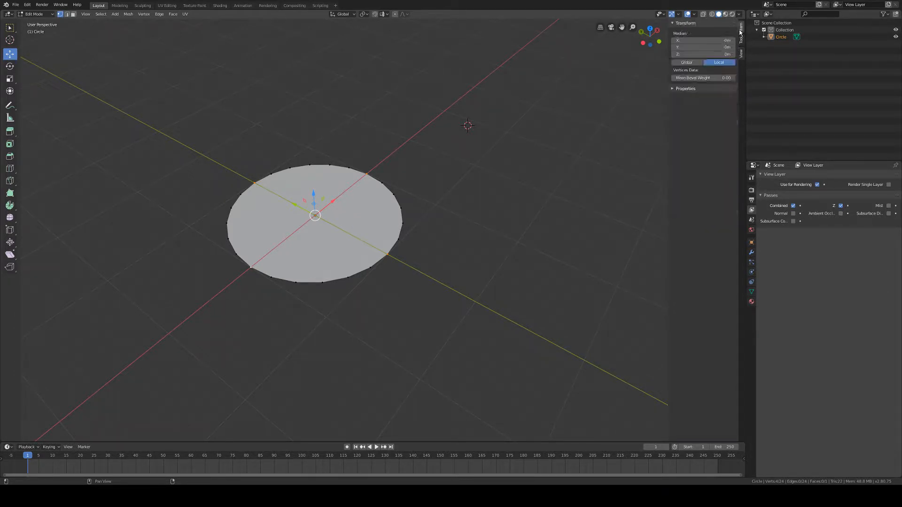
# Try scaling the four rim vertices around the 3D Cursor pivot, cancel it, and set the pivot point back to Median Point
pyautogui.moveTo(569, 149); pyautogui.dragTo(511, 204, button='middle')
pyautogui.click(364, 13)
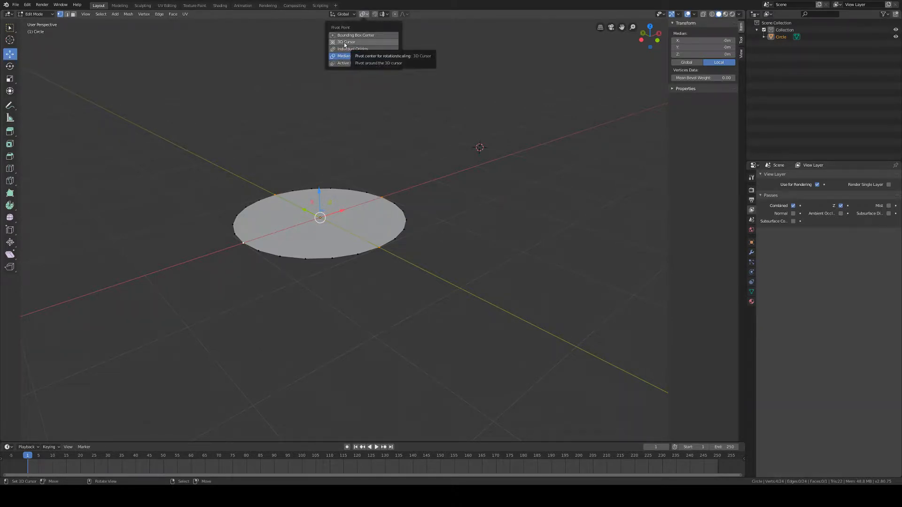
pyautogui.click(346, 41)
pyautogui.moveTo(458, 218); pyautogui.dragTo(467, 223, button='middle')
pyautogui.press('s')
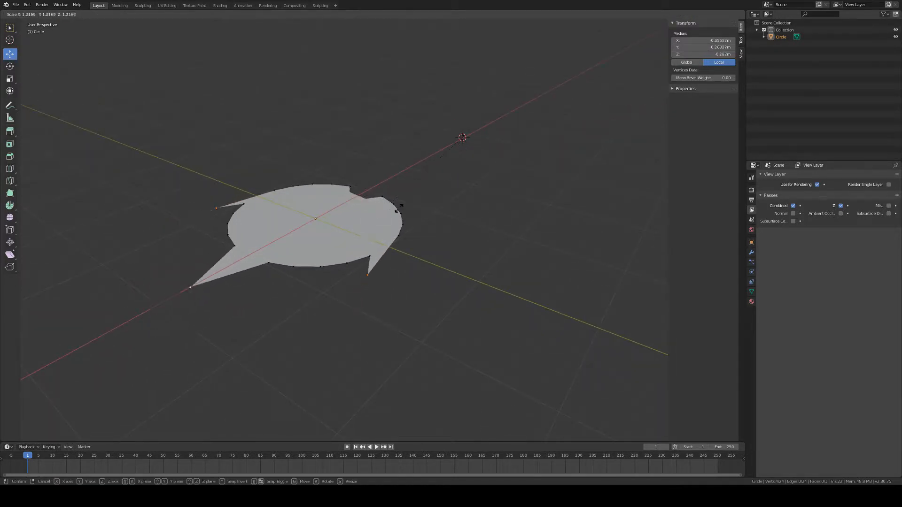
pyautogui.press('Escape')
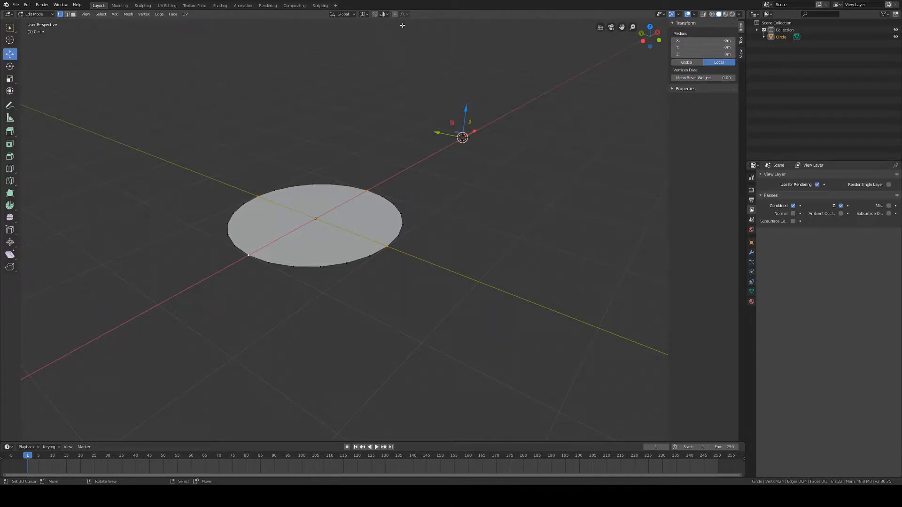
pyautogui.click(365, 15)
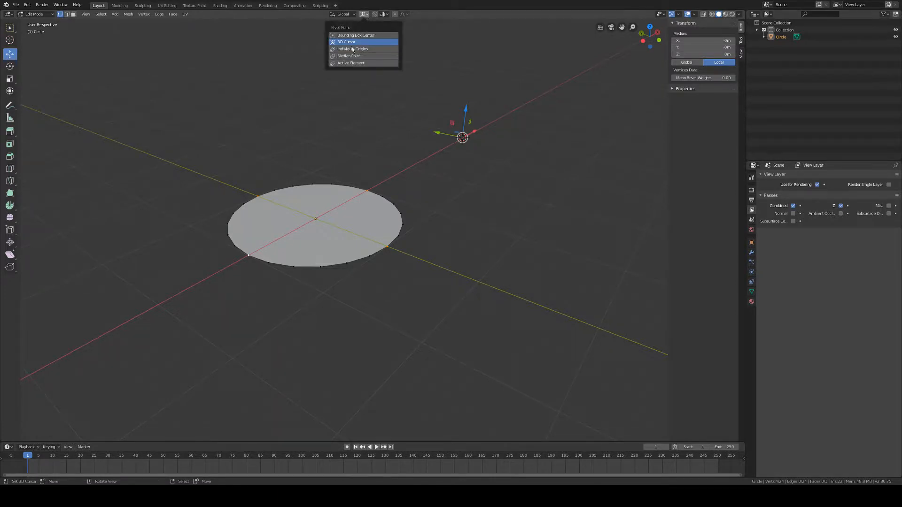
pyautogui.click(354, 56)
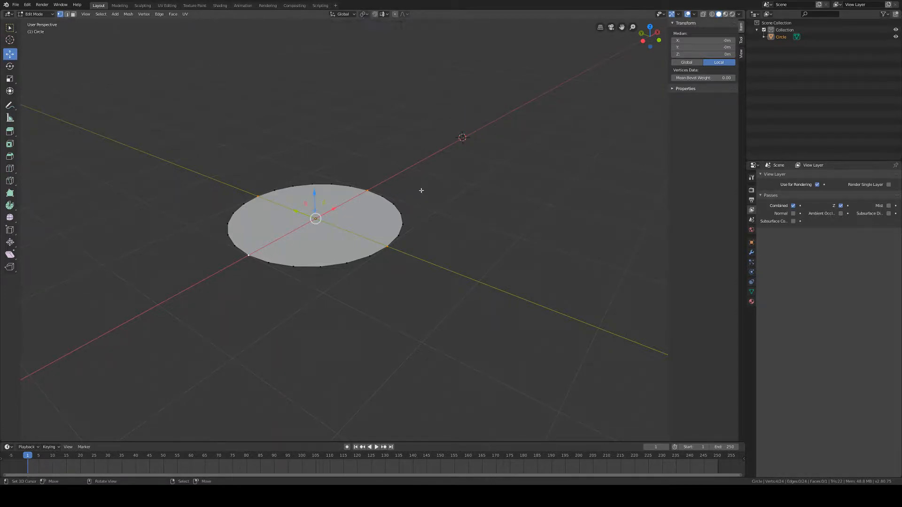
# Switch to Object Mode, add a mesh circle at the displaced 3D cursor, and undo the addition
pyautogui.moveTo(421, 189); pyautogui.dragTo(472, 204, button='middle')
pyautogui.moveTo(369, 161); pyautogui.dragTo(322, 139, button='middle')
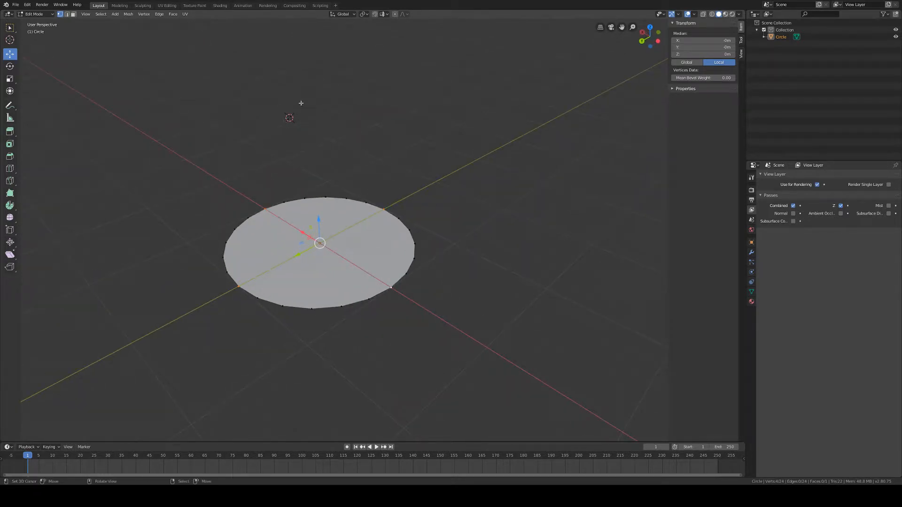
pyautogui.click(35, 14)
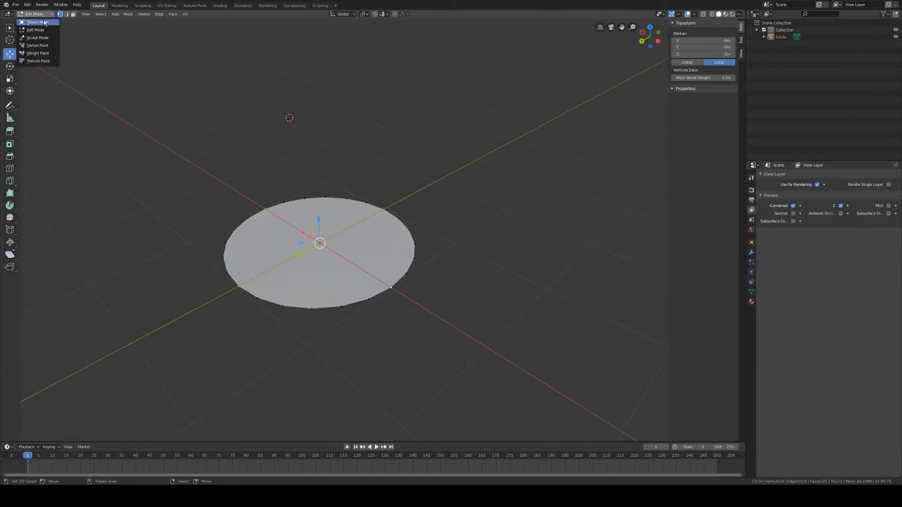
pyautogui.click(36, 23)
pyautogui.click(93, 14)
pyautogui.moveTo(108, 25)
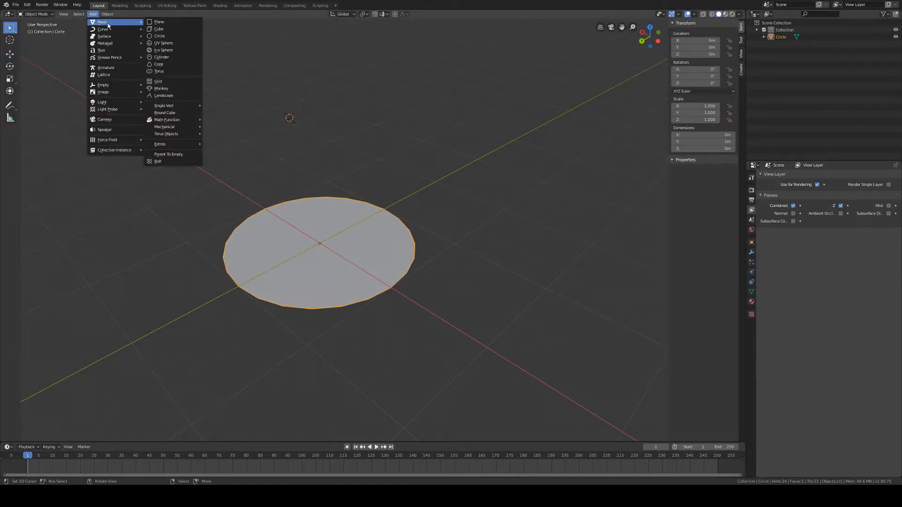
pyautogui.click(160, 36)
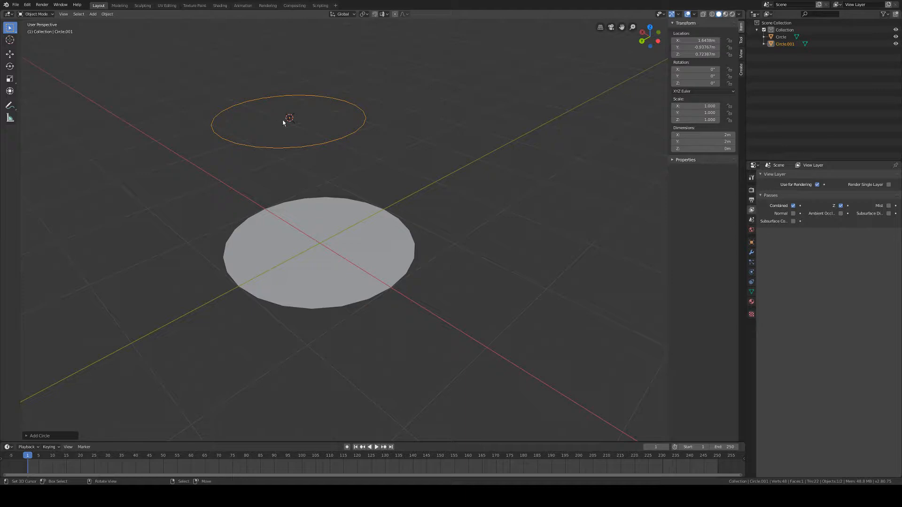
pyautogui.moveTo(296, 115); pyautogui.dragTo(318, 185, button='middle')
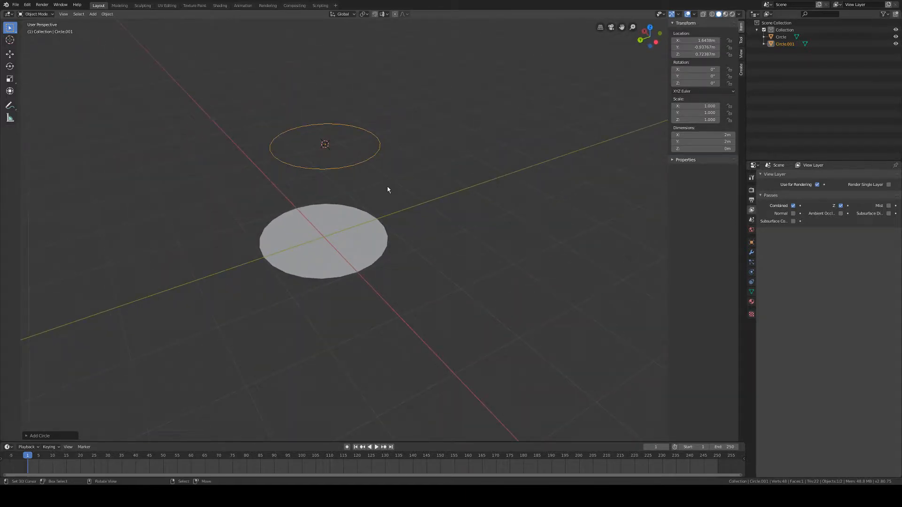
pyautogui.hotkey('ctrl', 'z')
# Snap the 3D cursor back to the world origin at the centre of the disc
pyautogui.moveTo(443, 228); pyautogui.dragTo(404, 222, button='middle')
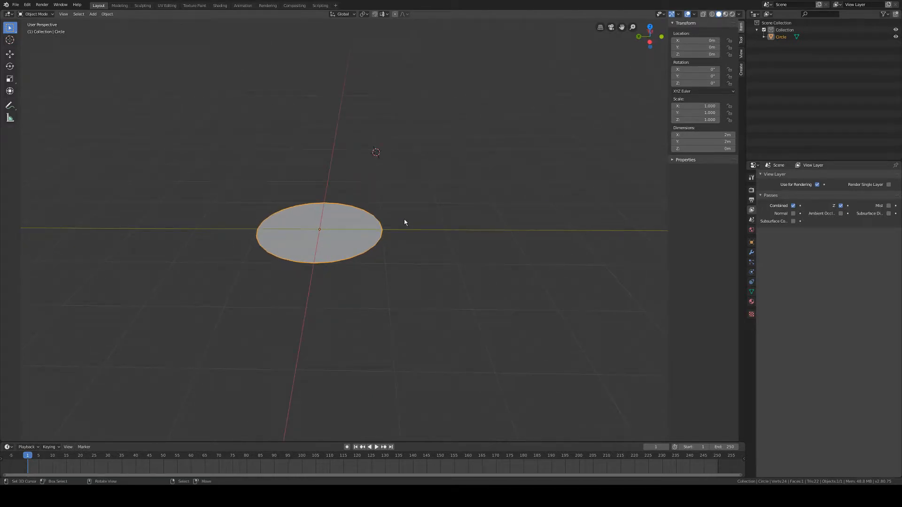
pyautogui.hotkey('shift', 's')
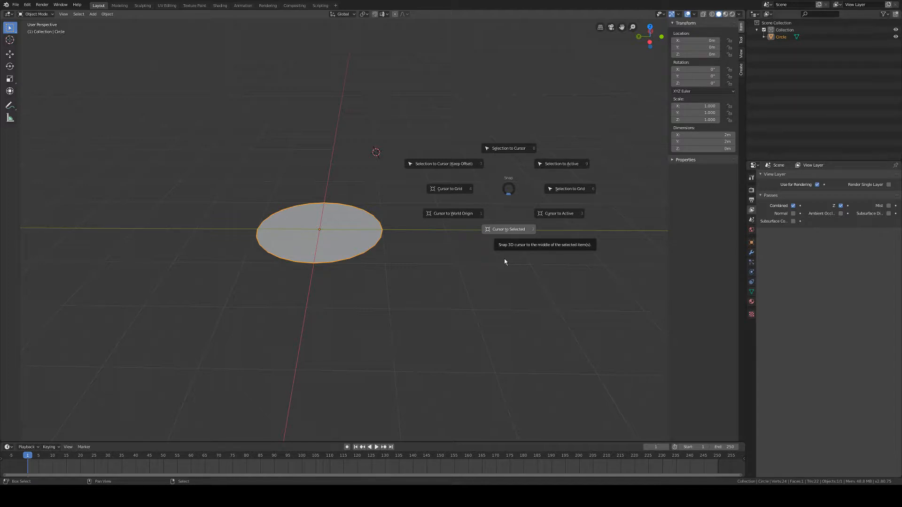
pyautogui.click(448, 217)
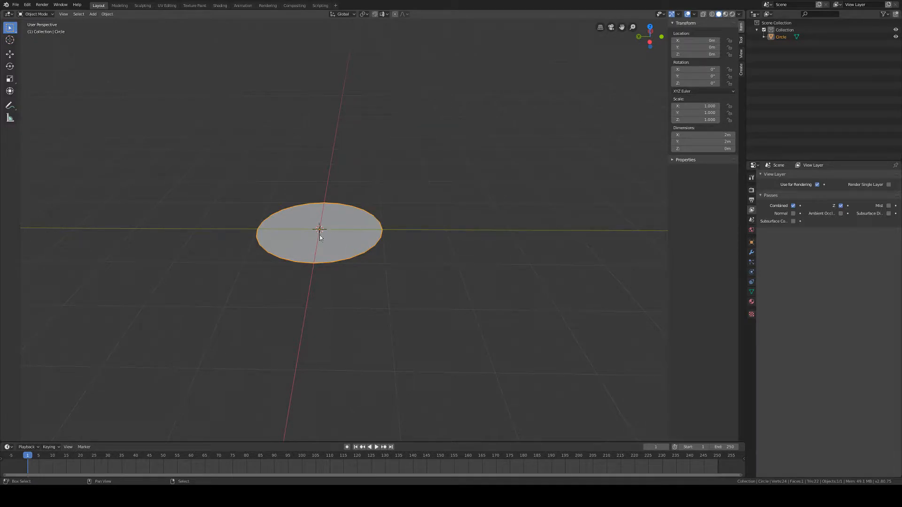
pyautogui.moveTo(385, 252)
pyautogui.mouseDown(button='middle')
pyautogui.moveTo(413, 264)
pyautogui.moveTo(371, 261)
pyautogui.mouseUp(button='middle')
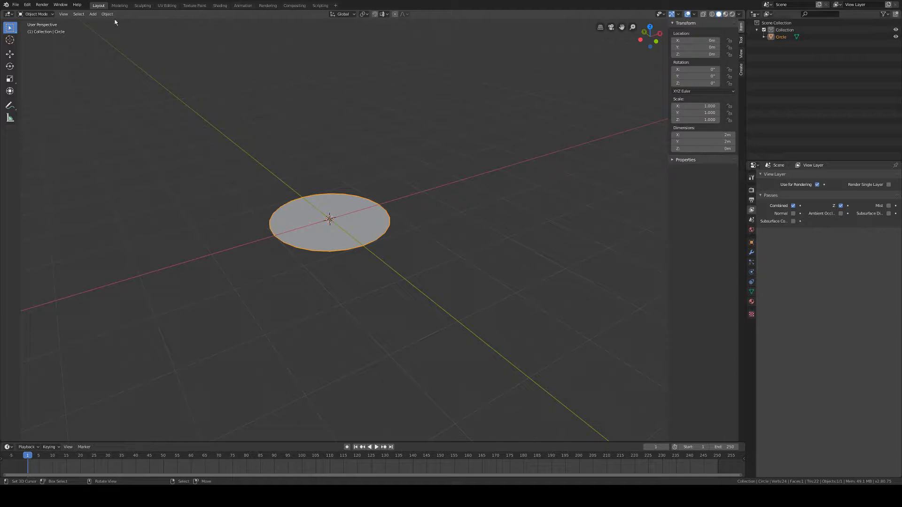
pyautogui.moveTo(401, 198); pyautogui.dragTo(449, 220, button='middle')
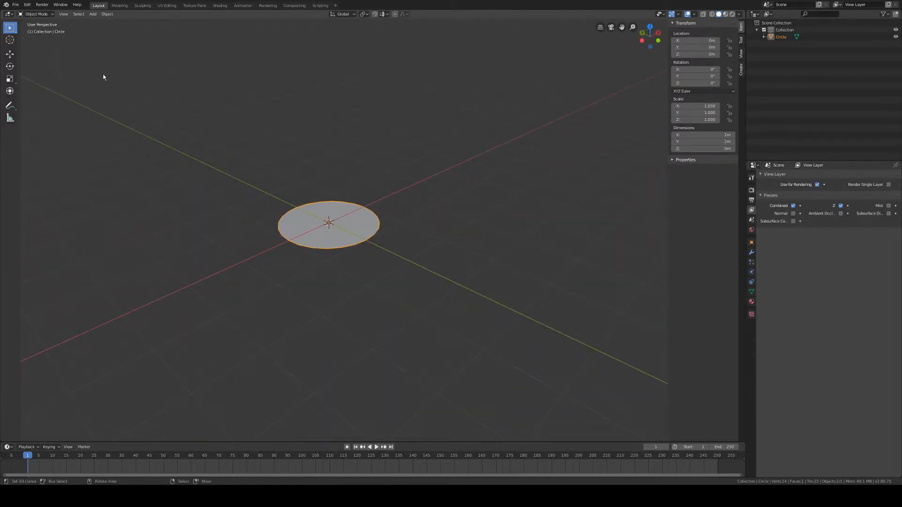
# Return the disc to Edit Mode, select all of it, and extrude it upward by 1 m
pyautogui.click(37, 14)
pyautogui.click(35, 33)
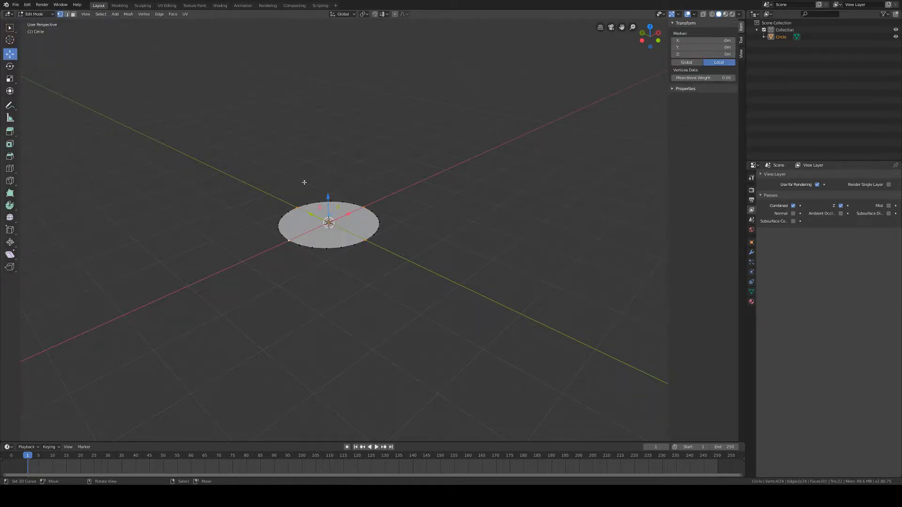
pyautogui.press('a')
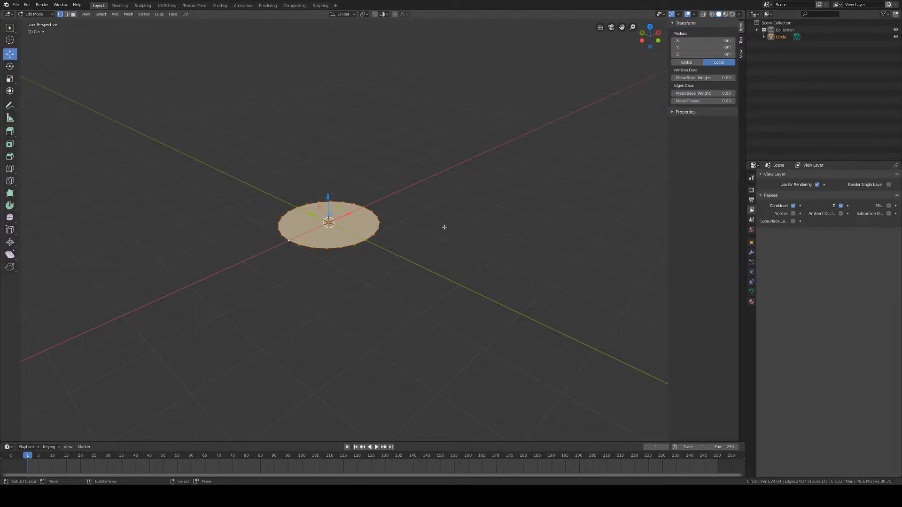
pyautogui.press('e')
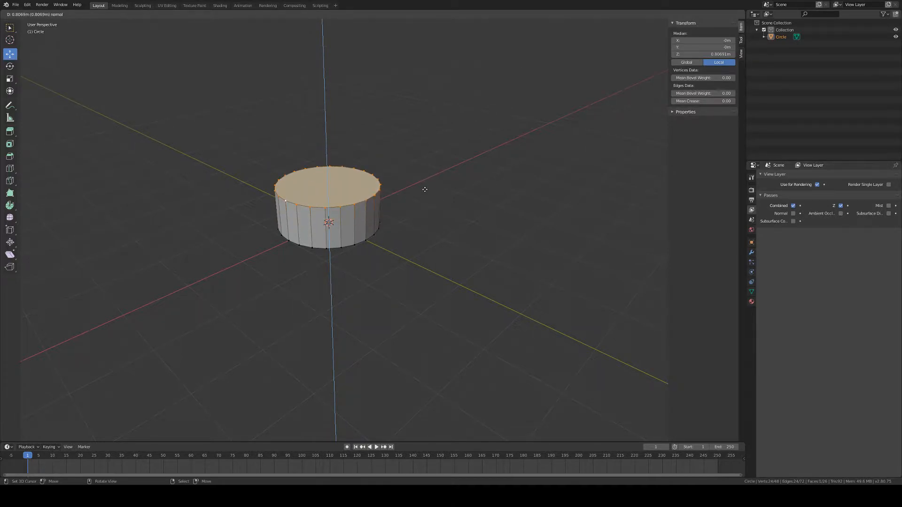
pyautogui.write('2')
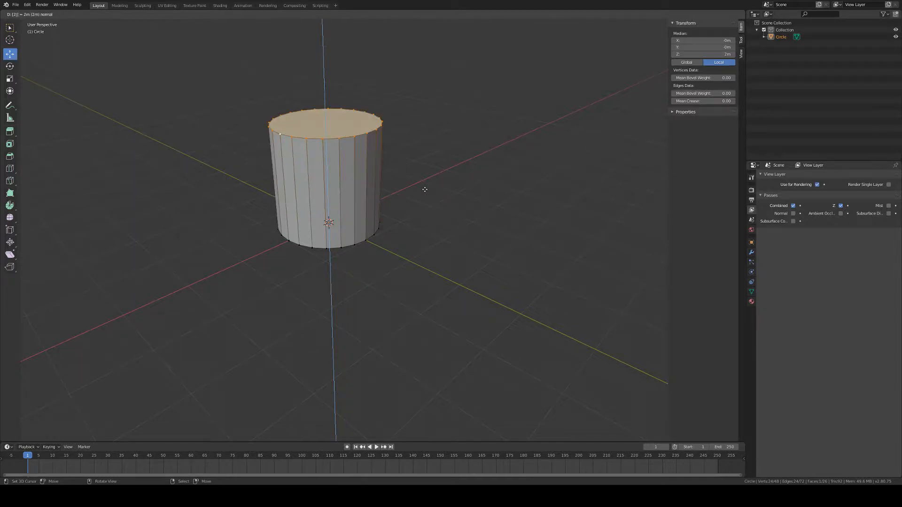
pyautogui.press('BackSpace')
pyautogui.write('1.')
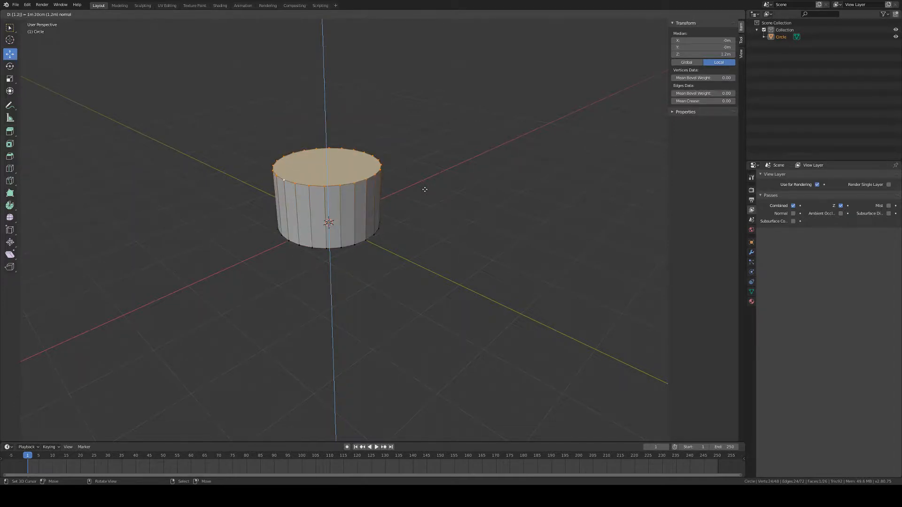
pyautogui.press('BackSpace')
pyautogui.press('BackSpace')
pyautogui.write('0.8')
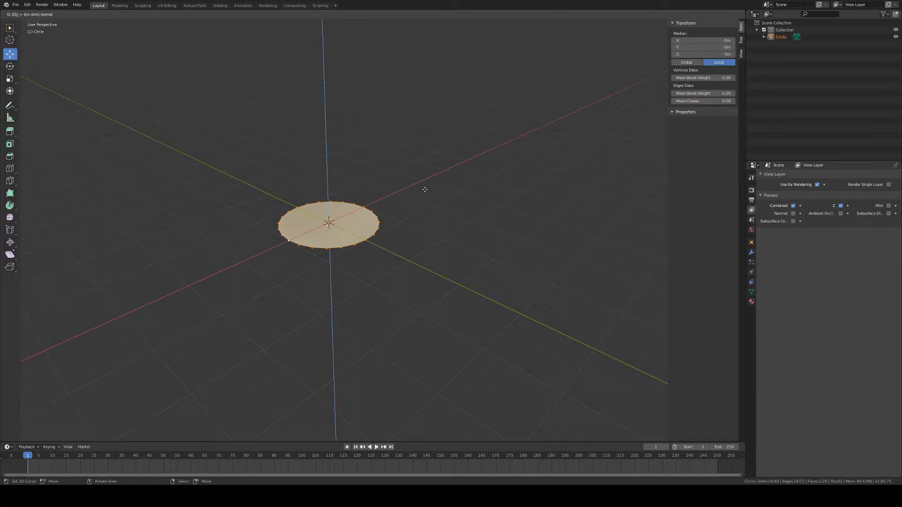
pyautogui.press('BackSpace')
pyautogui.press('BackSpace')
pyautogui.press('BackSpace')
pyautogui.write('1')
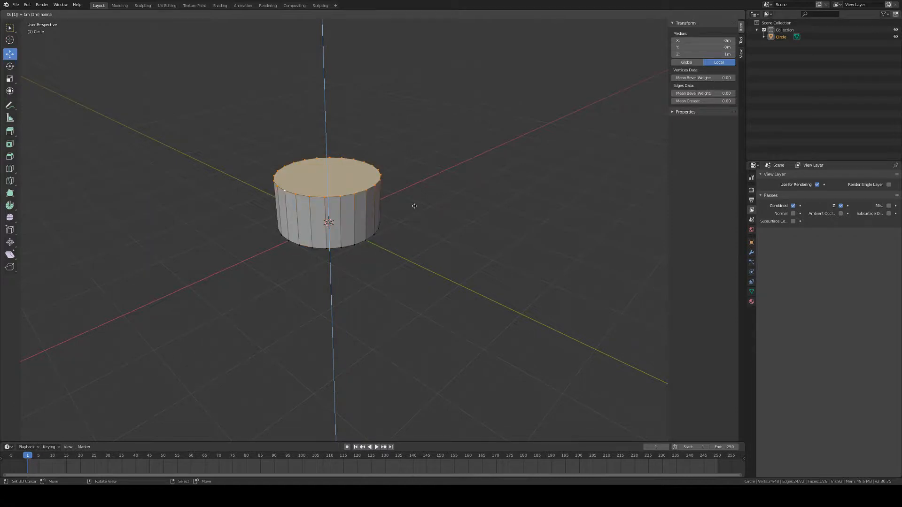
pyautogui.press('Return')
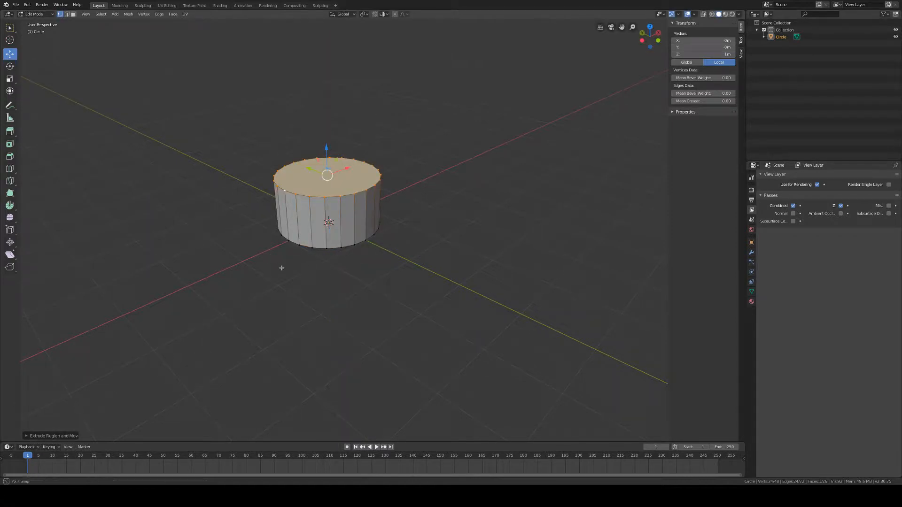
# In face selection, extrude the cylinder's top face in place and scale the new face inward to leave a narrow rim
pyautogui.moveTo(282, 268); pyautogui.dragTo(354, 256, button='middle')
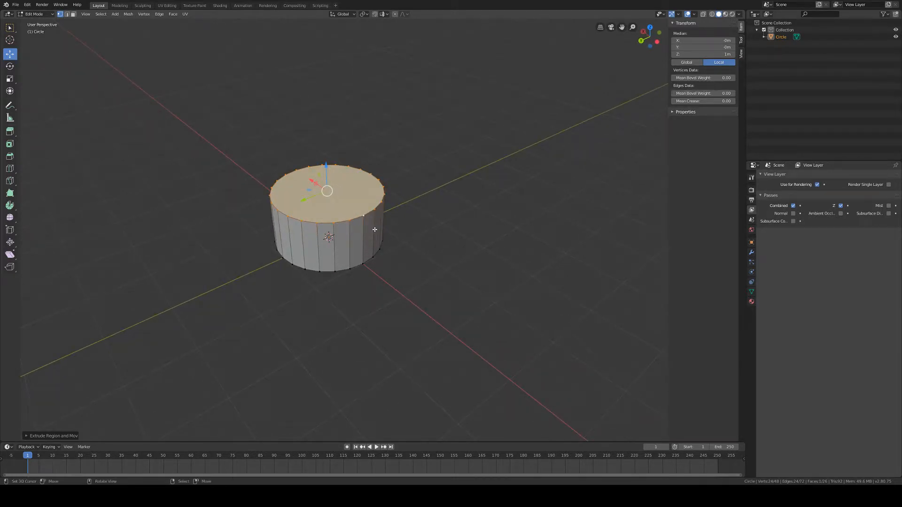
pyautogui.click(74, 15)
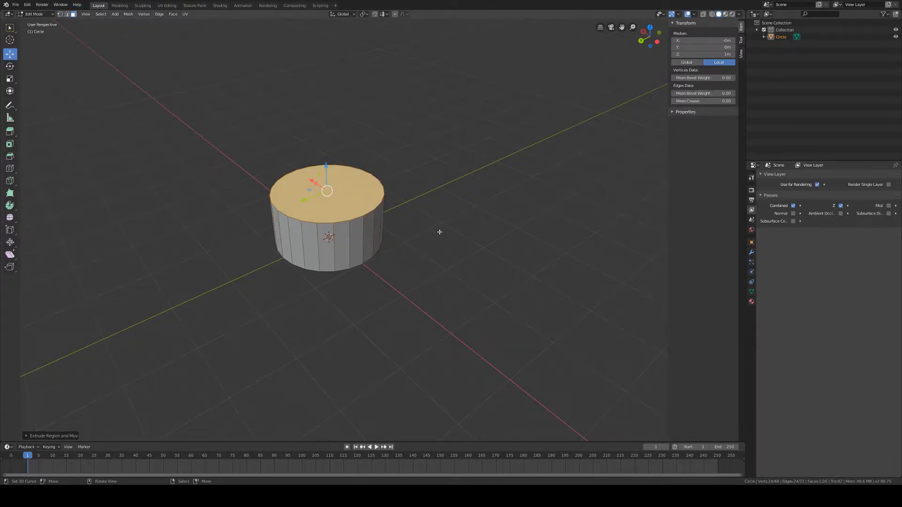
pyautogui.press('e')
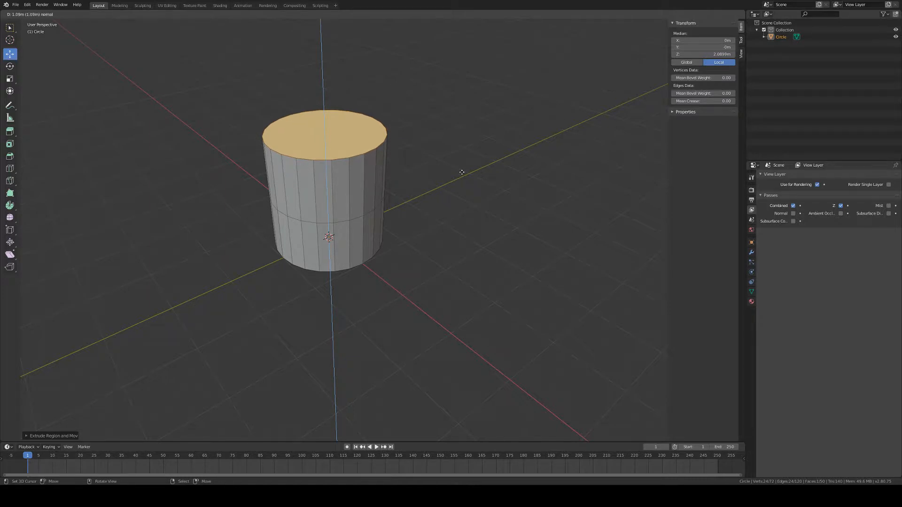
pyautogui.rightClick(462, 172)
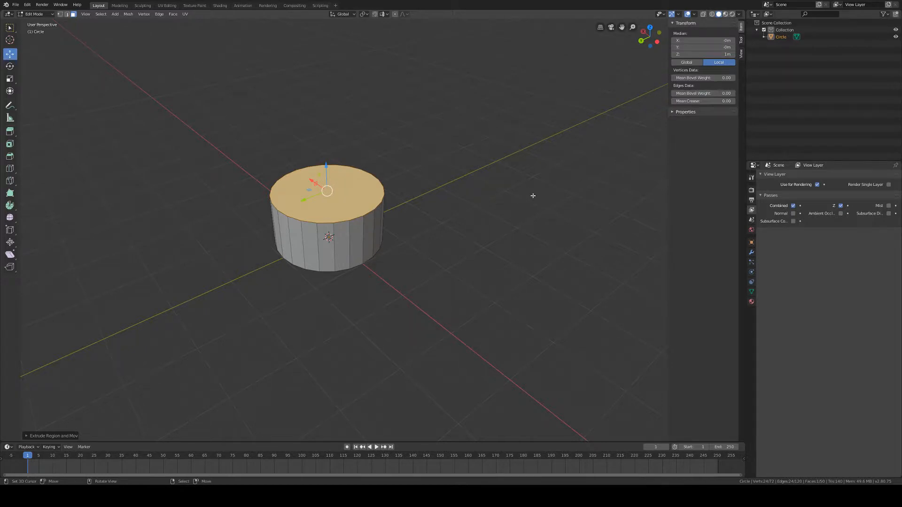
pyautogui.press('s')
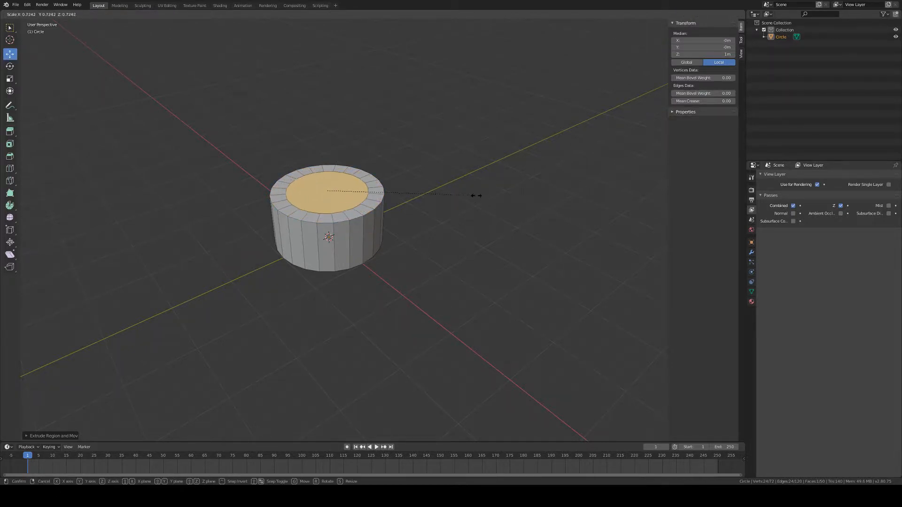
pyautogui.click(506, 197)
pyautogui.moveTo(403, 213); pyautogui.dragTo(400, 236, button='middle')
pyautogui.scroll(3, 414, 248)
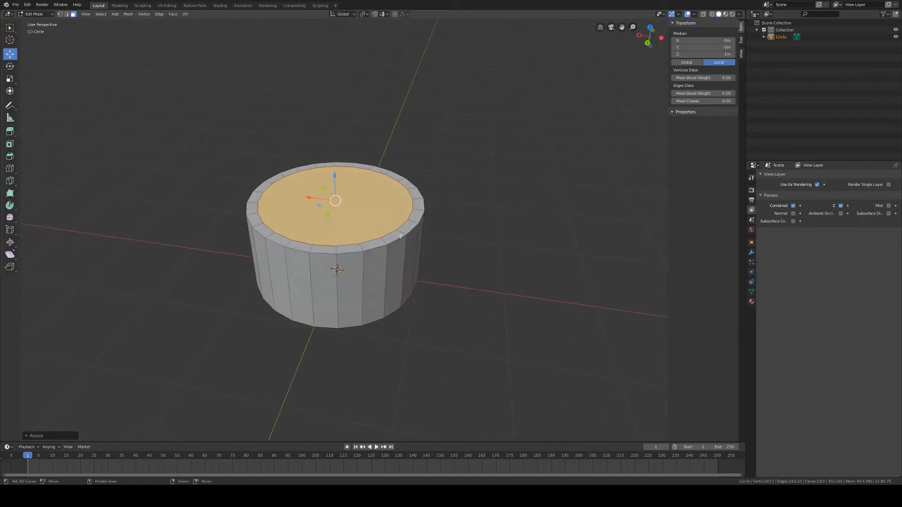
# Extrude the inner top face about 0.26 m down into the cylinder and scale it inward to taper the recess
pyautogui.press('e')
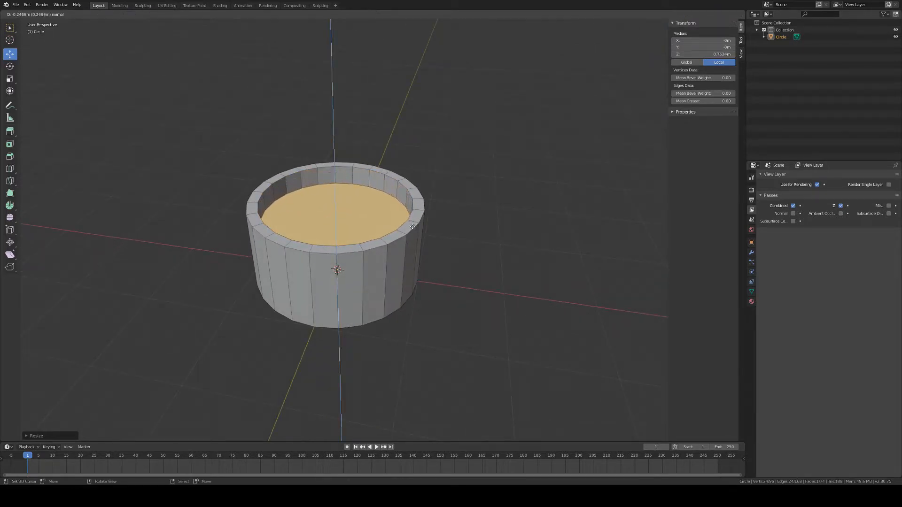
pyautogui.click(412, 228)
pyautogui.press('s')
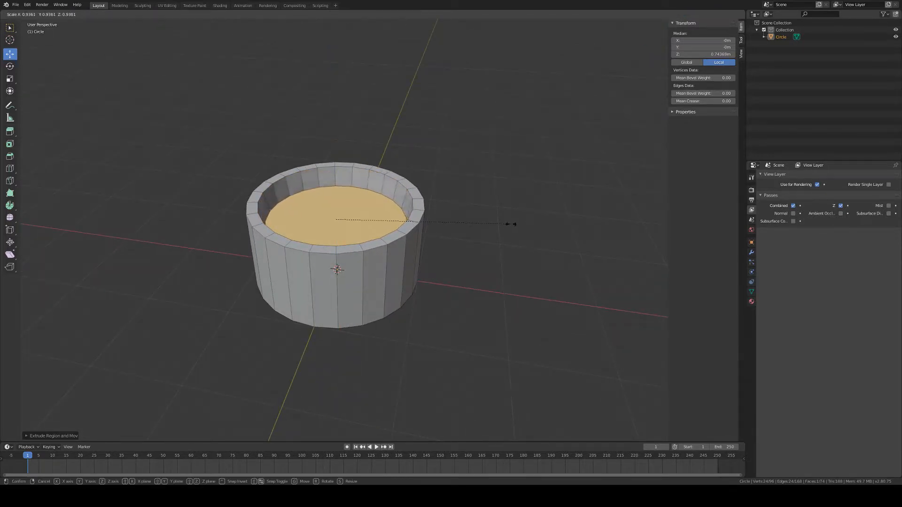
pyautogui.click(512, 232)
pyautogui.moveTo(511, 240)
pyautogui.mouseDown(button='middle')
pyautogui.moveTo(487, 227)
pyautogui.moveTo(510, 231)
pyautogui.mouseUp(button='middle')
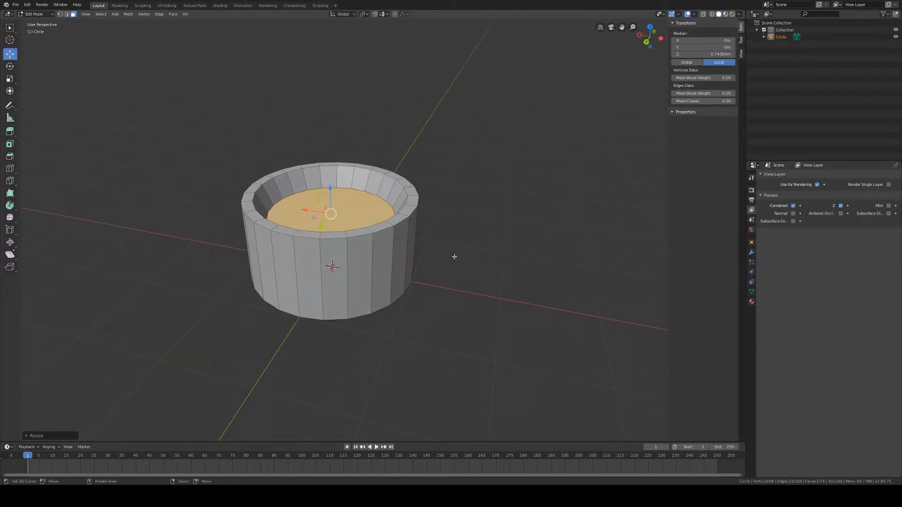
# Add three evenly spaced horizontal loop cuts around the cylinder's outer wall without sliding them
pyautogui.moveTo(458, 259)
pyautogui.mouseDown(button='middle')
pyautogui.moveTo(451, 256)
pyautogui.moveTo(459, 255)
pyautogui.mouseUp(button='middle')
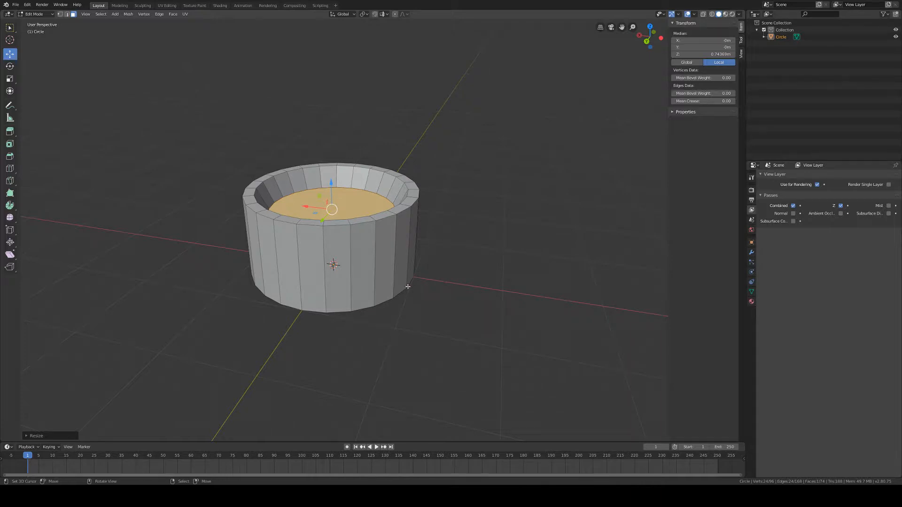
pyautogui.press('ctrl')
pyautogui.hotkey('ctrl', 'r')
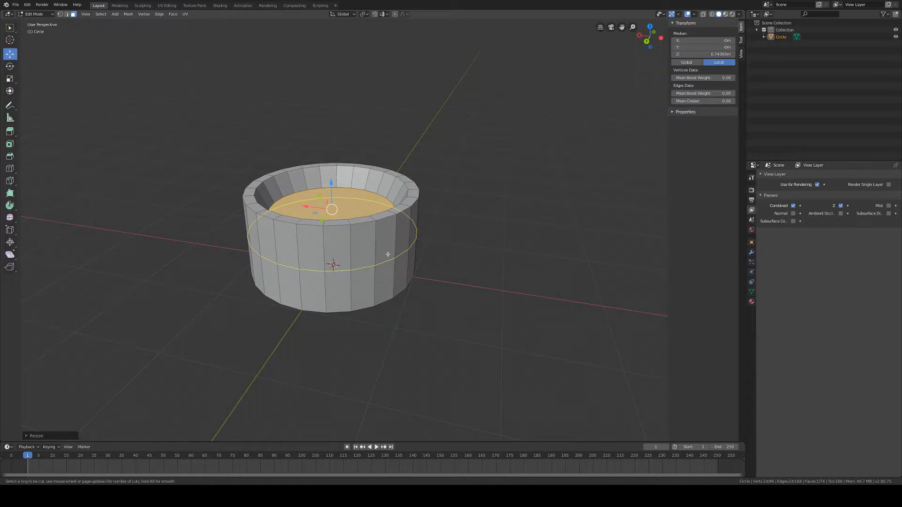
pyautogui.scroll(1, 387, 254)
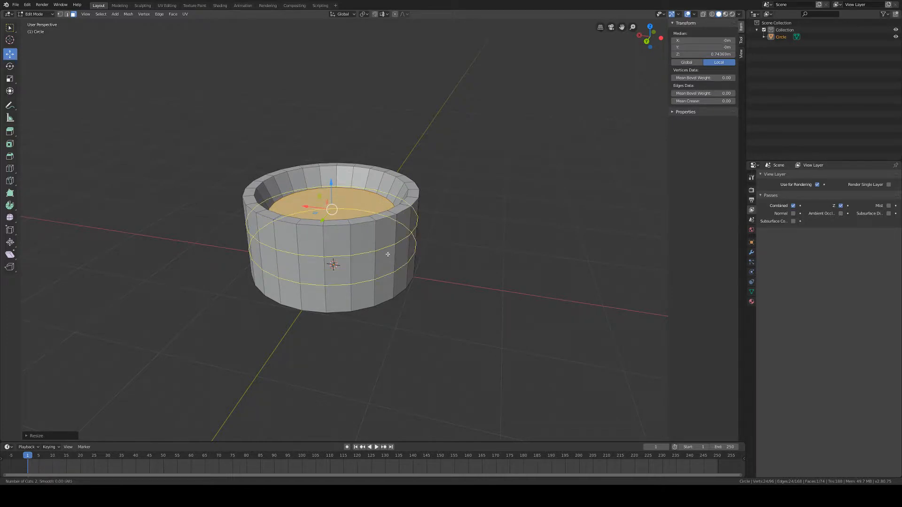
pyautogui.scroll(4, 388, 254)
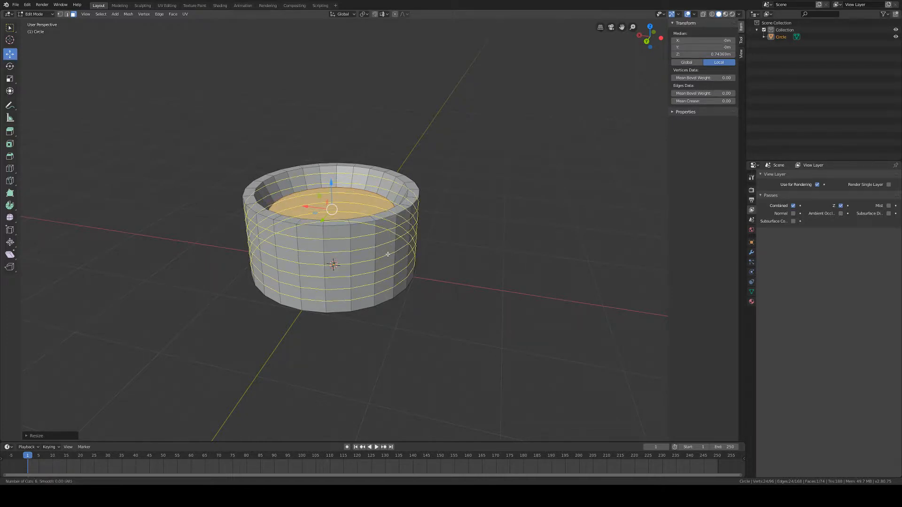
pyautogui.scroll(-4, 387, 254)
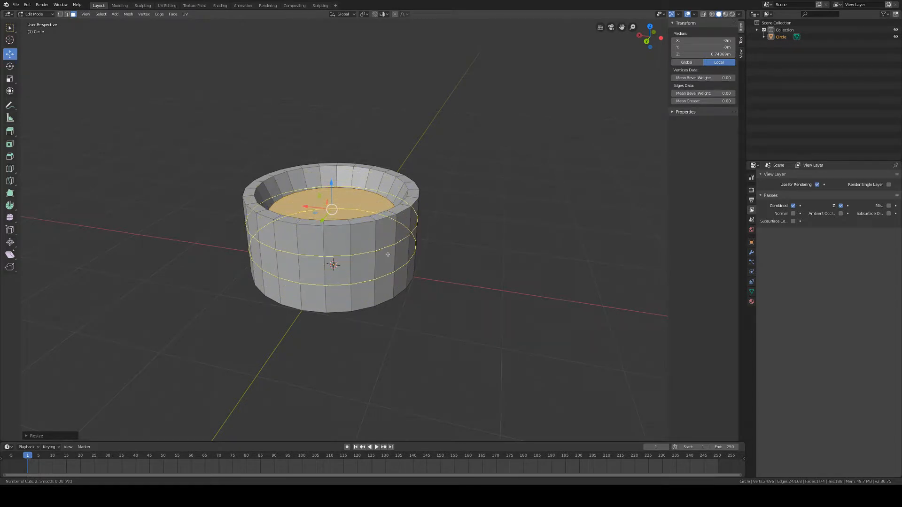
pyautogui.scroll(1, 387, 254)
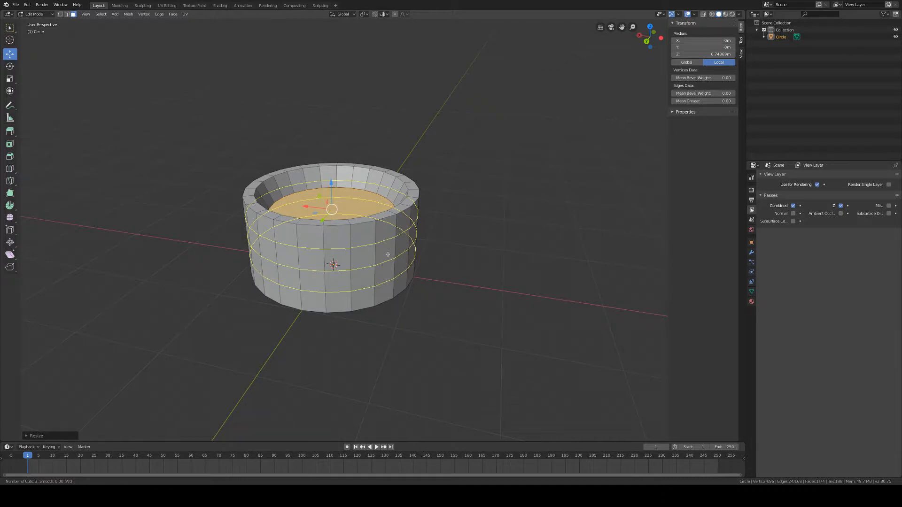
pyautogui.click(387, 255)
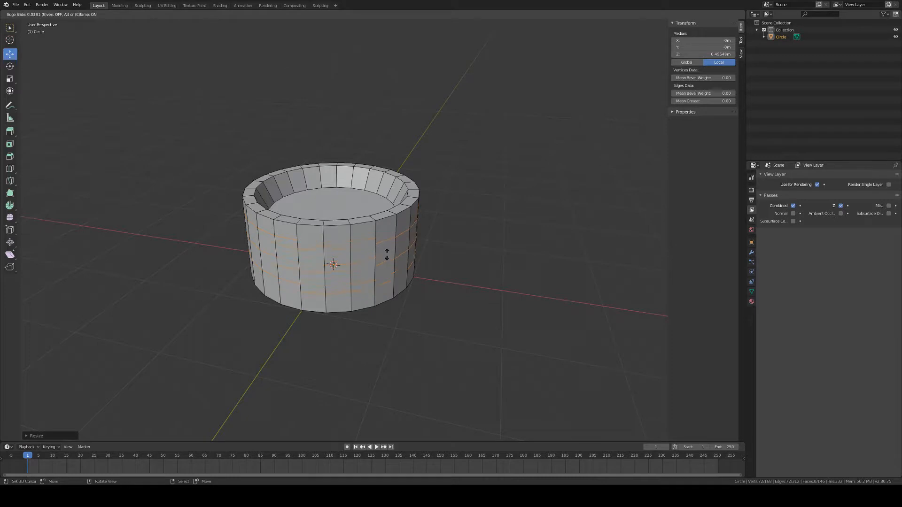
pyautogui.click(387, 254)
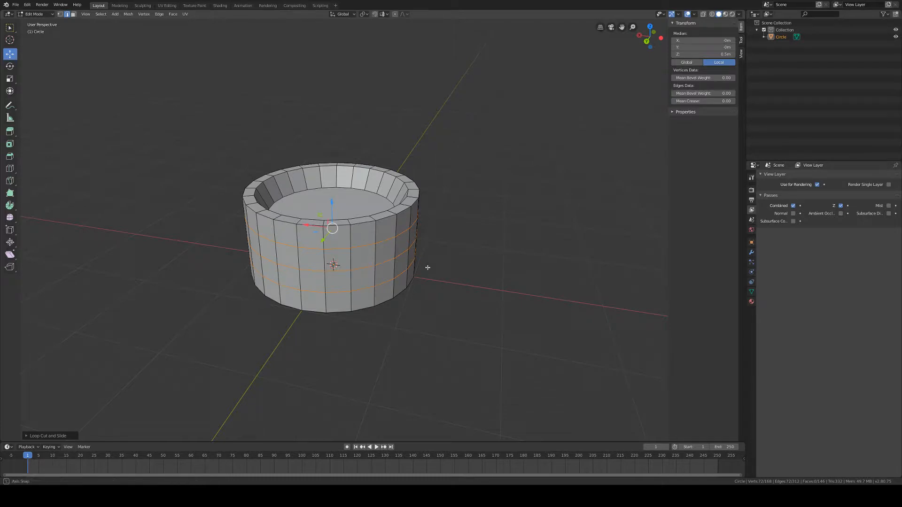
# In vertex selection, loop-select the outer and inner rim and the uppermost cut together, then only the uppermost cut
pyautogui.moveTo(425, 266); pyautogui.dragTo(409, 268, button='middle')
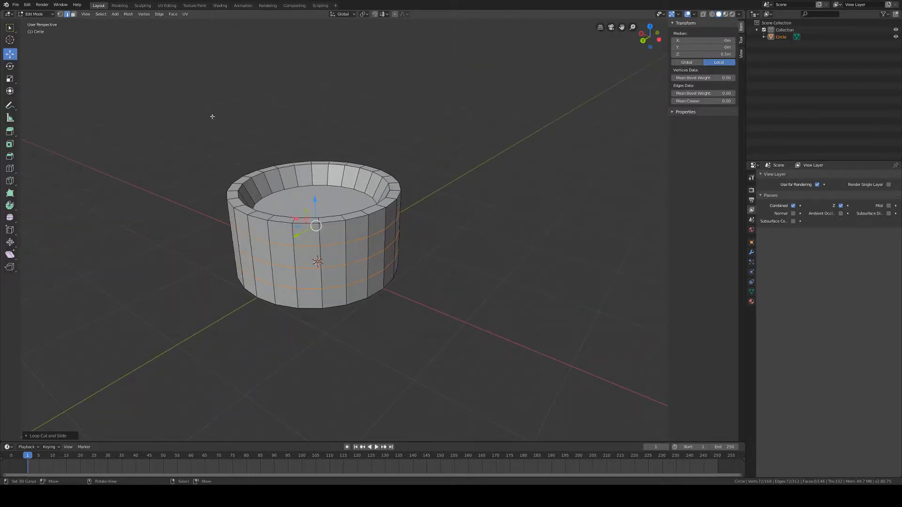
pyautogui.hotkey('alt', 'a')
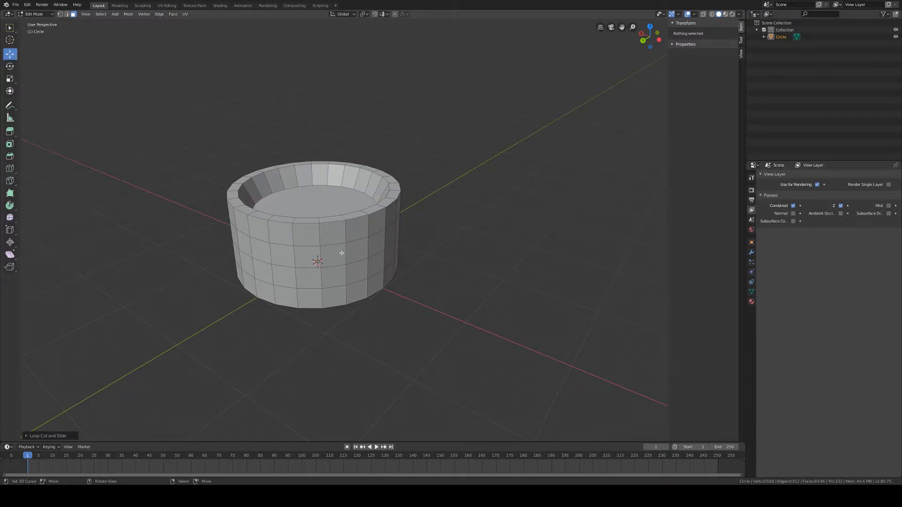
pyautogui.click(60, 14)
pyautogui.keyDown('alt'); pyautogui.click(329, 224); pyautogui.keyUp('alt')
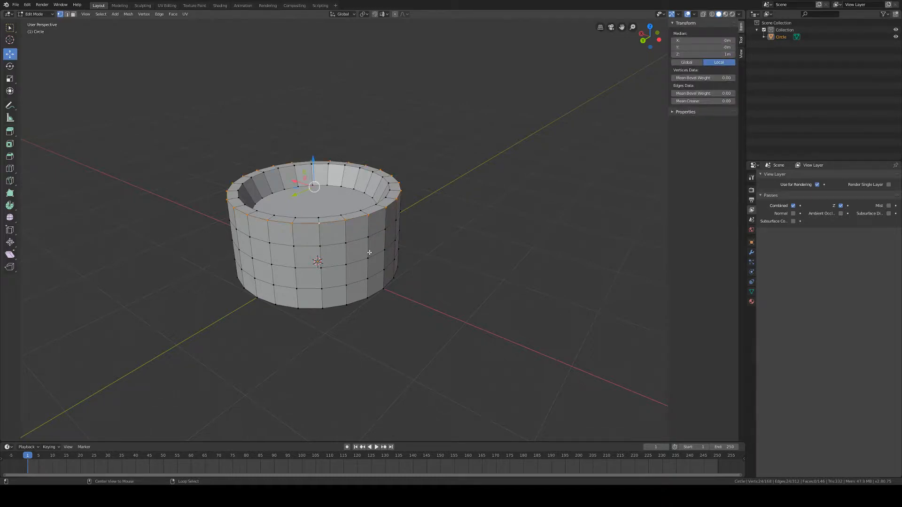
pyautogui.keyDown('alt'); pyautogui.keyDown('shift'); pyautogui.click(329, 217); pyautogui.keyUp('shift'); pyautogui.keyUp('alt')
pyautogui.keyDown('alt'); pyautogui.keyDown('shift'); pyautogui.click(335, 243); pyautogui.keyUp('shift'); pyautogui.keyUp('alt')
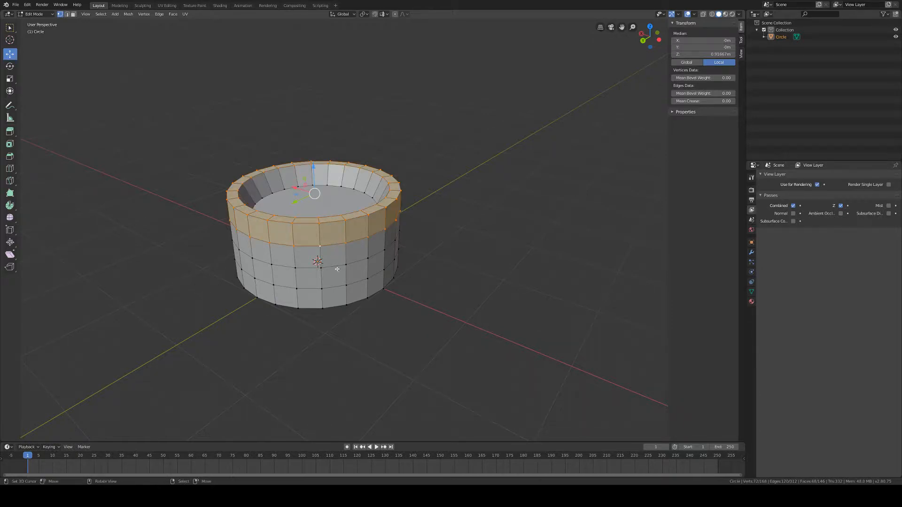
pyautogui.keyDown('alt'); pyautogui.click(331, 245); pyautogui.keyUp('alt')
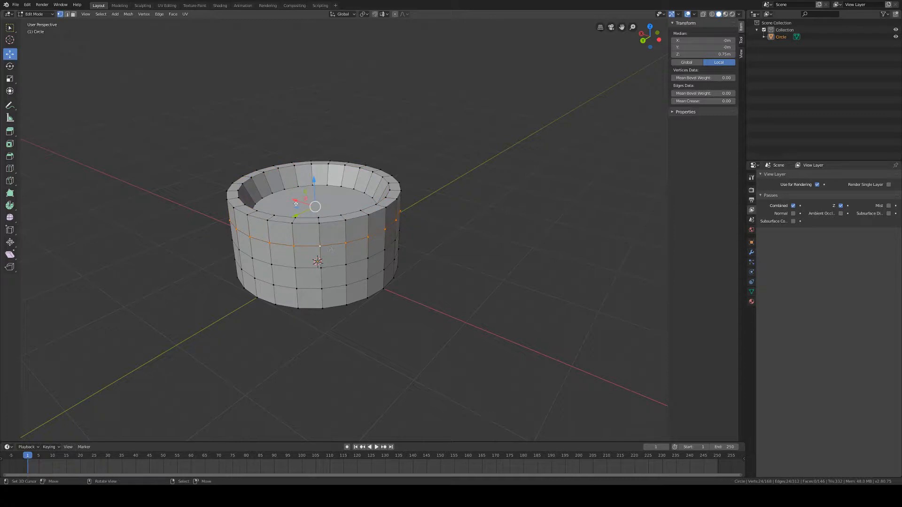
# Switch to face selection and select the two middle rings of faces around the outer wall
pyautogui.click(74, 15)
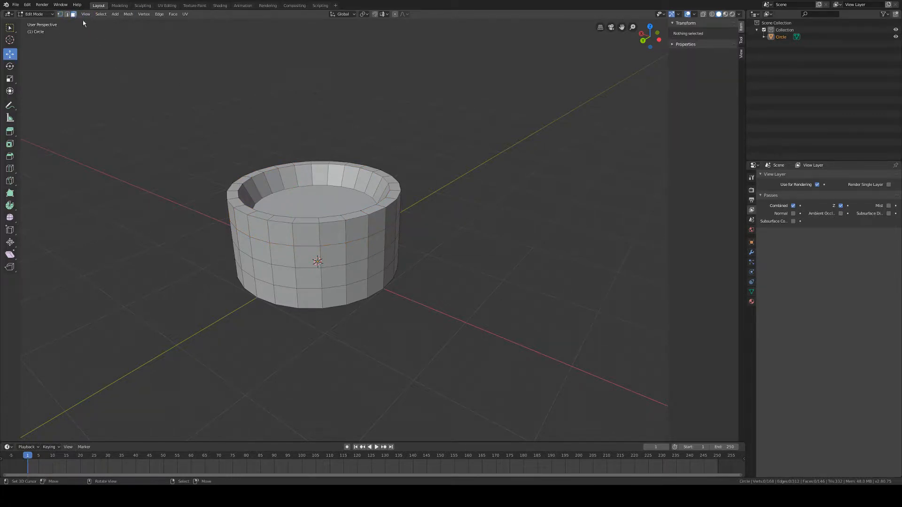
pyautogui.keyDown('alt'); pyautogui.click(345, 252); pyautogui.keyUp('alt')
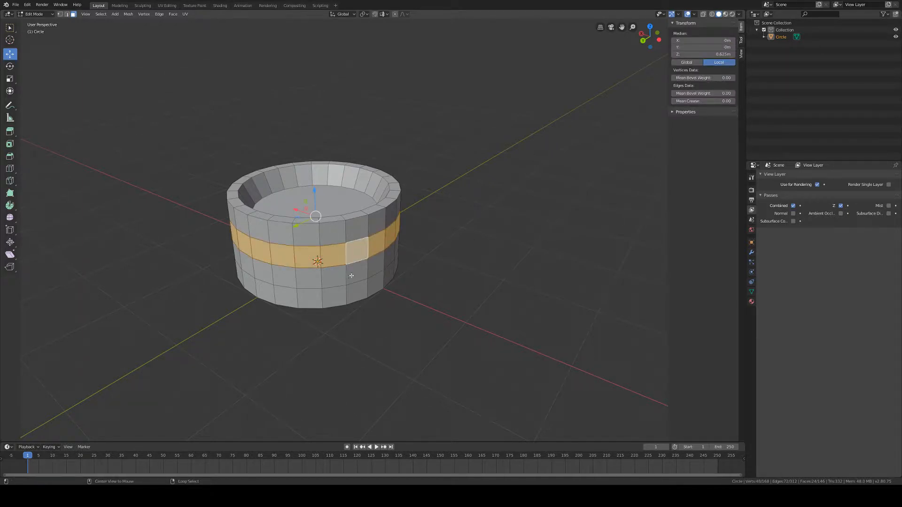
pyautogui.keyDown('alt'); pyautogui.keyDown('shift'); pyautogui.click(346, 274); pyautogui.keyUp('shift'); pyautogui.keyUp('alt')
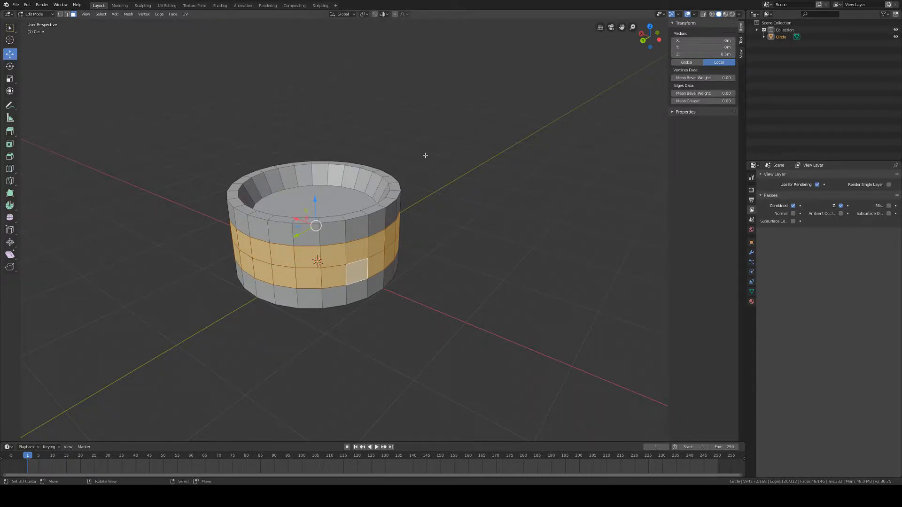
pyautogui.moveTo(434, 229); pyautogui.dragTo(377, 54, button='middle')
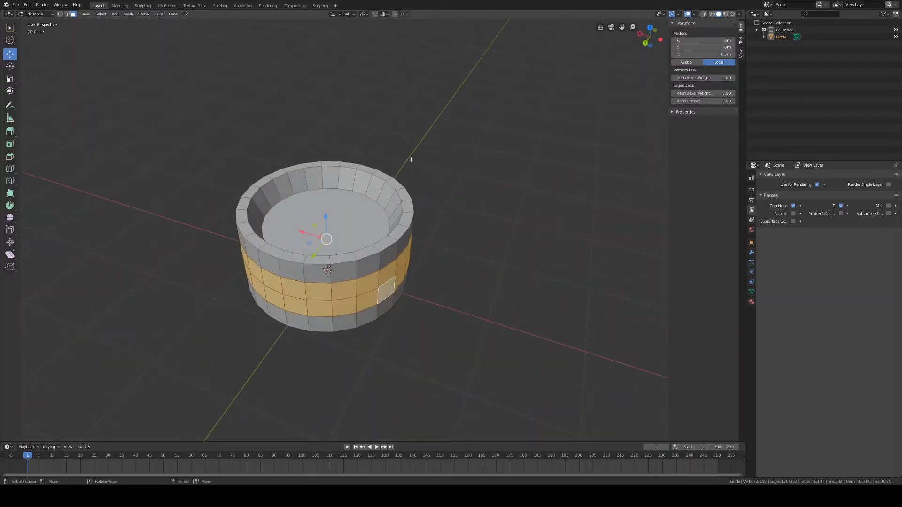
# Select a two-by-two block of faces in the middle of the outer wall and extrude it outward about 0.19 m
pyautogui.moveTo(352, 288); pyautogui.dragTo(369, 267, button='middle')
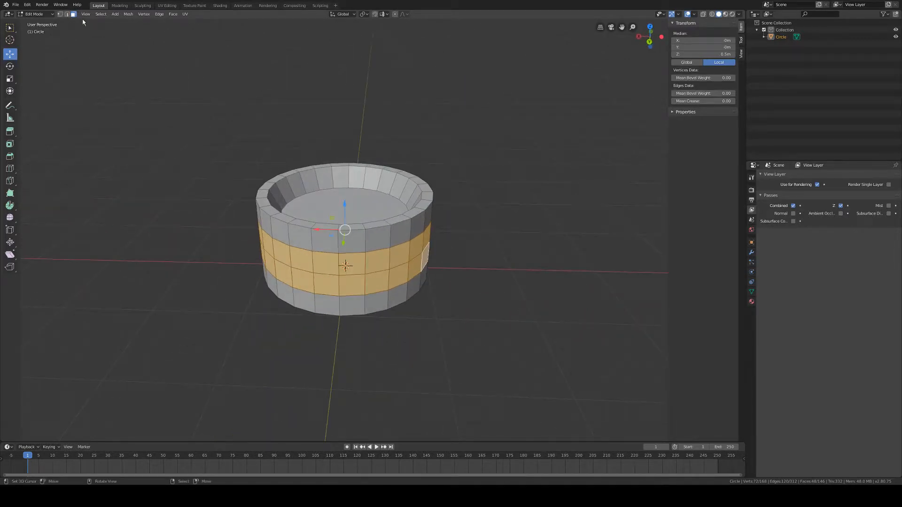
pyautogui.rightClick(327, 267)
pyautogui.keyDown('shift'); pyautogui.rightClick(349, 265); pyautogui.keyUp('shift')
pyautogui.keyDown('shift'); pyautogui.rightClick(352, 284); pyautogui.keyUp('shift')
pyautogui.keyDown('shift'); pyautogui.rightClick(327, 282); pyautogui.keyUp('shift')
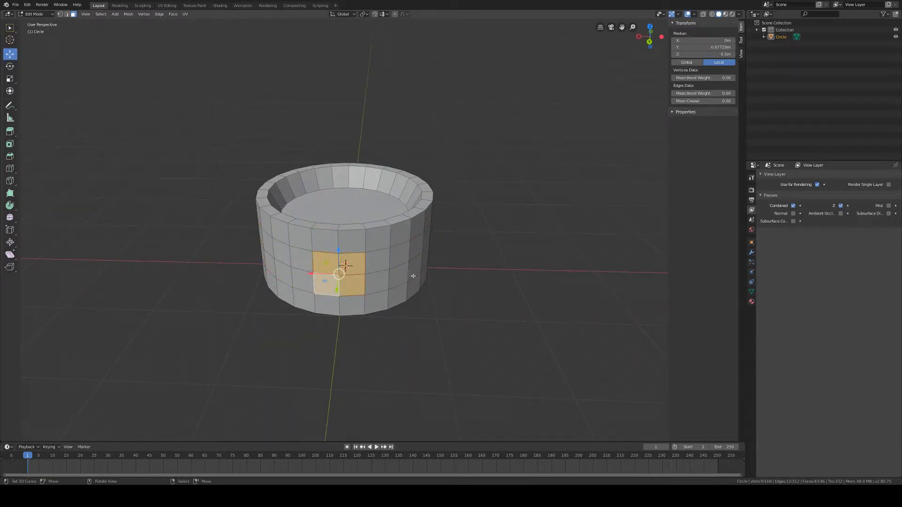
pyautogui.moveTo(450, 280); pyautogui.dragTo(418, 263, button='middle')
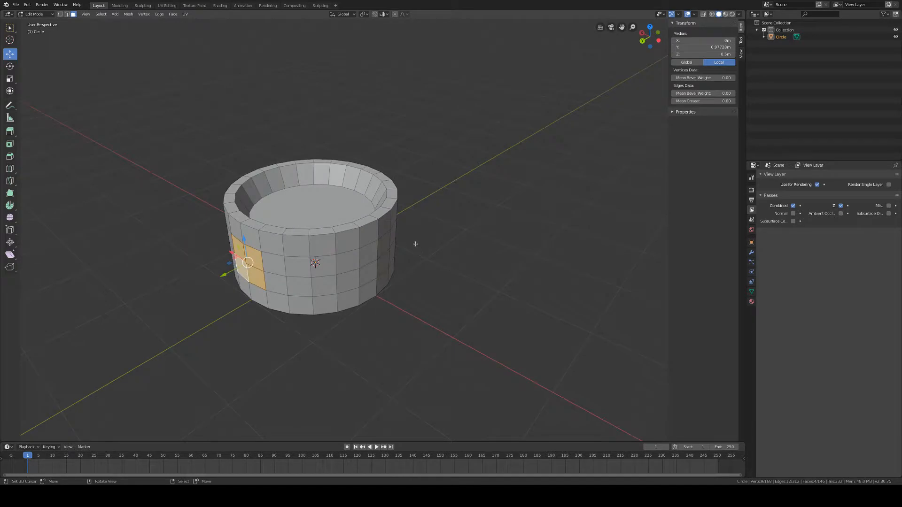
pyautogui.press('e')
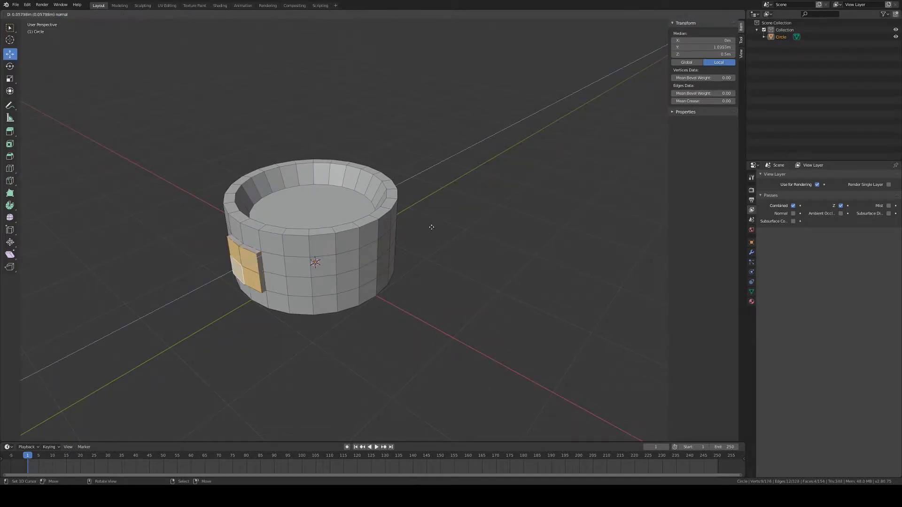
pyautogui.click(421, 229)
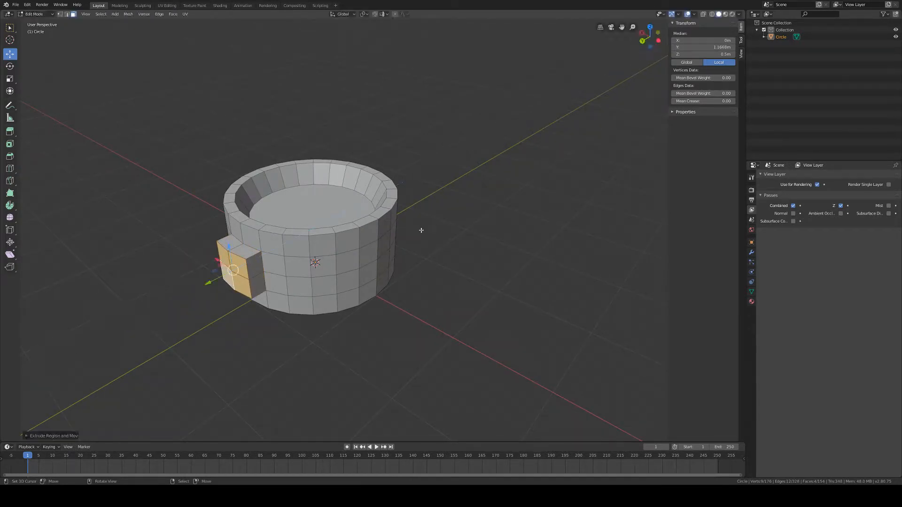
# Return to Object Mode and apply smooth shading to the whole cylinder object
pyautogui.click(35, 14)
pyautogui.click(35, 24)
pyautogui.scroll(-3, 300, 265)
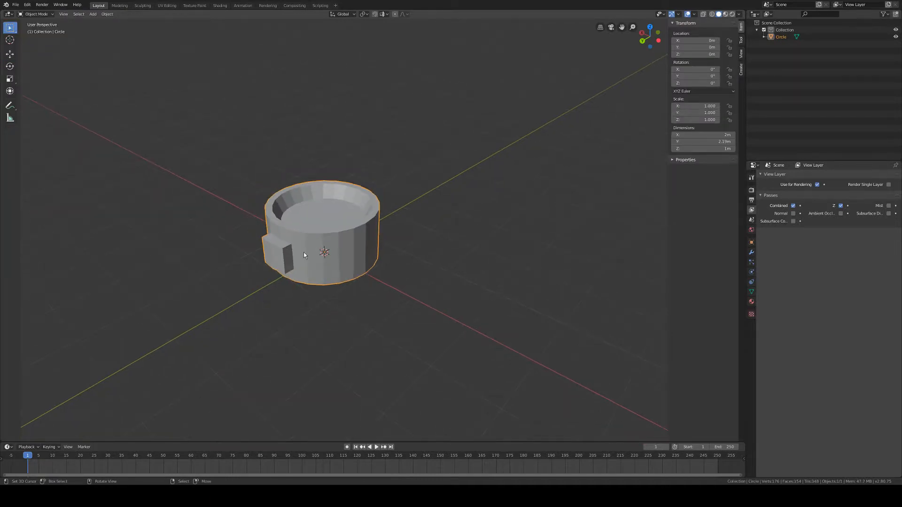
pyautogui.moveTo(264, 266); pyautogui.dragTo(342, 280, button='middle')
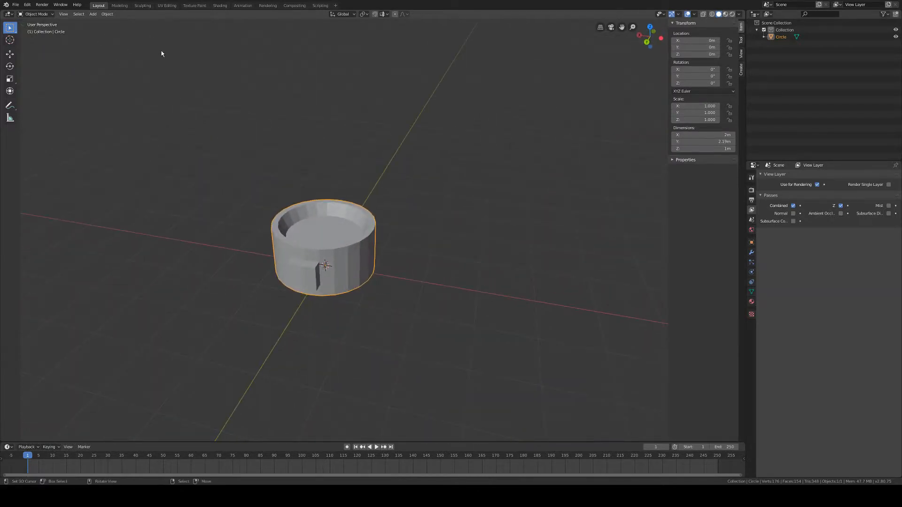
pyautogui.click(109, 14)
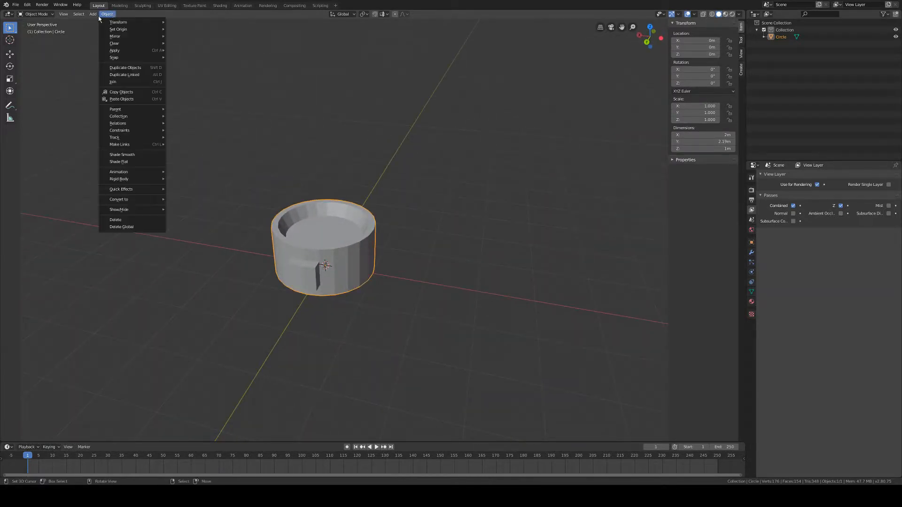
pyautogui.click(105, 14)
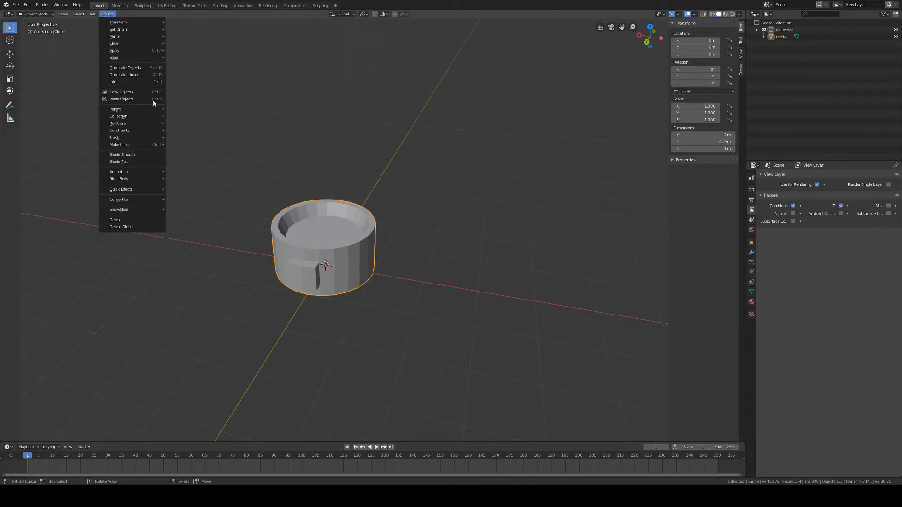
pyautogui.click(126, 155)
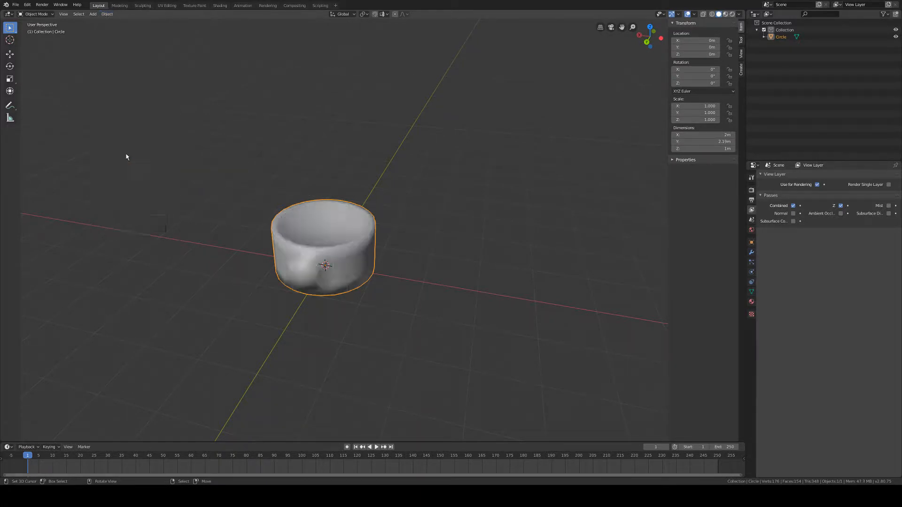
pyautogui.moveTo(447, 268); pyautogui.dragTo(473, 257, button='middle')
pyautogui.moveTo(413, 260)
pyautogui.mouseDown(button='middle')
pyautogui.moveTo(415, 268)
pyautogui.moveTo(454, 262)
pyautogui.moveTo(399, 258)
pyautogui.mouseUp(button='middle')
pyautogui.moveTo(473, 228); pyautogui.dragTo(482, 257, button='middle')
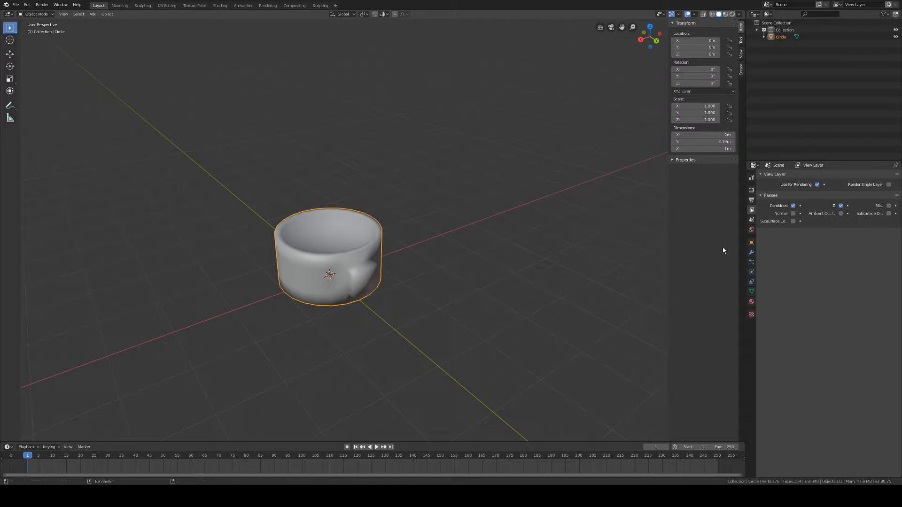
# Show the modifier settings of the circle object and rename the object to Cylinder
pyautogui.click(752, 253)
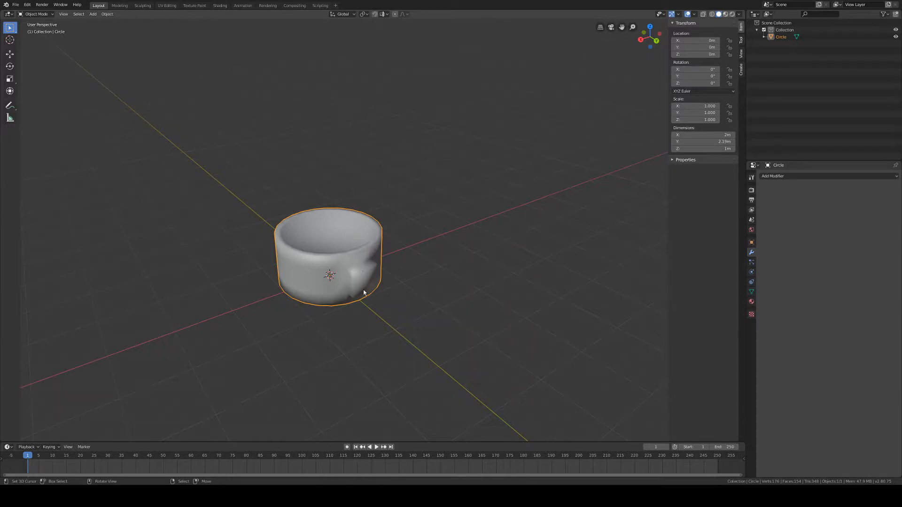
pyautogui.doubleClick(783, 37)
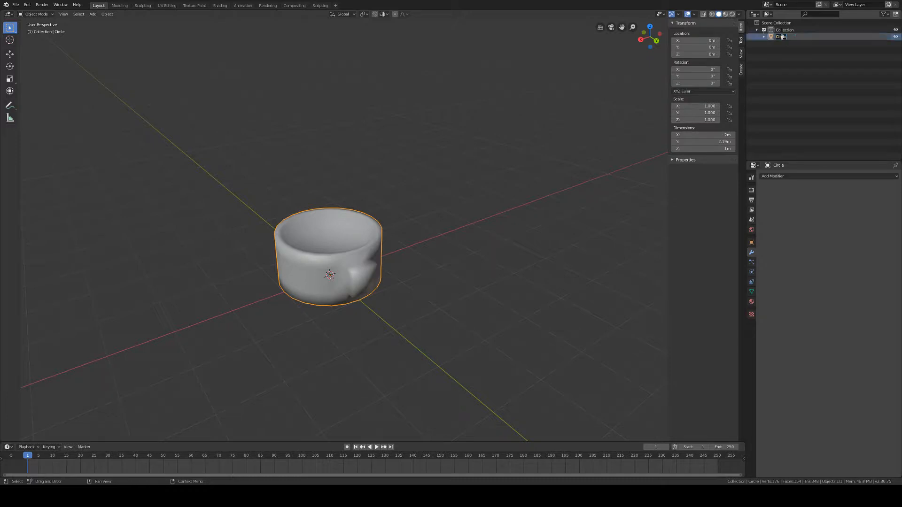
pyautogui.write('Cylinde')
pyautogui.press('Return')
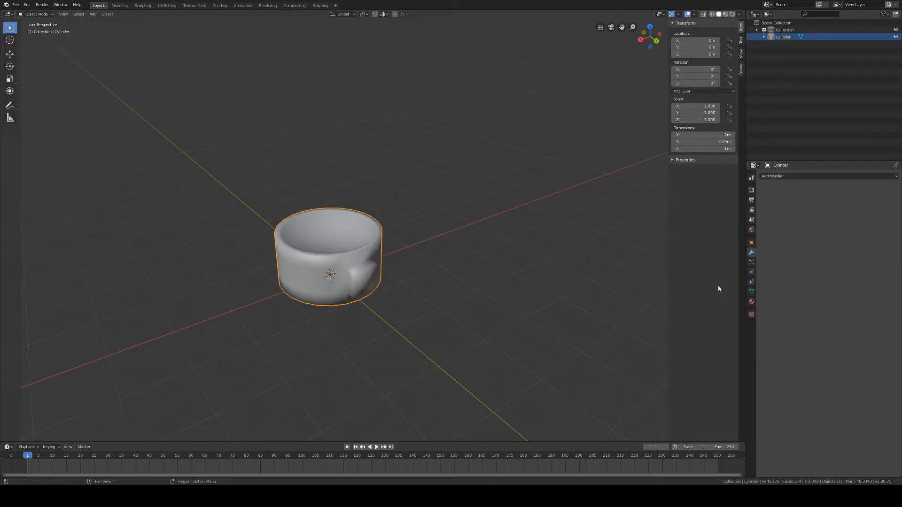
# Add an Edge Split modifier to the cylinder
pyautogui.click(783, 177)
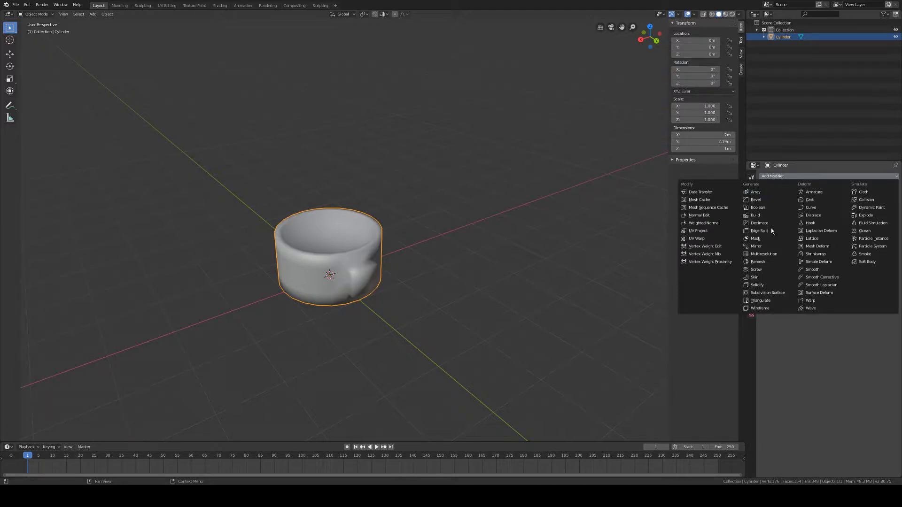
pyautogui.click(759, 231)
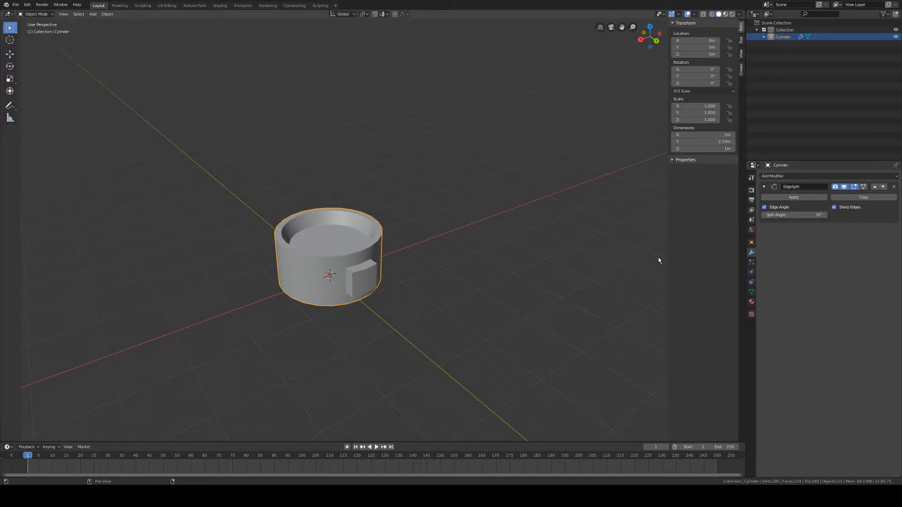
pyautogui.moveTo(497, 325); pyautogui.dragTo(472, 311, button='middle')
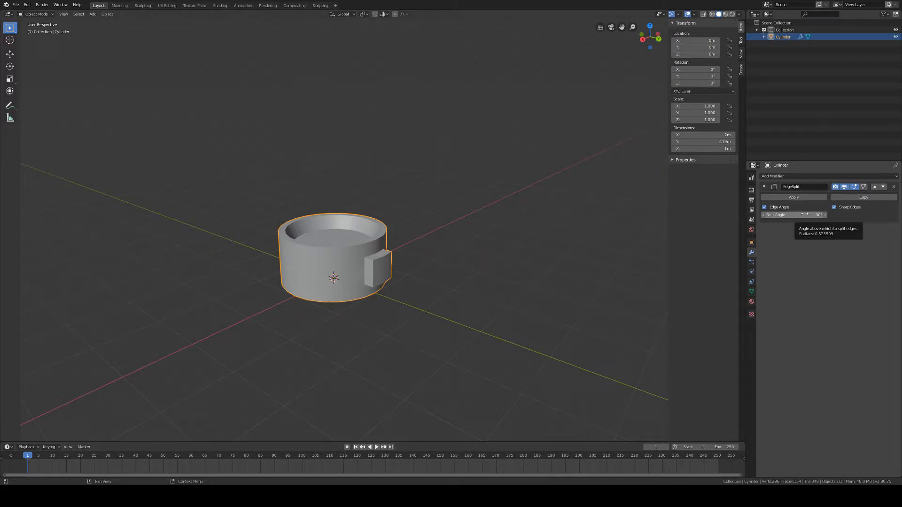
# Try lower and higher Edge Split angles, including 73° and 107°, and return the split angle to 30°
pyautogui.moveTo(805, 214); pyautogui.dragTo(791, 214)
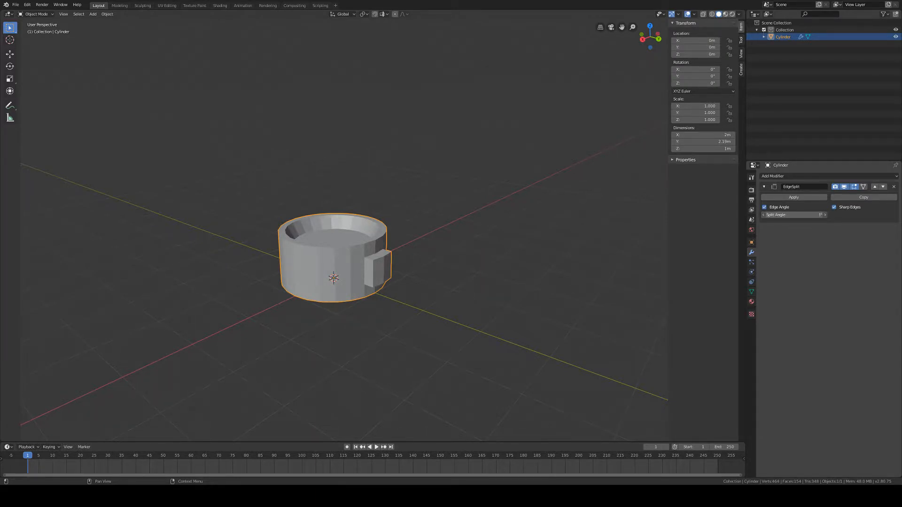
pyautogui.moveTo(791, 214); pyautogui.dragTo(833, 215)
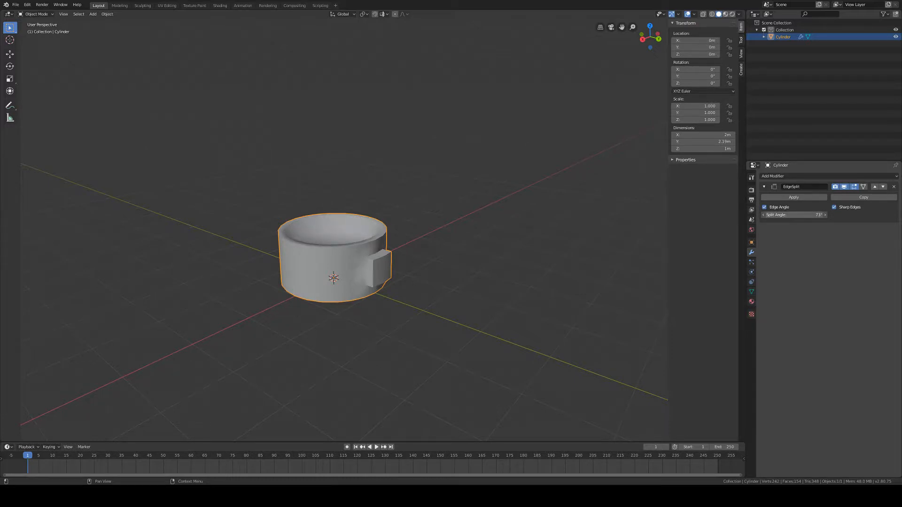
pyautogui.moveTo(843, 214); pyautogui.dragTo(861, 214)
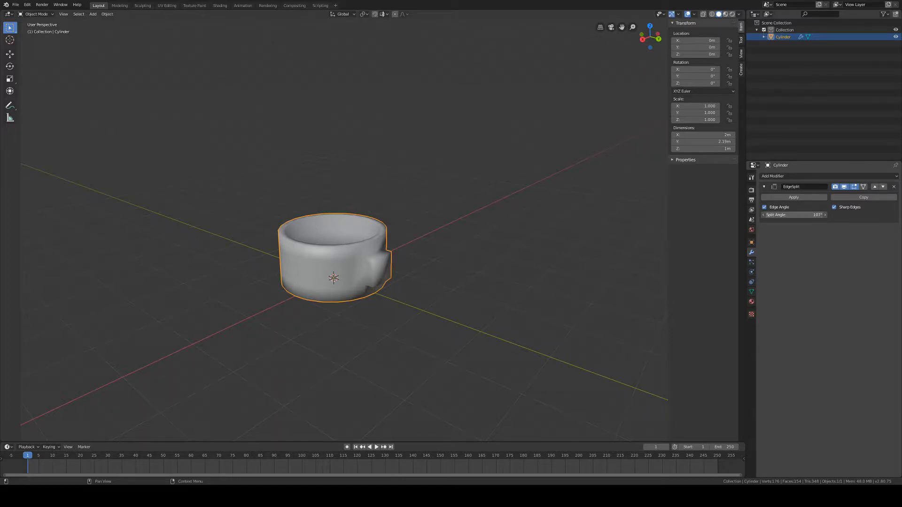
pyautogui.moveTo(795, 215); pyautogui.dragTo(761, 214)
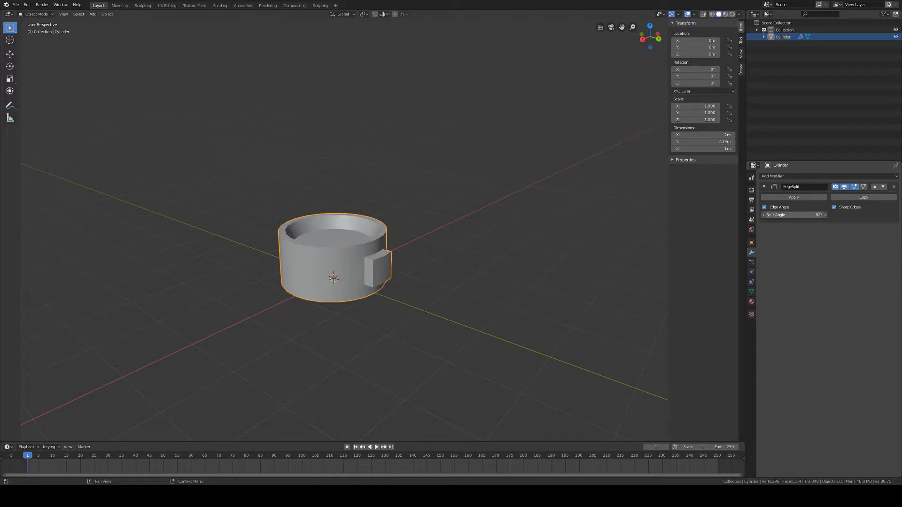
pyautogui.moveTo(794, 214)
pyautogui.mouseDown()
pyautogui.moveTo(782, 215)
pyautogui.moveTo(802, 215)
pyautogui.mouseUp()
pyautogui.moveTo(536, 252); pyautogui.dragTo(490, 262, button='middle')
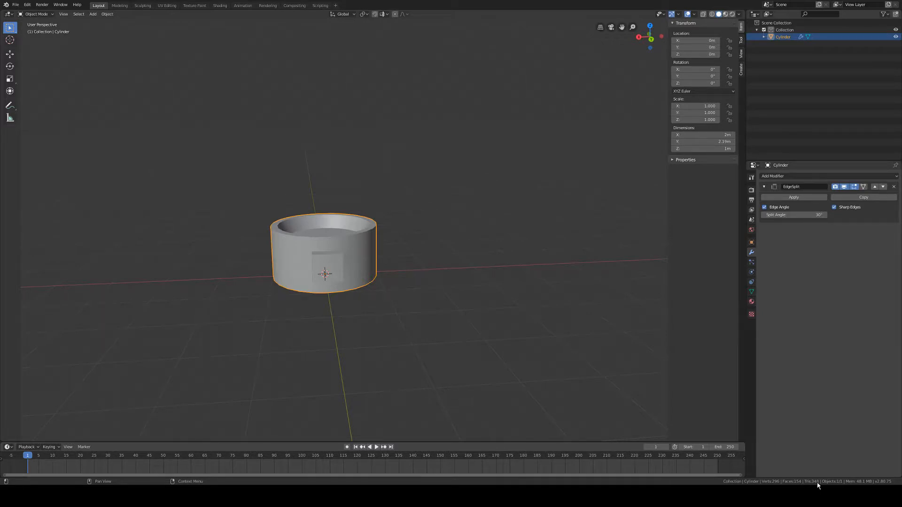
# Delete the cylinder object from the scene
pyautogui.moveTo(211, 277); pyautogui.dragTo(442, 303, button='middle')
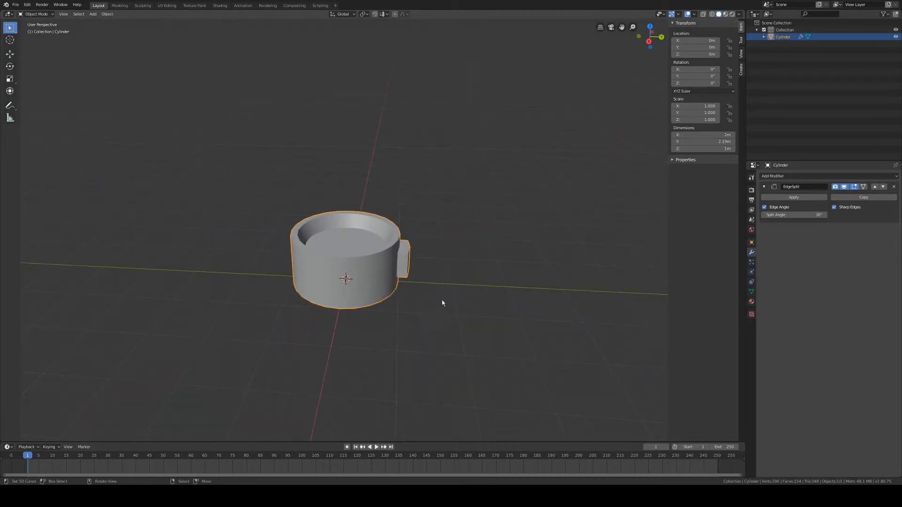
pyautogui.moveTo(462, 272); pyautogui.dragTo(455, 251, button='middle')
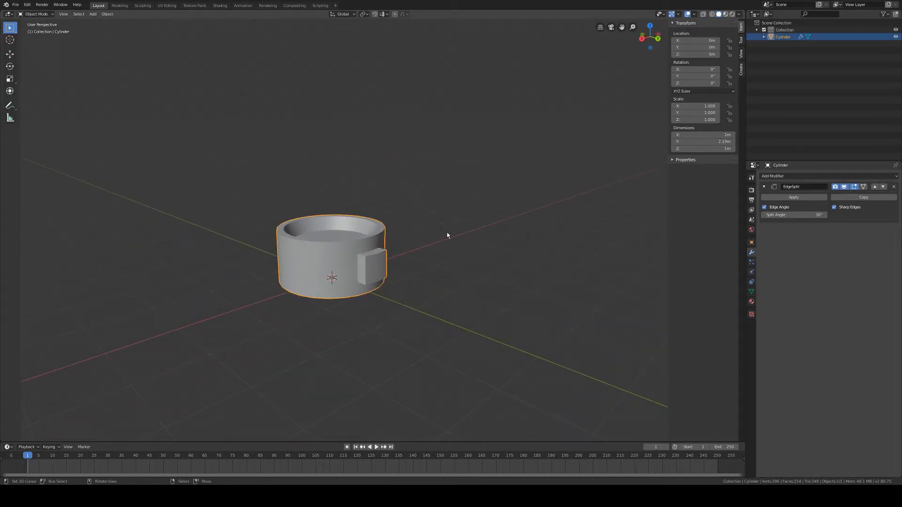
pyautogui.moveTo(467, 244)
pyautogui.mouseDown(button='middle')
pyautogui.moveTo(483, 252)
pyautogui.moveTo(469, 253)
pyautogui.mouseUp(button='middle')
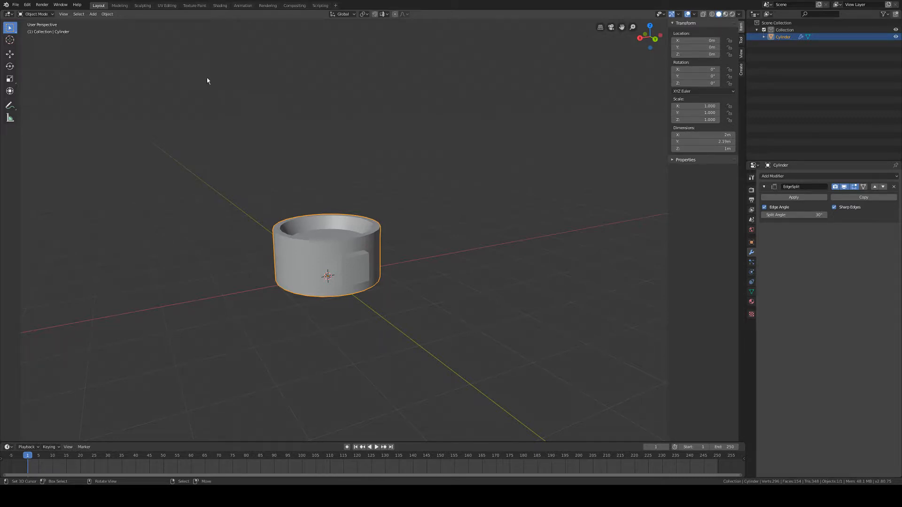
pyautogui.moveTo(383, 199); pyautogui.dragTo(194, 116, button='middle')
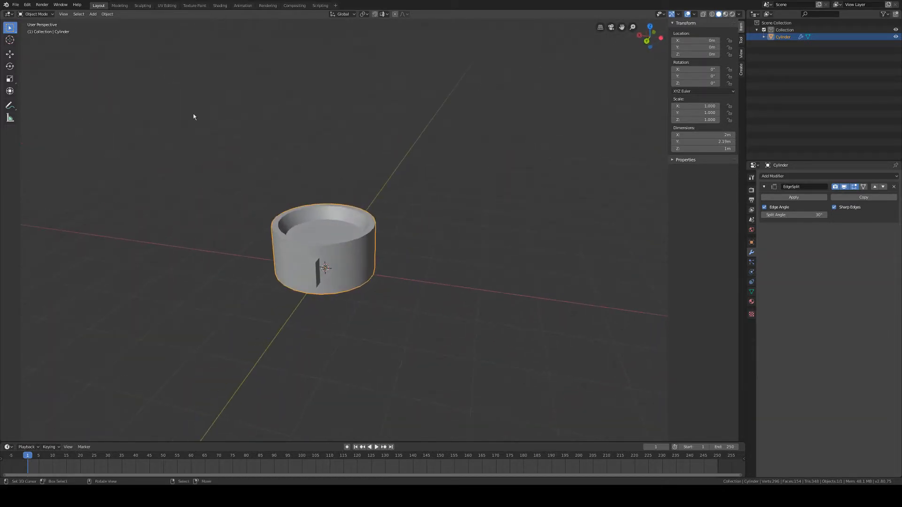
pyautogui.moveTo(279, 222); pyautogui.dragTo(323, 236, button='middle')
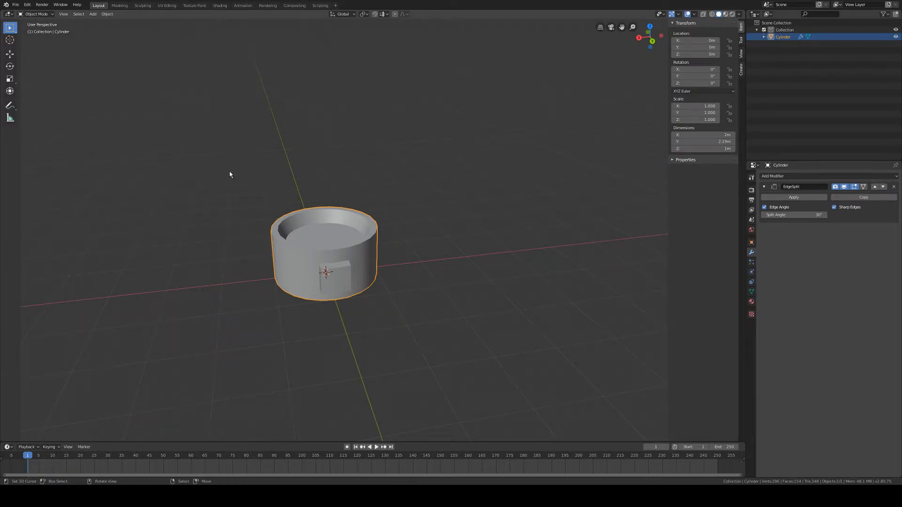
pyautogui.press('Delete')
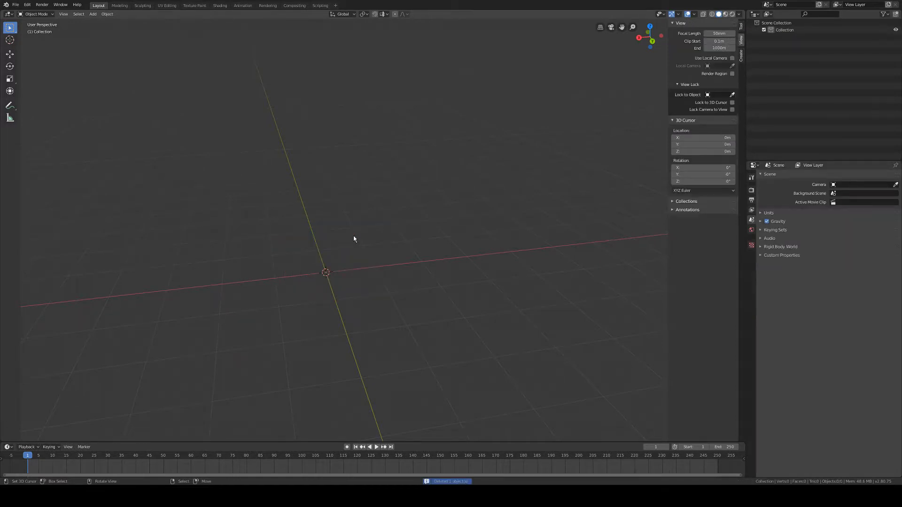
# Add a mesh circle at the world origin and scale it uniformly down to about 0.48
pyautogui.click(93, 13)
pyautogui.moveTo(101, 27)
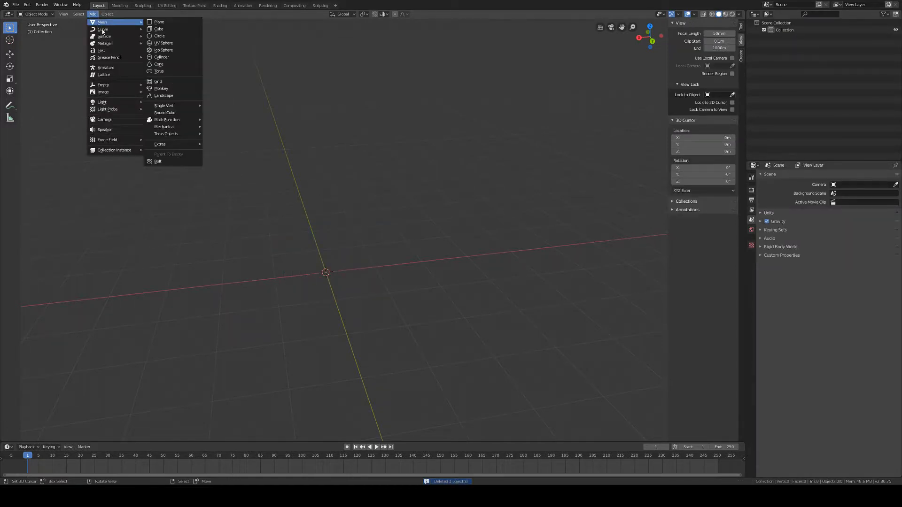
pyautogui.click(170, 37)
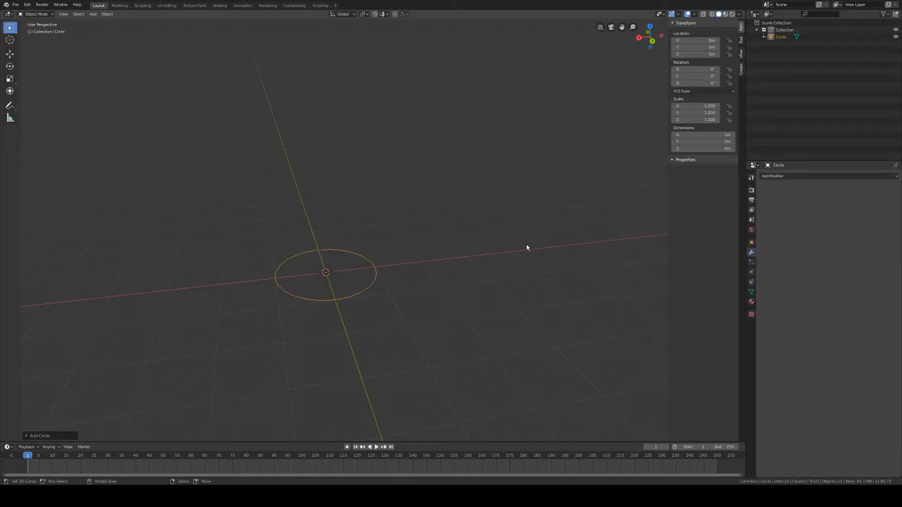
pyautogui.press('s')
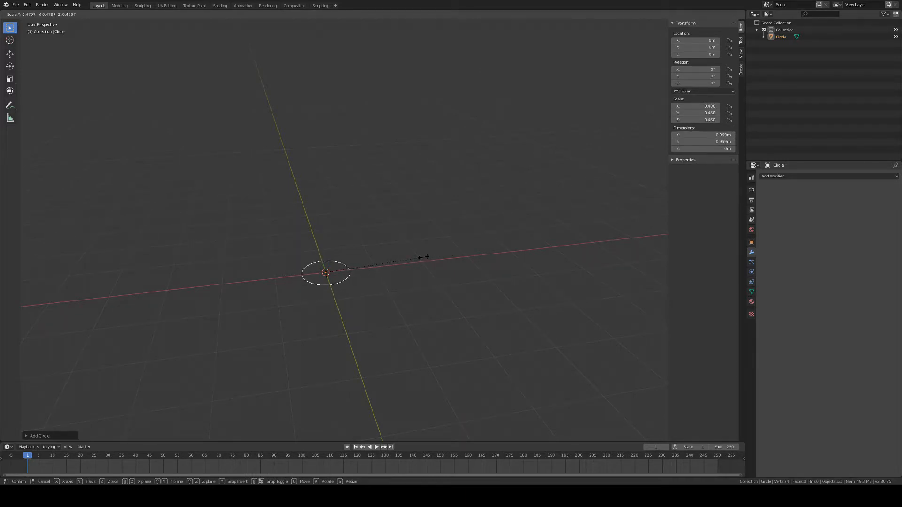
pyautogui.click(424, 258)
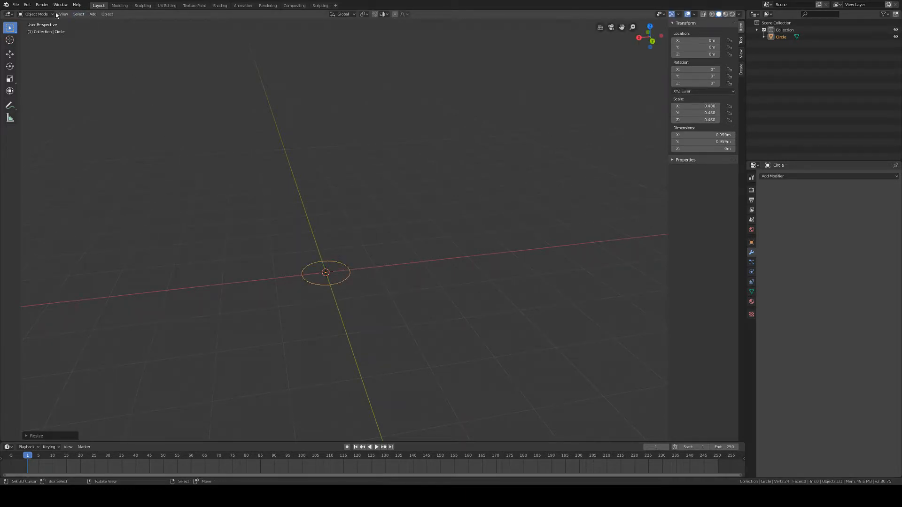
# In Edit Mode with vertex selection, fill the circle with a face and extrude it upward to about 1.22 m on local Z
pyautogui.click(42, 17)
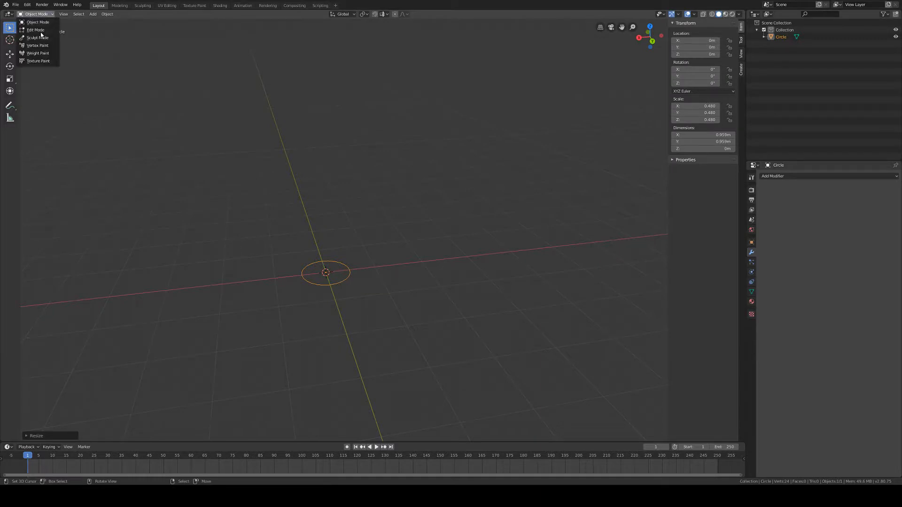
pyautogui.click(40, 32)
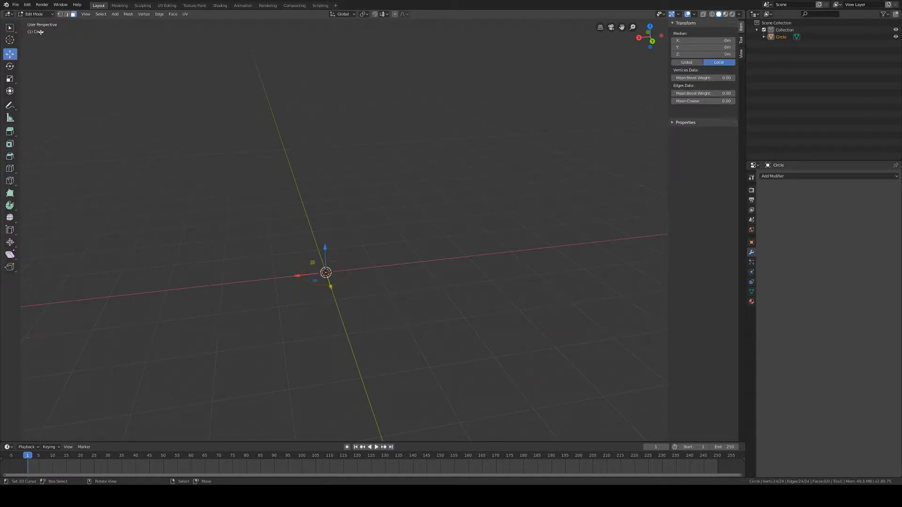
pyautogui.click(60, 14)
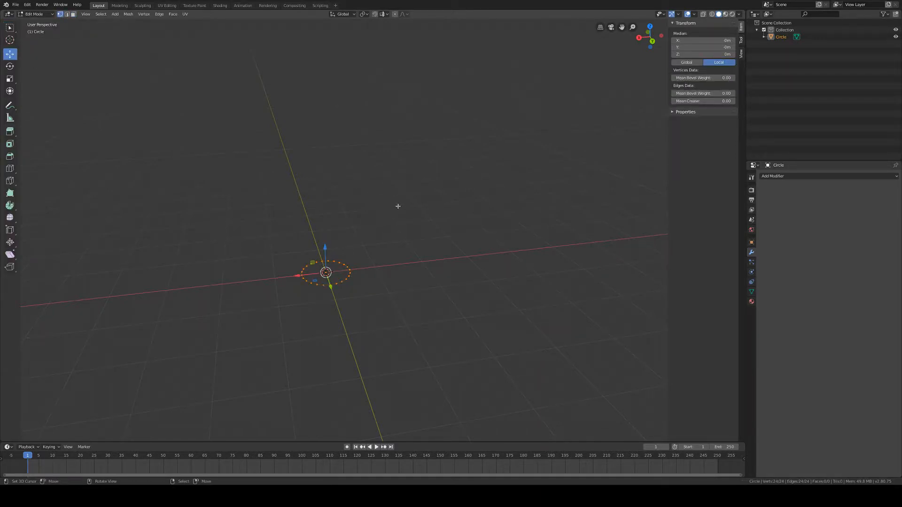
pyautogui.moveTo(366, 267); pyautogui.dragTo(384, 271, button='middle')
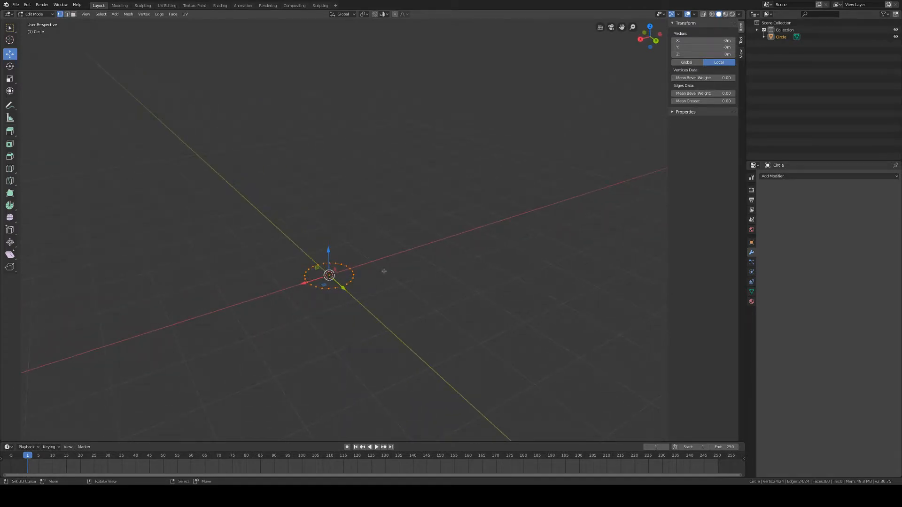
pyautogui.press('f')
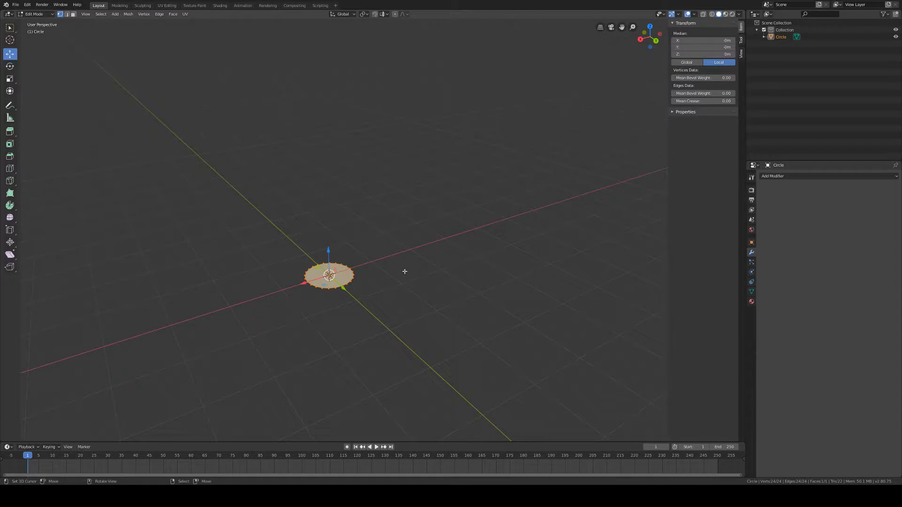
pyautogui.press('e')
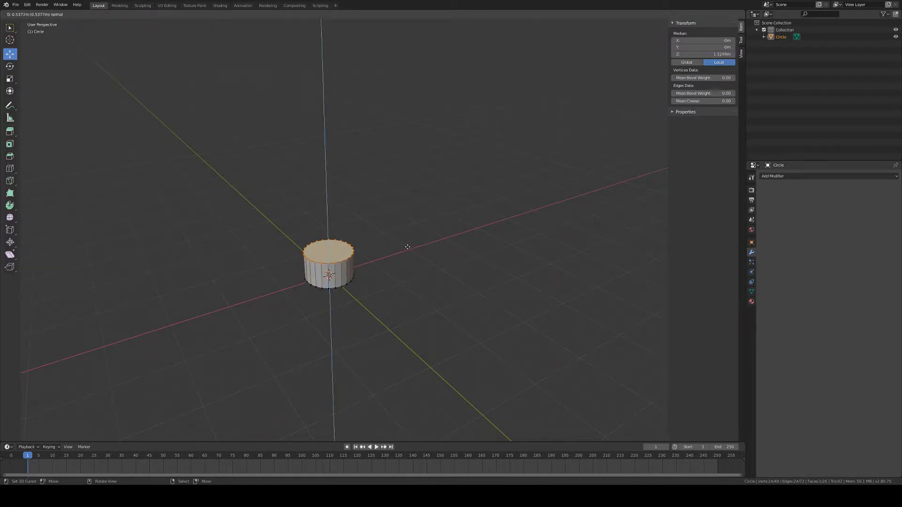
pyautogui.click(409, 247)
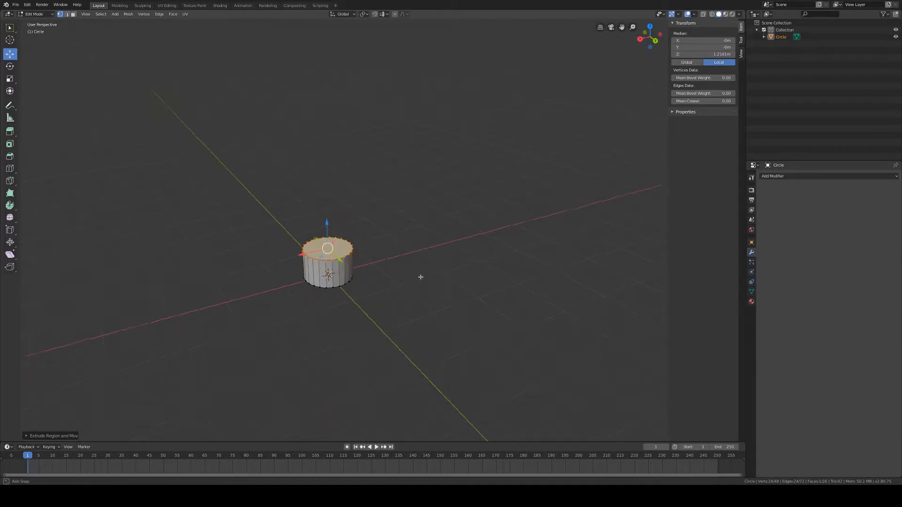
# Extrude the trunk's top face in place and scale it outward to form the overhang of the lowest branch tier
pyautogui.moveTo(421, 277); pyautogui.dragTo(414, 276, button='middle')
pyautogui.press('e')
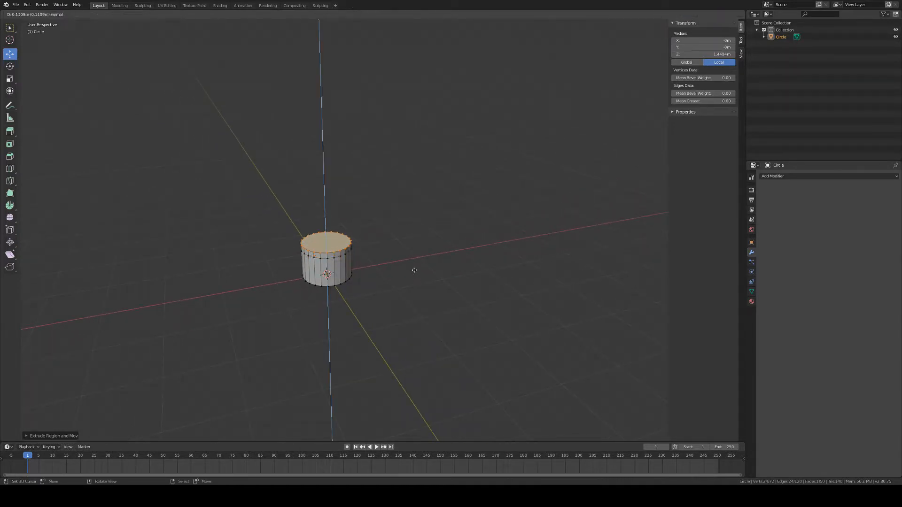
pyautogui.rightClick(420, 256)
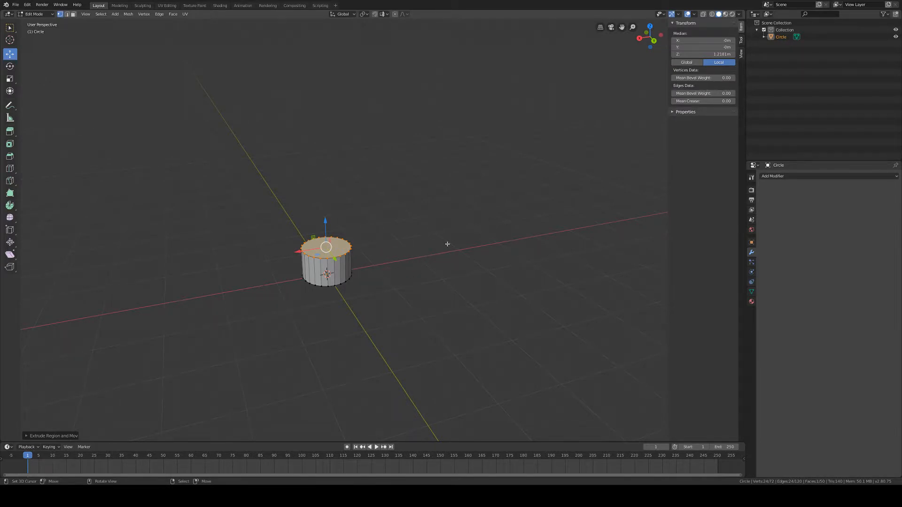
pyautogui.press('s')
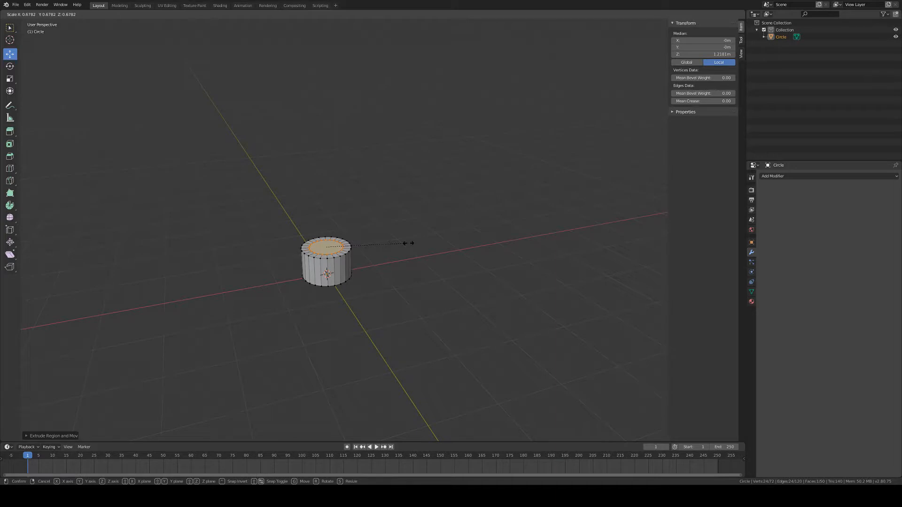
pyautogui.click(519, 253)
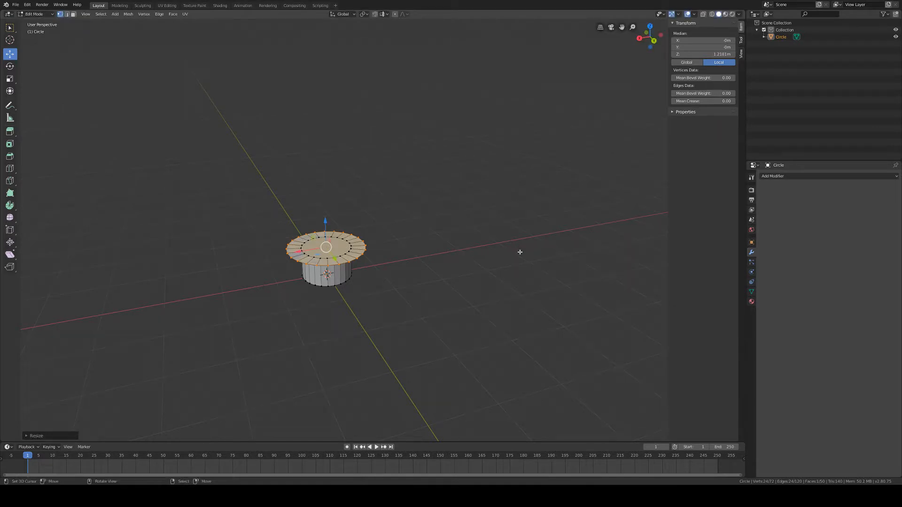
pyautogui.press('s')
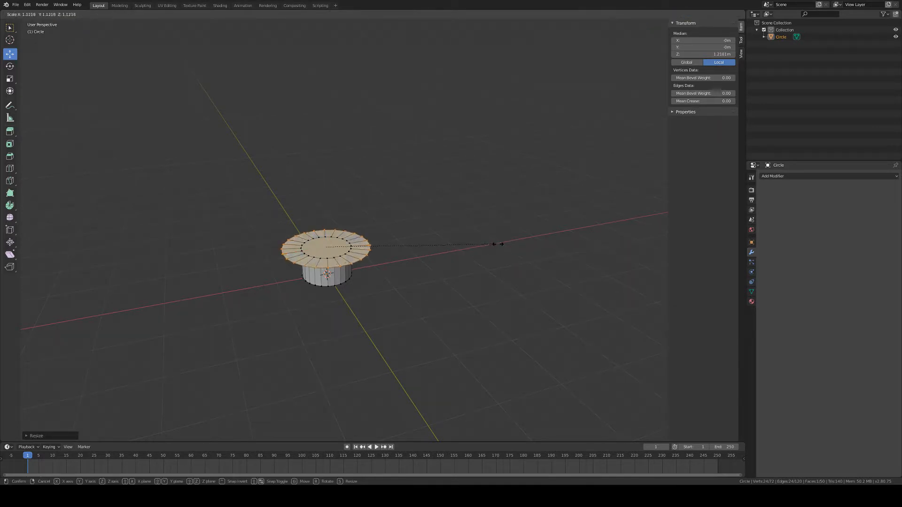
pyautogui.click(496, 246)
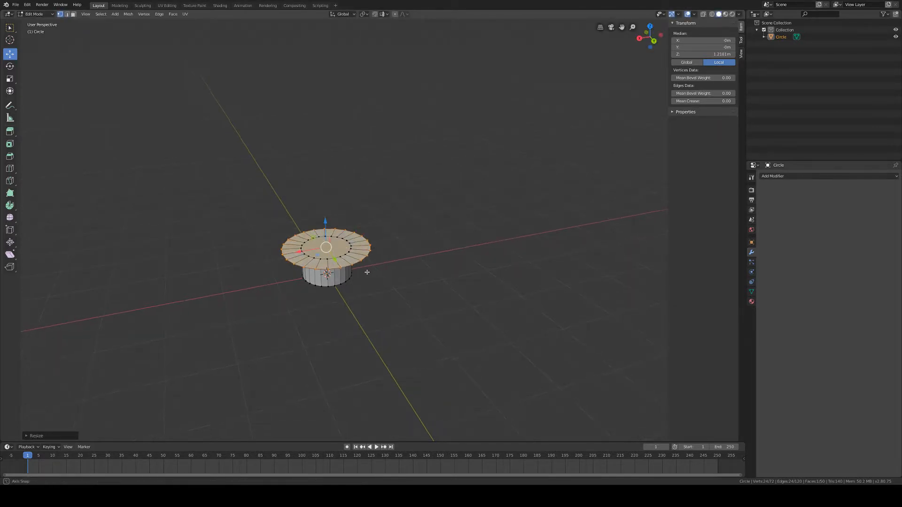
# Extrude the widened face upward to about 3.19 m on local Z and scale it inward to taper the lowest tier
pyautogui.moveTo(366, 270); pyautogui.dragTo(389, 274, button='middle')
pyautogui.scroll(5, 371, 282)
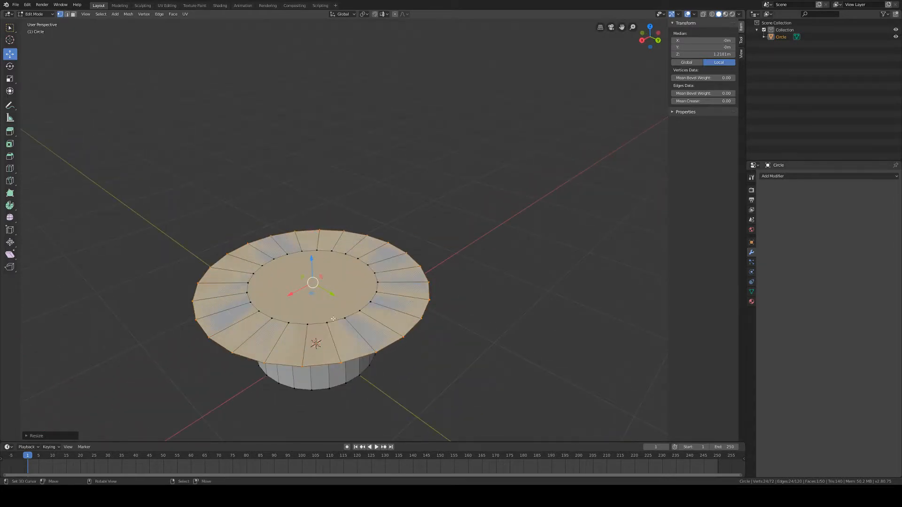
pyautogui.scroll(-3, 480, 312)
pyautogui.moveTo(479, 312); pyautogui.dragTo(414, 309, button='middle')
pyautogui.press('e')
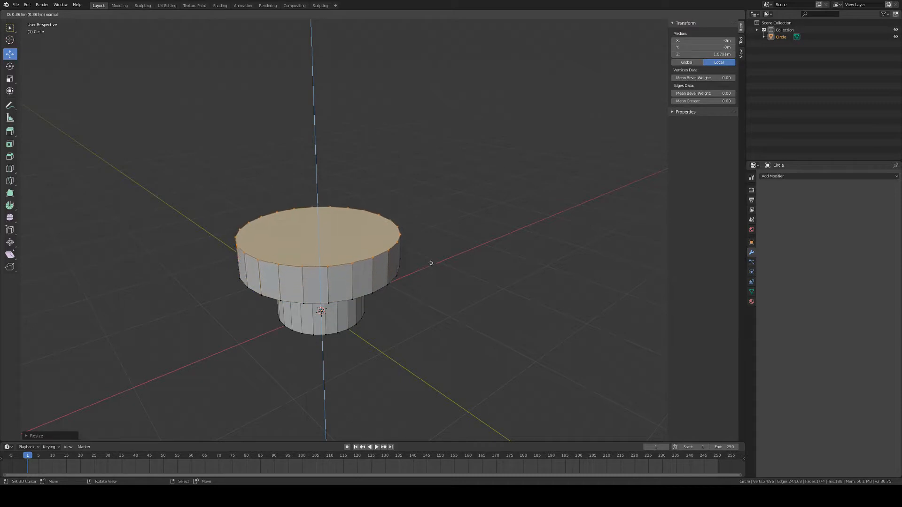
pyautogui.click(431, 208)
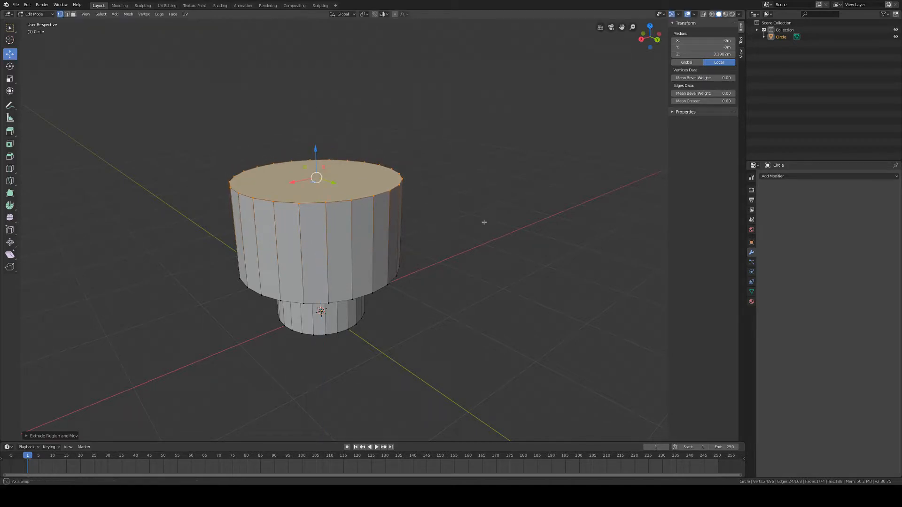
pyautogui.moveTo(483, 222); pyautogui.dragTo(468, 225, button='middle')
pyautogui.scroll(1, 468, 225)
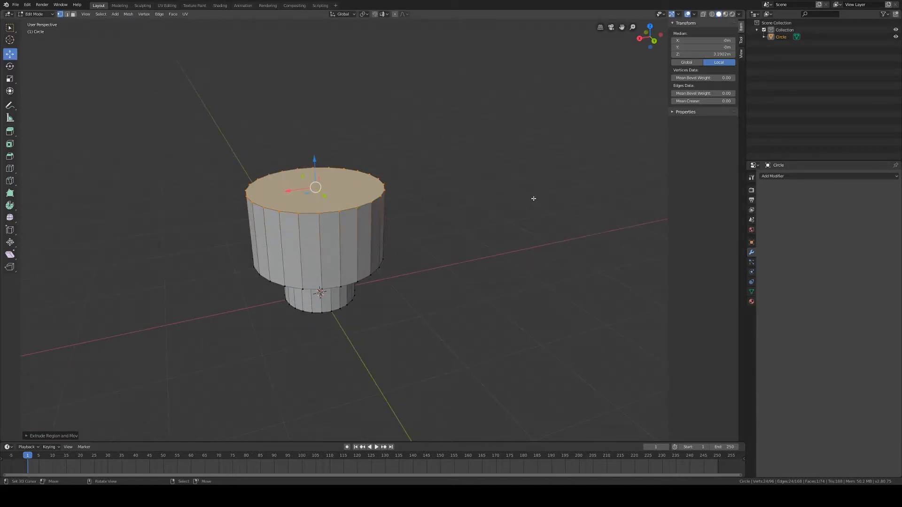
pyautogui.press('s')
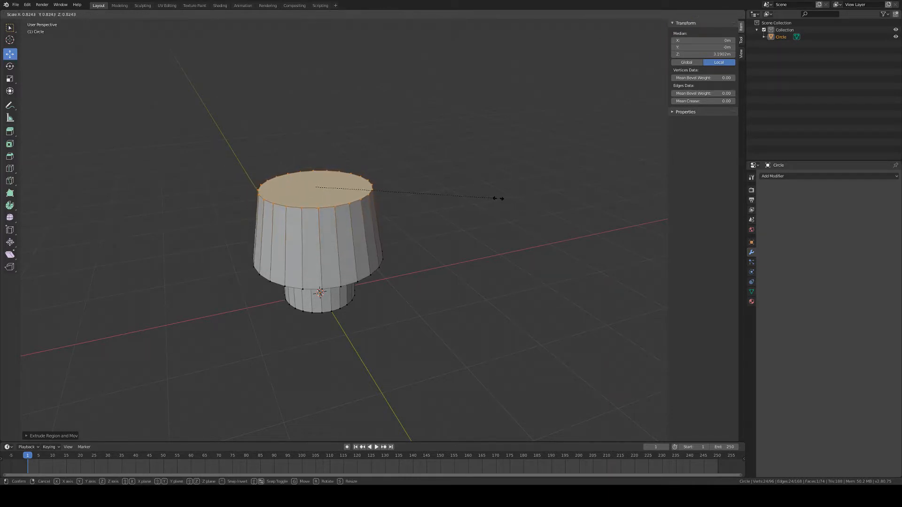
pyautogui.click(485, 199)
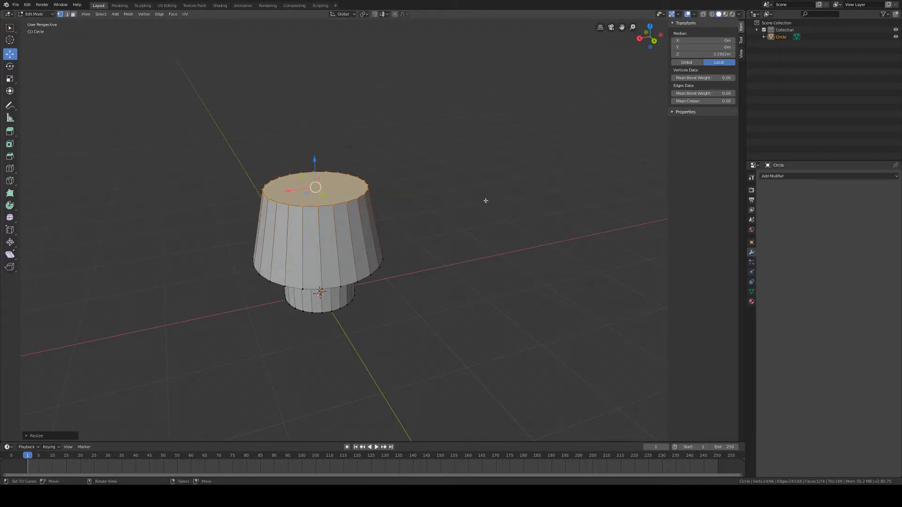
# Extrude the lowest tier's top face in place and scale it slightly outward as the middle tier's overhang
pyautogui.press('e')
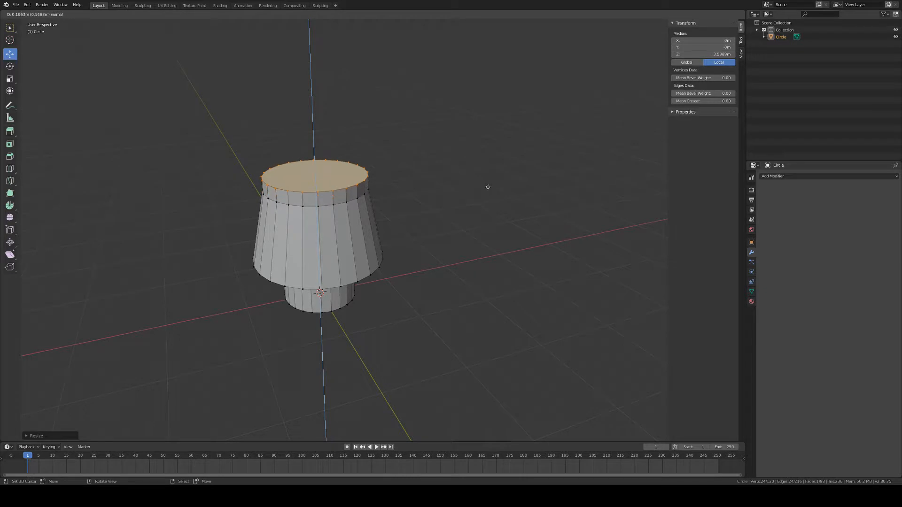
pyautogui.rightClick(489, 183)
pyautogui.press('s')
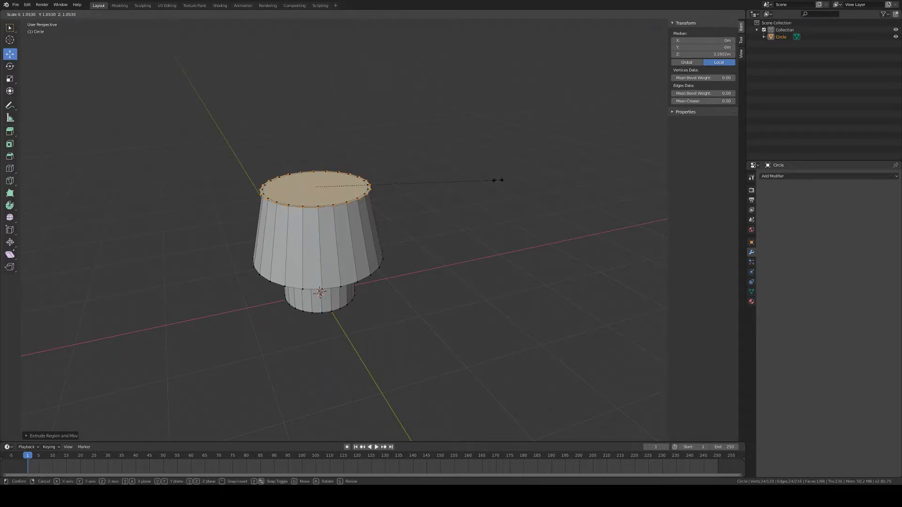
pyautogui.click(525, 179)
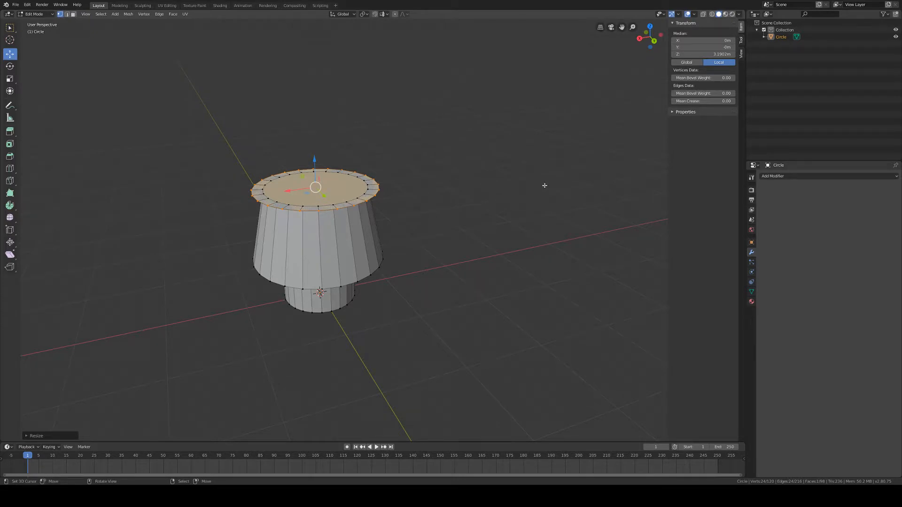
# Extrude the middle tier upward to about 4.90 m on local Z and scale its top face to about 0.6
pyautogui.press('e')
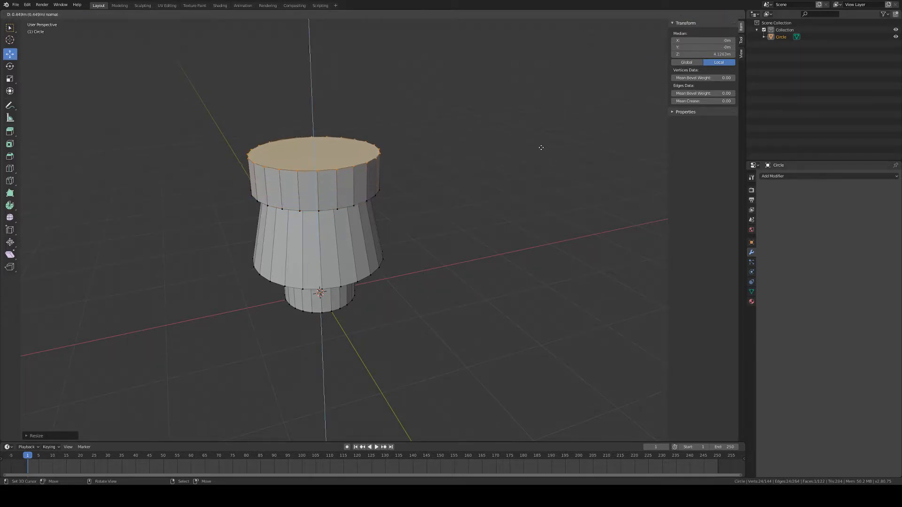
pyautogui.click(536, 115)
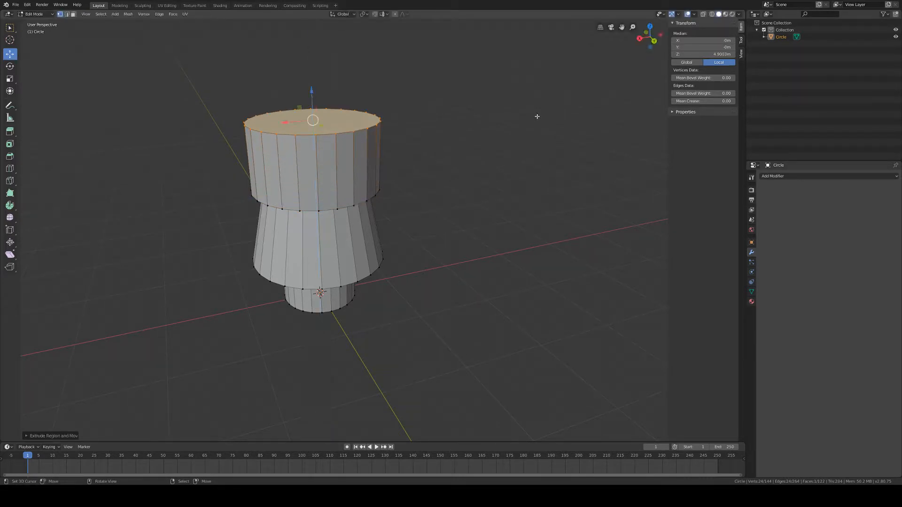
pyautogui.press('s')
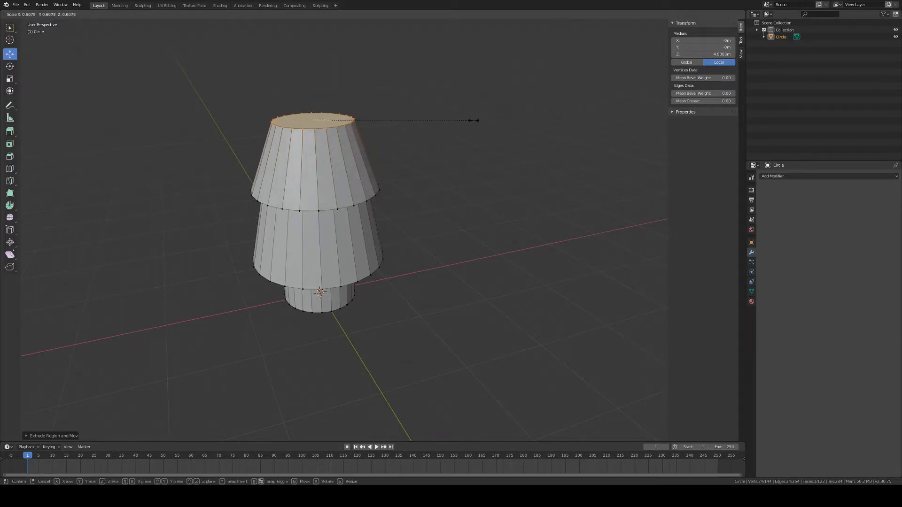
pyautogui.click(474, 122)
# Extrude the middle tier's top face in place and scale it slightly outward as the uppermost tier's overhang
pyautogui.moveTo(478, 184); pyautogui.dragTo(421, 189, button='middle')
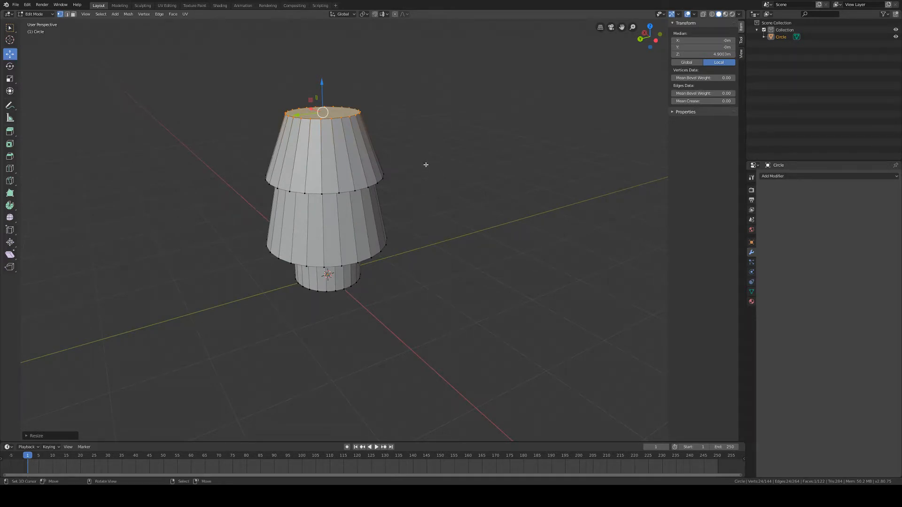
pyautogui.press('e')
pyautogui.rightClick(429, 161)
pyautogui.press('s')
pyautogui.click(494, 142)
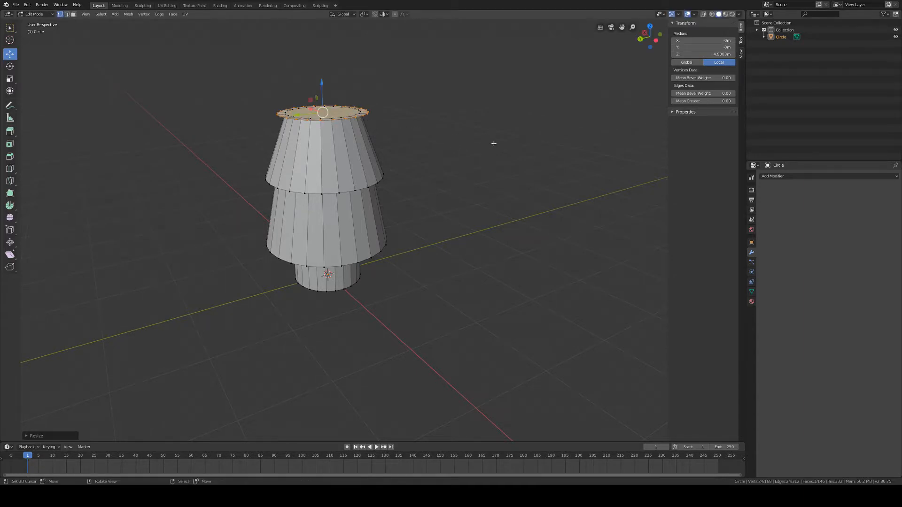
# Extrude the uppermost tier upward to about 6.19 m on local Z and scale its top face strongly inward
pyautogui.press('e')
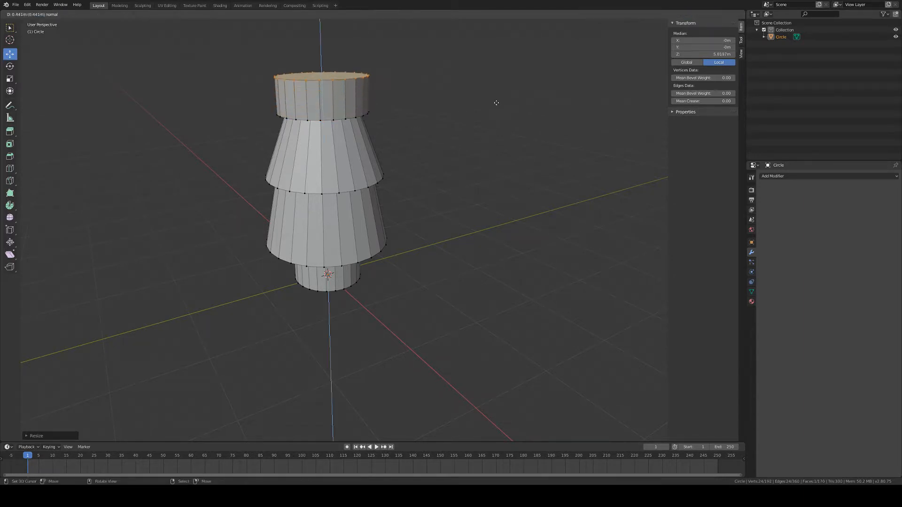
pyautogui.click(521, 96)
pyautogui.press('s')
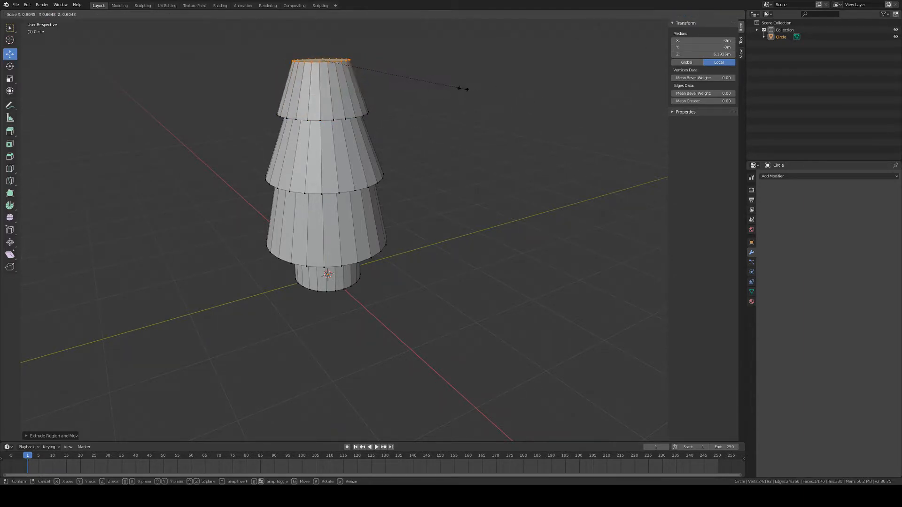
pyautogui.click(395, 81)
# Merge the vertices of the tree's small top face at their center to form a pointed tip
pyautogui.moveTo(395, 81); pyautogui.dragTo(384, 256, button='middle')
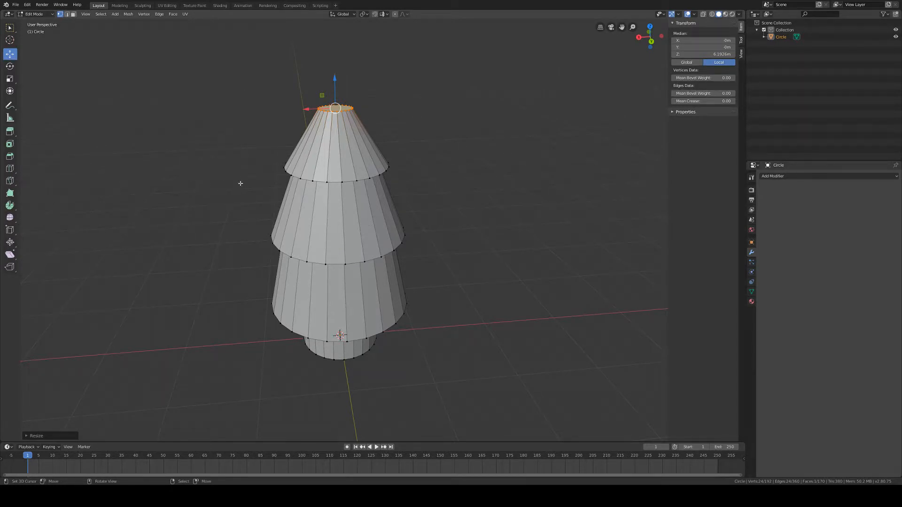
pyautogui.keyDown('shift'); pyautogui.moveTo(240, 183); pyautogui.dragTo(362, 255, button='middle'); pyautogui.keyUp('shift')
pyautogui.scroll(2, 364, 255)
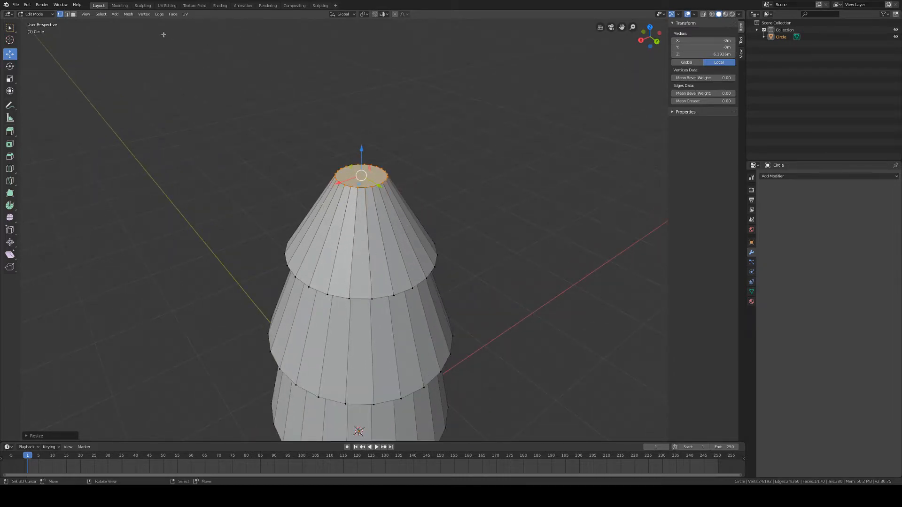
pyautogui.click(144, 14)
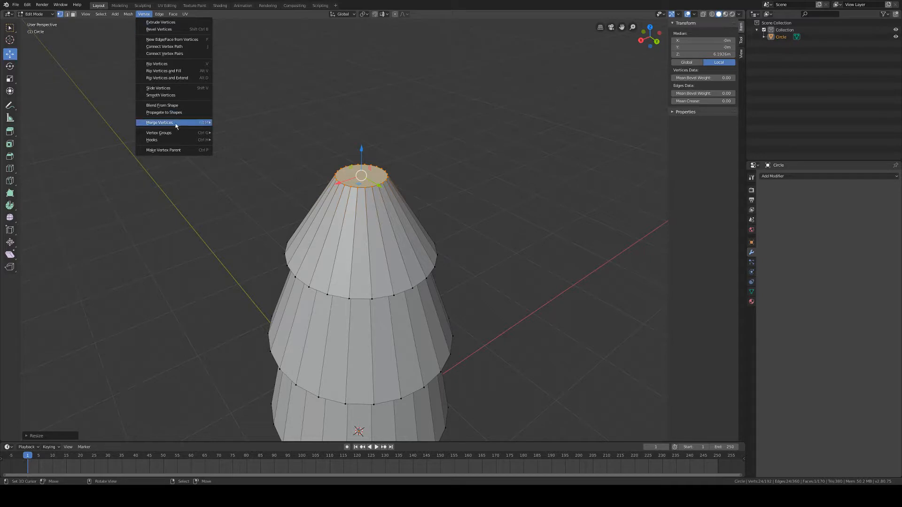
pyautogui.moveTo(187, 124)
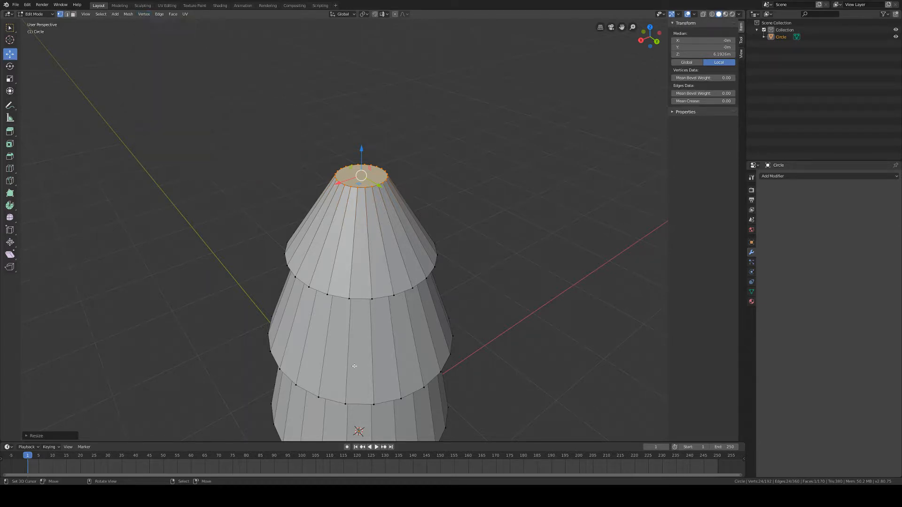
pyautogui.click(143, 14)
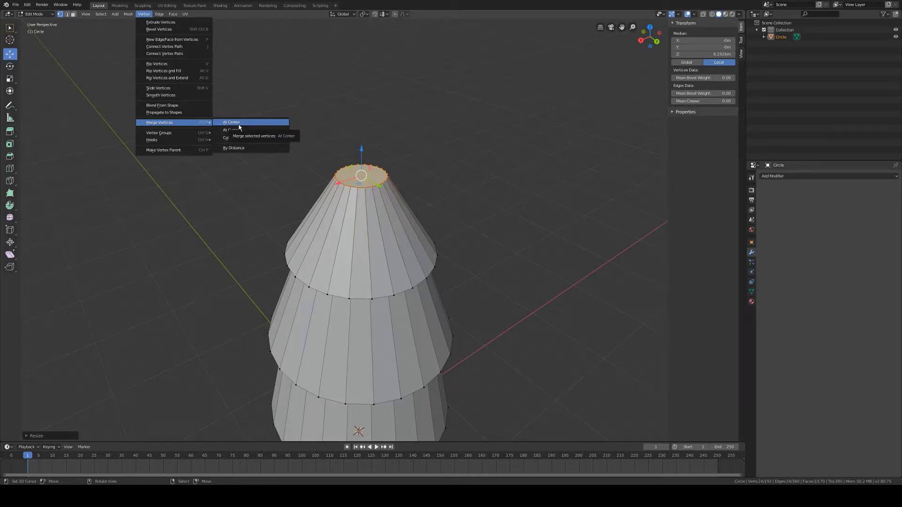
pyautogui.click(237, 123)
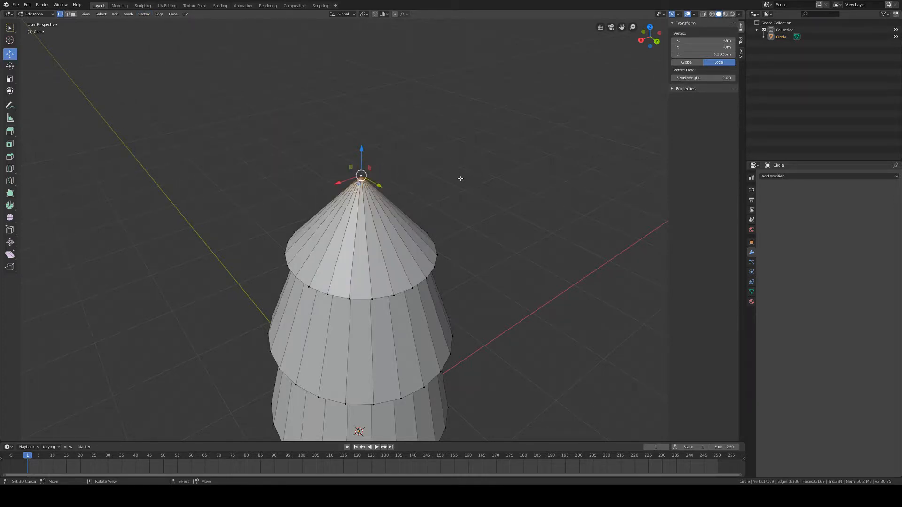
# Raise the tip vertex along Z to about 6.58 m on local Z and check the tree's overall shape
pyautogui.moveTo(361, 148); pyautogui.dragTo(362, 136)
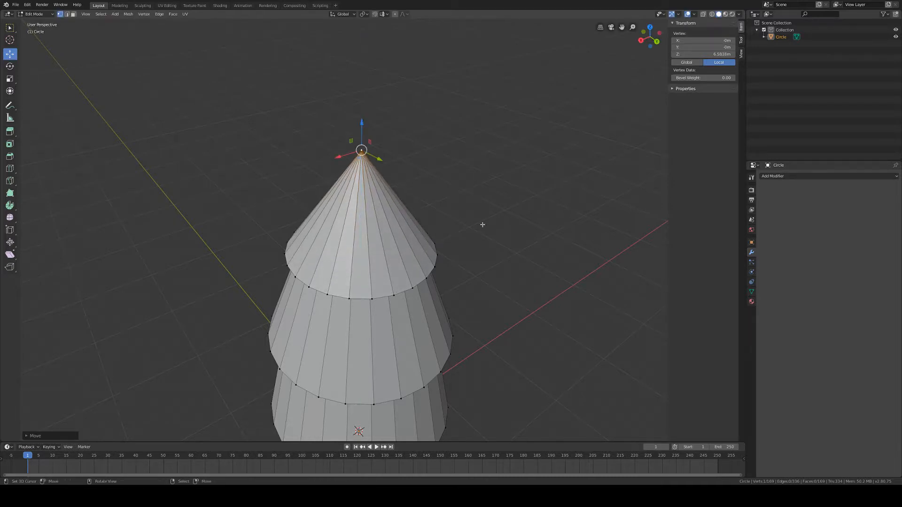
pyautogui.scroll(-3, 492, 260)
pyautogui.moveTo(453, 344); pyautogui.dragTo(402, 266, button='middle')
pyautogui.scroll(3, 460, 306)
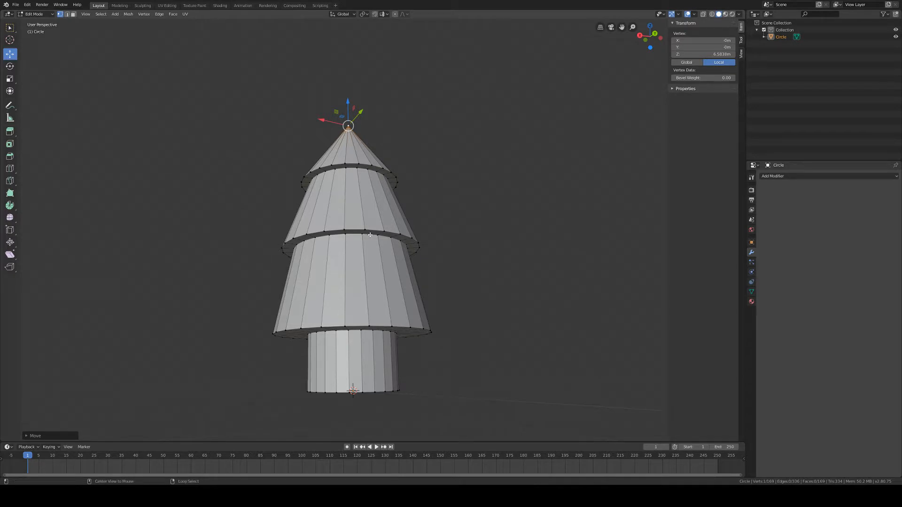
# Select the two edge loops at the base of the middle foliage tier and scale them slightly inward
pyautogui.hotkey('alt', 'a')
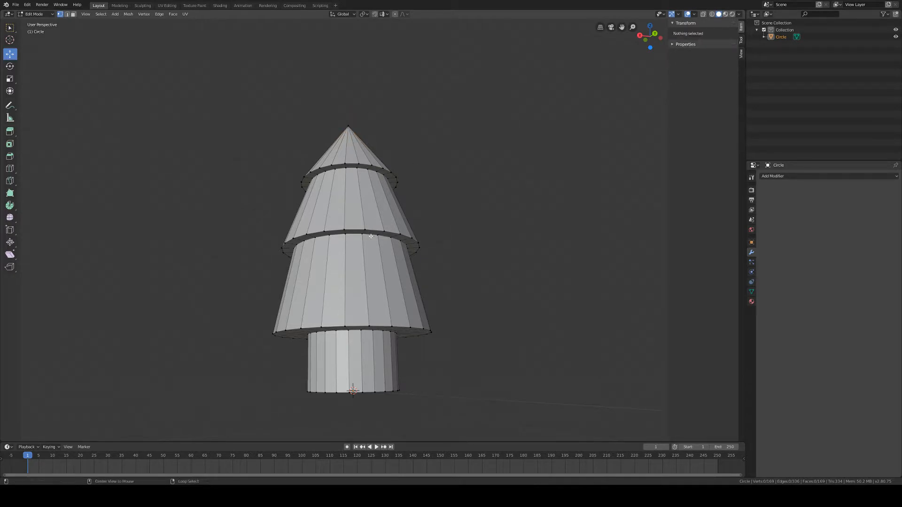
pyautogui.keyDown('alt'); pyautogui.click(370, 234); pyautogui.keyUp('alt')
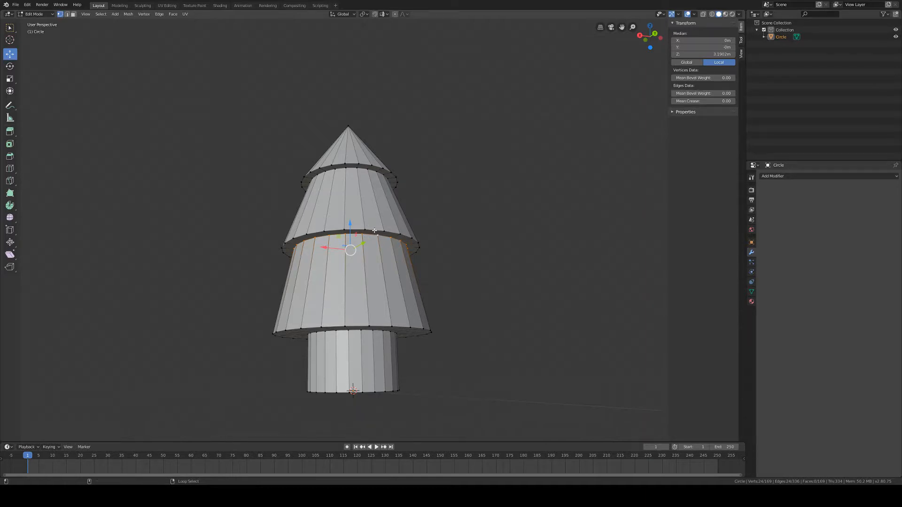
pyautogui.keyDown('alt'); pyautogui.keyDown('shift'); pyautogui.click(374, 230); pyautogui.keyUp('shift'); pyautogui.keyUp('alt')
pyautogui.moveTo(465, 219); pyautogui.dragTo(463, 246, button='middle')
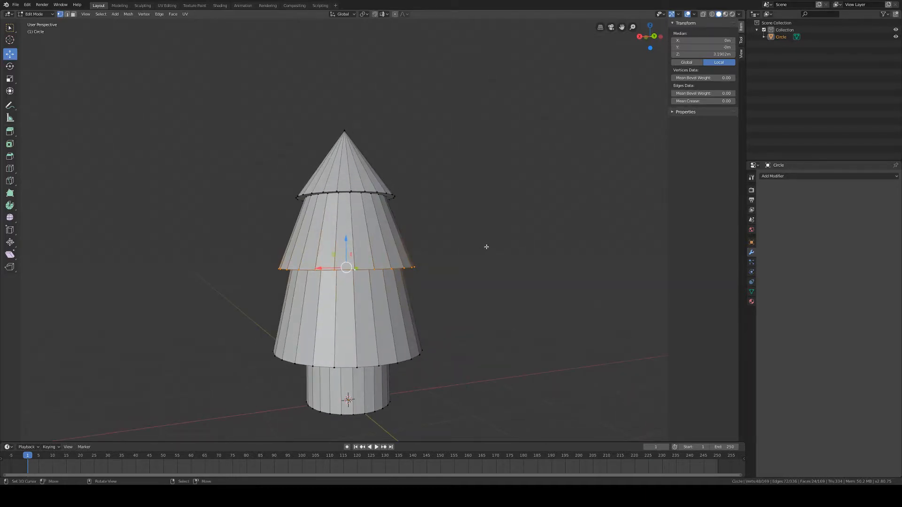
pyautogui.press('s')
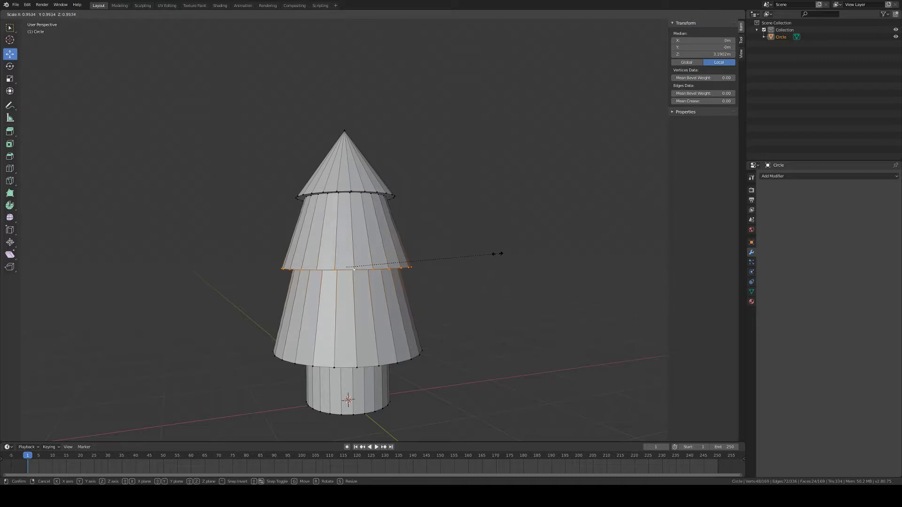
pyautogui.click(492, 254)
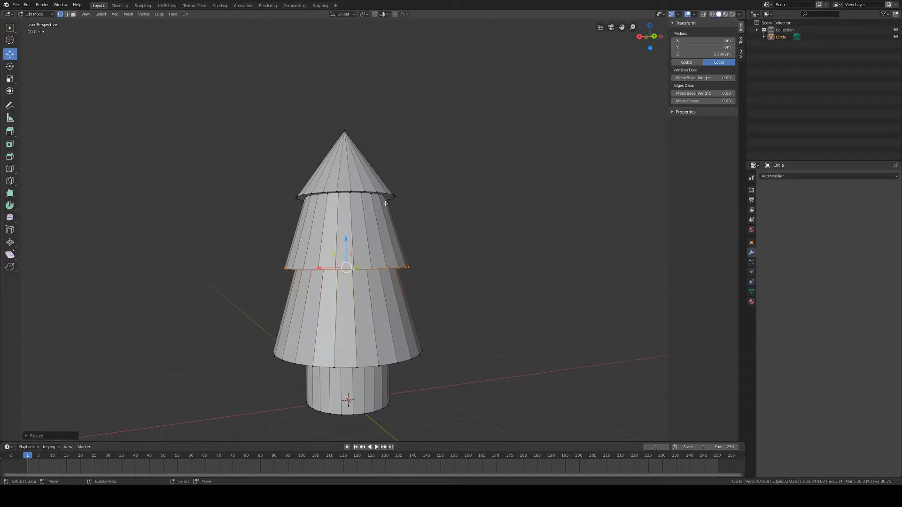
# Scale the two edge loops at the base of the top foliage tier inward to about 0.79, and clear the selection
pyautogui.keyDown('alt'); pyautogui.click(358, 193); pyautogui.keyUp('alt')
pyautogui.keyDown('alt'); pyautogui.keyDown('shift'); pyautogui.click(323, 196); pyautogui.keyUp('shift'); pyautogui.keyUp('alt')
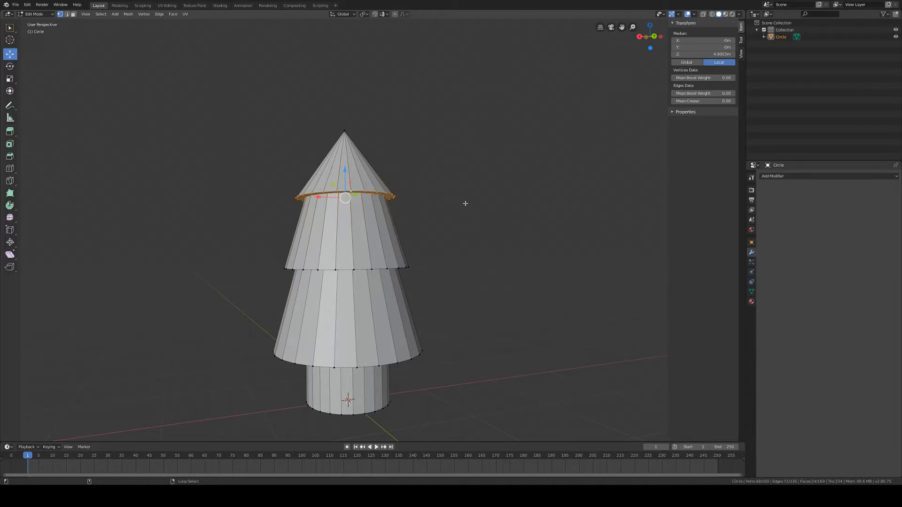
pyautogui.press('s')
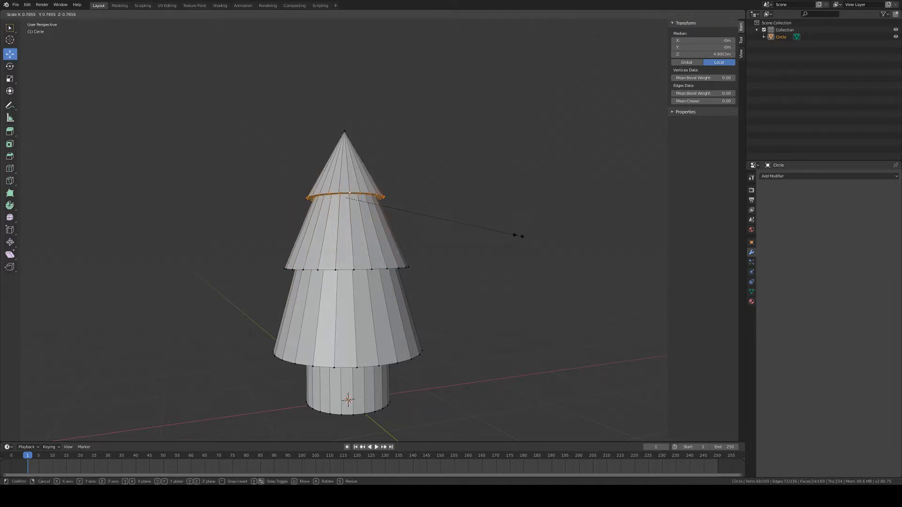
pyautogui.click(520, 236)
pyautogui.scroll(-3, 493, 248)
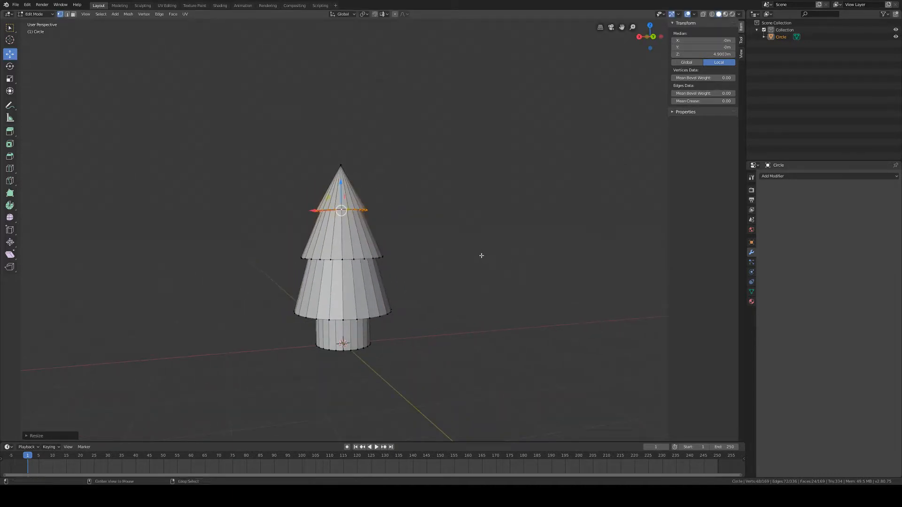
pyautogui.hotkey('alt', 'a')
# Try to shrink the trunk by uniformly scaling its upper and lower vertex loops together
pyautogui.moveTo(452, 267); pyautogui.dragTo(437, 280, button='middle')
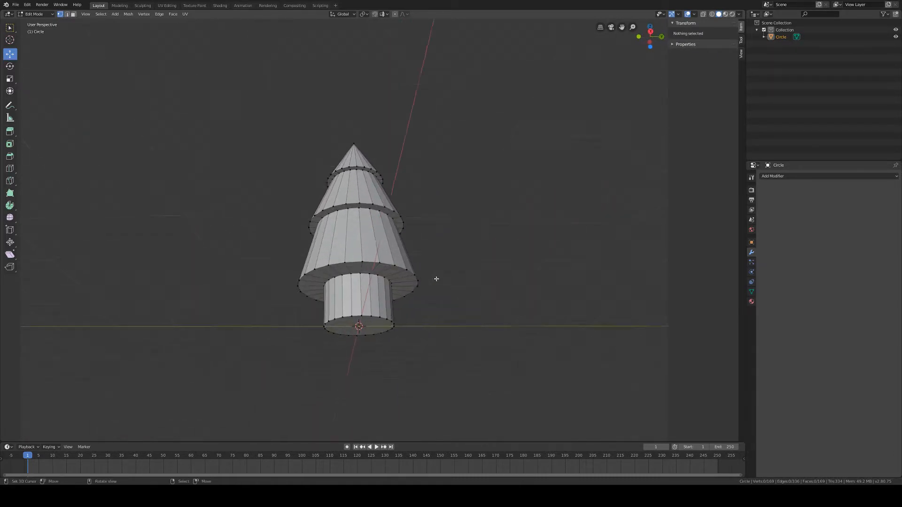
pyautogui.scroll(2, 436, 279)
pyautogui.keyDown('alt'); pyautogui.rightClick(369, 284); pyautogui.keyUp('alt')
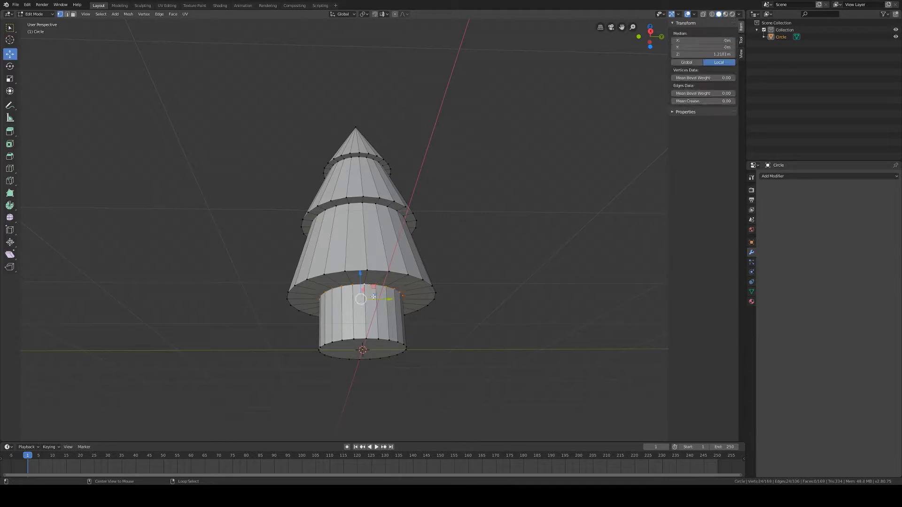
pyautogui.keyDown('alt'); pyautogui.keyDown('shift'); pyautogui.rightClick(374, 340); pyautogui.keyUp('shift'); pyautogui.keyUp('alt')
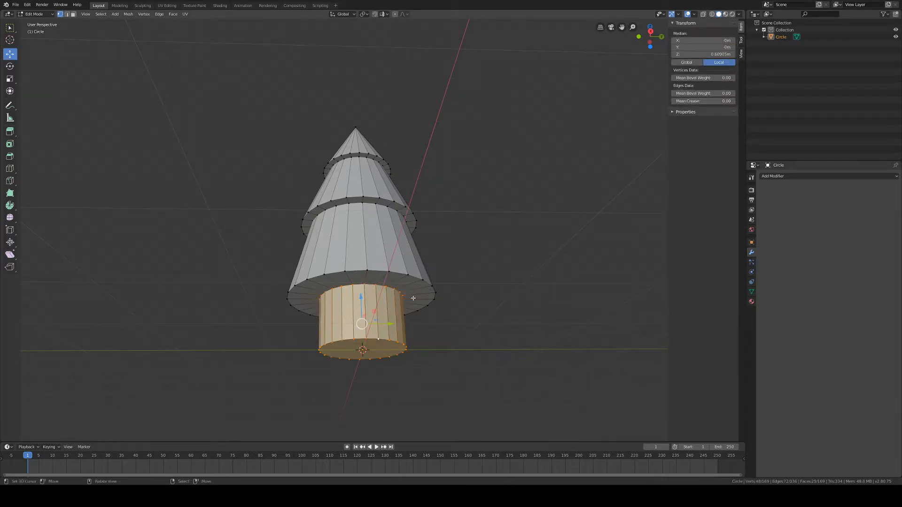
pyautogui.press('s')
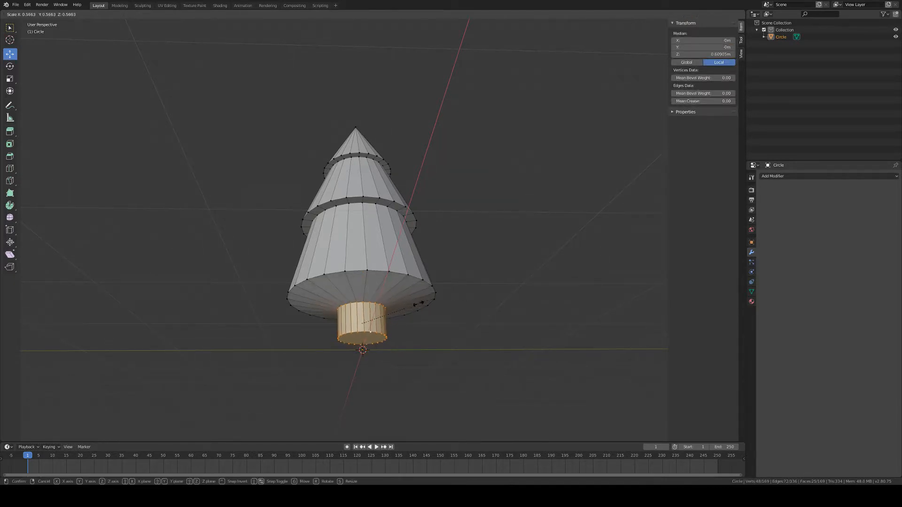
pyautogui.click(399, 306)
pyautogui.moveTo(399, 307); pyautogui.dragTo(409, 344, button='middle')
pyautogui.hotkey('alt', 'a')
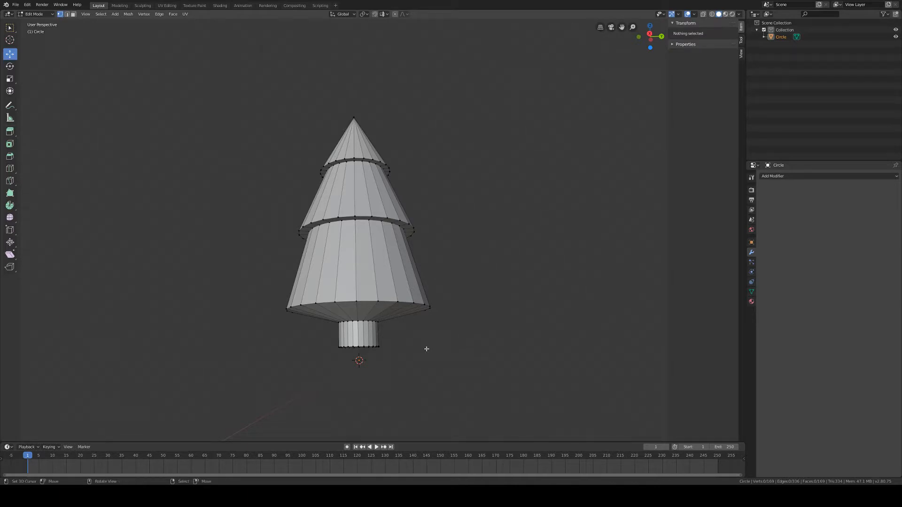
pyautogui.hotkey('ctrl', 'z')
pyautogui.hotkey('ctrl', 'z')
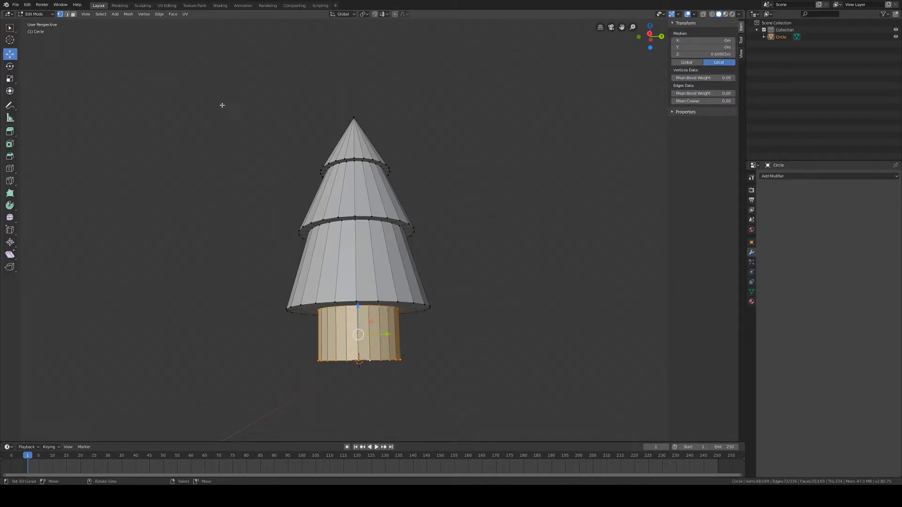
# Narrow the trunk by scaling its top and bottom edge loops inward, using edge selection and the Individual Origins pivot
pyautogui.click(67, 13)
pyautogui.moveTo(228, 164); pyautogui.dragTo(343, 264, button='middle')
pyautogui.keyDown('alt'); pyautogui.click(358, 277); pyautogui.keyUp('alt')
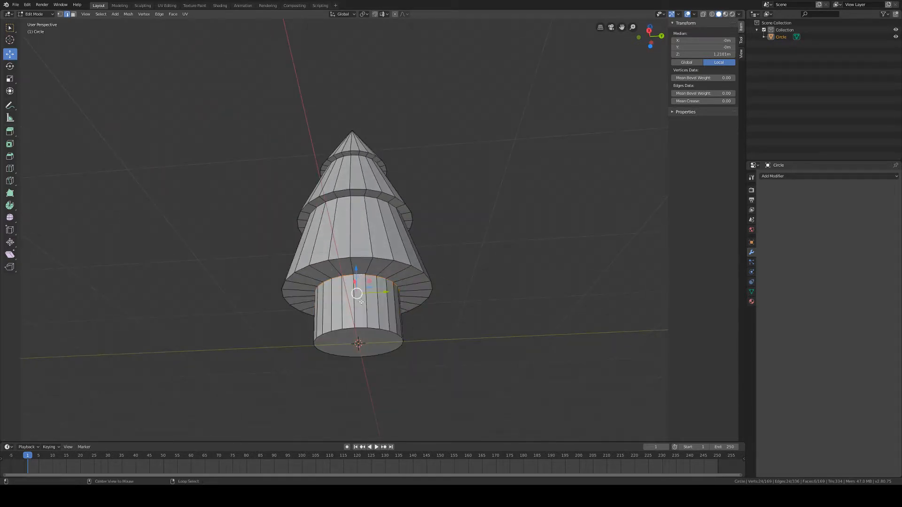
pyautogui.keyDown('alt'); pyautogui.keyDown('shift'); pyautogui.click(361, 327); pyautogui.keyUp('shift'); pyautogui.keyUp('alt')
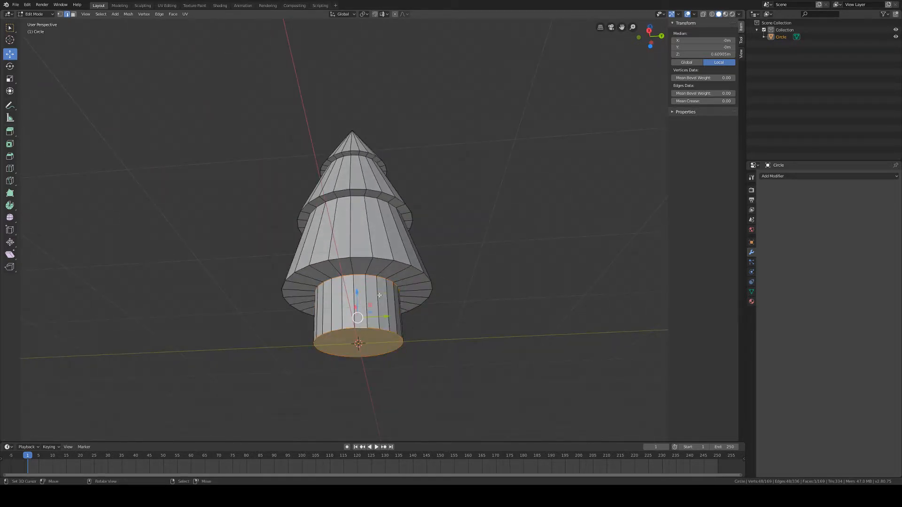
pyautogui.moveTo(434, 289); pyautogui.dragTo(451, 309, button='middle')
pyautogui.moveTo(535, 323); pyautogui.dragTo(395, 187, button='middle')
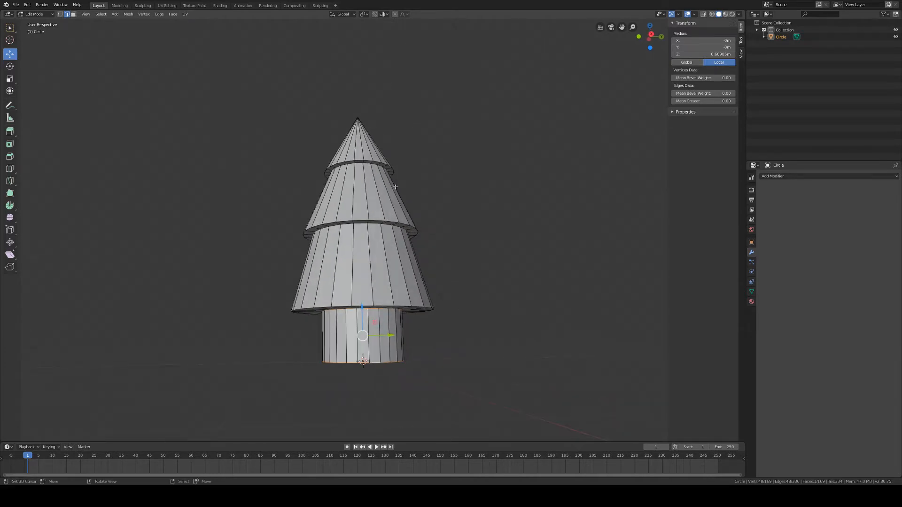
pyautogui.click(364, 14)
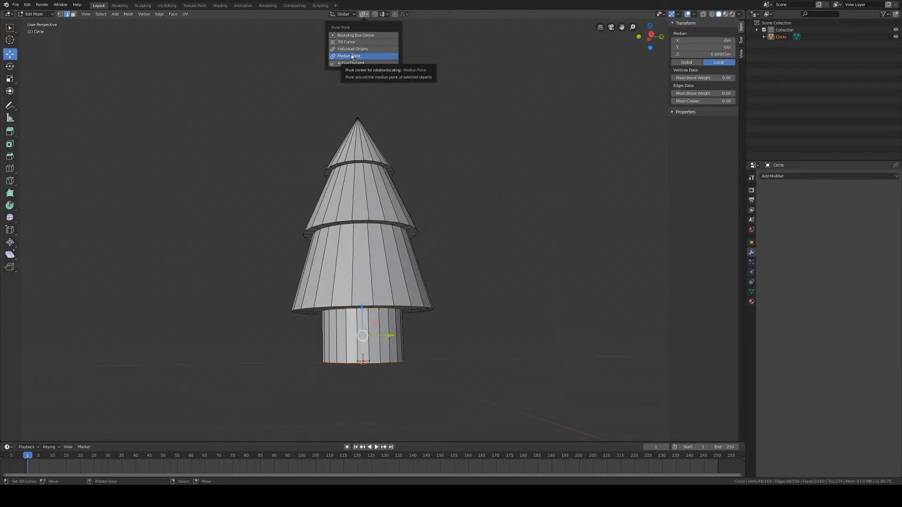
pyautogui.click(360, 49)
pyautogui.moveTo(514, 264); pyautogui.dragTo(462, 256, button='middle')
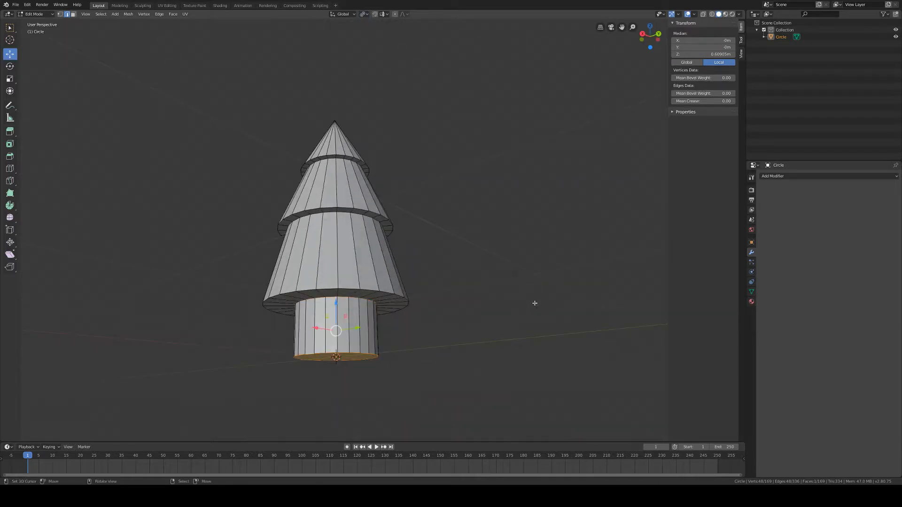
pyautogui.press('s')
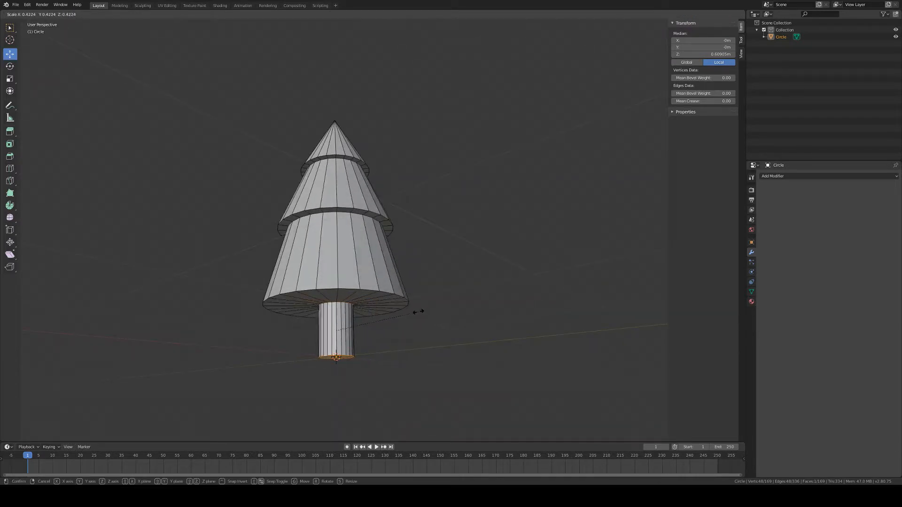
pyautogui.click(443, 312)
pyautogui.moveTo(443, 312); pyautogui.dragTo(417, 315, button='middle')
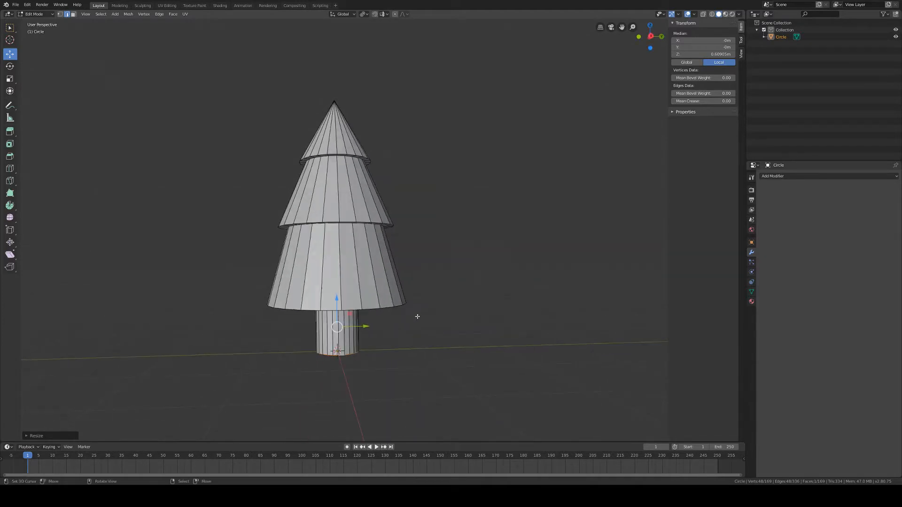
# In vertex selection, select every other vertex around the bottom tier's outer rim and lower them about 0.14 m along Z
pyautogui.click(62, 15)
pyautogui.moveTo(322, 268); pyautogui.dragTo(337, 271, button='middle')
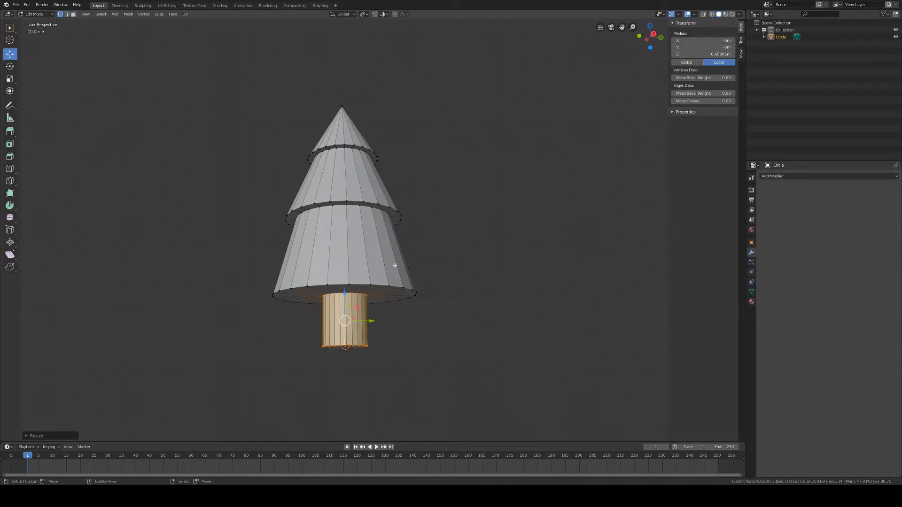
pyautogui.rightClick(370, 285)
pyautogui.keyDown('shift'); pyautogui.rightClick(328, 285); pyautogui.keyUp('shift')
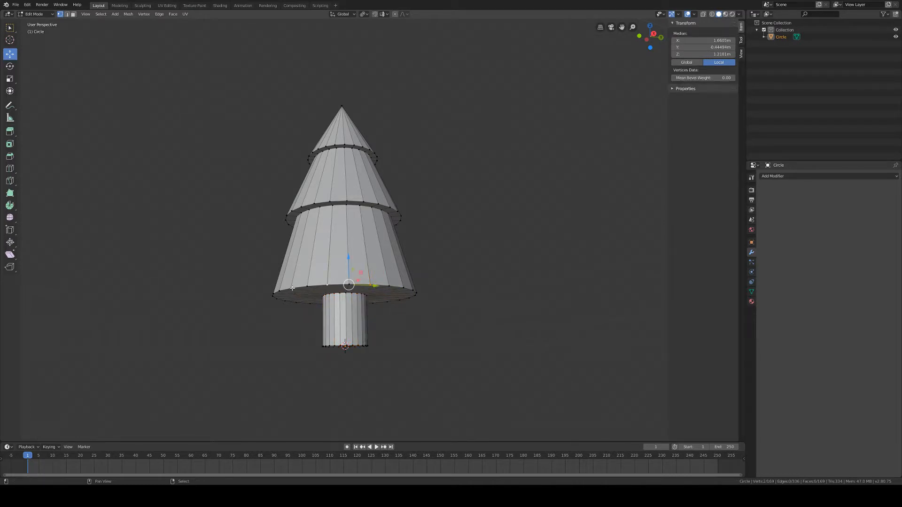
pyautogui.keyDown('shift'); pyautogui.rightClick(291, 289); pyautogui.keyUp('shift')
pyautogui.moveTo(276, 295); pyautogui.dragTo(376, 312, button='middle')
pyautogui.keyDown('shift'); pyautogui.rightClick(355, 309); pyautogui.keyUp('shift')
pyautogui.keyDown('shift'); pyautogui.rightClick(321, 309); pyautogui.keyUp('shift')
pyautogui.keyDown('shift'); pyautogui.rightClick(355, 308); pyautogui.keyUp('shift')
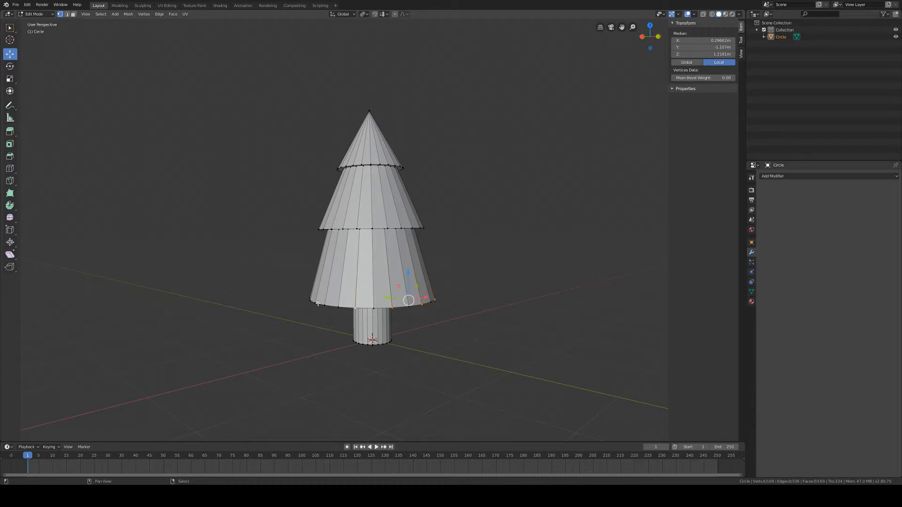
pyautogui.keyDown('shift'); pyautogui.rightClick(324, 305); pyautogui.keyUp('shift')
pyautogui.moveTo(315, 306); pyautogui.dragTo(386, 313, button='middle')
pyautogui.keyDown('shift'); pyautogui.rightClick(331, 308); pyautogui.keyUp('shift')
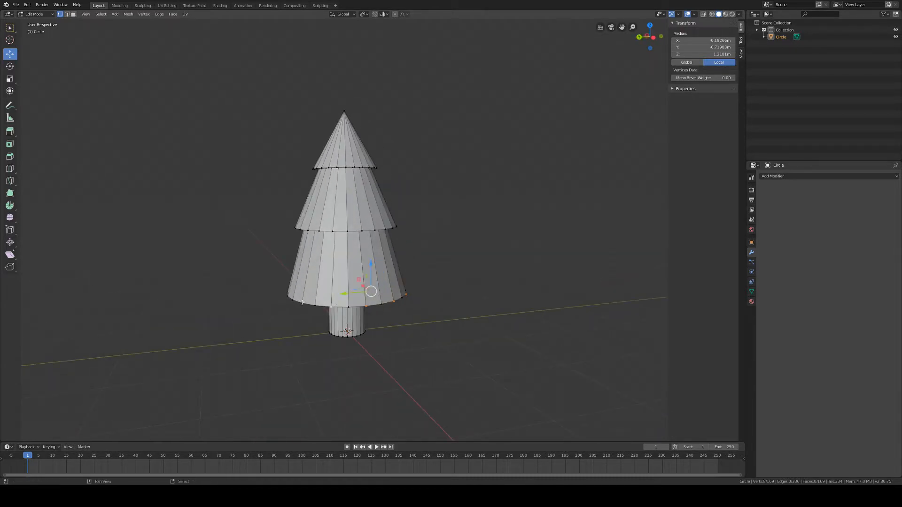
pyautogui.keyDown('shift'); pyautogui.rightClick(302, 304); pyautogui.keyUp('shift')
pyautogui.moveTo(290, 315); pyautogui.dragTo(347, 318, button='middle')
pyautogui.keyDown('shift'); pyautogui.rightClick(305, 309); pyautogui.keyUp('shift')
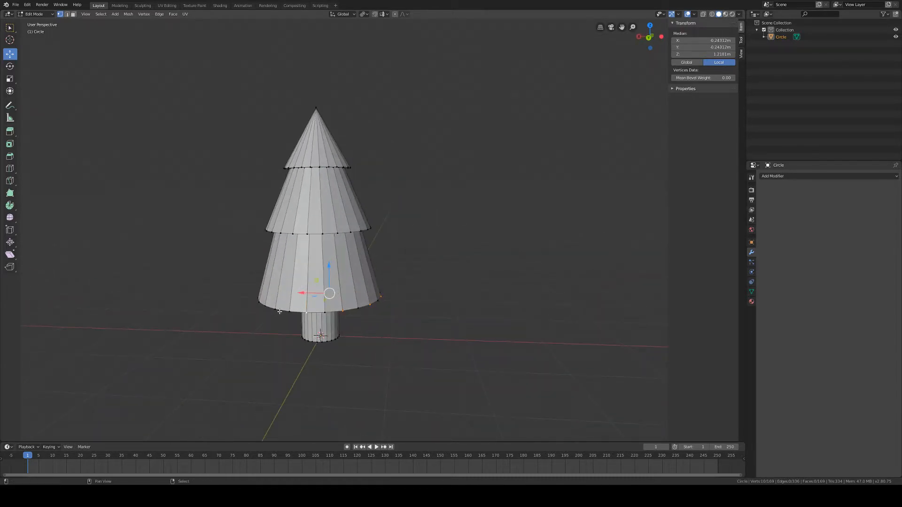
pyautogui.keyDown('shift'); pyautogui.rightClick(276, 309); pyautogui.keyUp('shift')
pyautogui.moveTo(267, 302); pyautogui.dragTo(340, 290, button='middle')
pyautogui.keyDown('shift'); pyautogui.rightClick(342, 306); pyautogui.keyUp('shift')
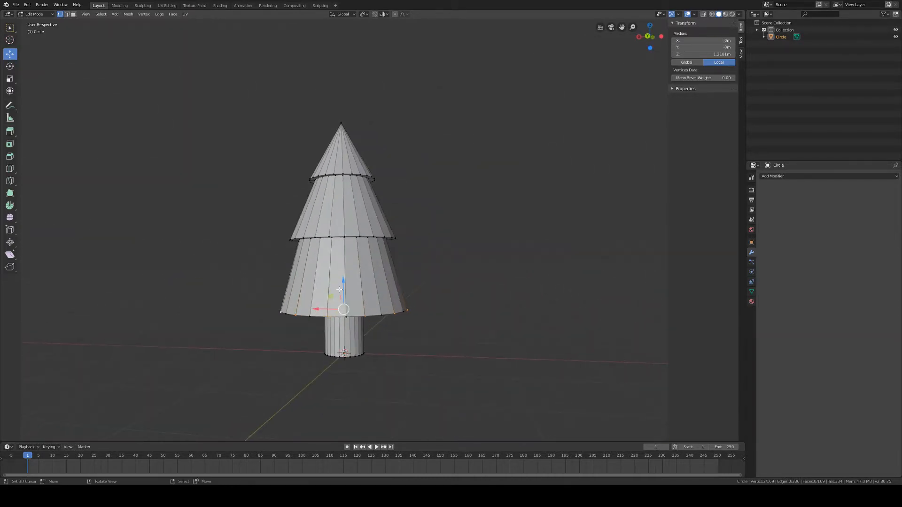
pyautogui.moveTo(343, 282); pyautogui.dragTo(343, 288)
pyautogui.moveTo(436, 295); pyautogui.dragTo(422, 296, button='middle')
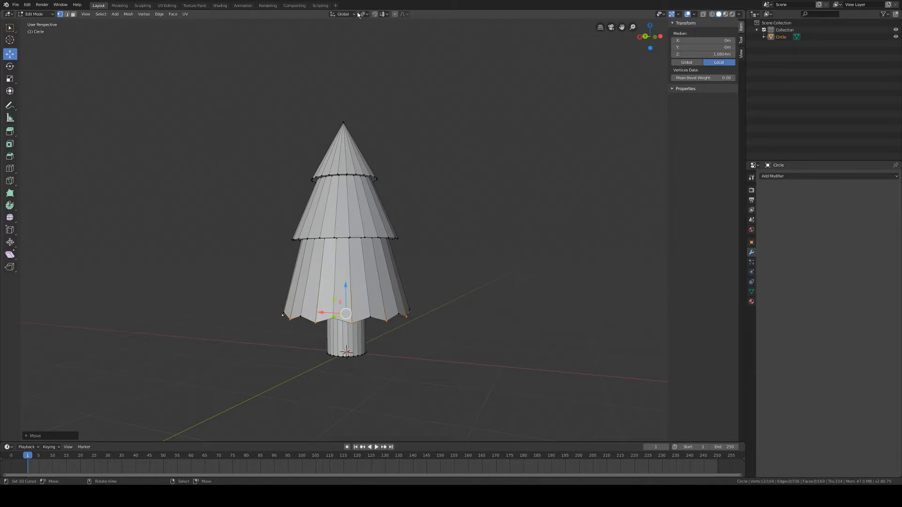
# Set the pivot point to Median Point and scale the bottom tier's lowered rim vertices outward to about 1.05
pyautogui.click(361, 14)
pyautogui.click(358, 56)
pyautogui.click(364, 14)
pyautogui.click(364, 14)
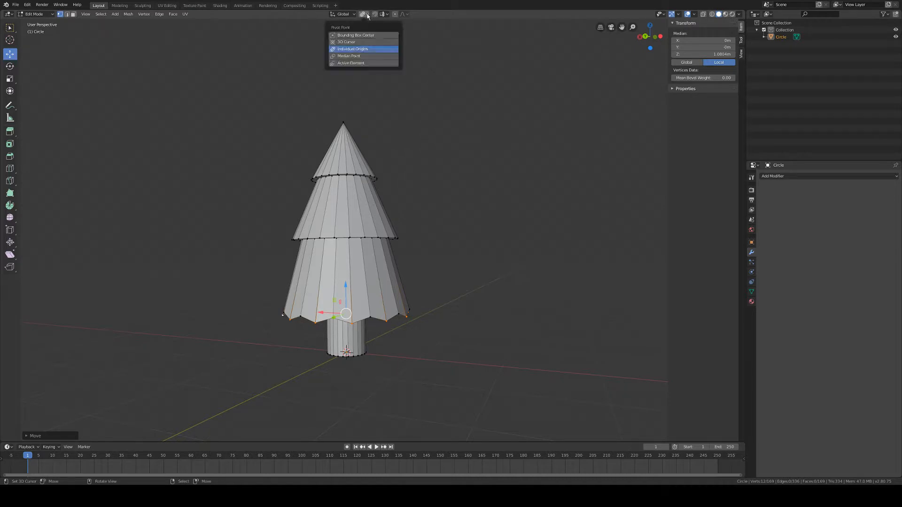
pyautogui.click(355, 58)
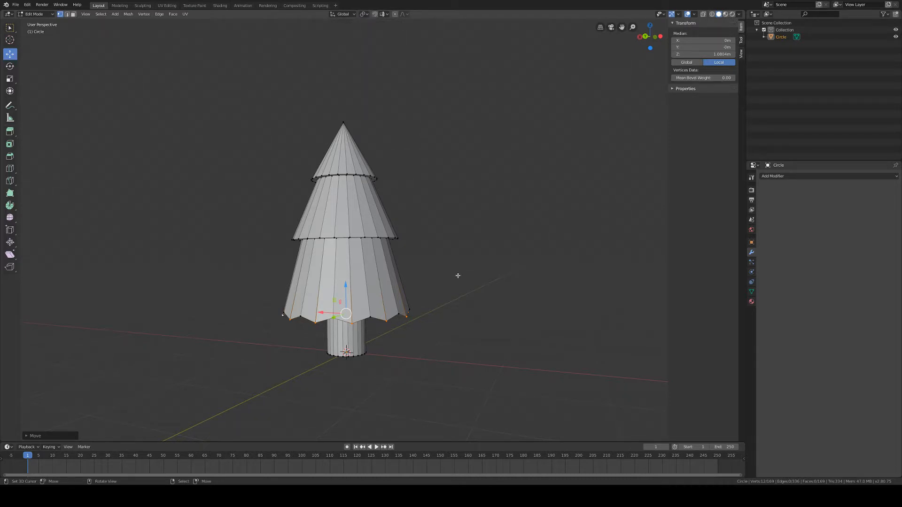
pyautogui.press('s')
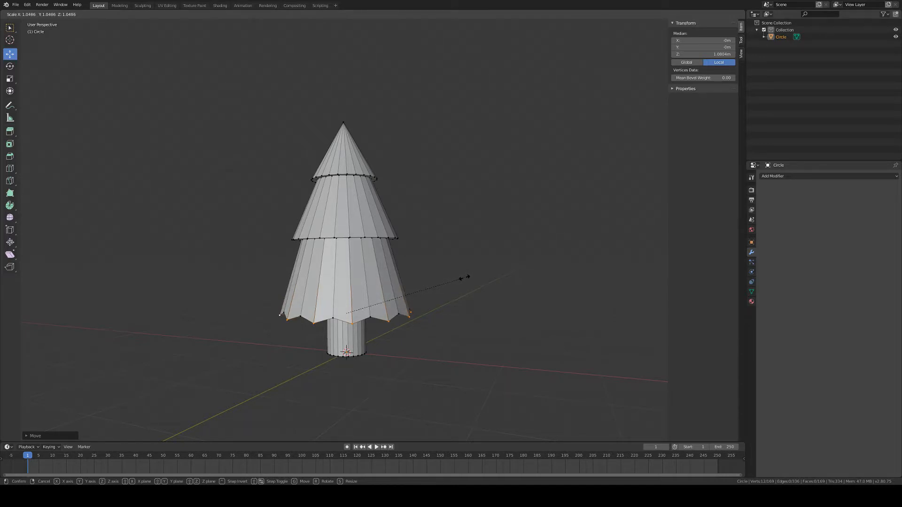
pyautogui.click(464, 277)
# Select every other vertex around the middle tier's outer rim and lower them about 0.18 m along Z
pyautogui.moveTo(504, 282); pyautogui.dragTo(401, 295, button='middle')
pyautogui.click(363, 269)
pyautogui.keyDown('shift'); pyautogui.click(313, 274); pyautogui.keyUp('shift')
pyautogui.keyDown('shift'); pyautogui.rightClick(318, 270); pyautogui.keyUp('shift')
pyautogui.moveTo(318, 269); pyautogui.dragTo(394, 280, button='middle')
pyautogui.keyDown('shift'); pyautogui.rightClick(351, 277); pyautogui.keyUp('shift')
pyautogui.keyDown('shift'); pyautogui.rightClick(321, 277); pyautogui.keyUp('shift')
pyautogui.moveTo(321, 277); pyautogui.dragTo(373, 260, button='middle')
pyautogui.keyDown('shift'); pyautogui.click(329, 281); pyautogui.keyUp('shift')
pyautogui.keyDown('shift'); pyautogui.rightClick(350, 284); pyautogui.keyUp('shift')
pyautogui.keyDown('shift'); pyautogui.rightClick(319, 282); pyautogui.keyUp('shift')
pyautogui.keyDown('shift'); pyautogui.rightClick(338, 283); pyautogui.keyUp('shift')
pyautogui.keyDown('shift'); pyautogui.click(338, 283); pyautogui.keyUp('shift')
pyautogui.keyDown('shift'); pyautogui.click(331, 279); pyautogui.keyUp('shift')
pyautogui.keyDown('shift'); pyautogui.click(311, 278); pyautogui.keyUp('shift')
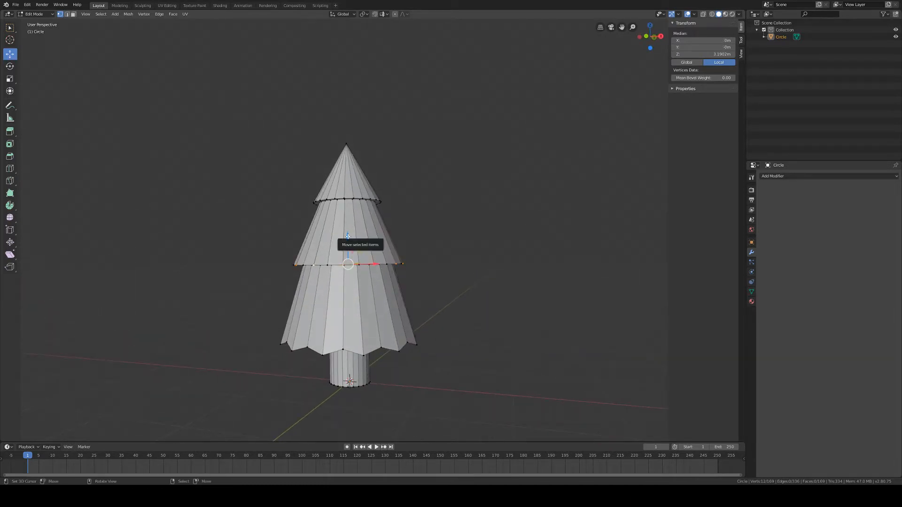
pyautogui.moveTo(348, 237); pyautogui.dragTo(347, 243)
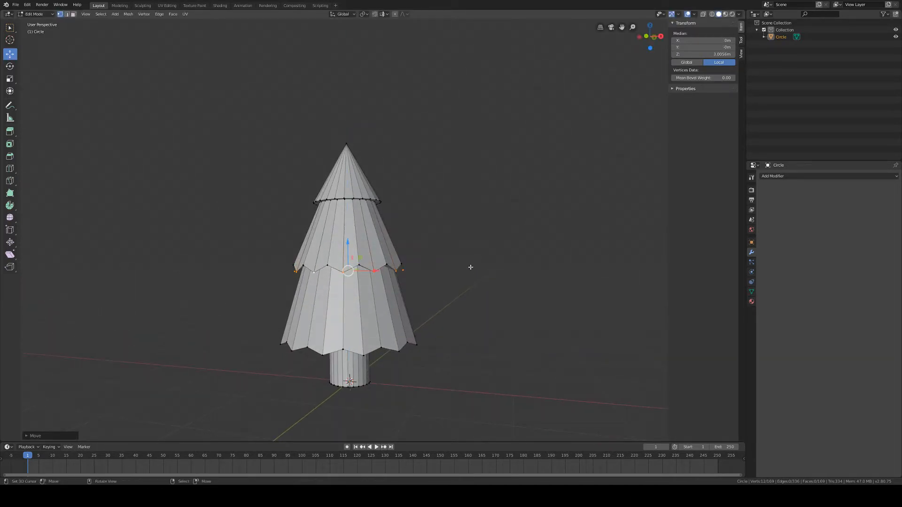
# Scale the middle tier's lowered rim vertices outward to about 1.06
pyautogui.press('s')
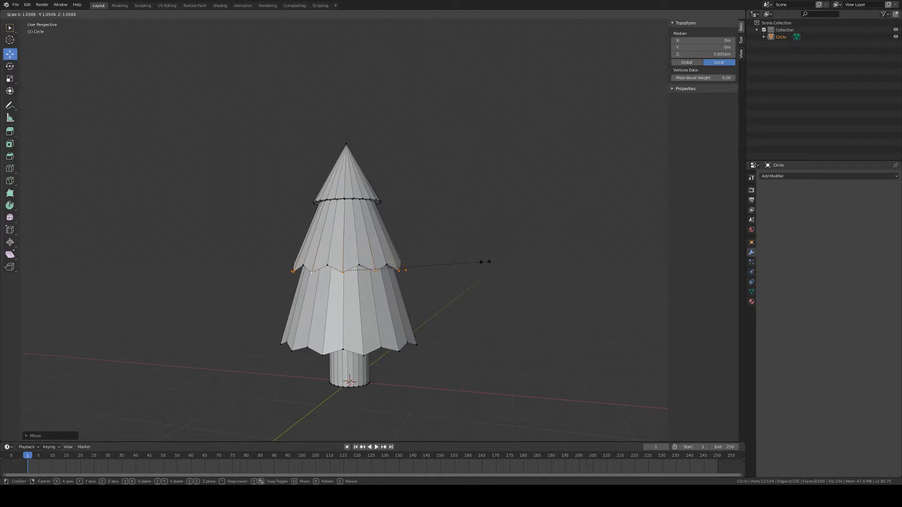
pyautogui.click(486, 262)
pyautogui.moveTo(493, 264); pyautogui.dragTo(398, 290, button='middle')
pyautogui.scroll(1, 380, 274)
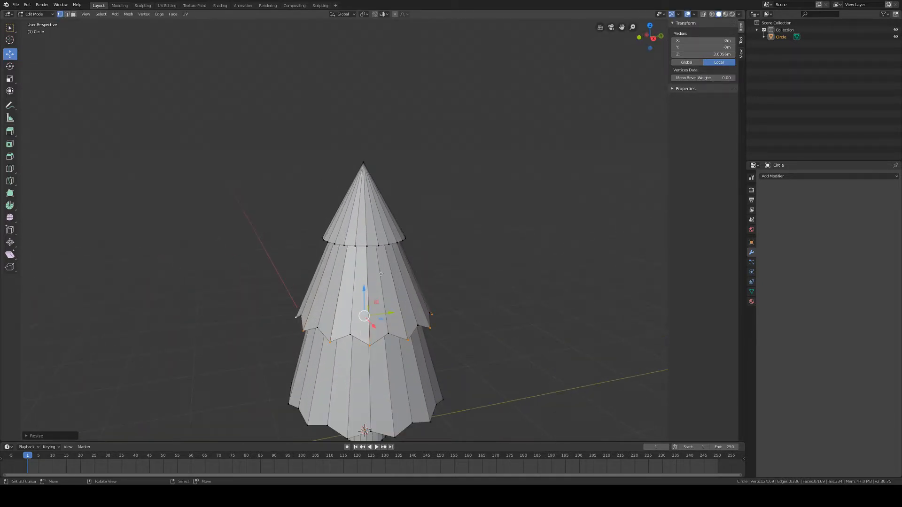
# Select every other vertex around the top tier's outer rim and lower them along Z to a median local height of about 4.82 m
pyautogui.click(356, 245)
pyautogui.moveTo(356, 245); pyautogui.dragTo(361, 248, button='middle')
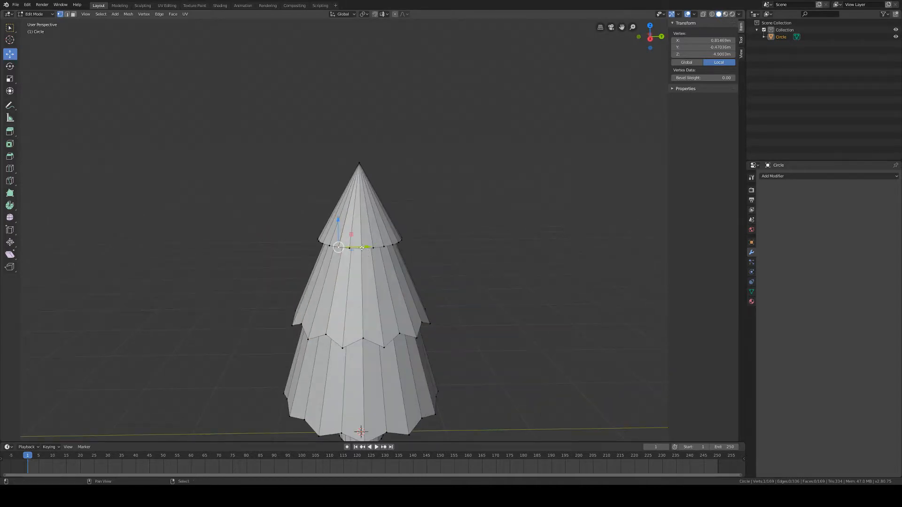
pyautogui.keyDown('shift'); pyautogui.click(361, 248); pyautogui.keyUp('shift')
pyautogui.moveTo(417, 245); pyautogui.dragTo(374, 254, button='middle')
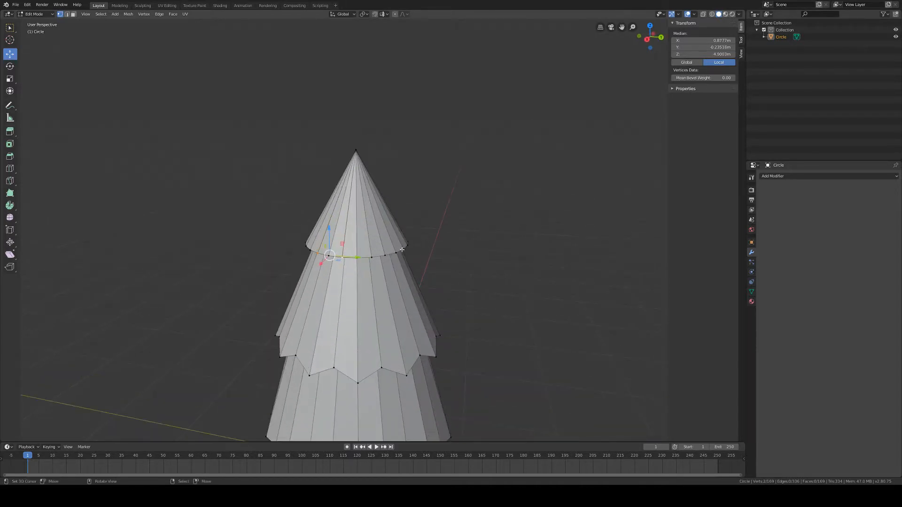
pyautogui.keyDown('shift'); pyautogui.click(372, 257); pyautogui.keyUp('shift')
pyautogui.keyDown('shift'); pyautogui.click(396, 254); pyautogui.keyUp('shift')
pyautogui.moveTo(446, 262); pyautogui.dragTo(358, 260, button='middle')
pyautogui.keyDown('shift'); pyautogui.click(366, 255); pyautogui.keyUp('shift')
pyautogui.keyDown('shift'); pyautogui.click(375, 260); pyautogui.keyUp('shift')
pyautogui.keyDown('shift'); pyautogui.click(362, 252); pyautogui.keyUp('shift')
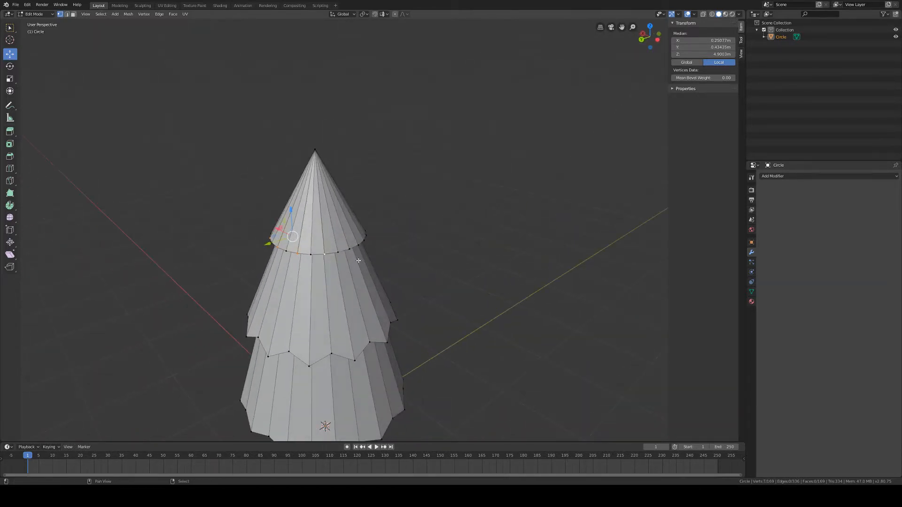
pyautogui.keyDown('shift'); pyautogui.click(355, 251); pyautogui.keyUp('shift')
pyautogui.moveTo(421, 258); pyautogui.dragTo(335, 255, button='middle')
pyautogui.keyDown('shift'); pyautogui.click(334, 248); pyautogui.keyUp('shift')
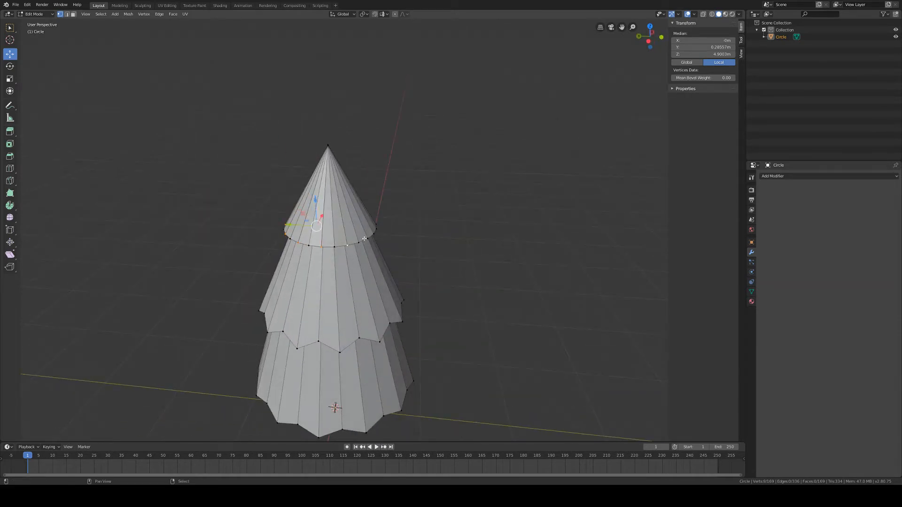
pyautogui.keyDown('shift'); pyautogui.click(357, 247); pyautogui.keyUp('shift')
pyautogui.moveTo(404, 249); pyautogui.dragTo(357, 248, button='middle')
pyautogui.keyDown('shift'); pyautogui.click(375, 243); pyautogui.keyUp('shift')
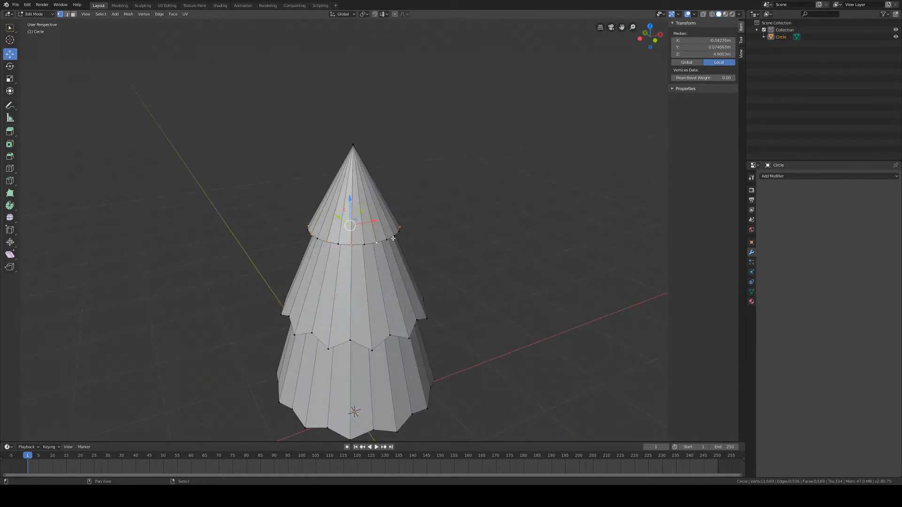
pyautogui.keyDown('shift'); pyautogui.click(395, 236); pyautogui.keyUp('shift')
pyautogui.moveTo(426, 274); pyautogui.dragTo(413, 264, button='middle')
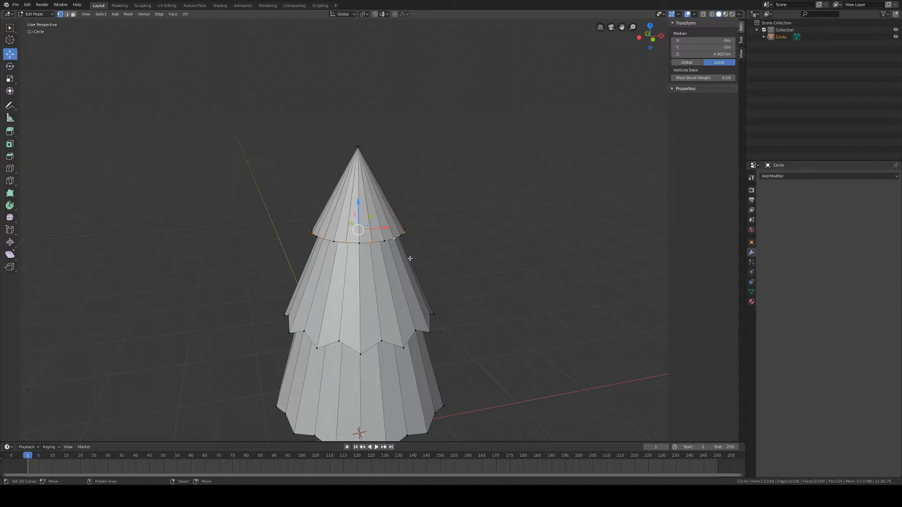
pyautogui.moveTo(361, 202); pyautogui.dragTo(359, 206)
# Scale the top tier's lowered rim vertices outward to about 1.04 and clear the selection
pyautogui.press('s')
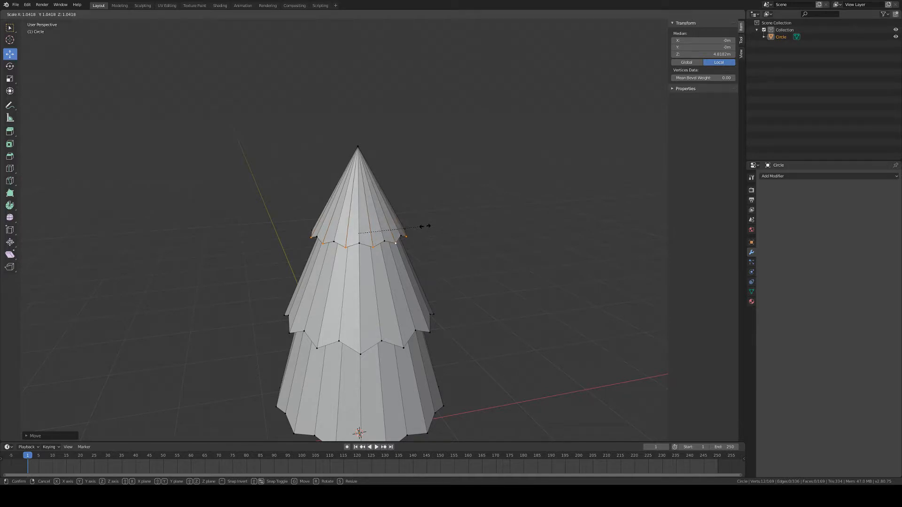
pyautogui.click(422, 226)
pyautogui.moveTo(422, 226); pyautogui.dragTo(470, 268, button='middle')
pyautogui.click(414, 279)
# Return to Object Mode and apply smooth shading to the whole tree
pyautogui.scroll(-4, 414, 278)
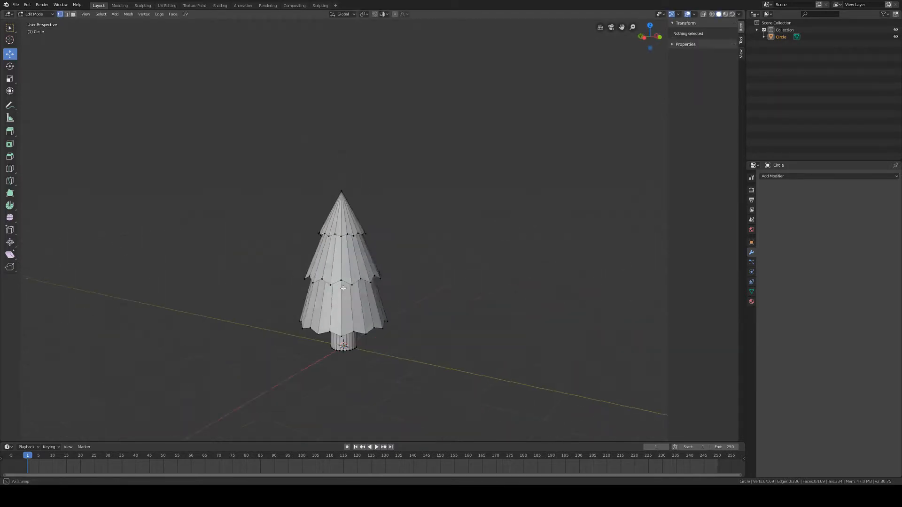
pyautogui.moveTo(414, 278); pyautogui.dragTo(473, 290, button='middle')
pyautogui.click(38, 16)
pyautogui.click(37, 22)
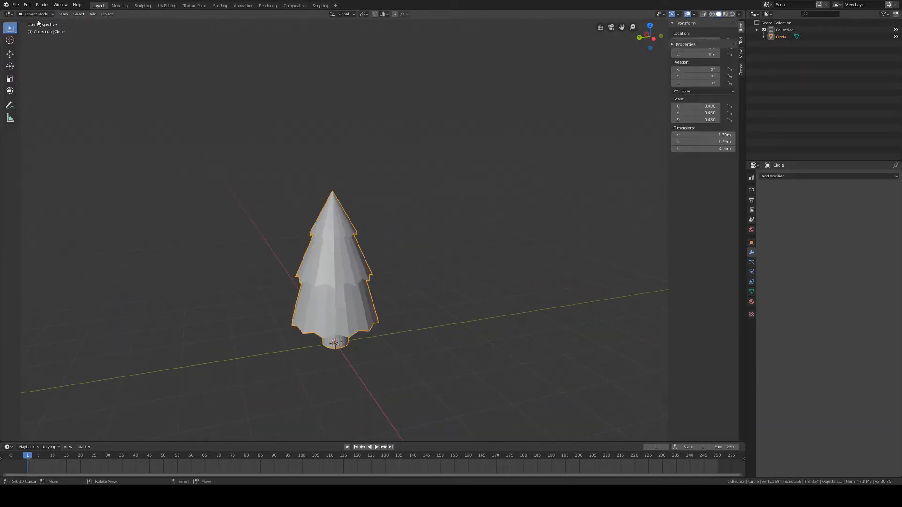
pyautogui.moveTo(244, 291); pyautogui.dragTo(368, 288, button='middle')
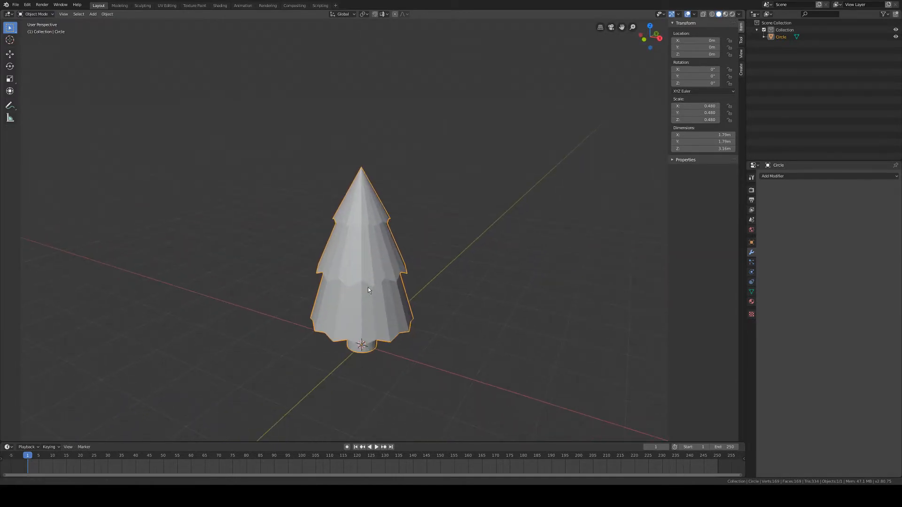
pyautogui.click(112, 14)
pyautogui.click(138, 155)
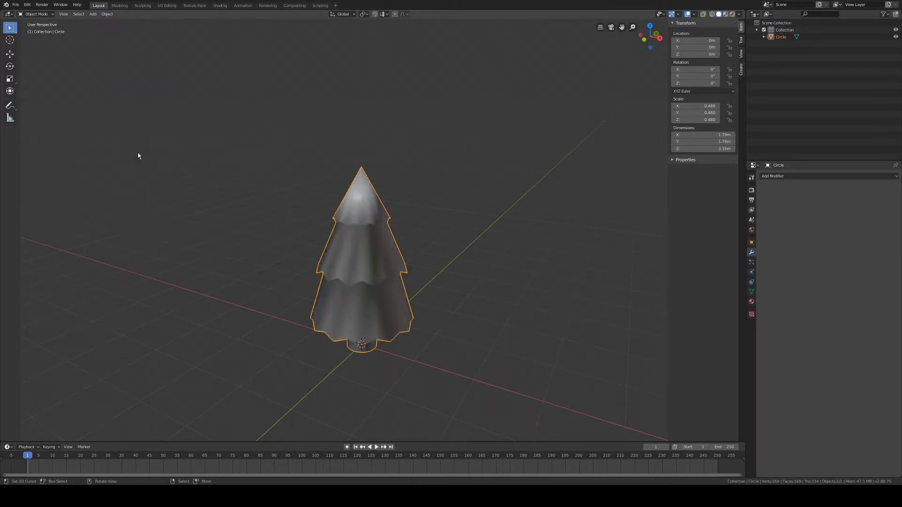
pyautogui.moveTo(312, 290); pyautogui.dragTo(418, 268, button='middle')
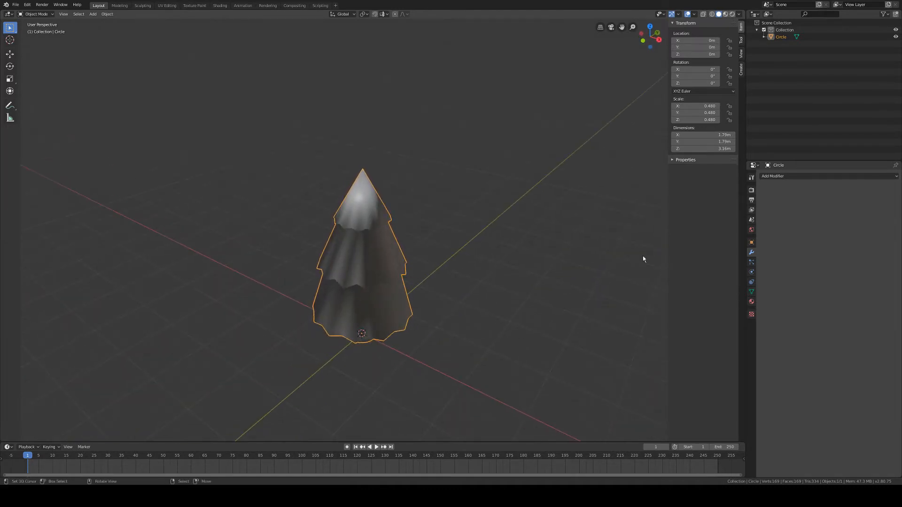
# Add an Edge Split modifier to the tree and set its split angle to 11°
pyautogui.click(775, 177)
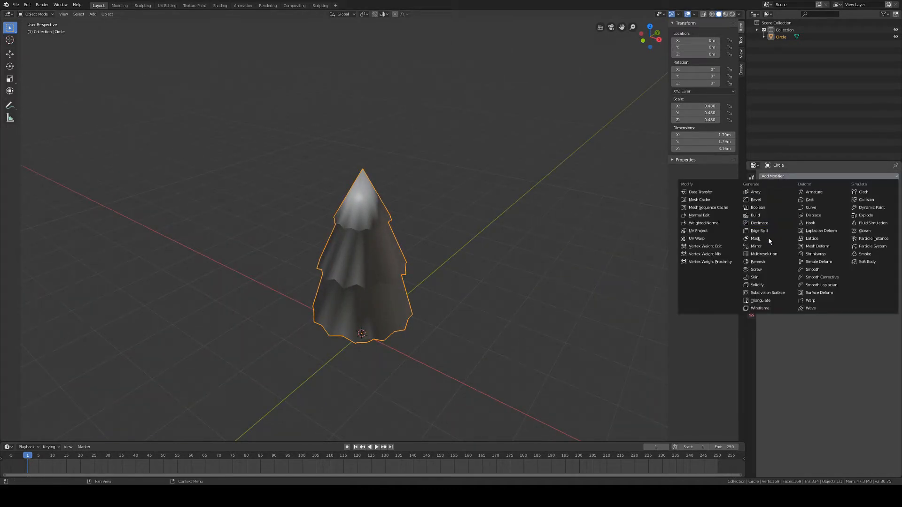
pyautogui.click(756, 232)
pyautogui.moveTo(506, 304); pyautogui.dragTo(538, 298, button='middle')
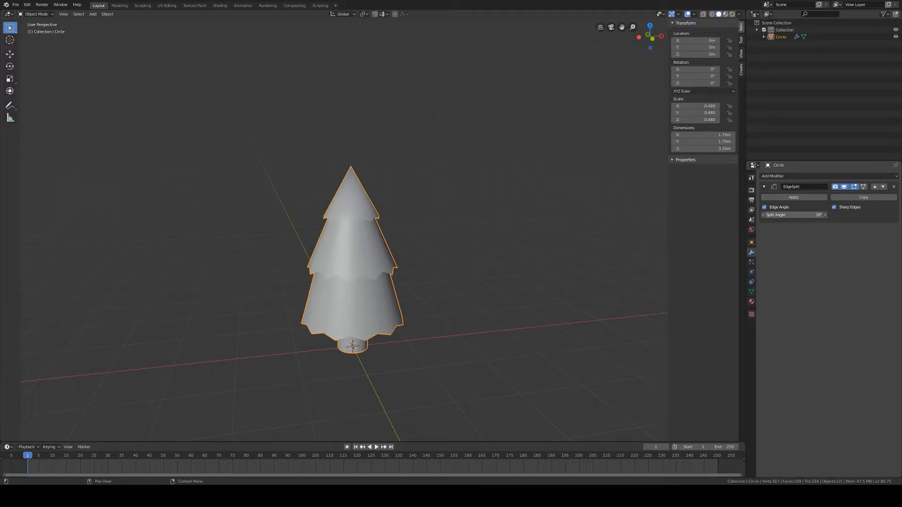
pyautogui.moveTo(799, 214); pyautogui.dragTo(780, 215)
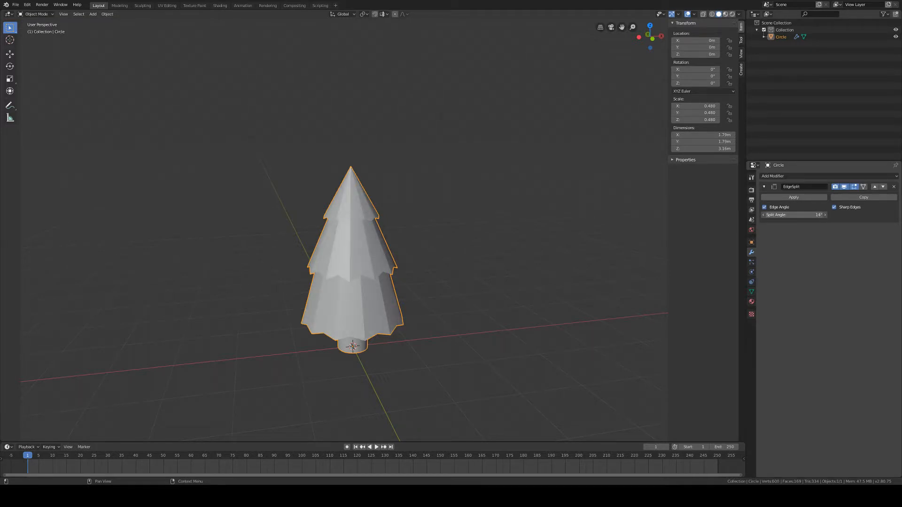
pyautogui.moveTo(474, 292); pyautogui.dragTo(436, 291, button='middle')
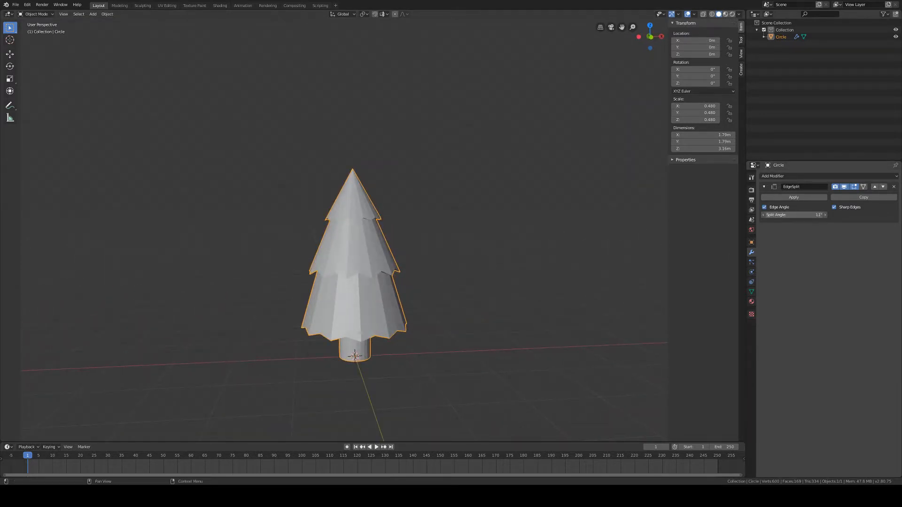
pyautogui.moveTo(500, 286); pyautogui.dragTo(531, 264, button='middle')
# In Edit Mode, select the trunk's top and bottom edge loops and separate the selected trunk geometry into its own object
pyautogui.moveTo(316, 356); pyautogui.dragTo(311, 262, button='middle')
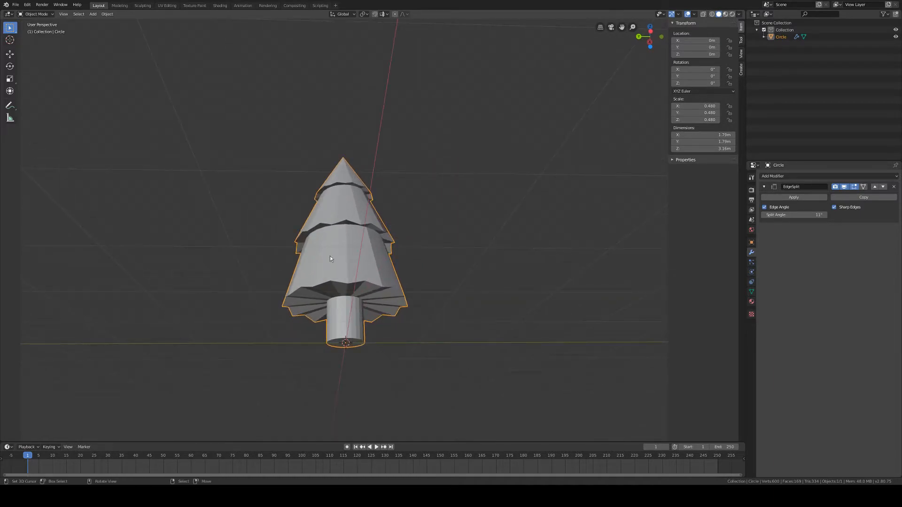
pyautogui.click(35, 14)
pyautogui.click(35, 31)
pyautogui.scroll(4, 291, 275)
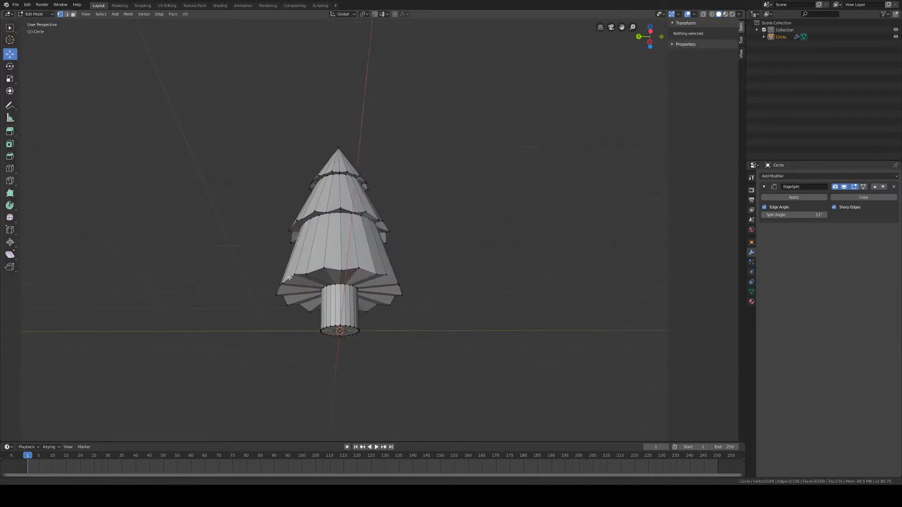
pyautogui.scroll(2, 290, 275)
pyautogui.scroll(-4, 316, 332)
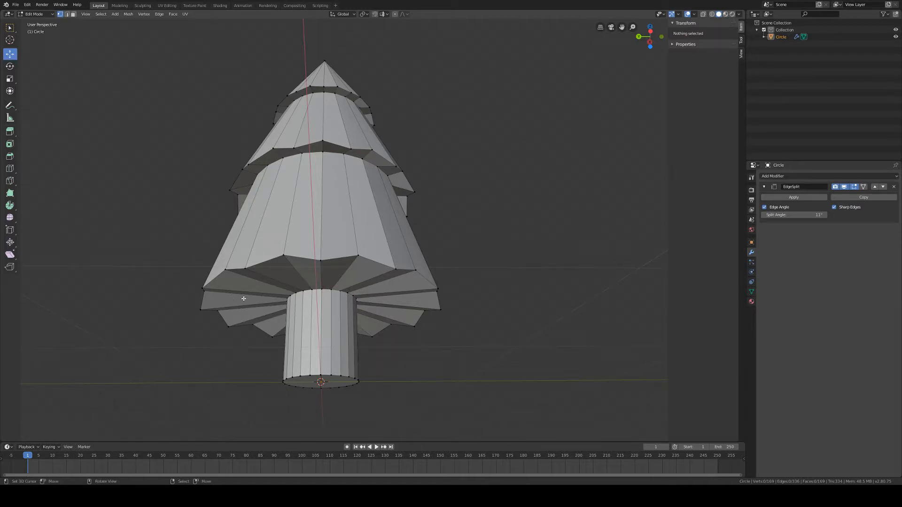
pyautogui.keyDown('alt'); pyautogui.click(317, 290); pyautogui.keyUp('alt')
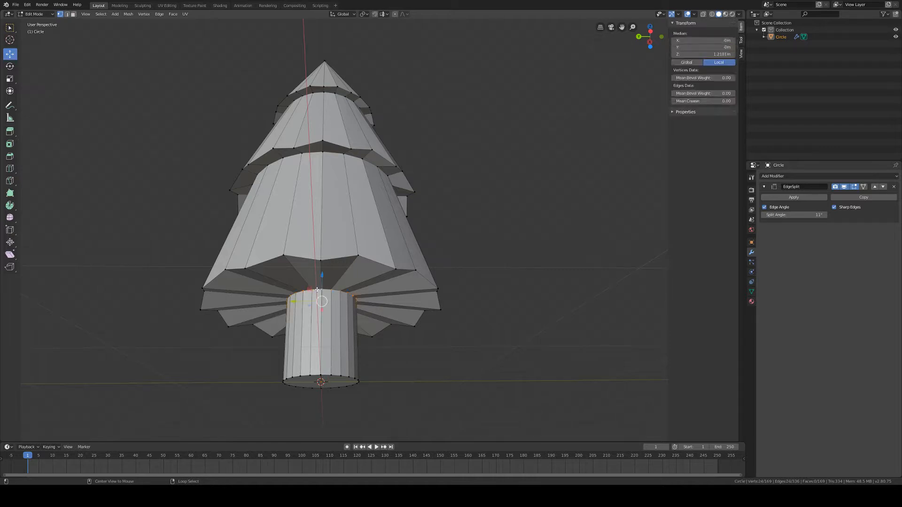
pyautogui.keyDown('alt'); pyautogui.keyDown('shift'); pyautogui.rightClick(312, 376); pyautogui.keyUp('shift'); pyautogui.keyUp('alt')
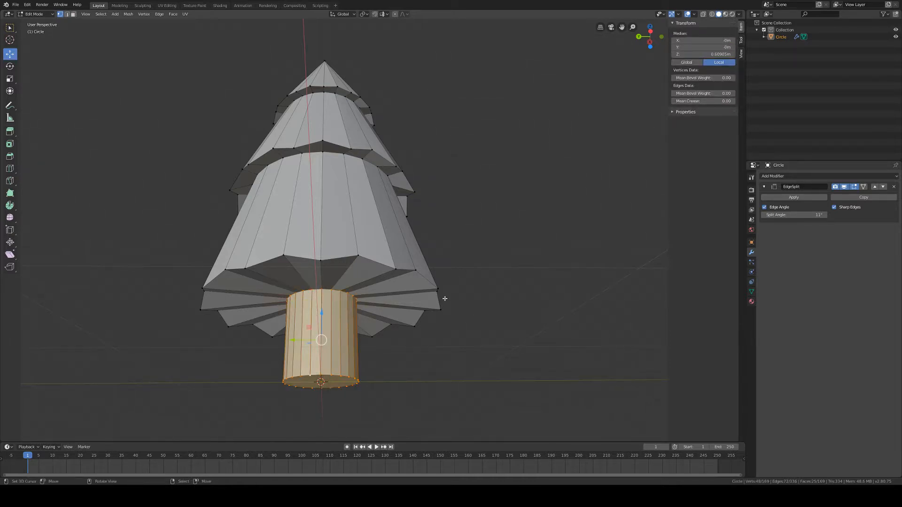
pyautogui.moveTo(445, 299); pyautogui.dragTo(441, 304, button='middle')
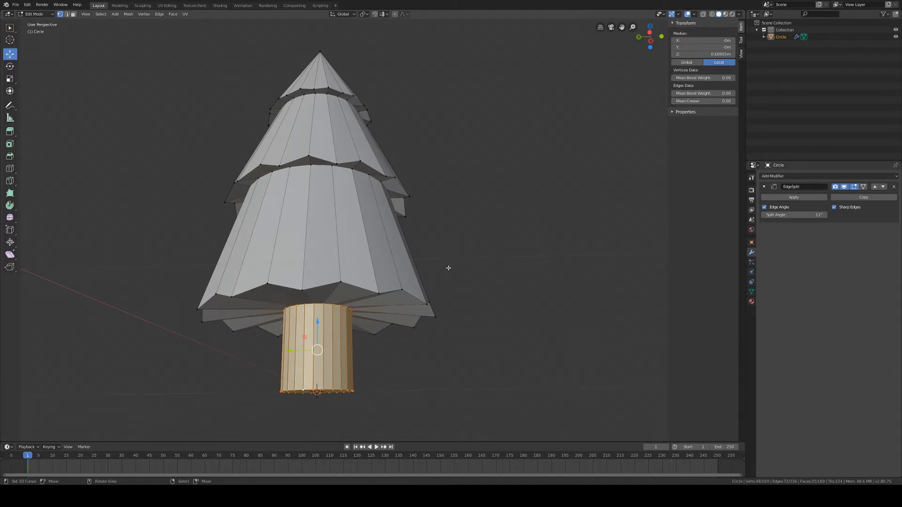
pyautogui.press('p')
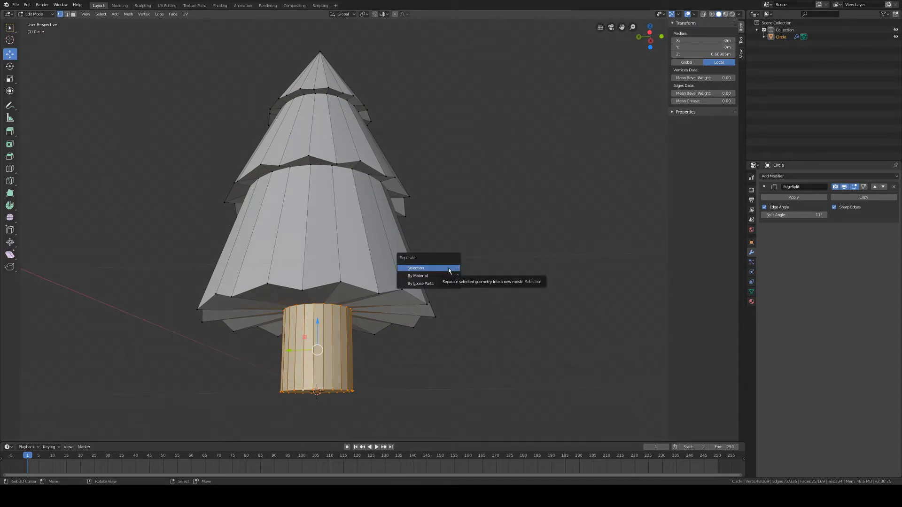
pyautogui.click(414, 270)
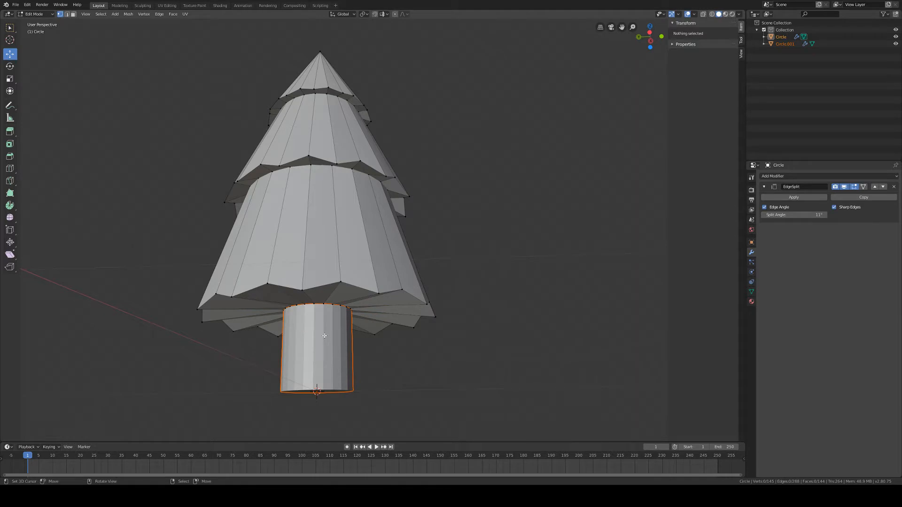
# Return to Object Mode and select the foliage and the trunk in turn to check that they are separate objects
pyautogui.click(36, 14)
pyautogui.click(39, 23)
pyautogui.click(324, 230)
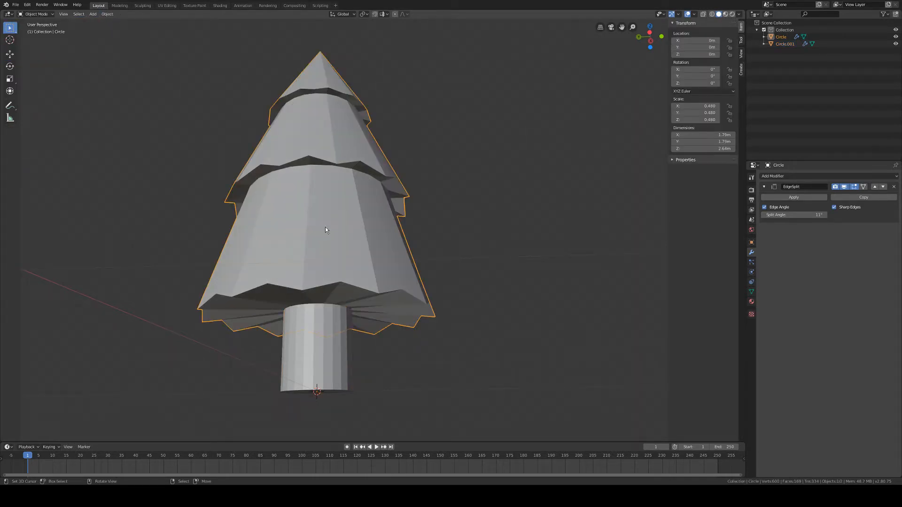
pyautogui.rightClick(320, 367)
pyautogui.rightClick(318, 271)
pyautogui.rightClick(323, 340)
pyautogui.rightClick(318, 262)
pyautogui.rightClick(318, 334)
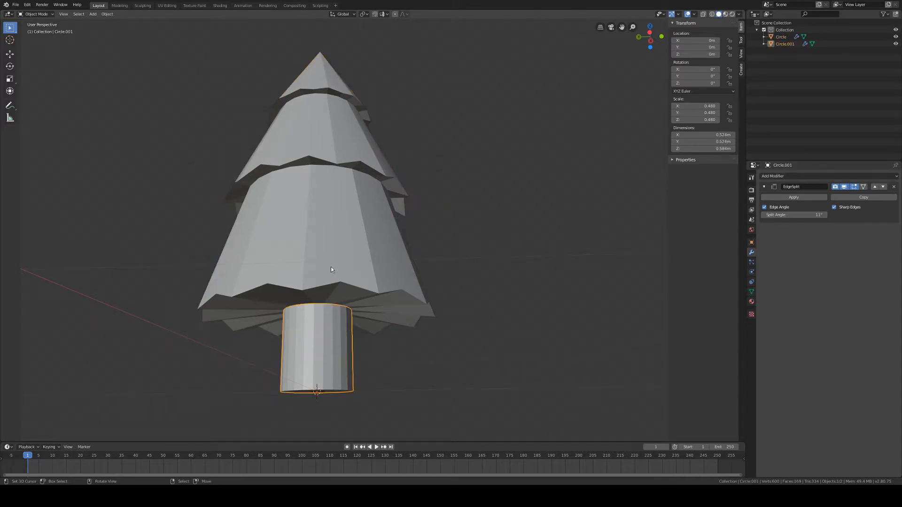
pyautogui.keyDown('shift'); pyautogui.rightClick(334, 240); pyautogui.keyUp('shift')
pyautogui.hotkey('alt', 'a')
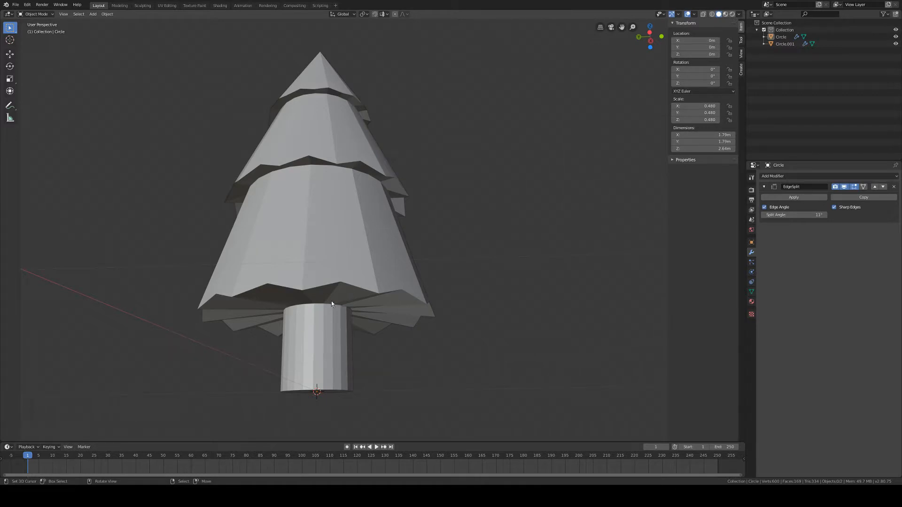
pyautogui.rightClick(335, 288)
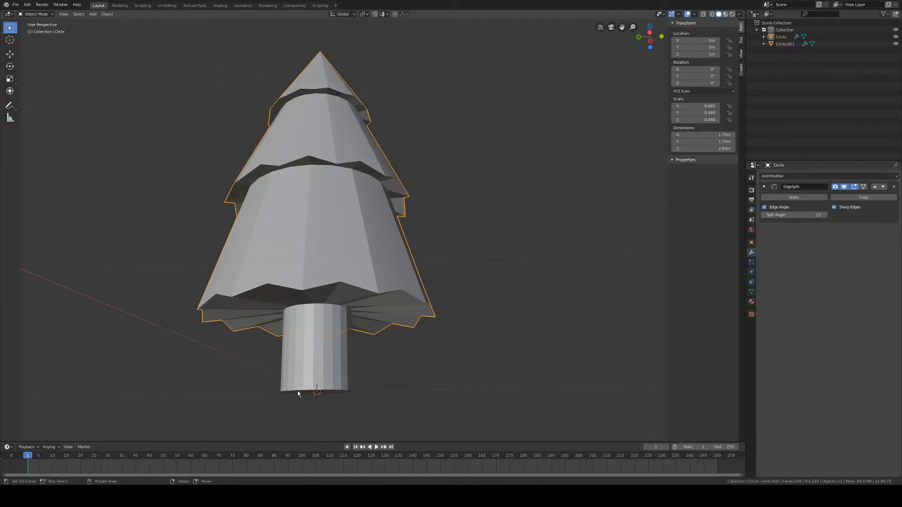
pyautogui.rightClick(314, 360)
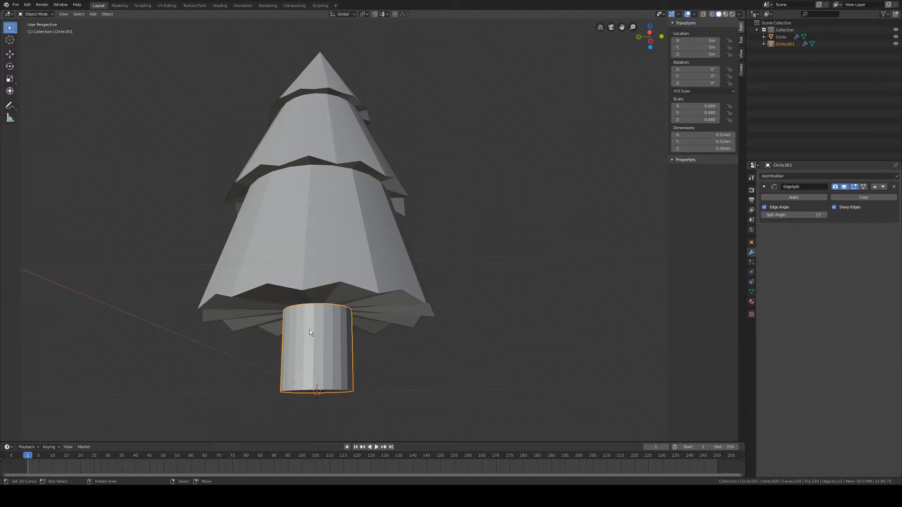
# Rename the trunk object as Trunk and the foliage object as Tree
pyautogui.doubleClick(784, 45)
pyautogui.write('Tru')
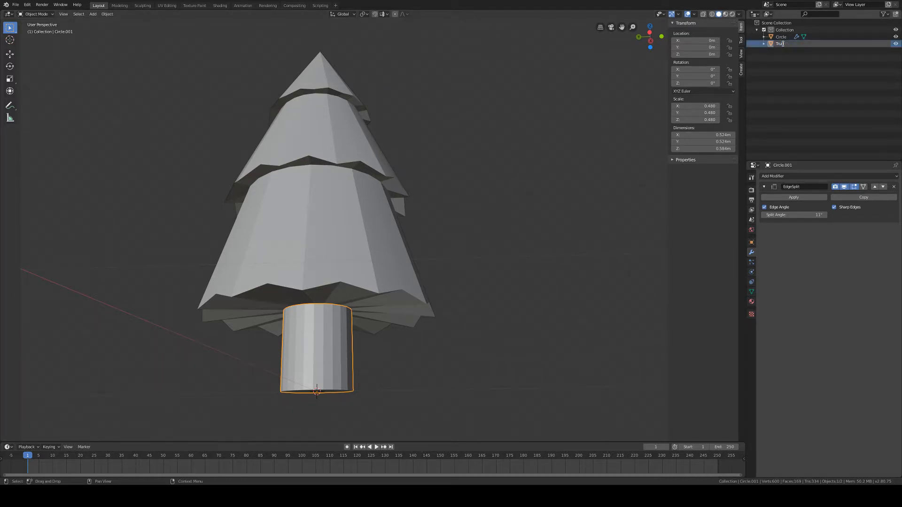
pyautogui.write('nk')
pyautogui.press('Return')
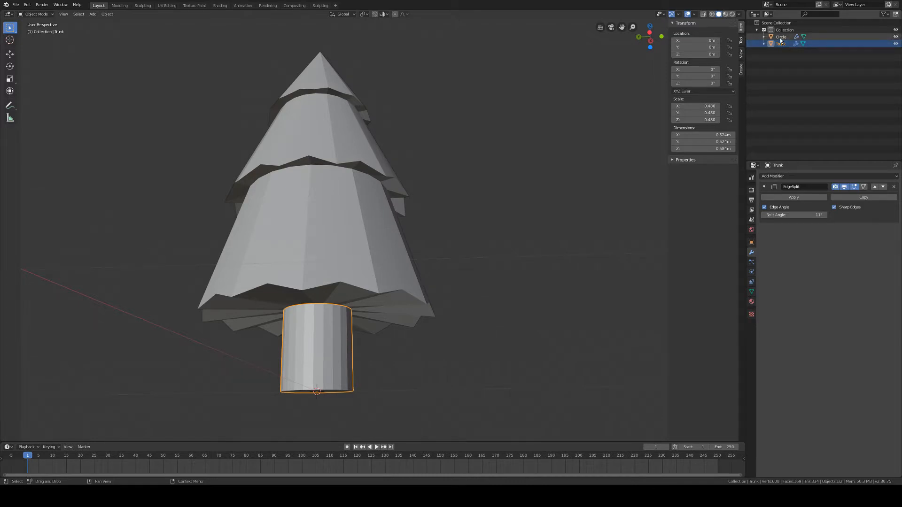
pyautogui.doubleClick(781, 36)
pyautogui.write('Tree')
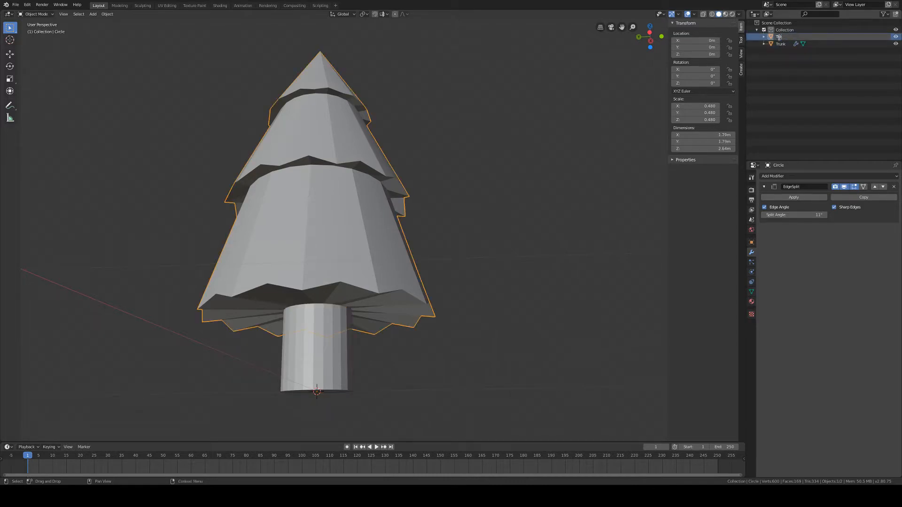
pyautogui.press('Return')
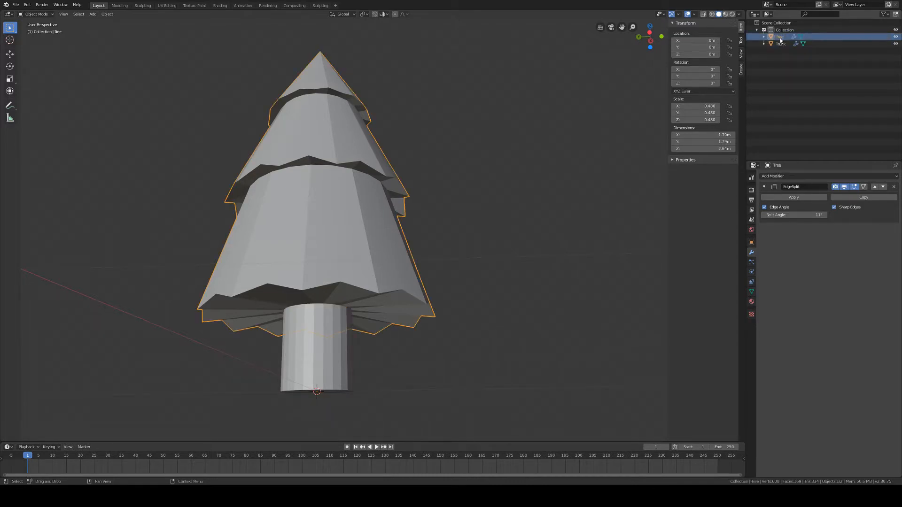
# Hide the Trunk object to expose the opening in the foliage's underside
pyautogui.click(896, 44)
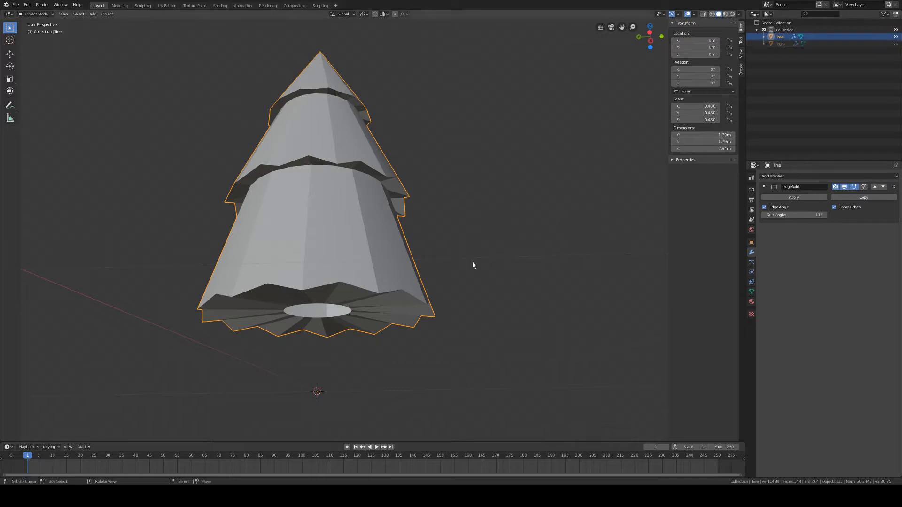
pyautogui.moveTo(473, 264); pyautogui.dragTo(351, 309, button='middle')
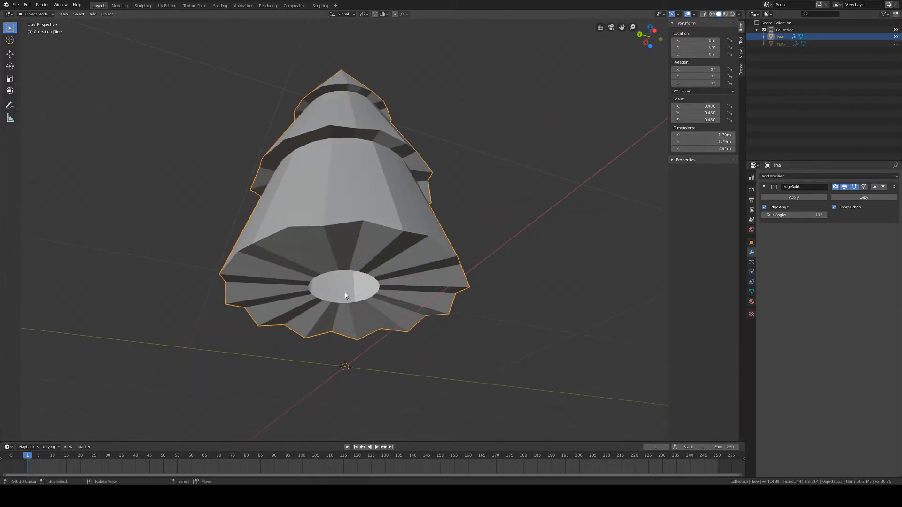
# In Edit Mode, fill the circular opening in the underside of the Tree foliage with a face, and return to Object Mode
pyautogui.click(35, 13)
pyautogui.click(40, 29)
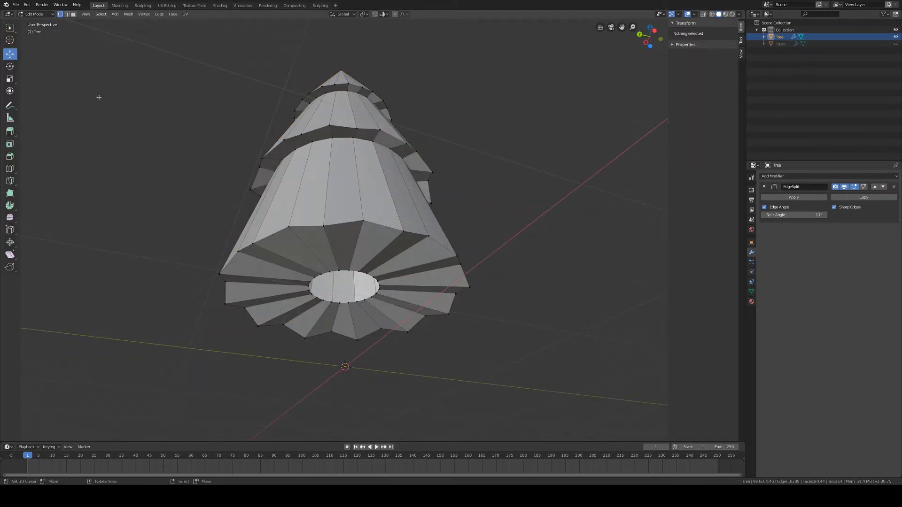
pyautogui.moveTo(274, 224); pyautogui.dragTo(314, 272, button='middle')
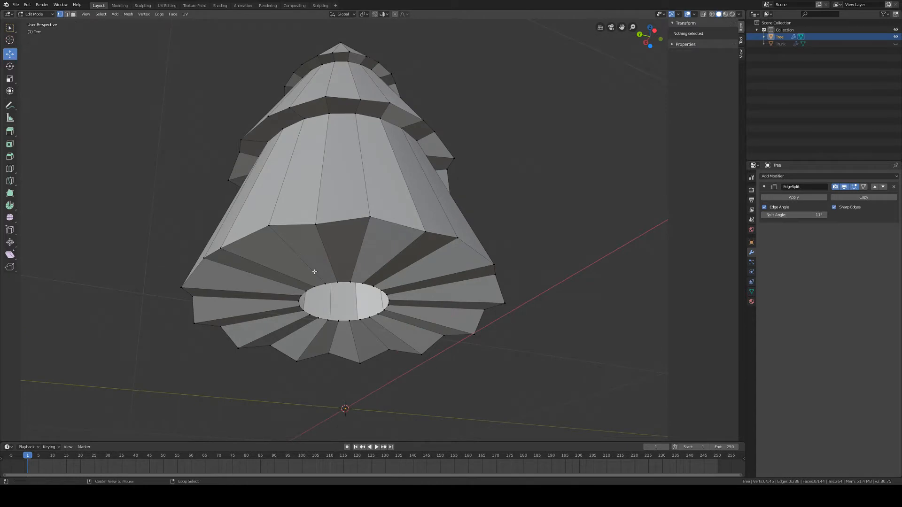
pyautogui.keyDown('alt'); pyautogui.click(345, 282); pyautogui.keyUp('alt')
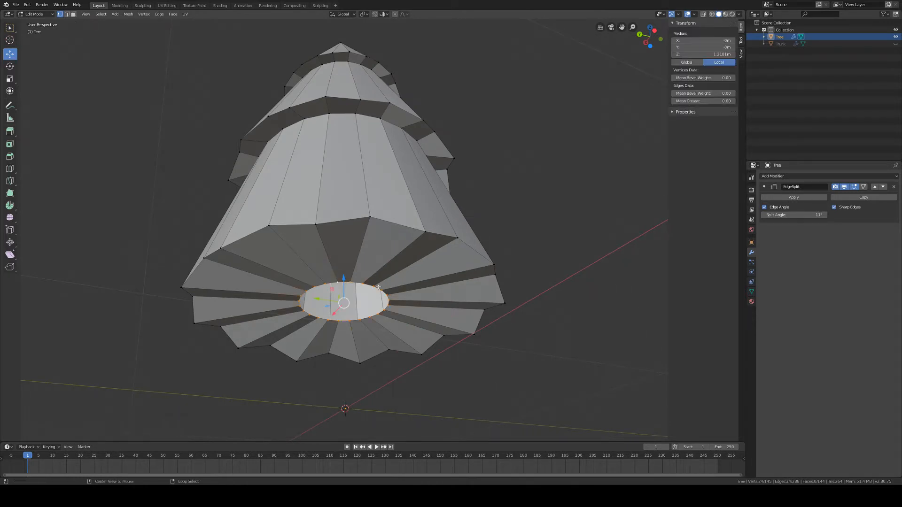
pyautogui.press('f')
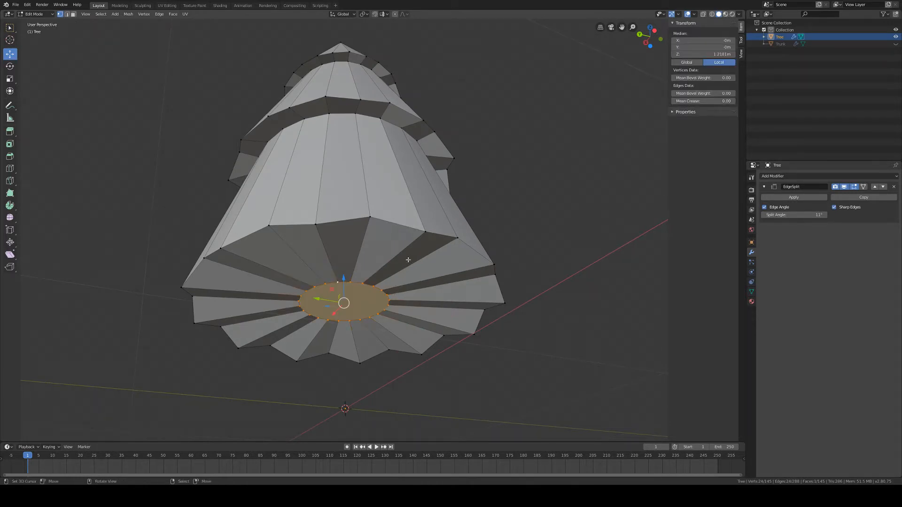
pyautogui.click(43, 14)
pyautogui.click(40, 23)
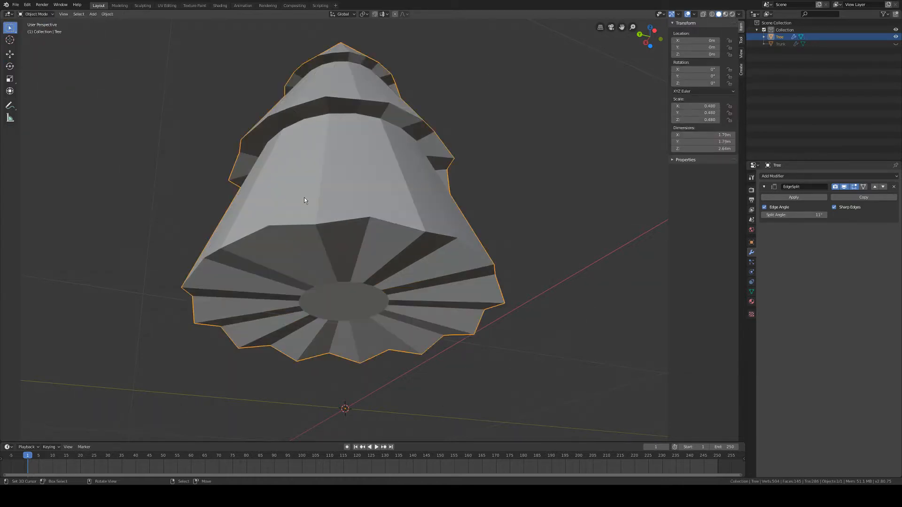
# Hide the Tree object and unhide the Trunk object to expose the trunk's open top
pyautogui.moveTo(352, 187); pyautogui.dragTo(359, 204, button='middle')
pyautogui.click(896, 37)
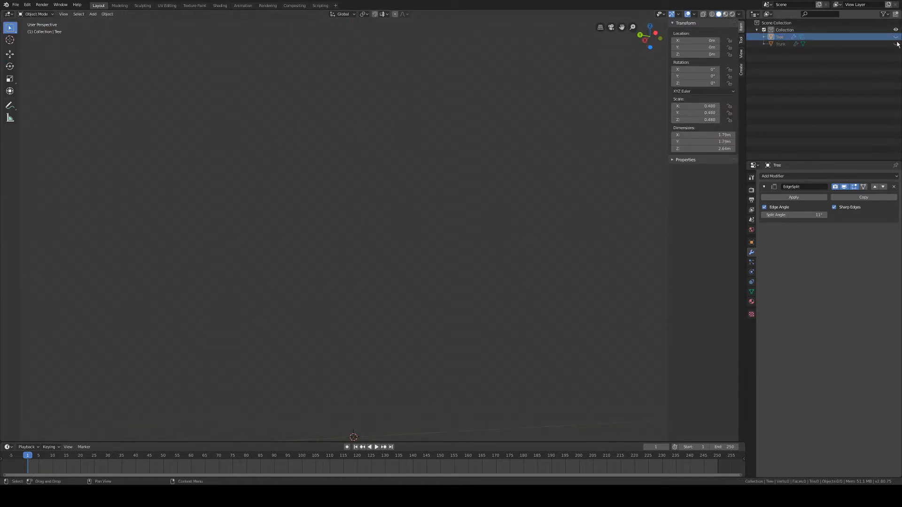
pyautogui.click(896, 44)
pyautogui.moveTo(470, 301); pyautogui.dragTo(393, 377, button='middle')
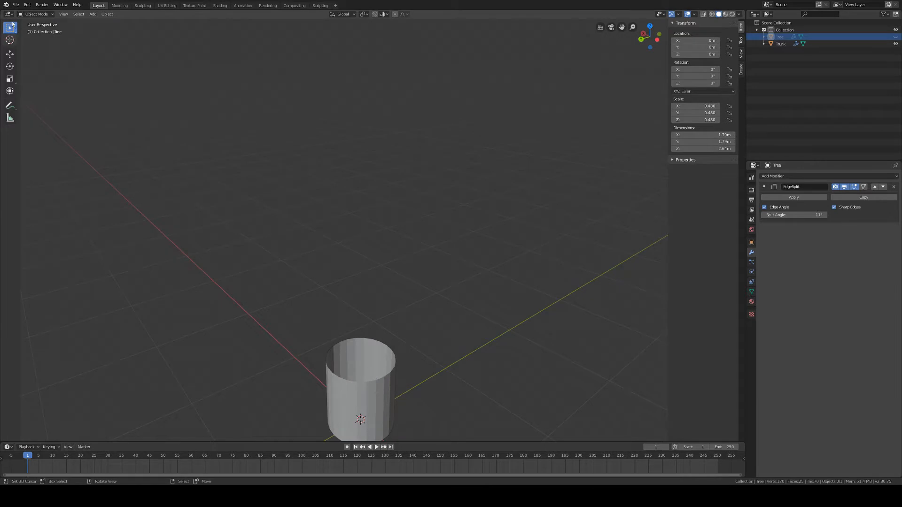
# In Edit Mode, select the Trunk's top edge loop and fill it with a face, and return to Object Mode
pyautogui.click(36, 14)
pyautogui.click(360, 375)
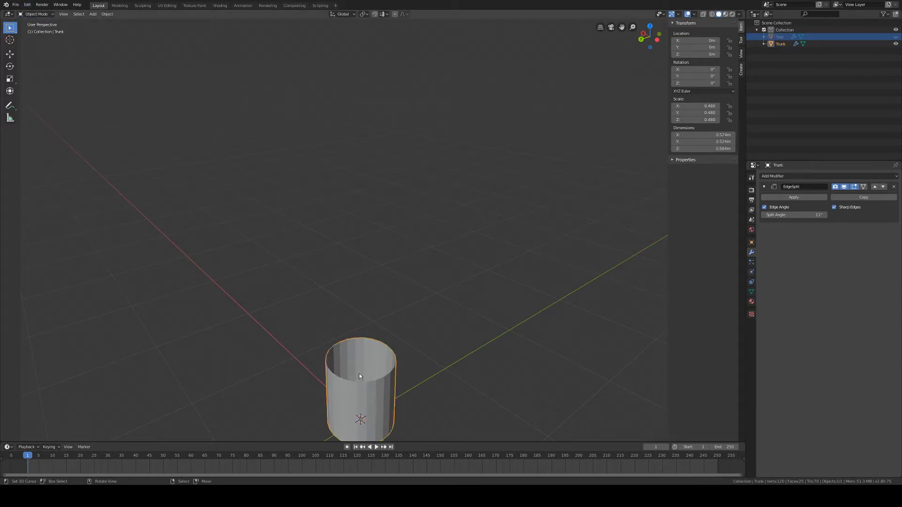
pyautogui.click(36, 13)
pyautogui.click(33, 30)
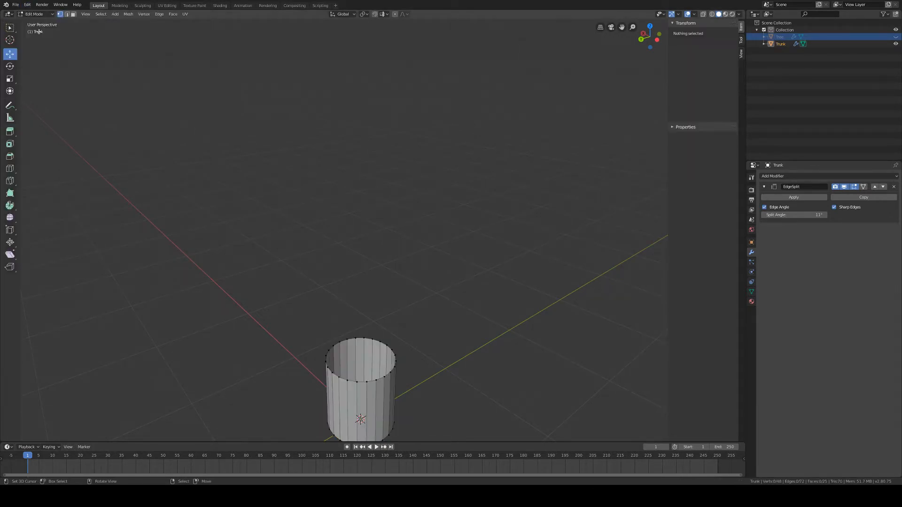
pyautogui.scroll(1, 408, 420)
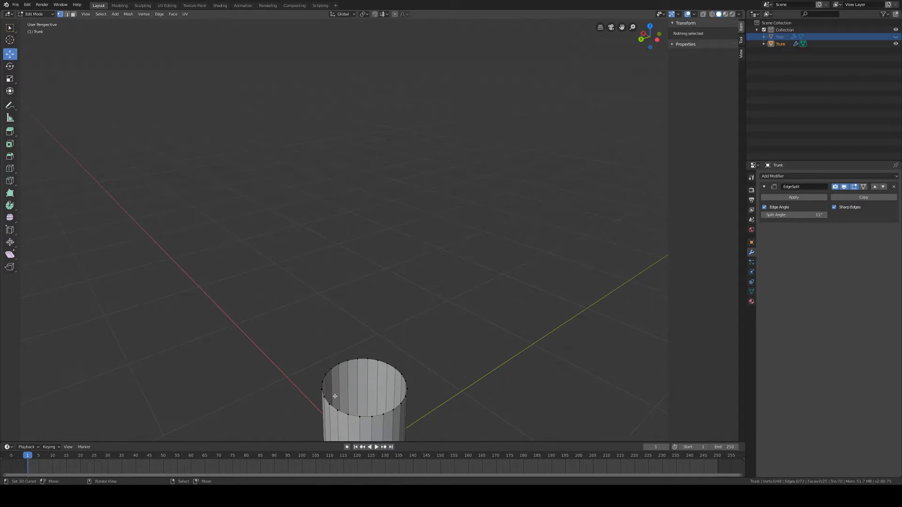
pyautogui.keyDown('alt'); pyautogui.click(389, 413); pyautogui.keyUp('alt')
pyautogui.press('f')
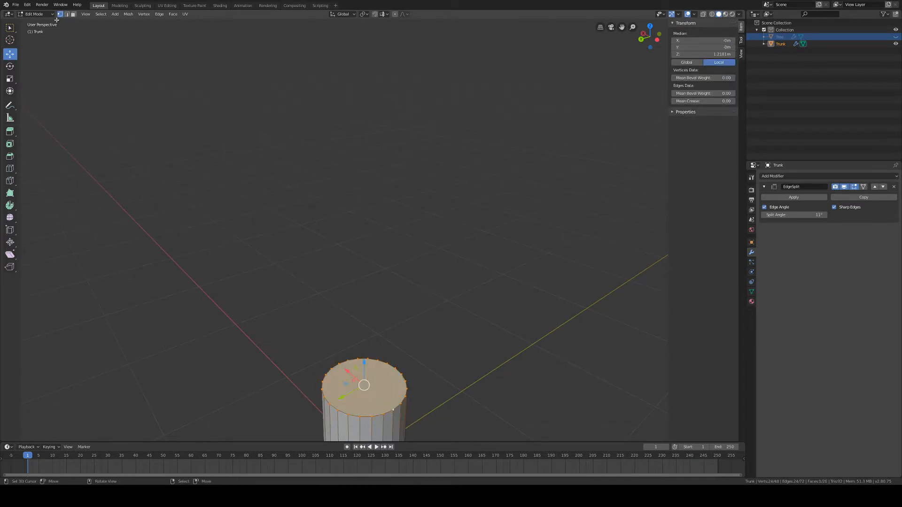
pyautogui.click(43, 15)
pyautogui.keyDown('shift'); pyautogui.moveTo(411, 337); pyautogui.dragTo(402, 270, button='middle'); pyautogui.keyUp('shift')
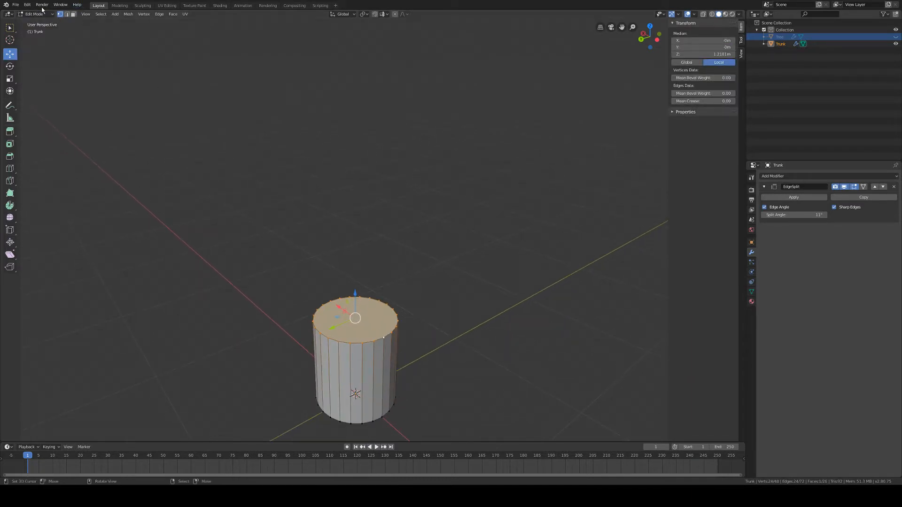
pyautogui.click(35, 14)
pyautogui.click(33, 20)
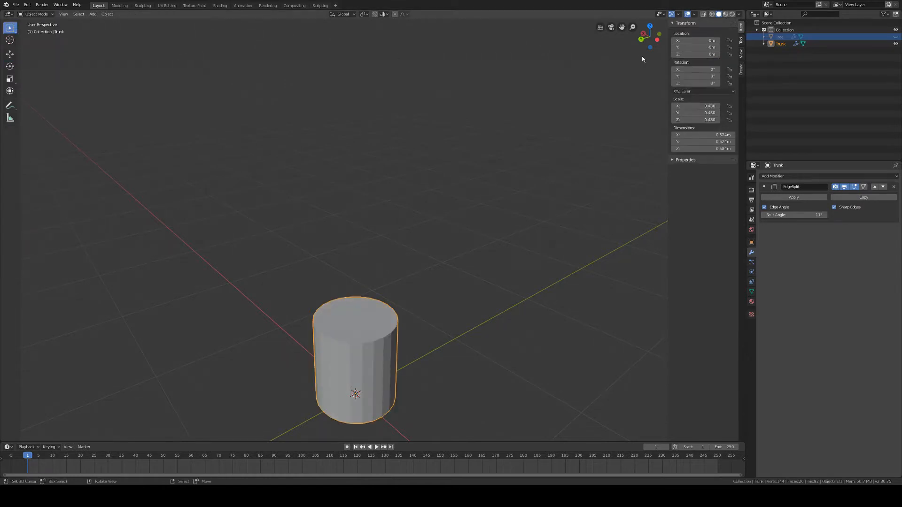
# Unhide the Tree object to show the foliage together with the capped trunk
pyautogui.click(896, 37)
pyautogui.scroll(-4, 467, 338)
pyautogui.moveTo(467, 338); pyautogui.dragTo(419, 314, button='middle')
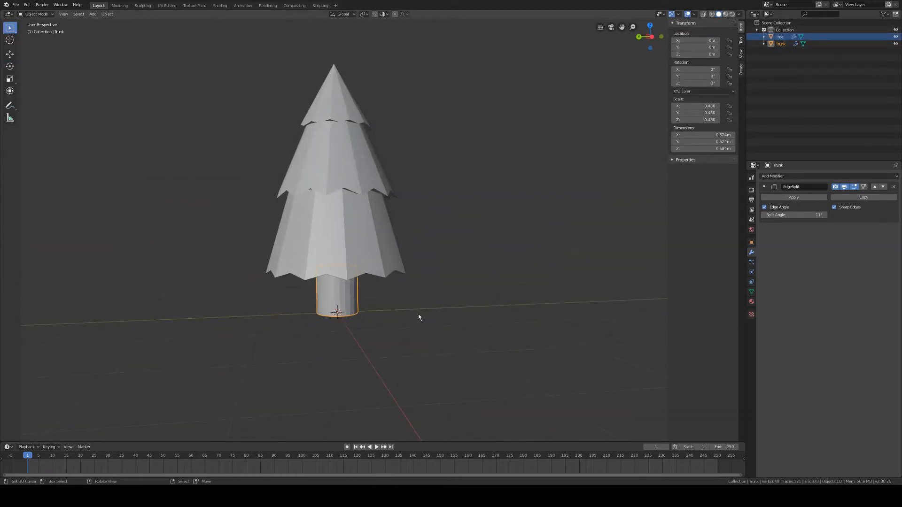
pyautogui.scroll(4, 374, 327)
pyautogui.moveTo(477, 337); pyautogui.dragTo(483, 329, button='middle')
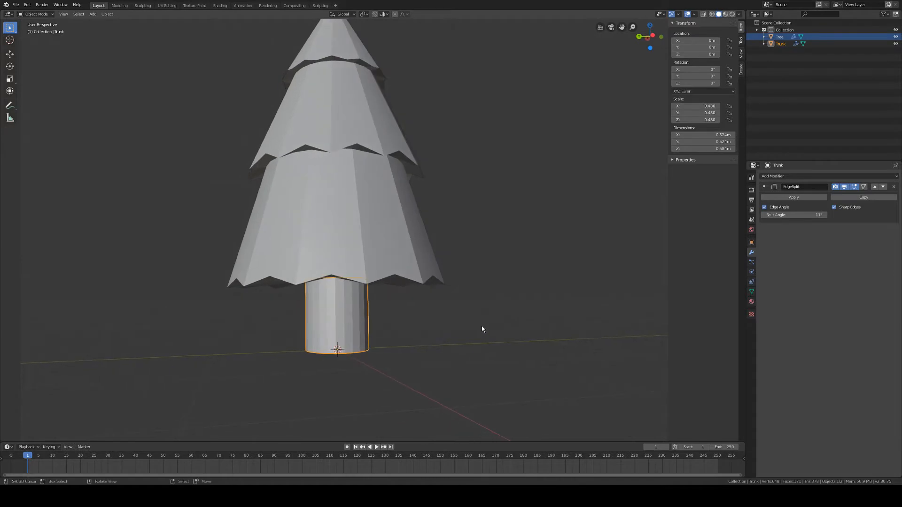
# Select the Trunk object and set its Edge Split modifier's split angle to 18° to smooth the trunk's sides
pyautogui.click(364, 231)
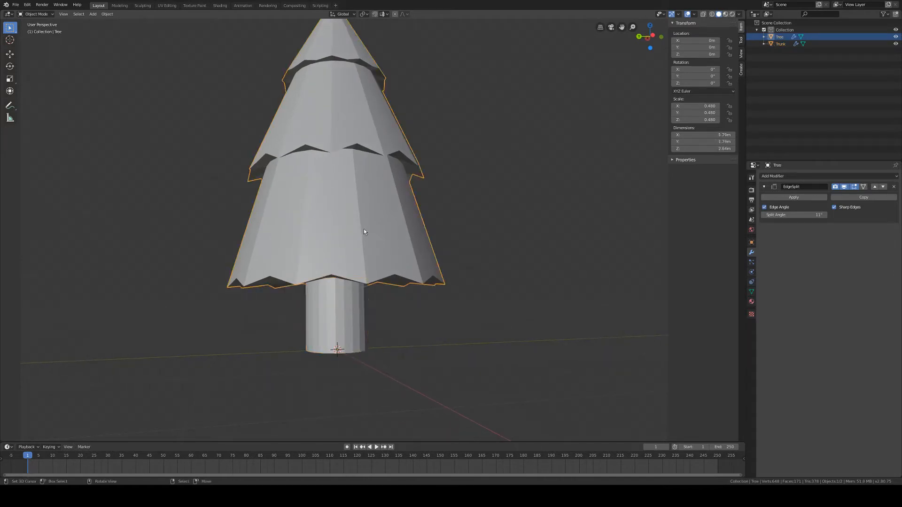
pyautogui.click(356, 321)
pyautogui.click(362, 255)
pyautogui.click(344, 310)
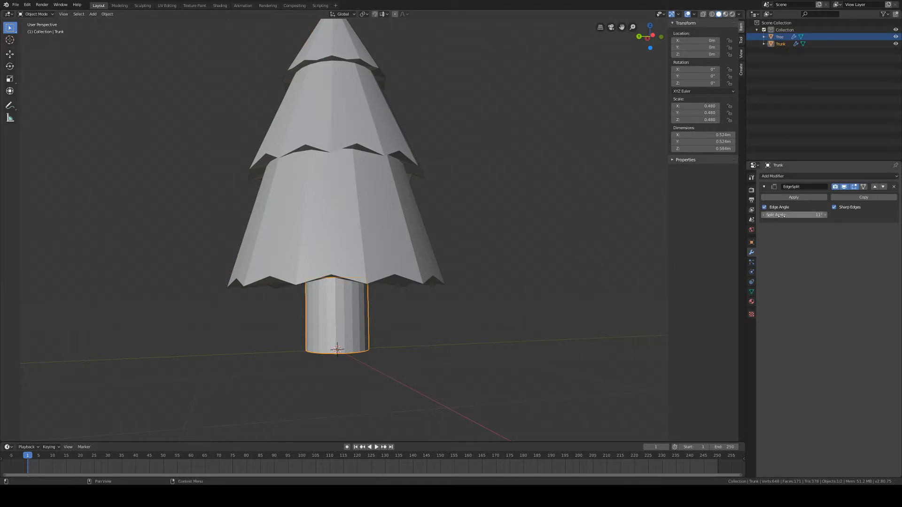
pyautogui.moveTo(780, 215); pyautogui.dragTo(797, 214)
pyautogui.moveTo(474, 362); pyautogui.dragTo(394, 357, button='middle')
pyautogui.click(382, 320)
pyautogui.moveTo(338, 288); pyautogui.dragTo(411, 276, button='middle')
pyautogui.scroll(-3, 432, 298)
pyautogui.scroll(3, 417, 281)
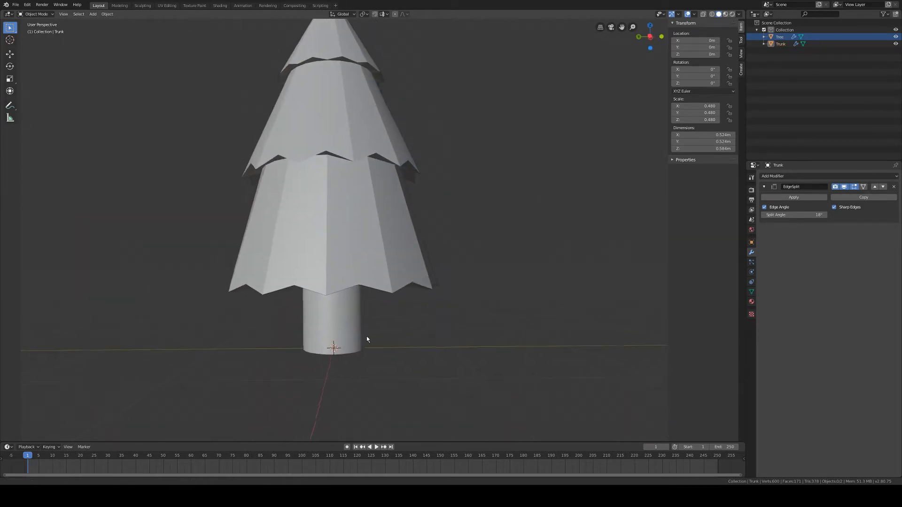
pyautogui.scroll(2, 388, 324)
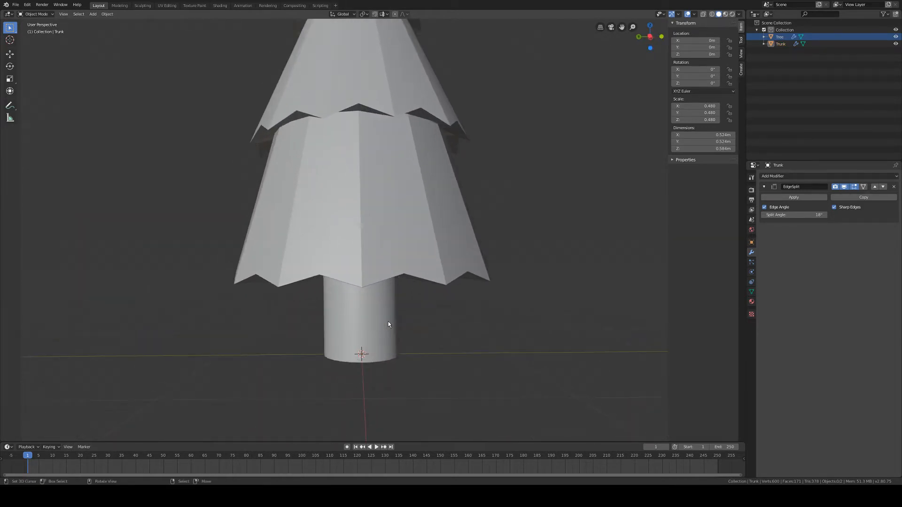
# In Edit Mode, add a horizontal loop cut around the Trunk and slide it to about 0.16 m local height, just above the base
pyautogui.click(35, 14)
pyautogui.click(34, 30)
pyautogui.moveTo(104, 78); pyautogui.dragTo(425, 316, button='middle')
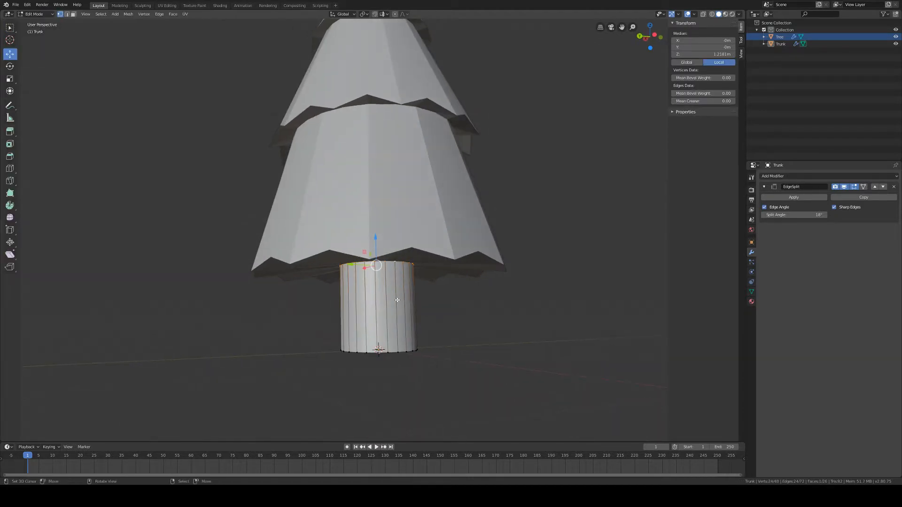
pyautogui.hotkey('ctrl', 'r')
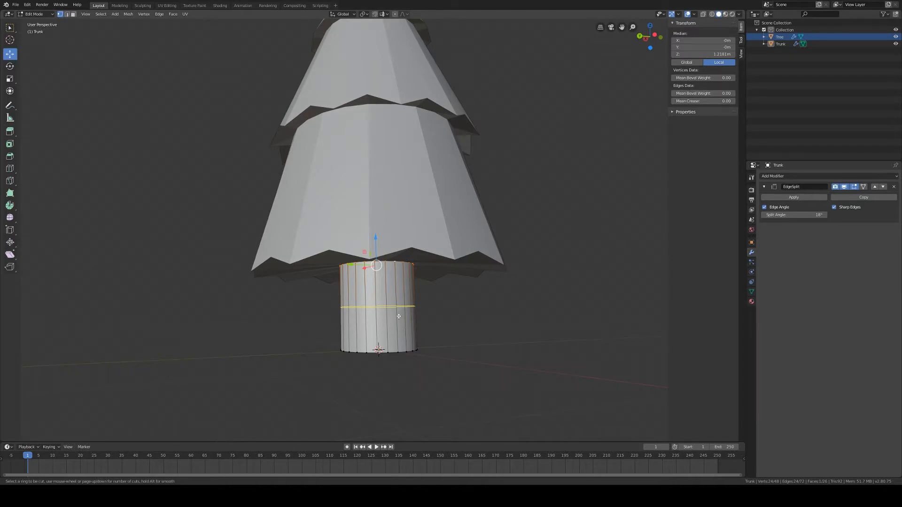
pyautogui.click(398, 316)
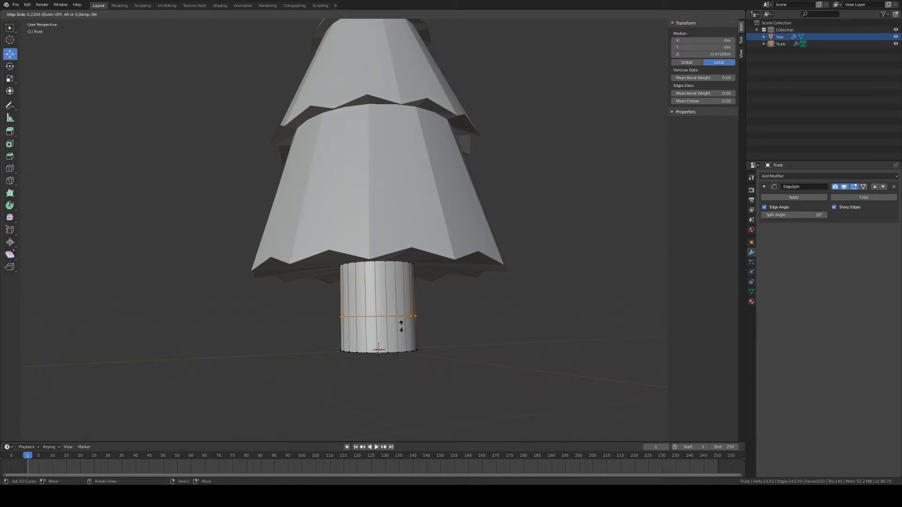
pyautogui.click(406, 349)
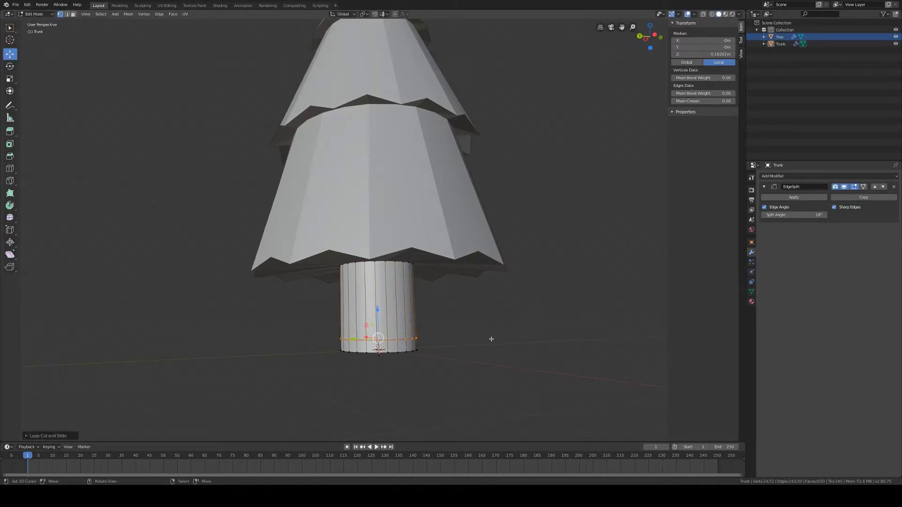
pyautogui.moveTo(425, 344); pyautogui.dragTo(412, 334, button='middle')
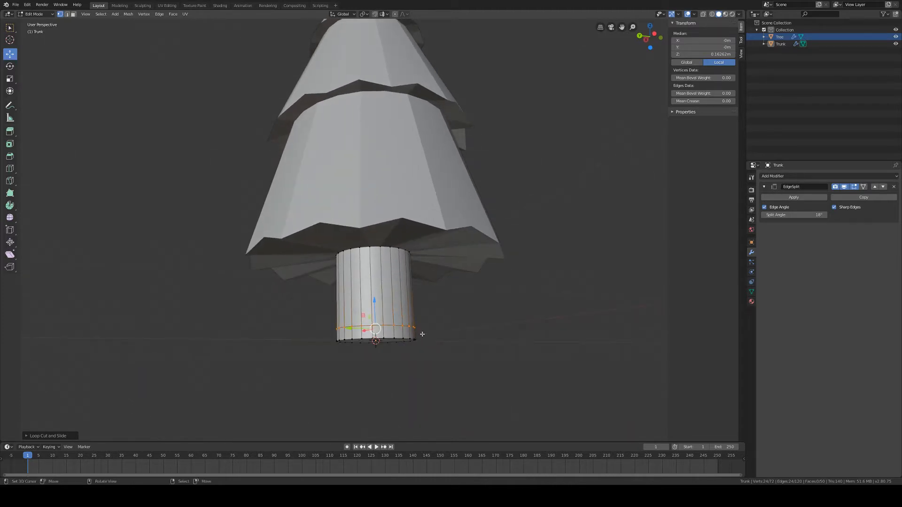
# Scale the Trunk's bottom edge loop outward to flare the base to about 0.56 m wide, and return to Object Mode
pyautogui.keyDown('alt'); pyautogui.click(391, 337); pyautogui.keyUp('alt')
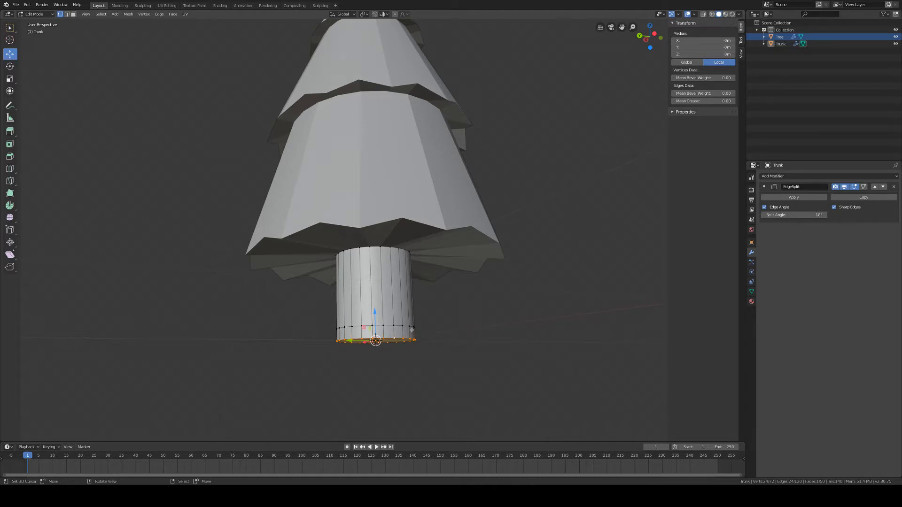
pyautogui.press('s')
pyautogui.click(451, 338)
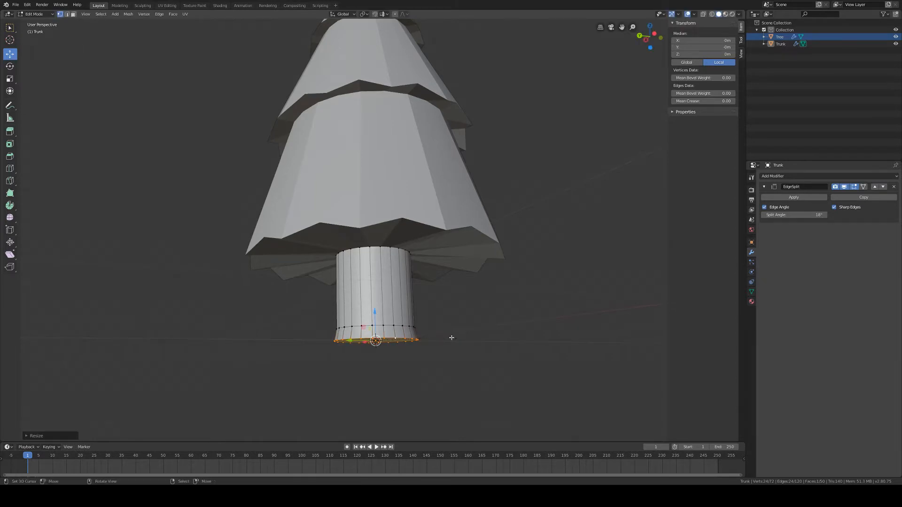
pyautogui.click(32, 16)
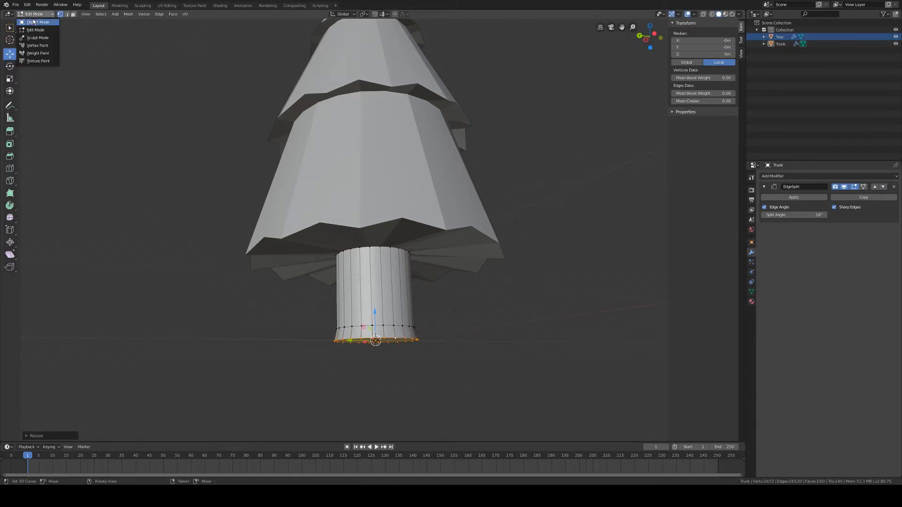
pyautogui.click(33, 22)
pyautogui.moveTo(500, 266); pyautogui.dragTo(348, 298, button='middle')
pyautogui.scroll(-2, 476, 280)
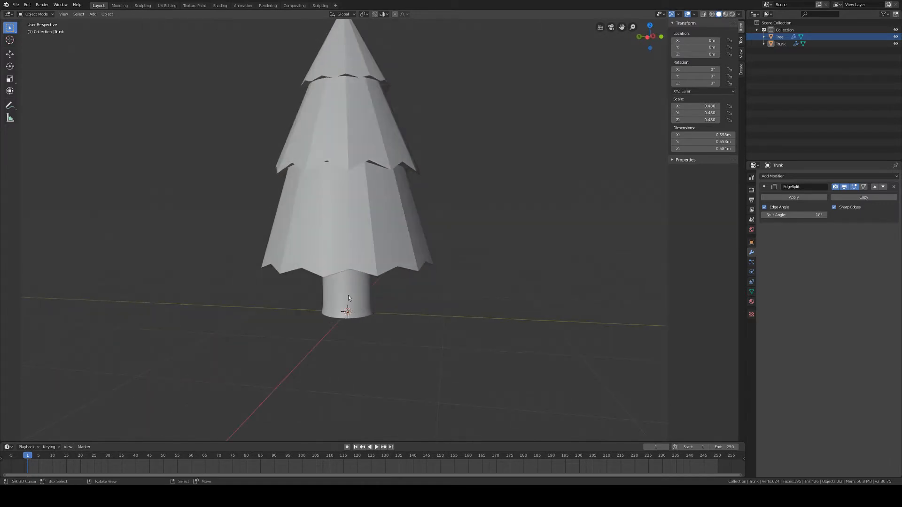
# Preview the whole tree in LookDev, Rendered and Wireframe shading, and return the viewport to Solid shading
pyautogui.click(726, 14)
pyautogui.moveTo(414, 202)
pyautogui.mouseDown(button='middle')
pyautogui.moveTo(382, 228)
pyautogui.moveTo(496, 225)
pyautogui.moveTo(578, 242)
pyautogui.moveTo(416, 248)
pyautogui.mouseUp(button='middle')
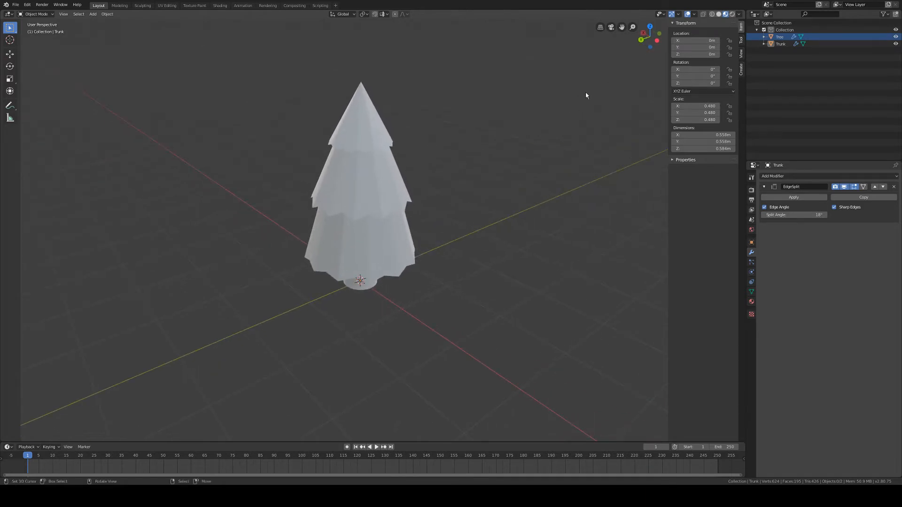
pyautogui.click(732, 14)
pyautogui.moveTo(339, 308); pyautogui.dragTo(425, 240, button='middle')
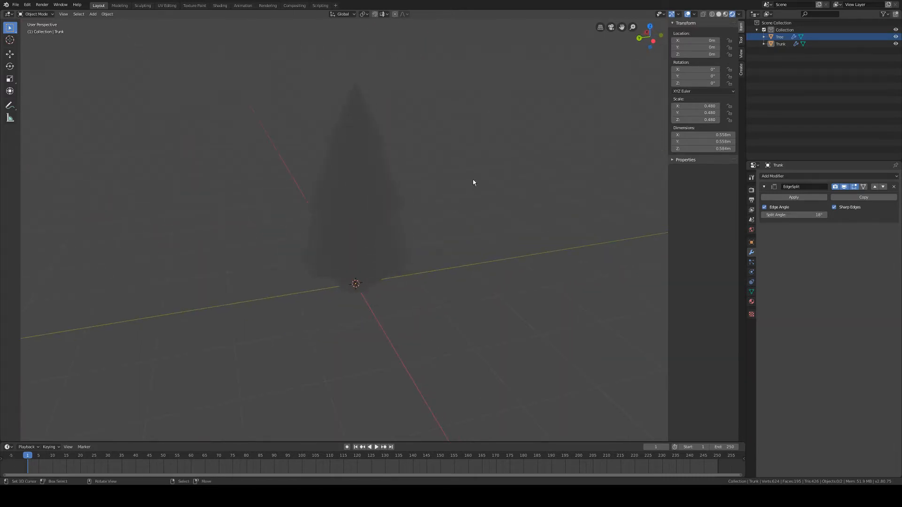
pyautogui.click(728, 14)
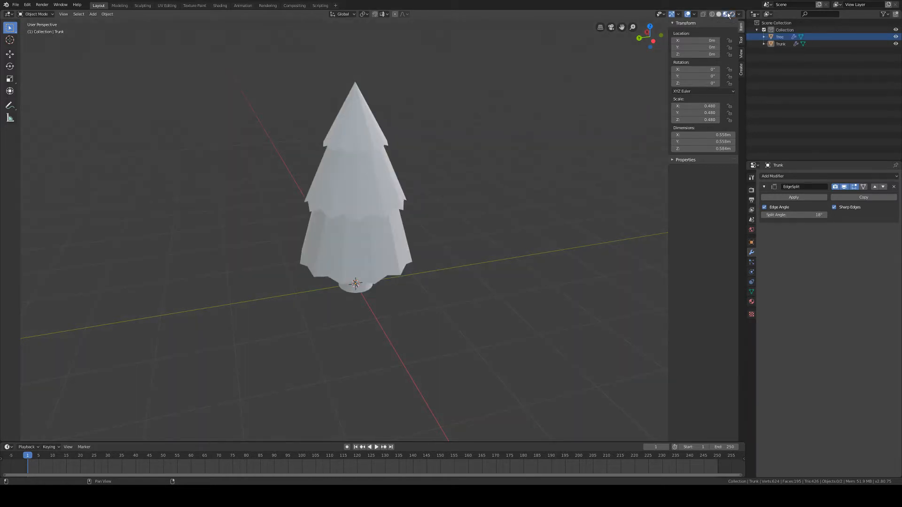
pyautogui.moveTo(499, 220); pyautogui.dragTo(642, 88, button='middle')
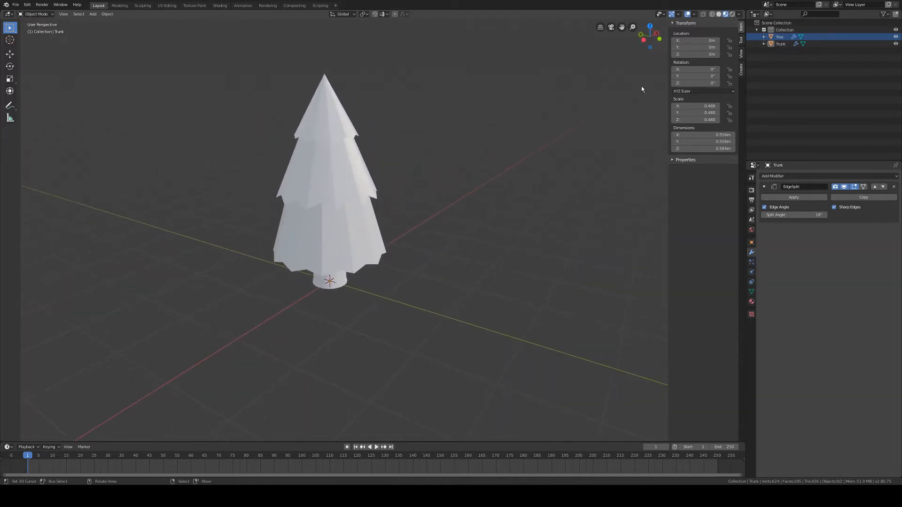
pyautogui.click(712, 14)
pyautogui.moveTo(324, 263); pyautogui.dragTo(389, 267, button='middle')
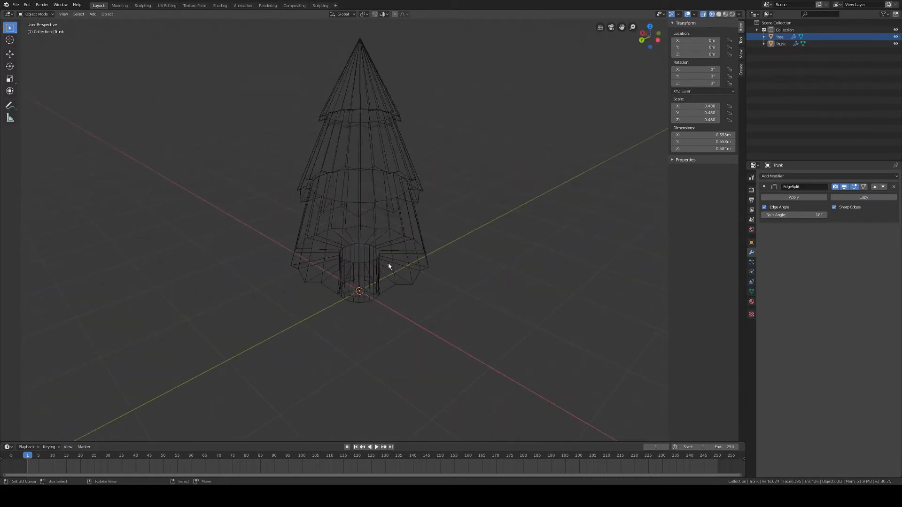
pyautogui.click(718, 14)
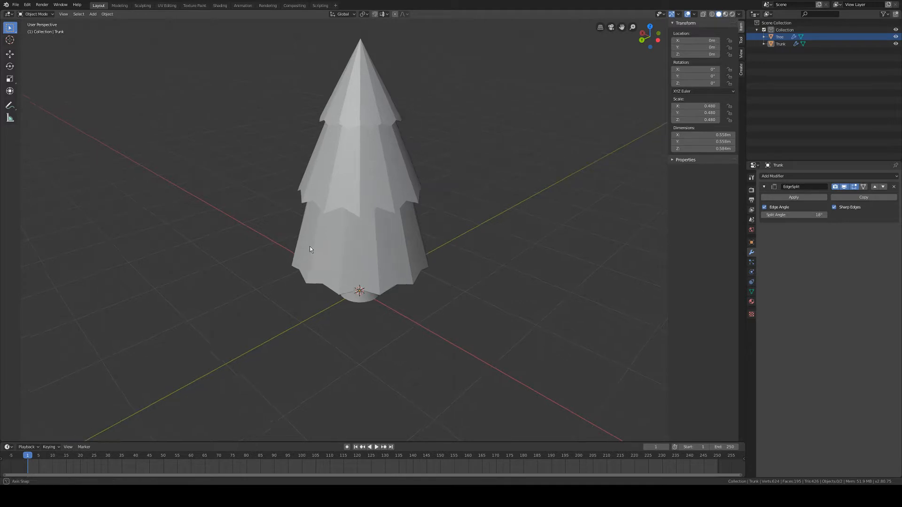
pyautogui.moveTo(309, 246)
pyautogui.mouseDown(button='middle')
pyautogui.moveTo(346, 249)
pyautogui.moveTo(299, 253)
pyautogui.mouseUp(button='middle')
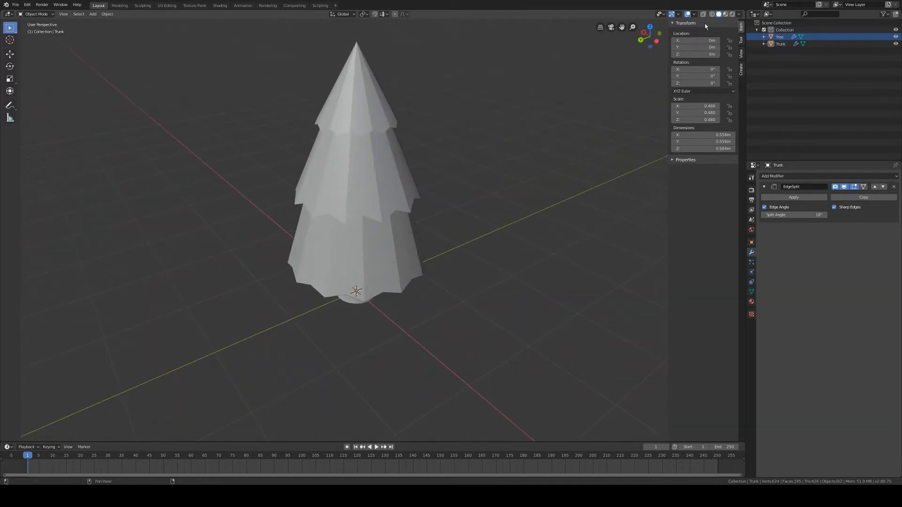
# Preview the tree in LookDev and Rendered shading from several angles, and bring up the scene's render settings
pyautogui.click(725, 14)
pyautogui.moveTo(469, 241); pyautogui.dragTo(381, 275, button='middle')
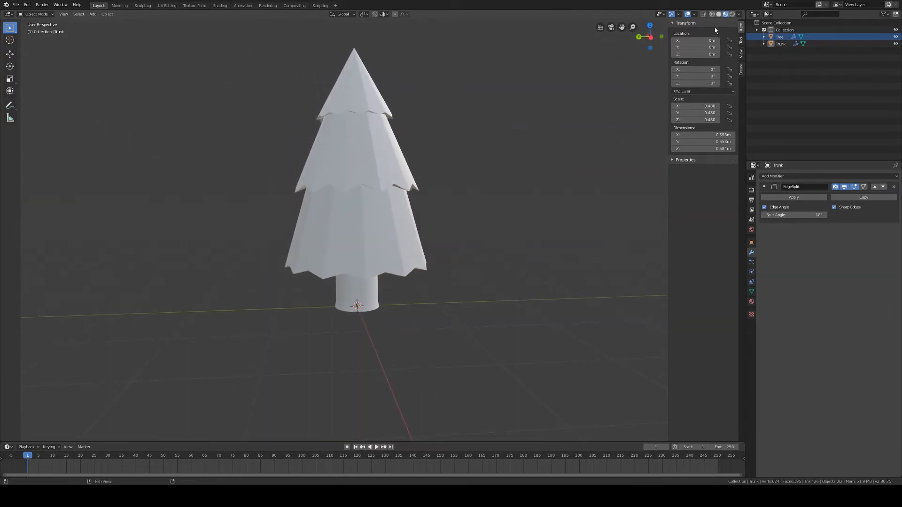
pyautogui.click(732, 16)
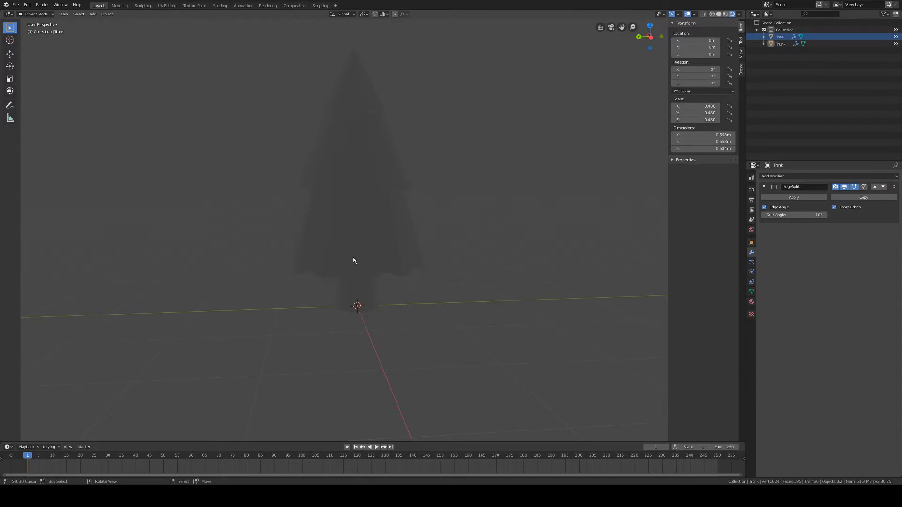
pyautogui.click(752, 178)
pyautogui.click(751, 190)
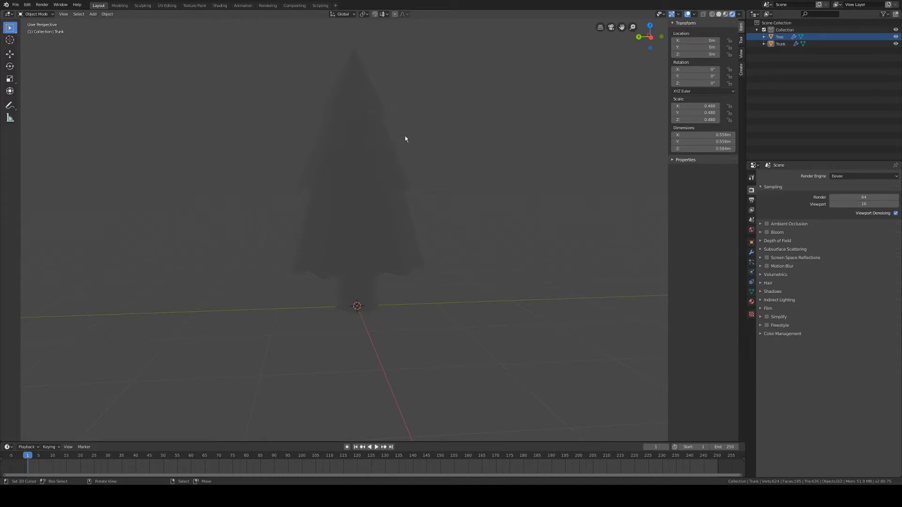
pyautogui.moveTo(461, 189); pyautogui.dragTo(382, 223, button='middle')
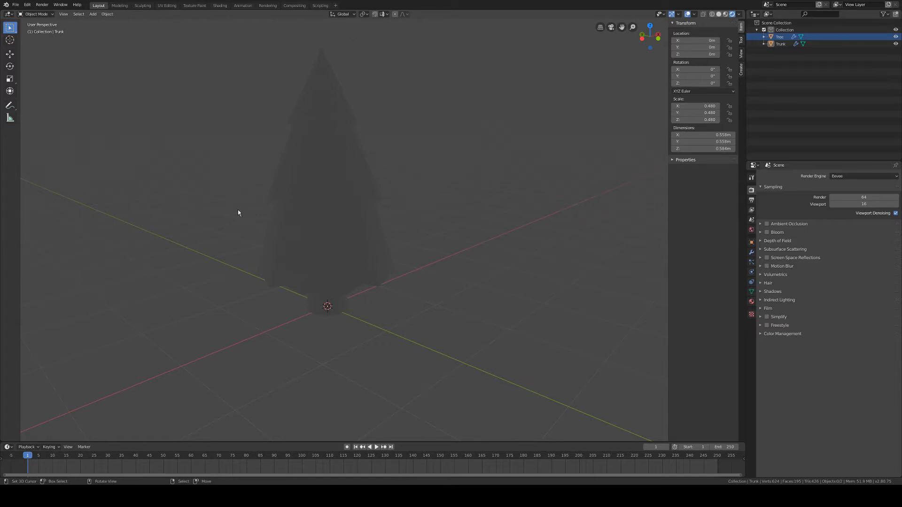
pyautogui.moveTo(238, 209); pyautogui.dragTo(319, 205, button='middle')
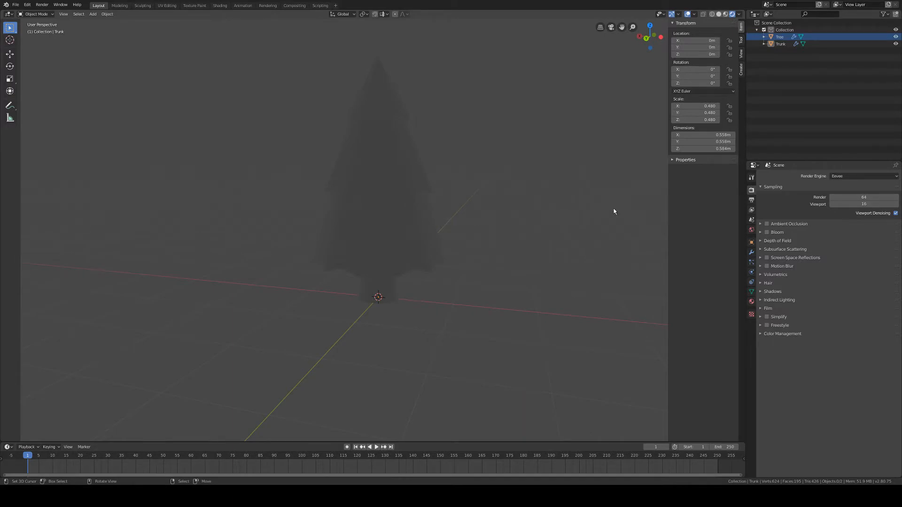
# Switch the render engine to Cycles, set its device to GPU Compute, and return the engine to Eevee
pyautogui.click(838, 177)
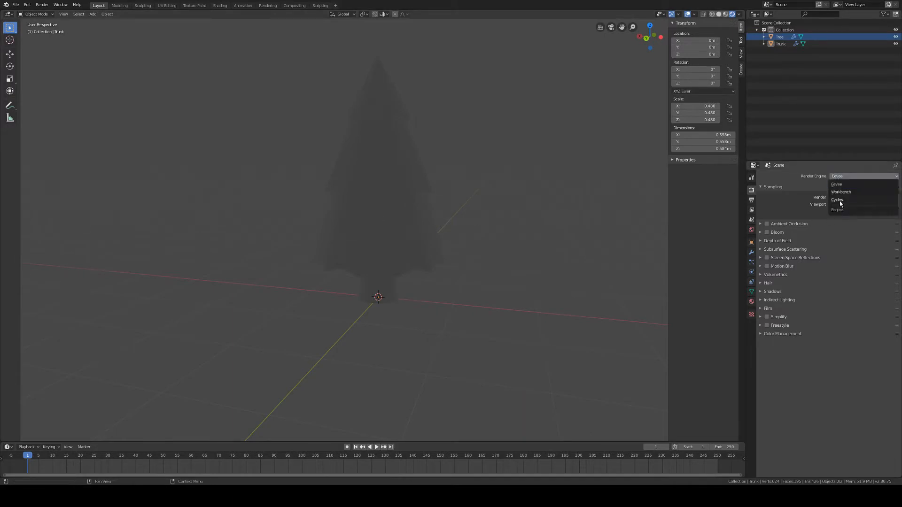
pyautogui.click(841, 200)
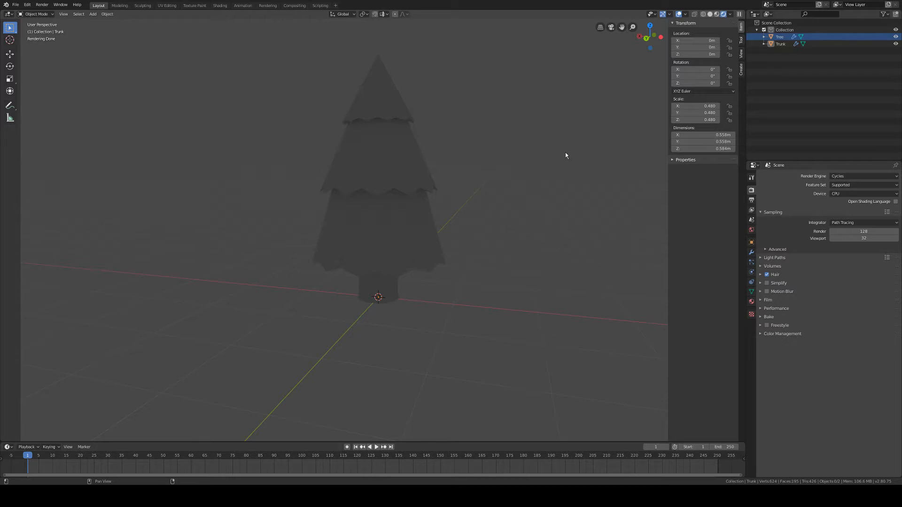
pyautogui.click(844, 194)
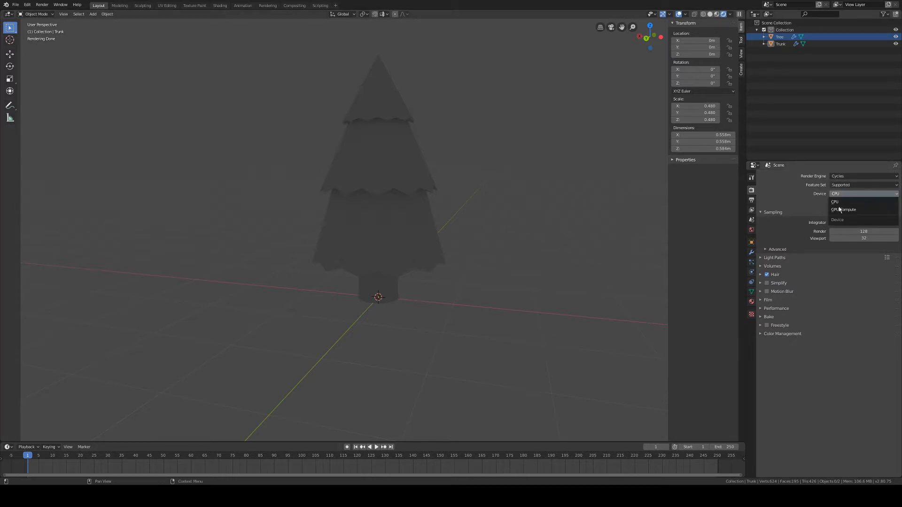
pyautogui.click(842, 210)
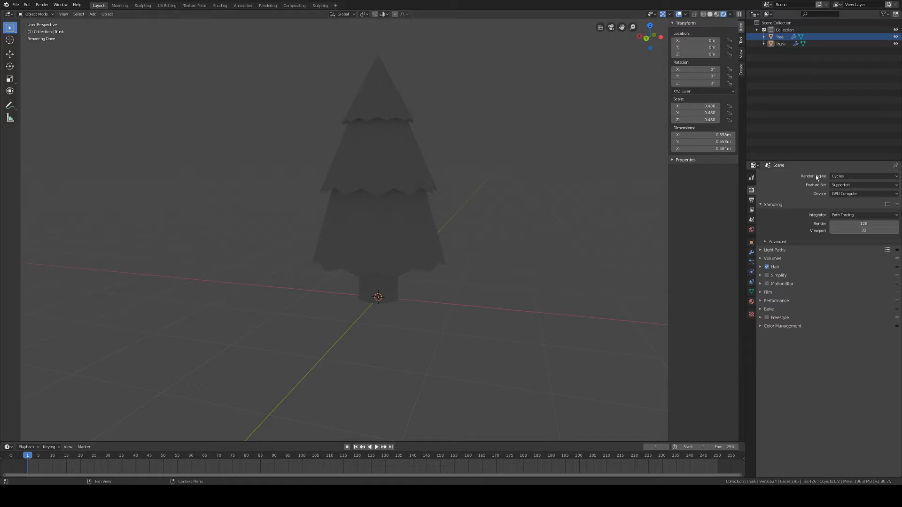
pyautogui.click(841, 177)
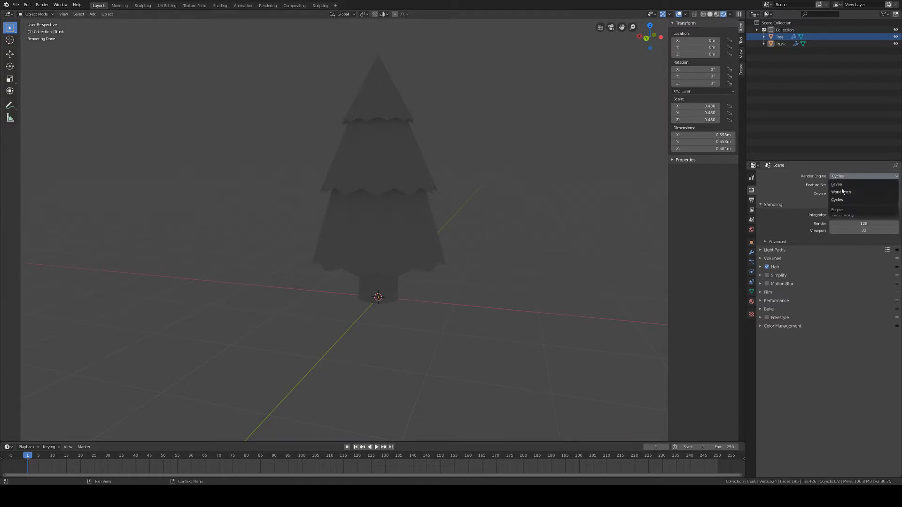
pyautogui.click(842, 185)
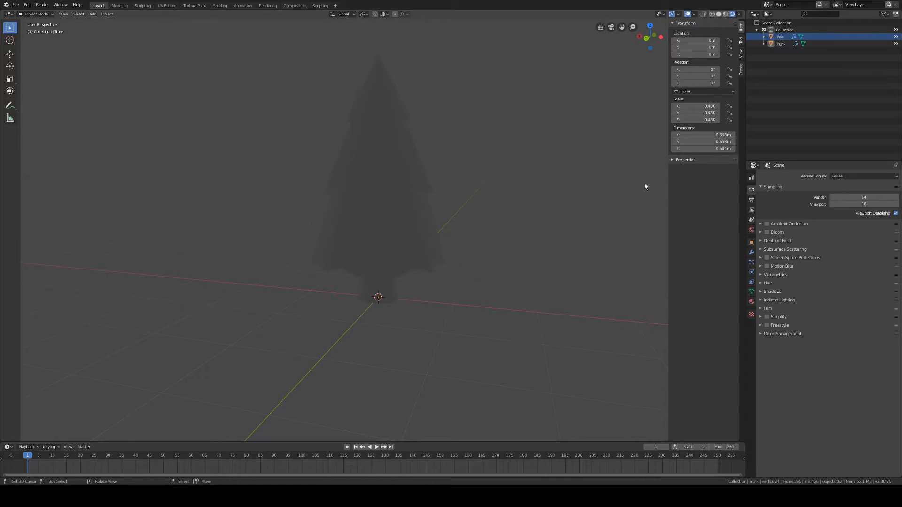
# Select the Tree foliage object, show it in LookDev shading, and assign the existing material named Material to it
pyautogui.click(751, 302)
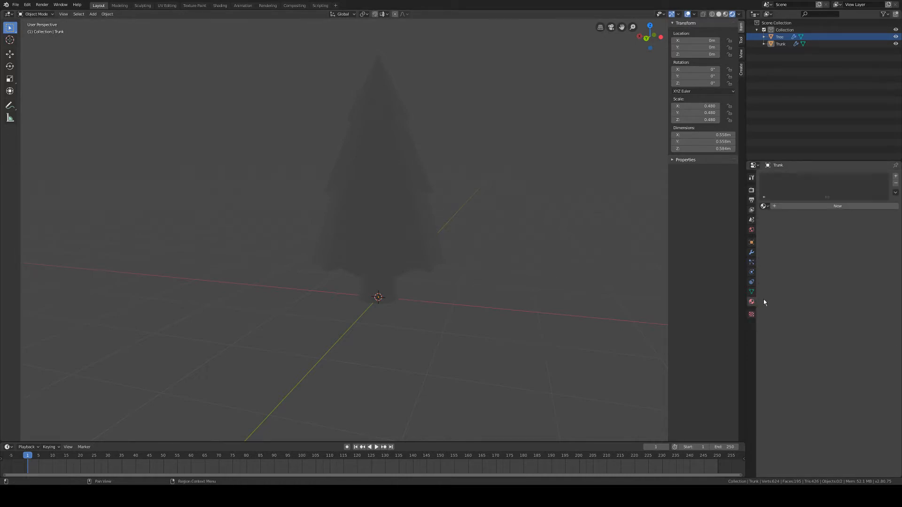
pyautogui.click(387, 213)
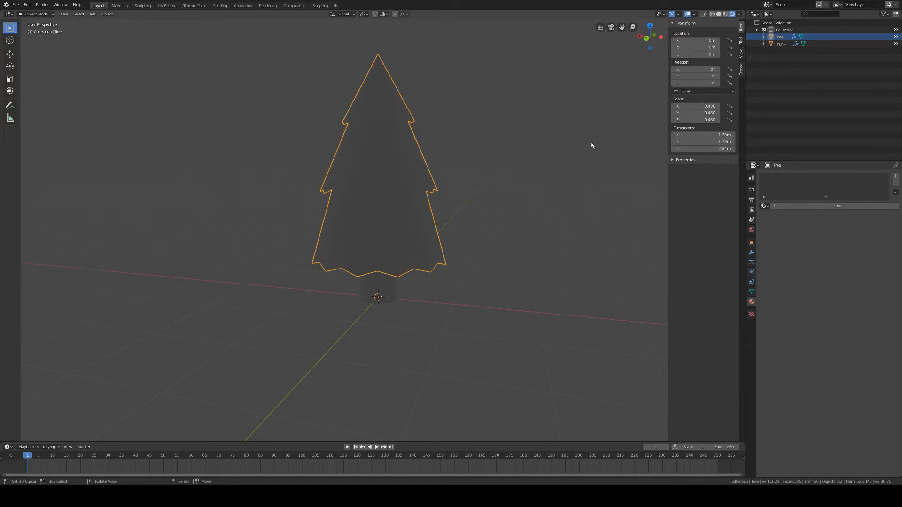
pyautogui.click(726, 14)
pyautogui.moveTo(508, 255); pyautogui.dragTo(512, 235, button='middle')
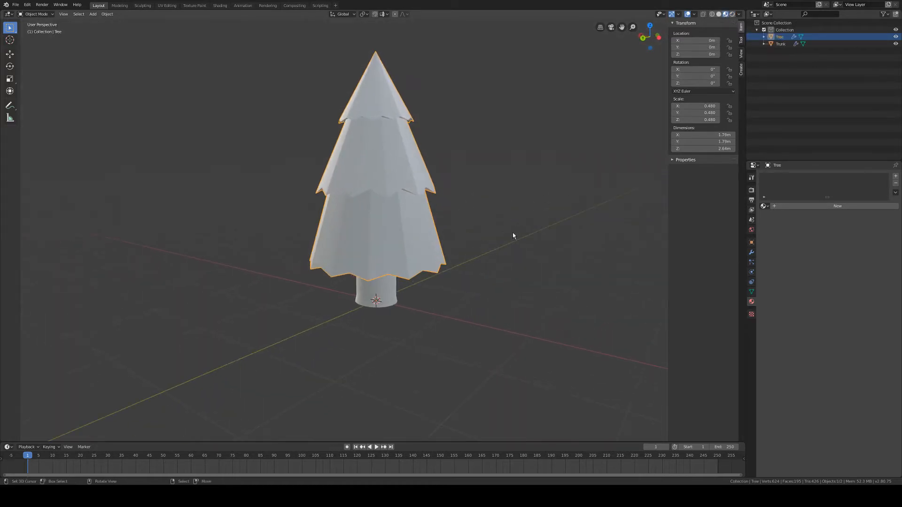
pyautogui.click(764, 206)
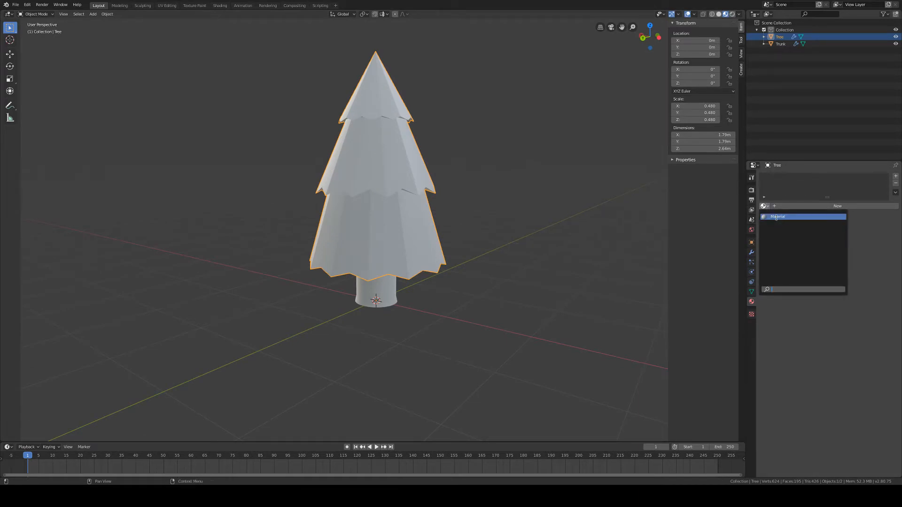
pyautogui.click(776, 217)
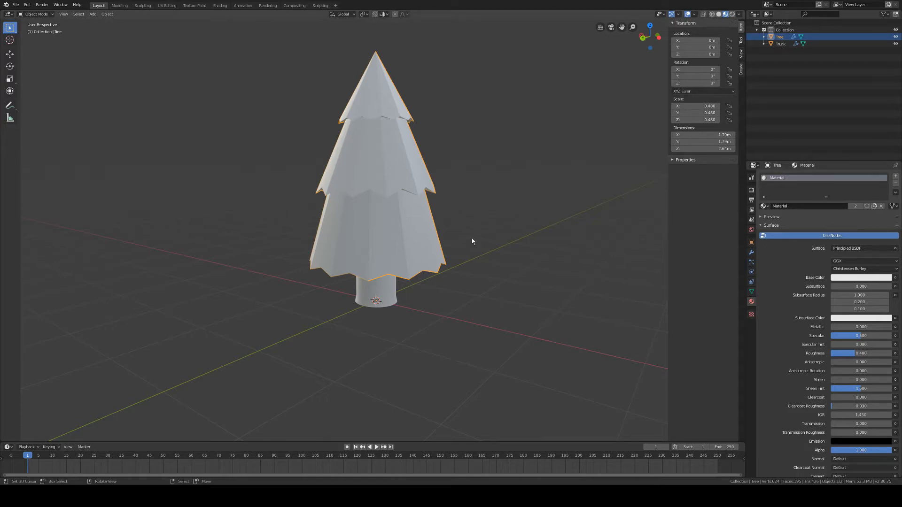
# Set the foliage material's Base Color to bright green with hue 0.334 and saturation 0.771, and lower Specular to 0.466
pyautogui.moveTo(407, 271); pyautogui.dragTo(466, 249, button='middle')
pyautogui.moveTo(374, 123); pyautogui.dragTo(492, 193, button='middle')
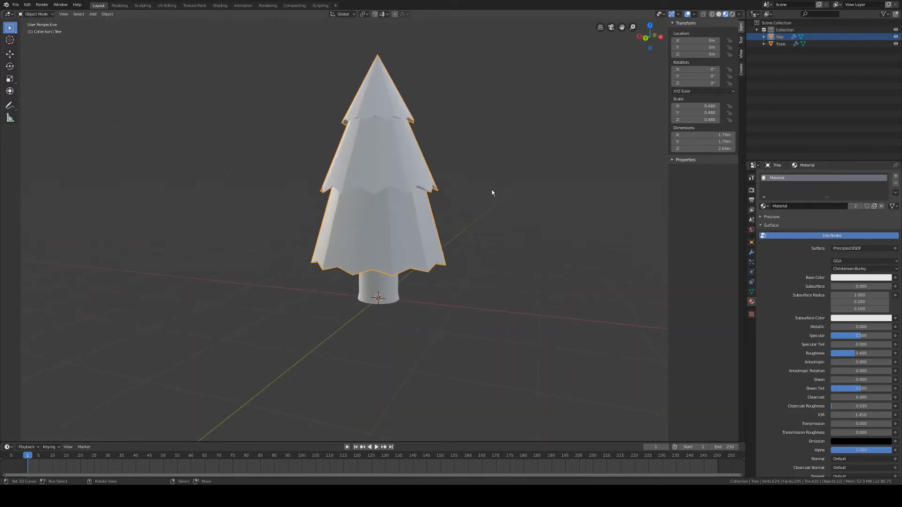
pyautogui.click(846, 278)
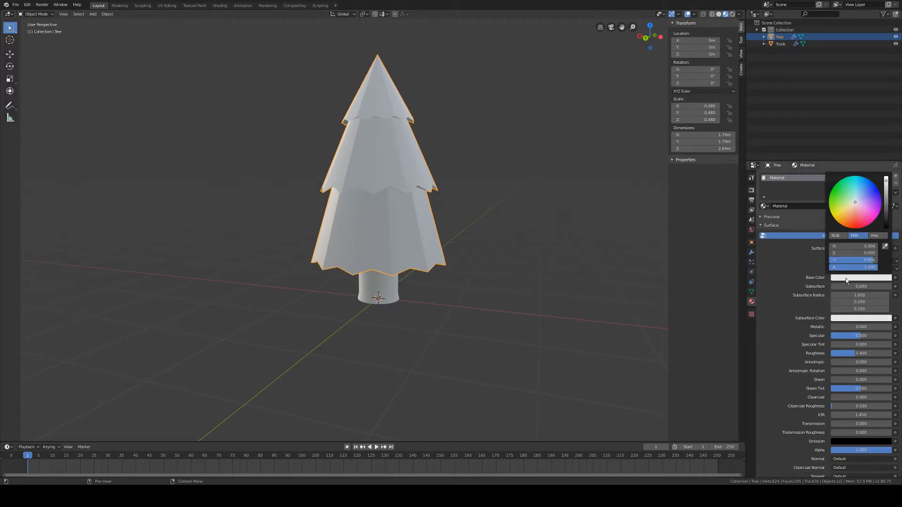
pyautogui.click(838, 193)
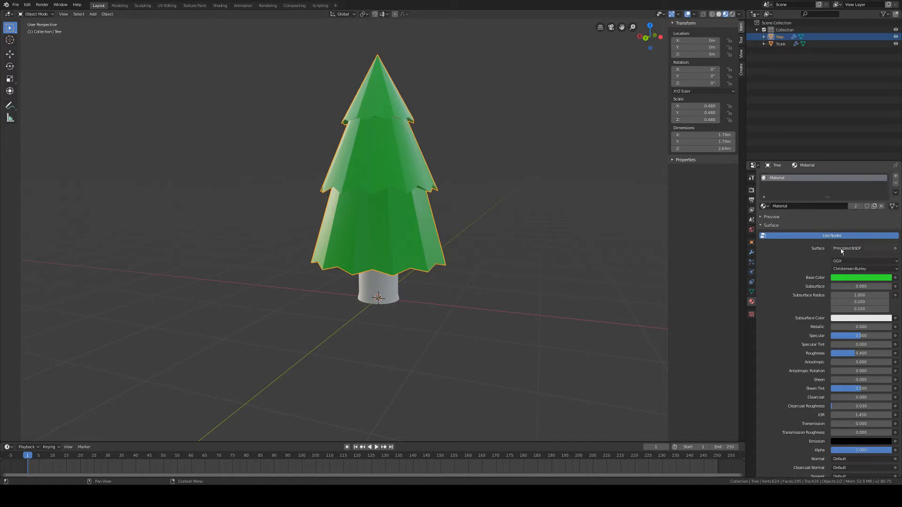
pyautogui.moveTo(853, 336)
pyautogui.mouseDown()
pyautogui.moveTo(822, 337)
pyautogui.moveTo(891, 336)
pyautogui.moveTo(853, 335)
pyautogui.mouseUp()
pyautogui.moveTo(413, 298); pyautogui.dragTo(519, 306, button='middle')
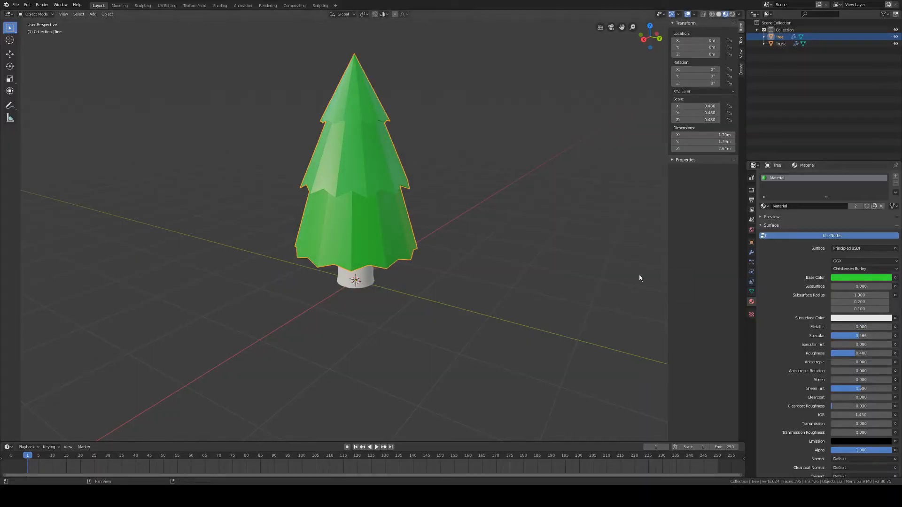
pyautogui.moveTo(547, 258)
pyautogui.mouseDown(button='middle')
pyautogui.moveTo(445, 250)
pyautogui.moveTo(534, 259)
pyautogui.mouseUp(button='middle')
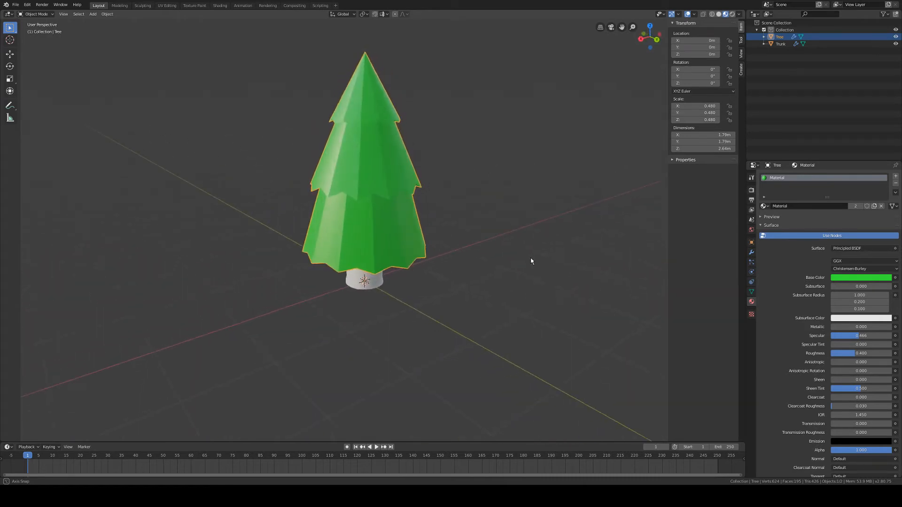
pyautogui.moveTo(463, 213); pyautogui.dragTo(489, 248, button='middle')
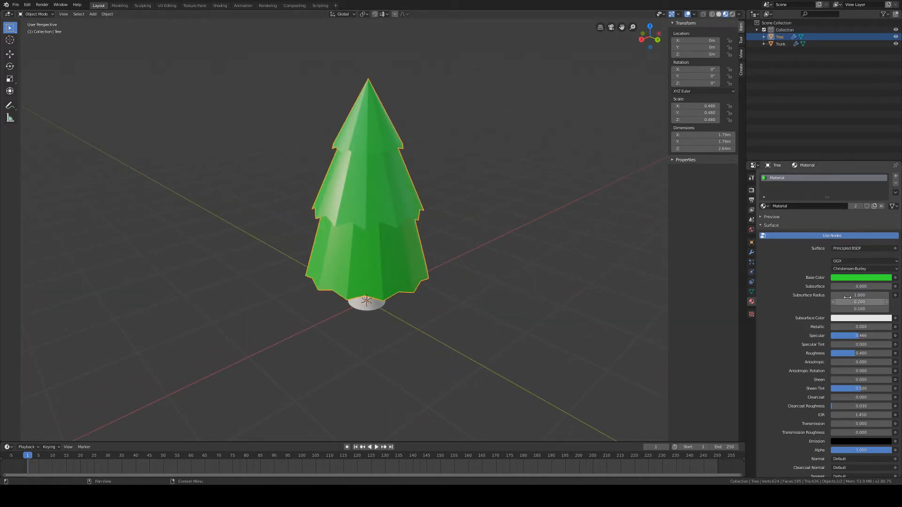
# Adjust the foliage material's Base Color to hue 0.300 and saturation 0.814, and darken its value to a deep green
pyautogui.click(843, 279)
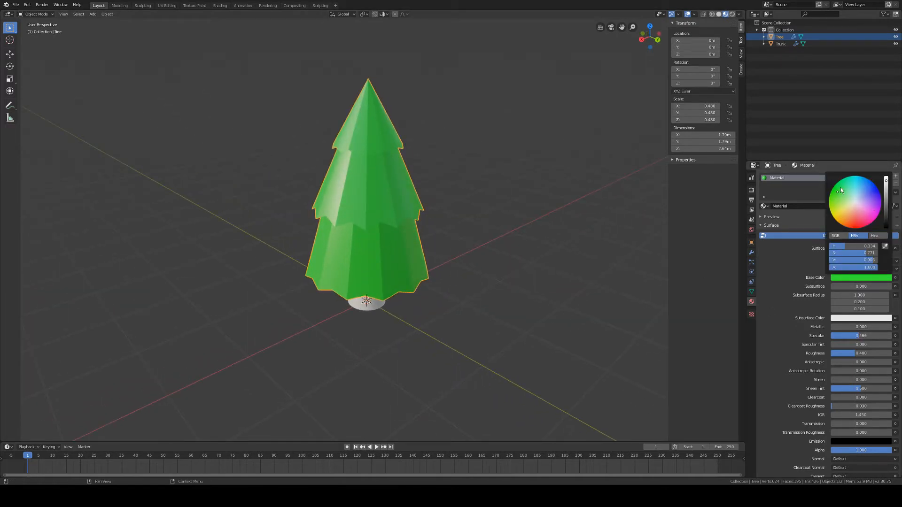
pyautogui.moveTo(841, 187)
pyautogui.mouseDown()
pyautogui.moveTo(859, 191)
pyautogui.moveTo(838, 191)
pyautogui.mouseUp()
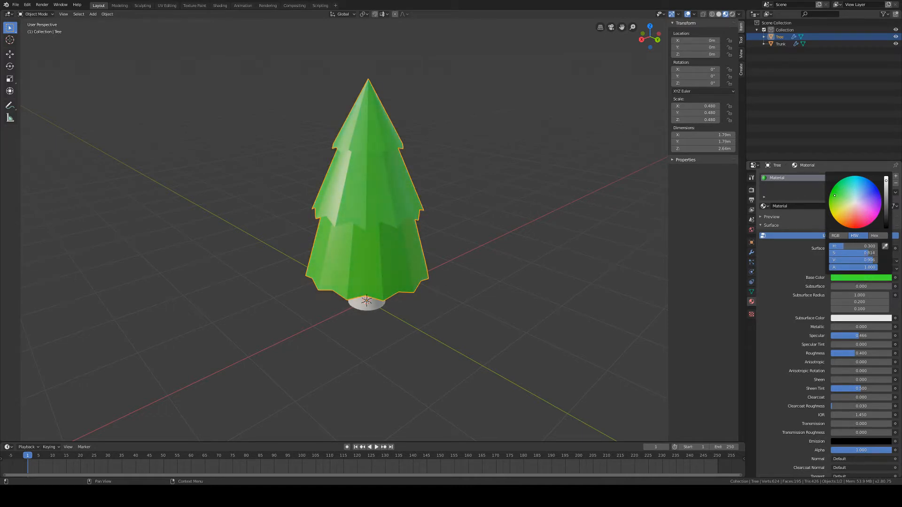
pyautogui.click(859, 236)
pyautogui.click(839, 236)
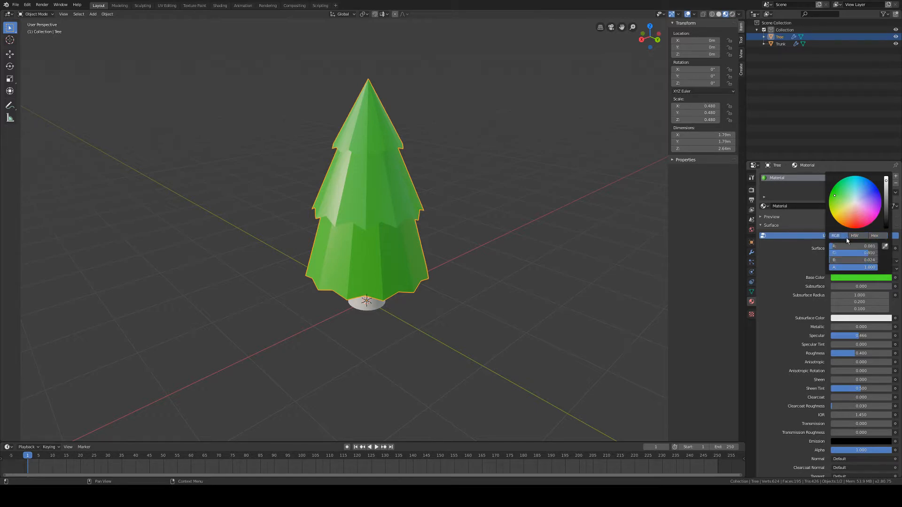
pyautogui.click(855, 236)
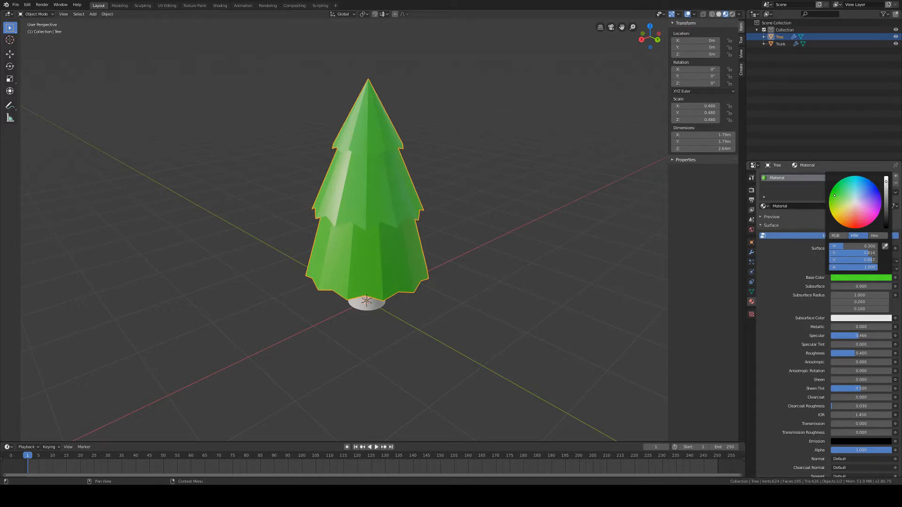
pyautogui.moveTo(886, 181); pyautogui.dragTo(887, 211)
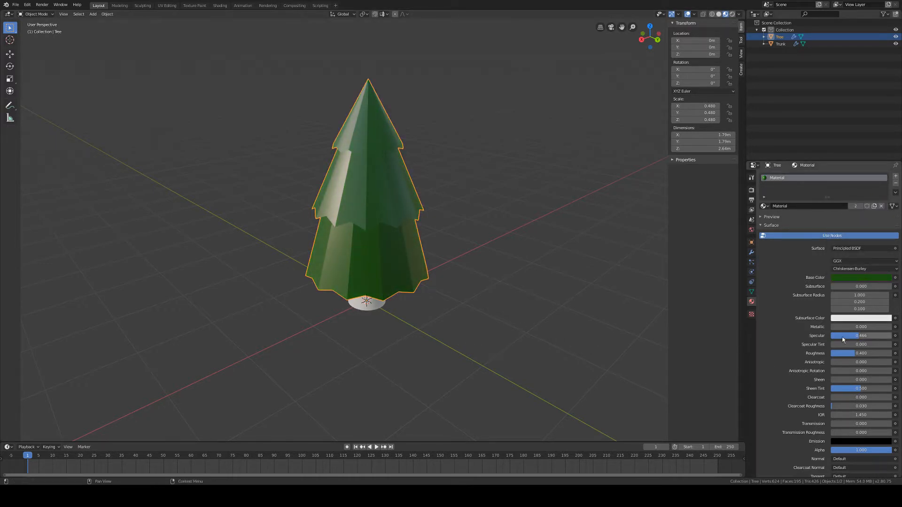
# Reduce the foliage material's Specular to about 0.026 and check the shine from other angles
pyautogui.moveTo(870, 336); pyautogui.dragTo(832, 335)
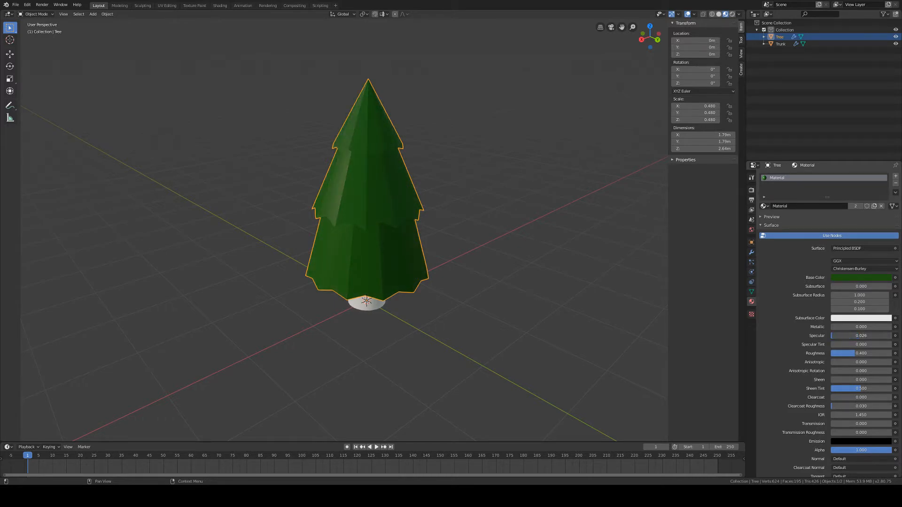
pyautogui.moveTo(595, 328); pyautogui.dragTo(510, 314, button='middle')
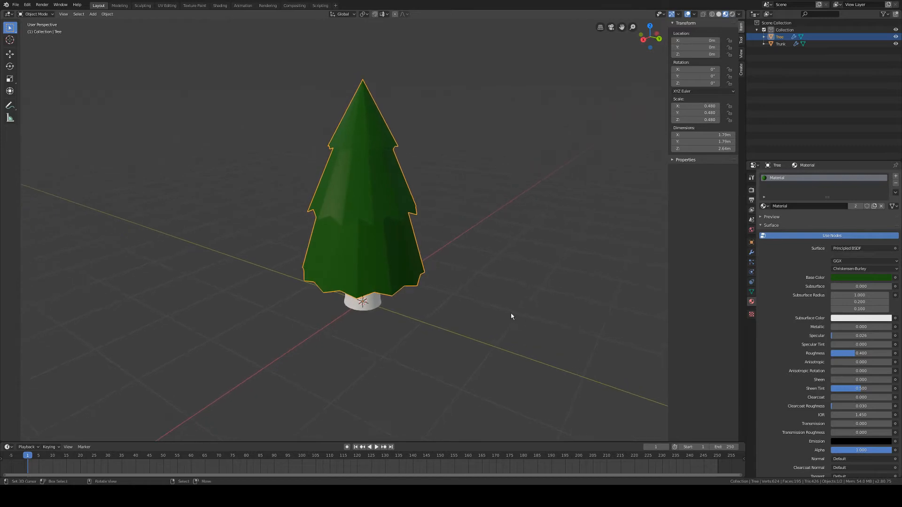
pyautogui.moveTo(436, 239)
pyautogui.mouseDown(button='middle')
pyautogui.moveTo(424, 238)
pyautogui.moveTo(494, 237)
pyautogui.mouseUp(button='middle')
pyautogui.moveTo(839, 333)
pyautogui.mouseDown()
pyautogui.moveTo(889, 335)
pyautogui.moveTo(833, 336)
pyautogui.mouseUp()
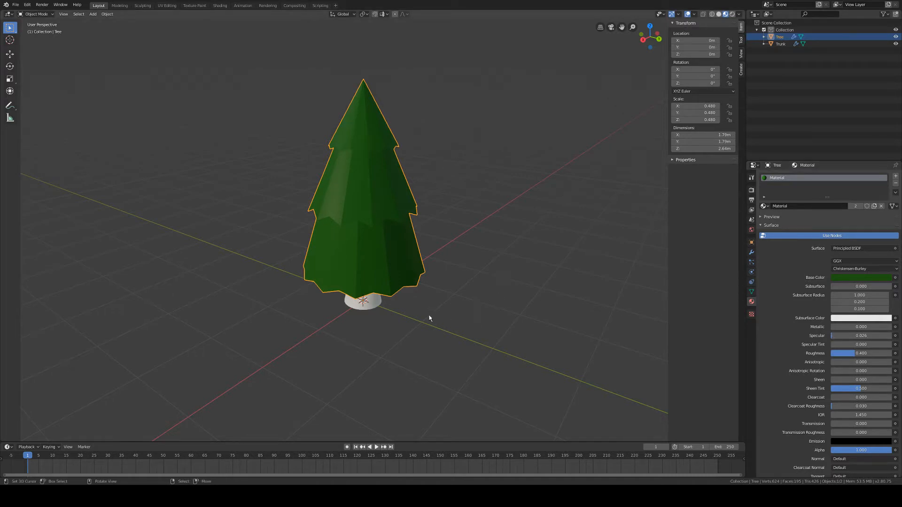
# Select the Trunk object and create a new separate material for it instead of reusing the foliage material
pyautogui.moveTo(429, 319); pyautogui.dragTo(361, 315, button='middle')
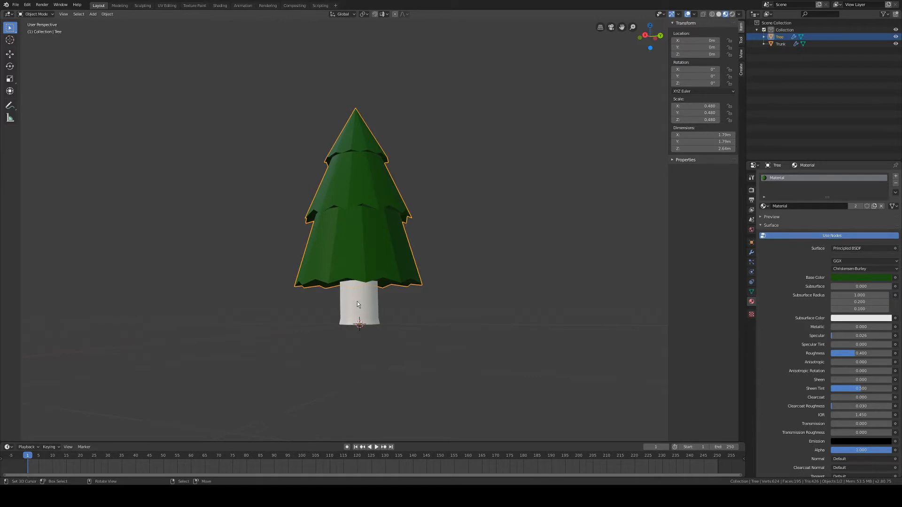
pyautogui.click(356, 303)
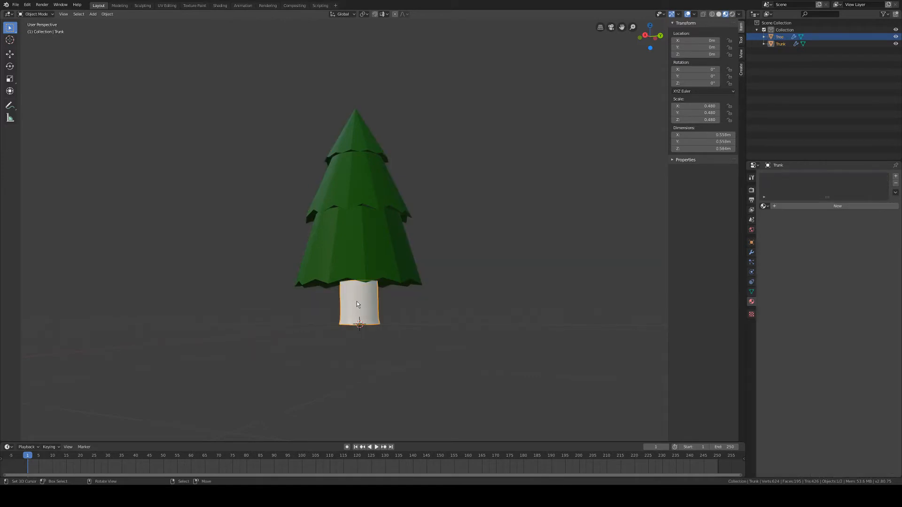
pyautogui.click(764, 206)
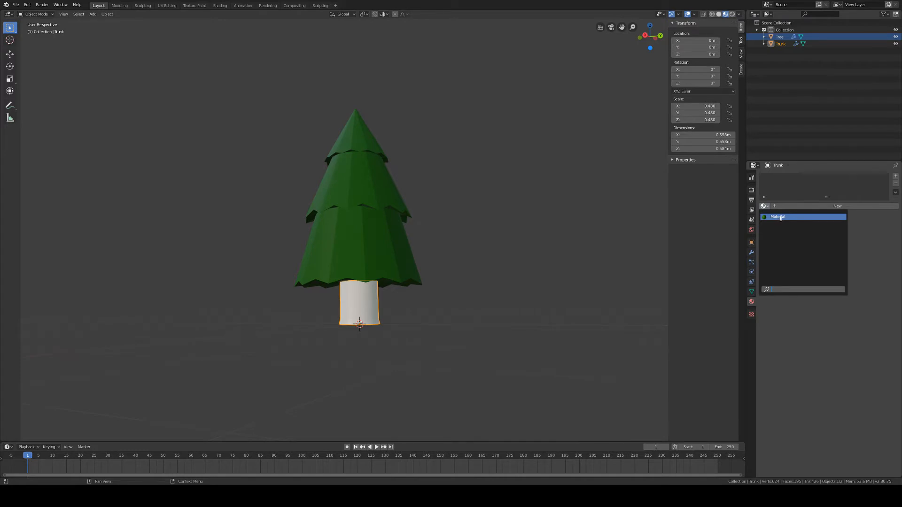
pyautogui.click(878, 241)
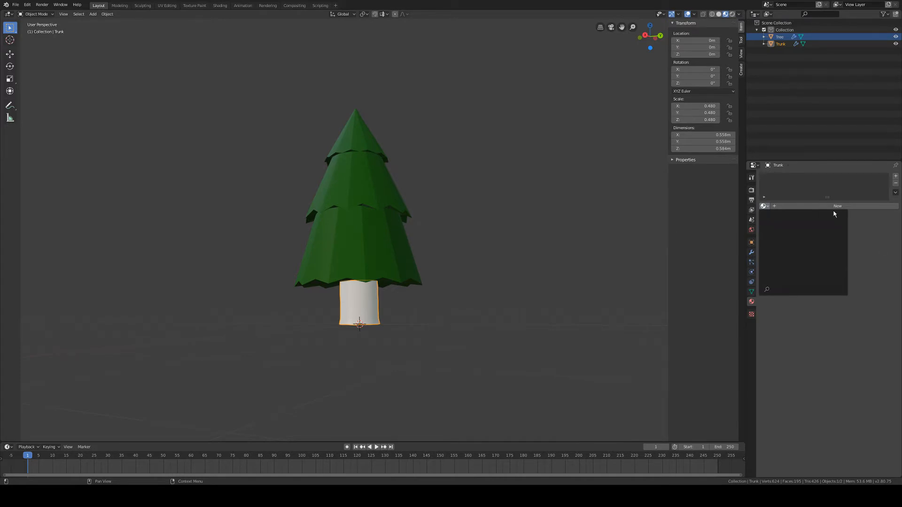
pyautogui.click(832, 205)
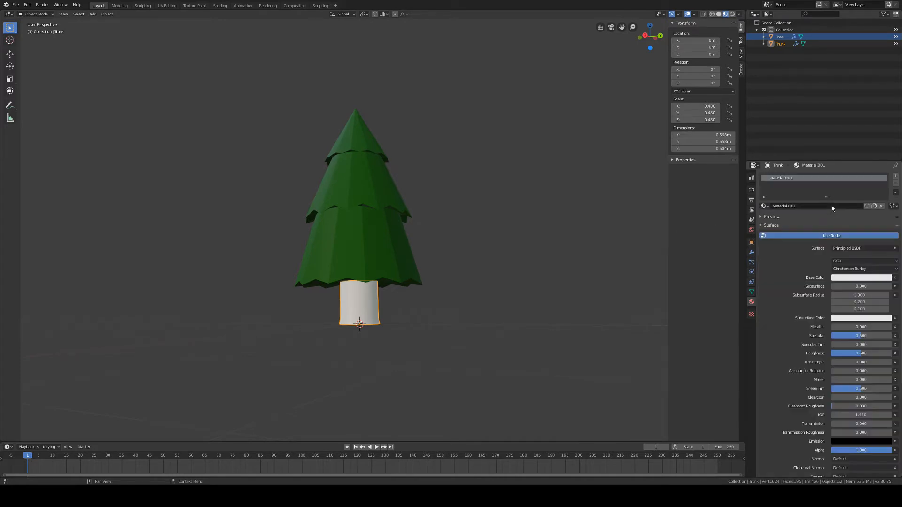
# Rename the trunk's new material Treee Trunk
pyautogui.doubleClick(798, 206)
pyautogui.write('Treee')
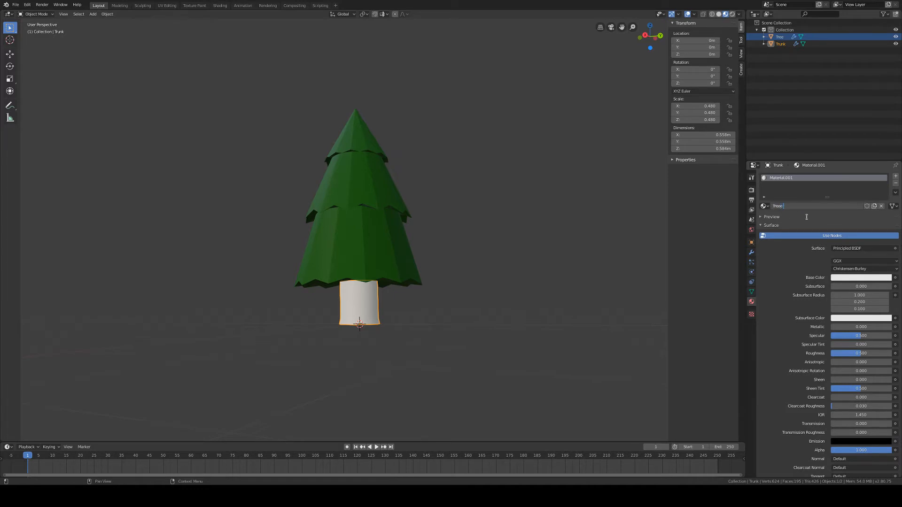
pyautogui.write(' Trunk')
pyautogui.press('Return')
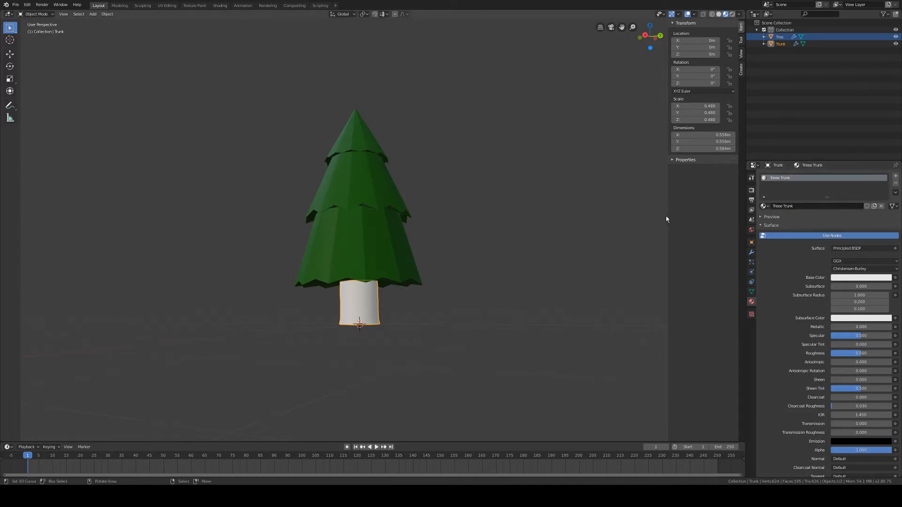
# Set the trunk material's Base Color to orange with hue 0.081 and saturation 0.794, and darken its value to a deep brown
pyautogui.moveTo(513, 256); pyautogui.dragTo(517, 264, button='middle')
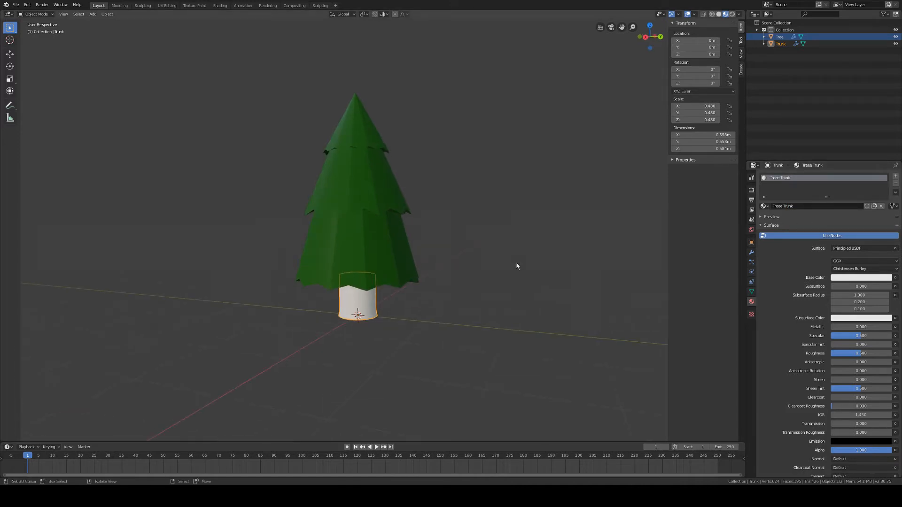
pyautogui.click(849, 278)
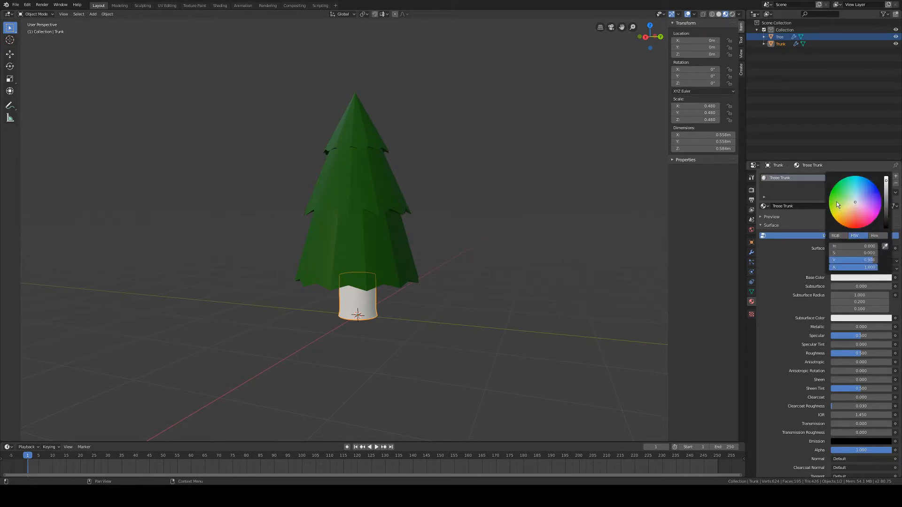
pyautogui.moveTo(848, 222); pyautogui.dragTo(846, 220)
pyautogui.scroll(-10, 846, 220)
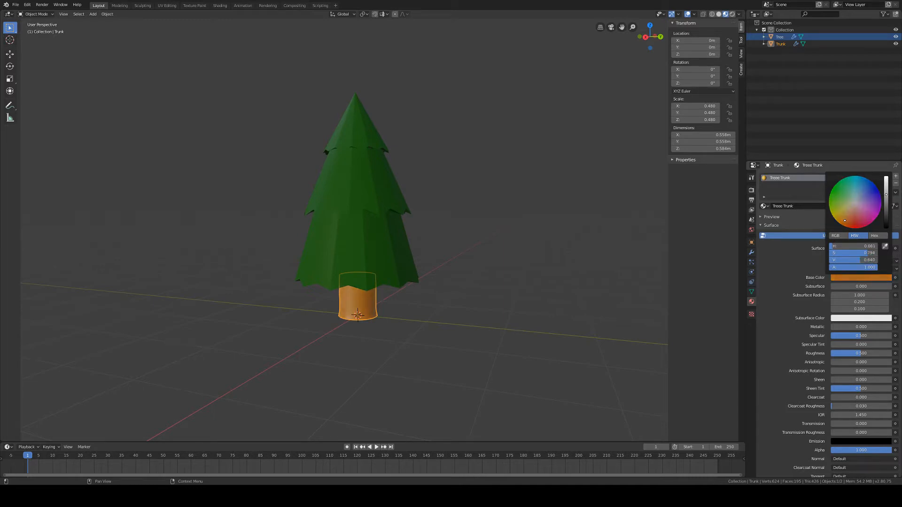
pyautogui.scroll(-3, 845, 220)
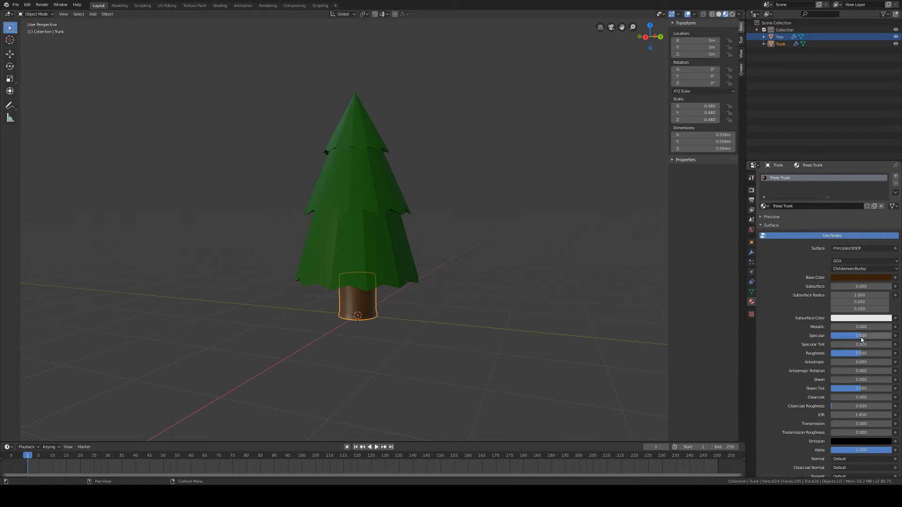
# Lower the trunk material's Specular to 0.060, deselect the trunk and check the tree from below
pyautogui.moveTo(862, 337); pyautogui.dragTo(834, 338)
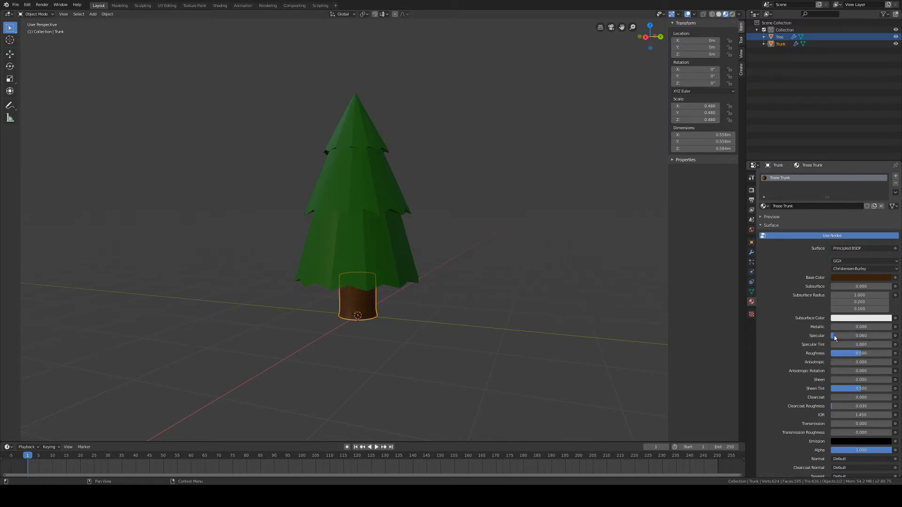
pyautogui.click(481, 294)
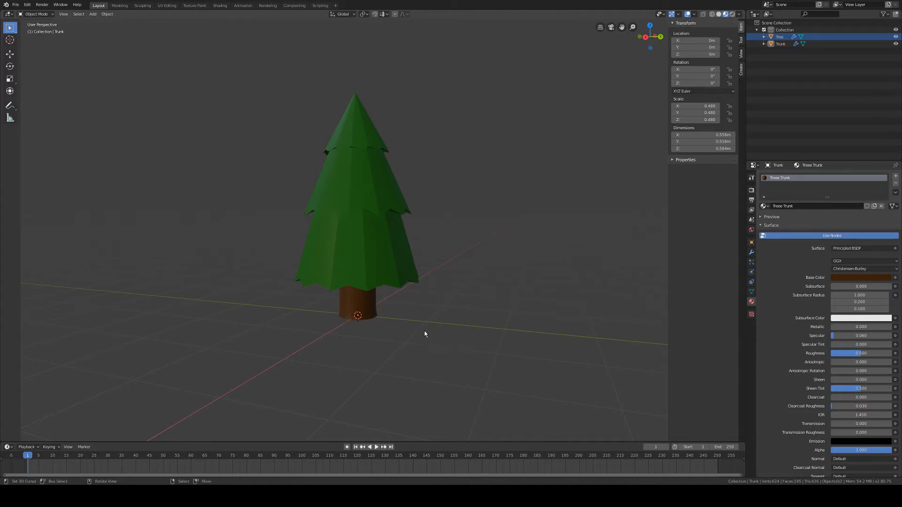
pyautogui.moveTo(374, 334)
pyautogui.mouseDown(button='middle')
pyautogui.moveTo(401, 346)
pyautogui.moveTo(475, 316)
pyautogui.moveTo(363, 343)
pyautogui.moveTo(366, 322)
pyautogui.moveTo(383, 321)
pyautogui.mouseUp(button='middle')
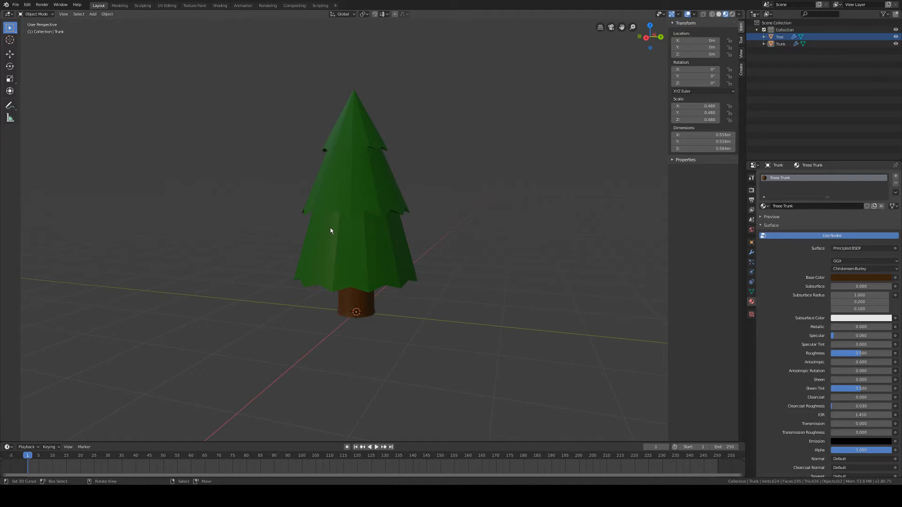
pyautogui.moveTo(339, 241); pyautogui.dragTo(396, 264, button='middle')
pyautogui.scroll(1, 388, 254)
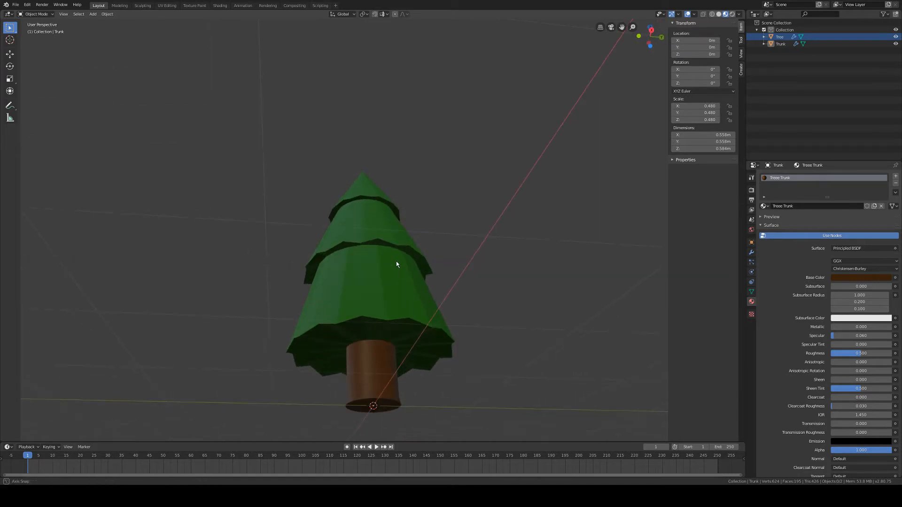
pyautogui.click(37, 15)
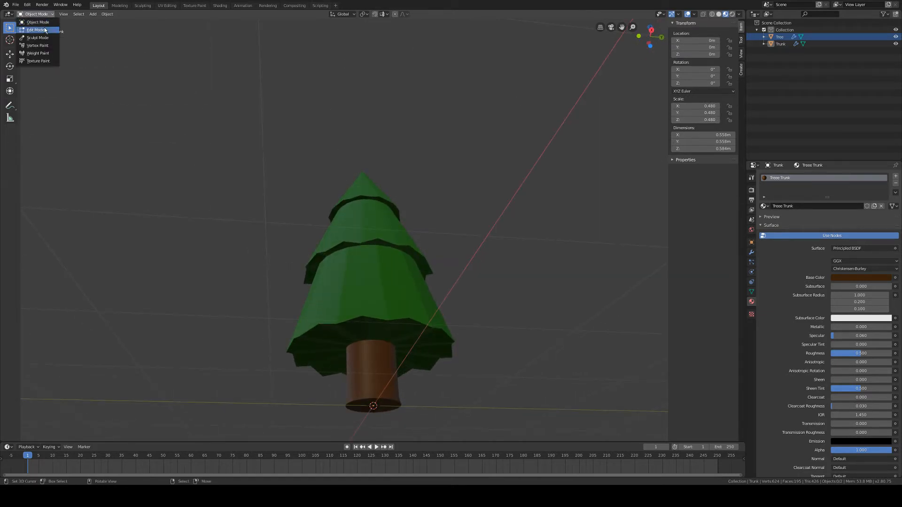
pyautogui.click(44, 29)
pyautogui.click(38, 14)
pyautogui.click(44, 22)
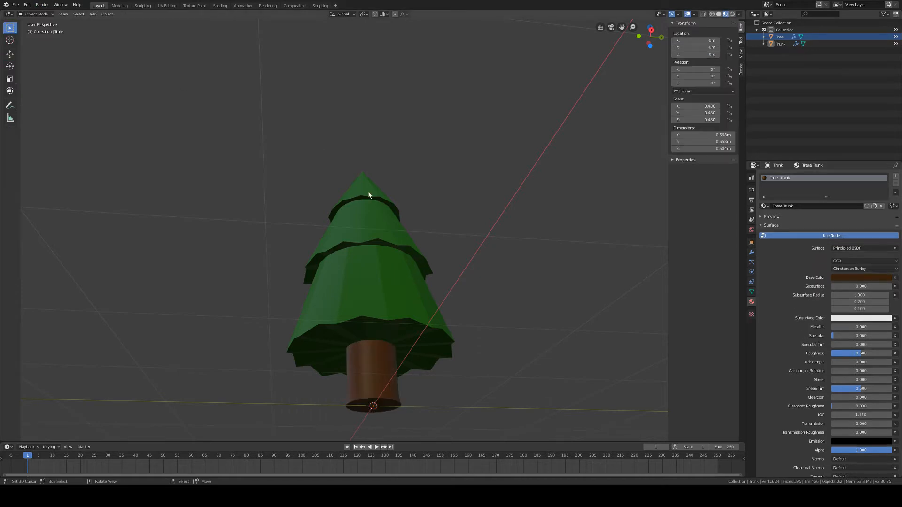
# Enter Edit Mode on the foliage object and, in vertex selection, select the inner loop under the middle tier
pyautogui.click(376, 235)
pyautogui.click(37, 14)
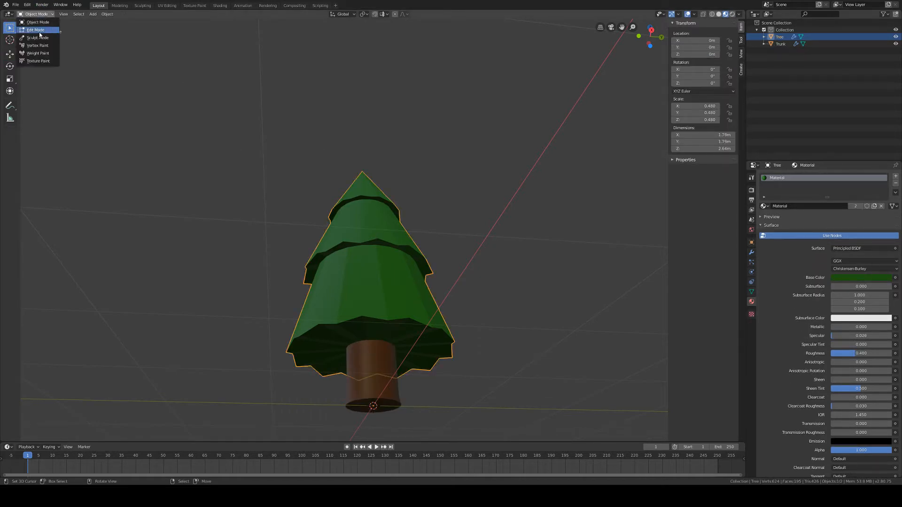
pyautogui.click(37, 30)
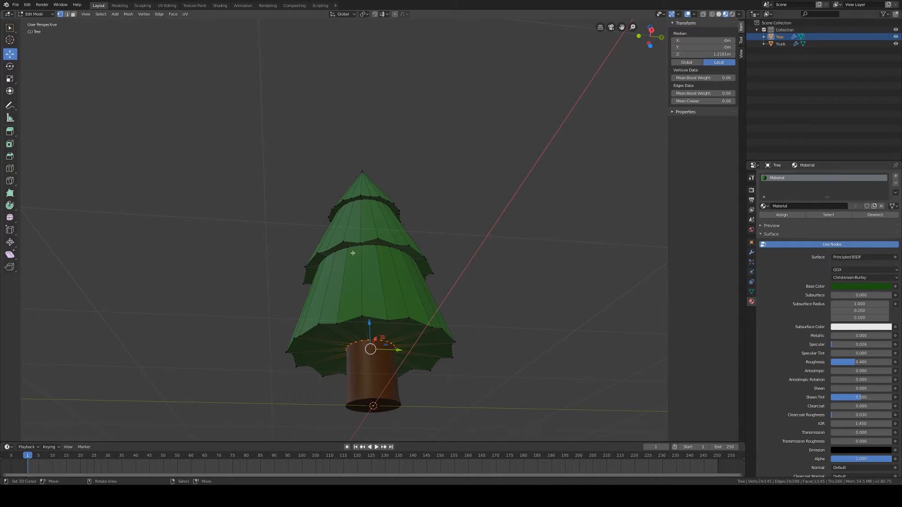
pyautogui.press('2')
pyautogui.keyDown('alt'); pyautogui.click(356, 195); pyautogui.keyUp('alt')
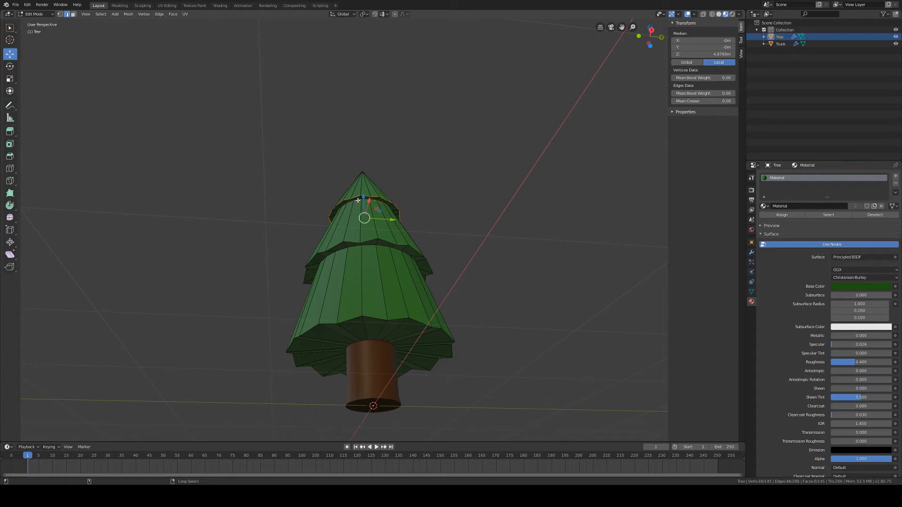
pyautogui.click(60, 15)
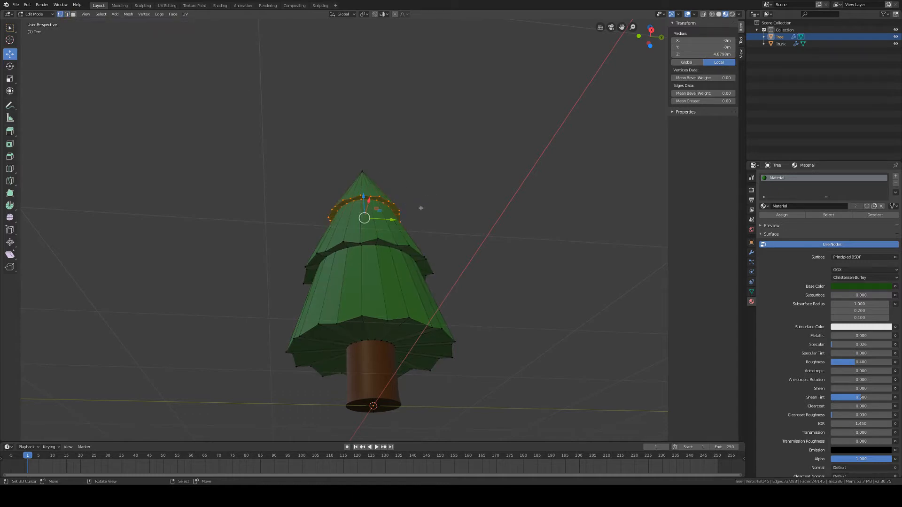
pyautogui.keyDown('alt'); pyautogui.click(374, 240); pyautogui.keyUp('alt')
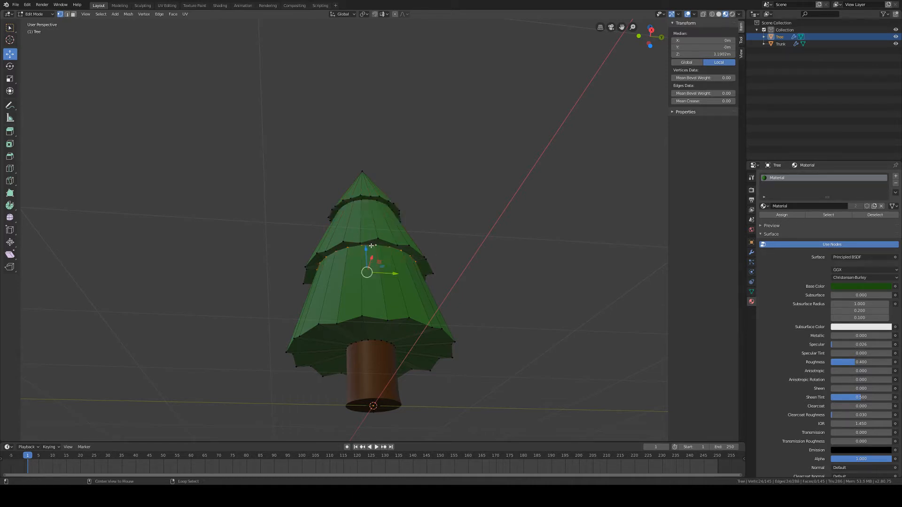
# Try adding the upper tier's underside loops to the selection, cancel a loop cut, and undo the extra selections
pyautogui.keyDown('alt'); pyautogui.keyDown('shift'); pyautogui.click(366, 200); pyautogui.keyUp('shift'); pyautogui.keyUp('alt')
pyautogui.keyDown('alt'); pyautogui.keyDown('shift'); pyautogui.click(366, 195); pyautogui.keyUp('shift'); pyautogui.keyUp('alt')
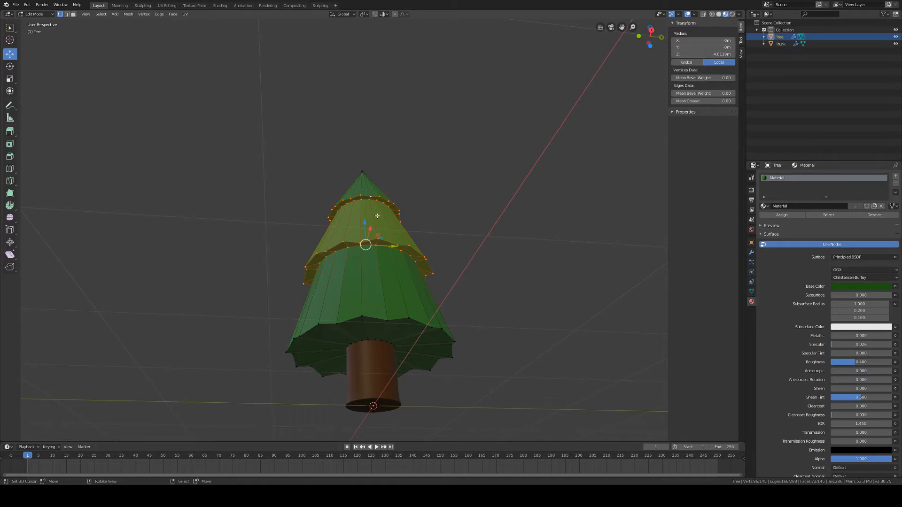
pyautogui.moveTo(377, 215); pyautogui.dragTo(378, 230, button='middle')
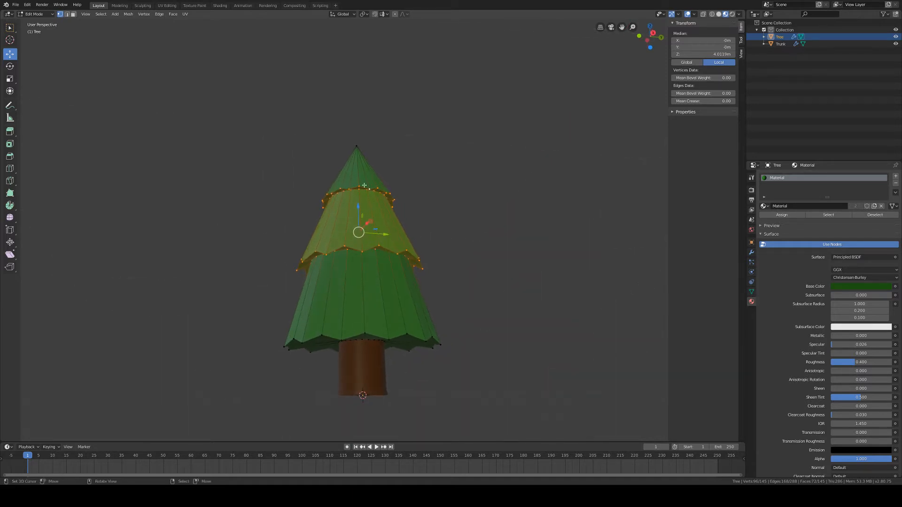
pyautogui.hotkey('ctrl', 'r')
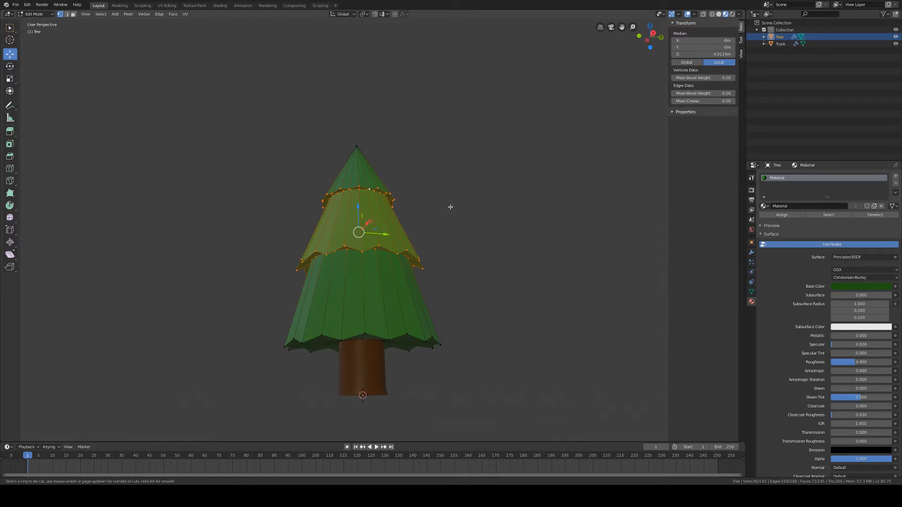
pyautogui.press('Escape')
pyautogui.hotkey('ctrl', 'z')
pyautogui.hotkey('ctrl', 'z')
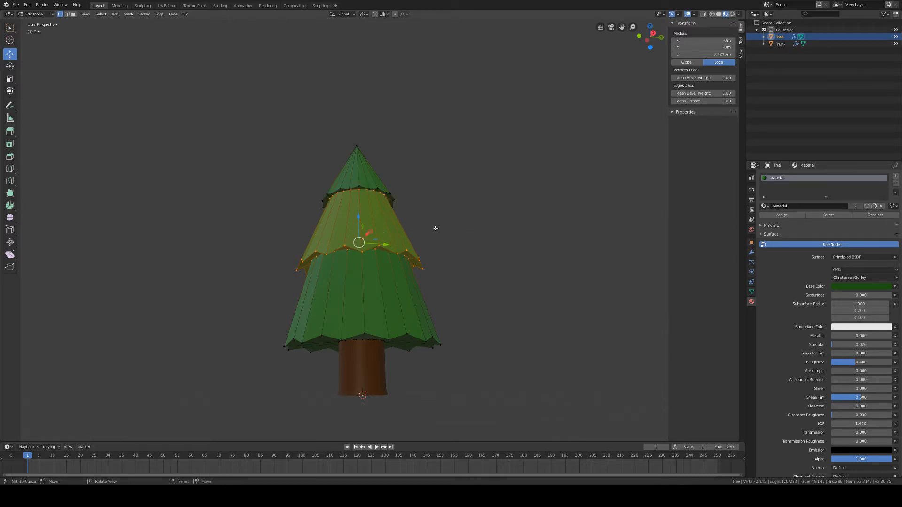
# Add a second material slot to the foliage object, load the existing green Material into it, and make it an independent copy
pyautogui.moveTo(441, 260); pyautogui.dragTo(438, 245, button='middle')
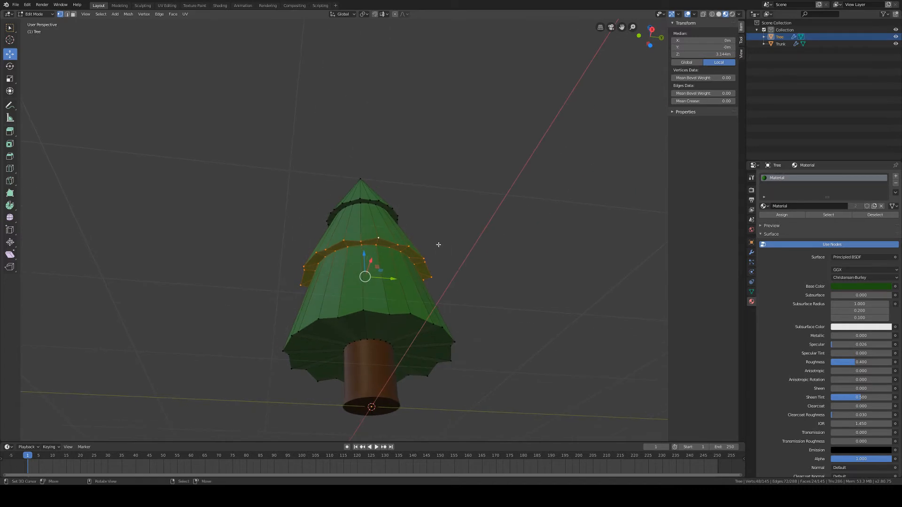
pyautogui.moveTo(445, 279); pyautogui.dragTo(449, 276, button='middle')
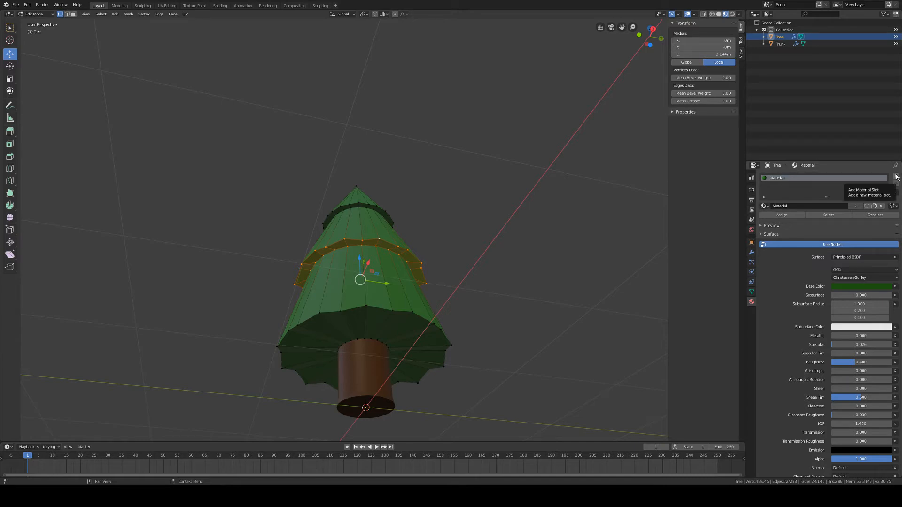
pyautogui.click(896, 177)
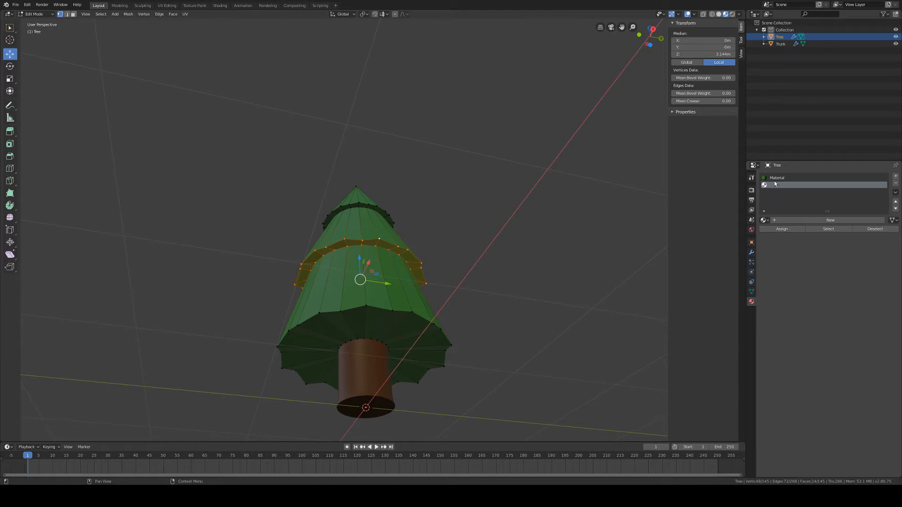
pyautogui.click(765, 220)
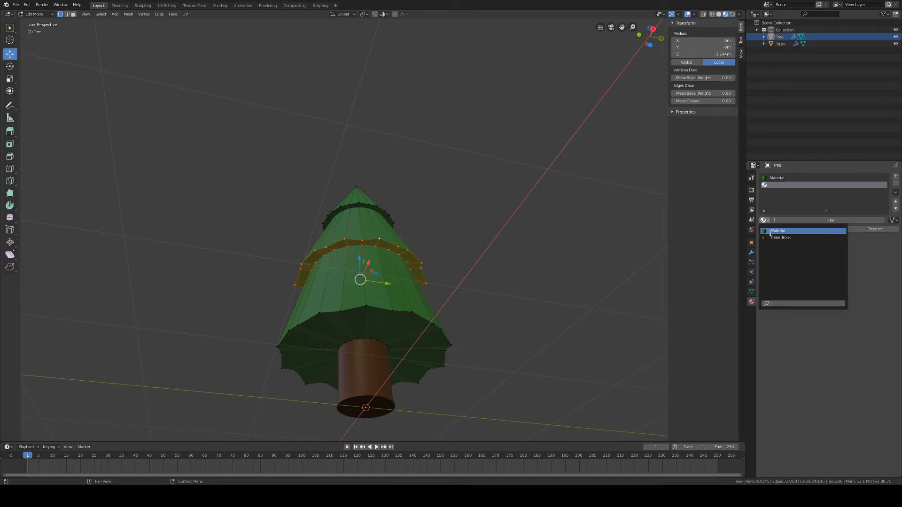
pyautogui.click(778, 231)
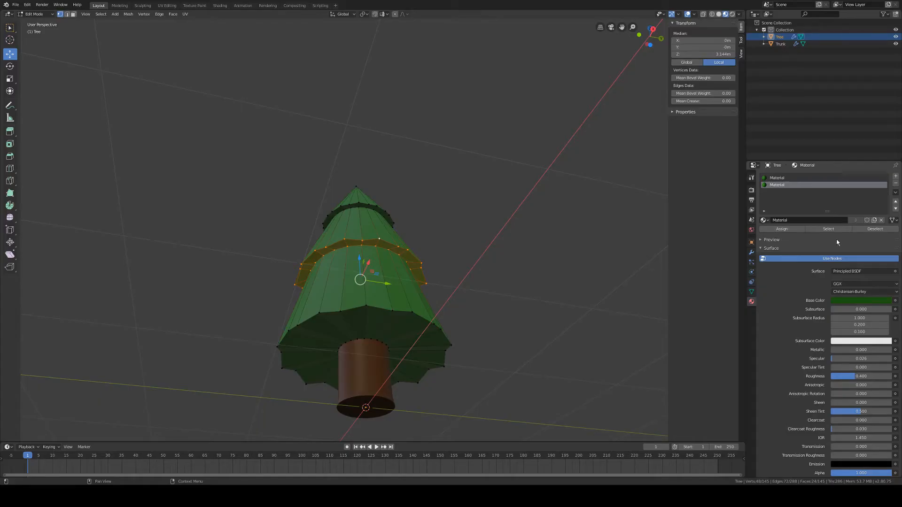
pyautogui.click(875, 220)
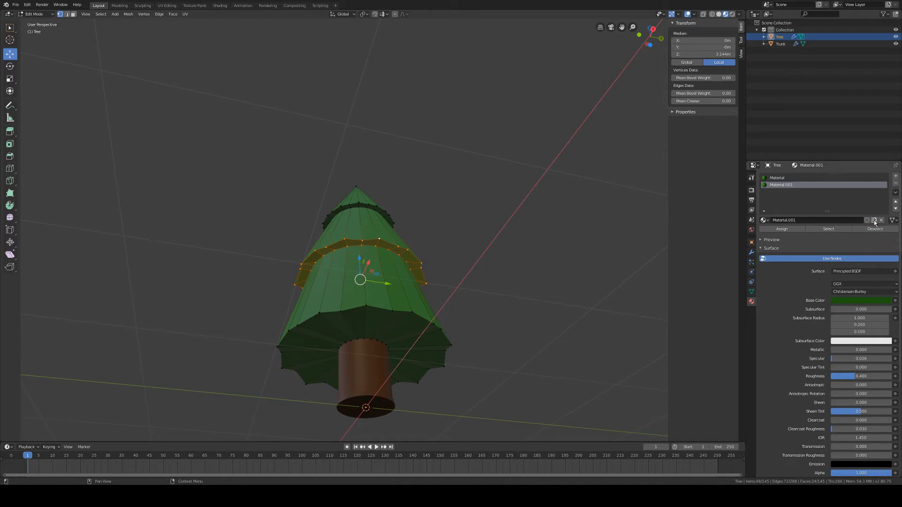
pyautogui.click(765, 220)
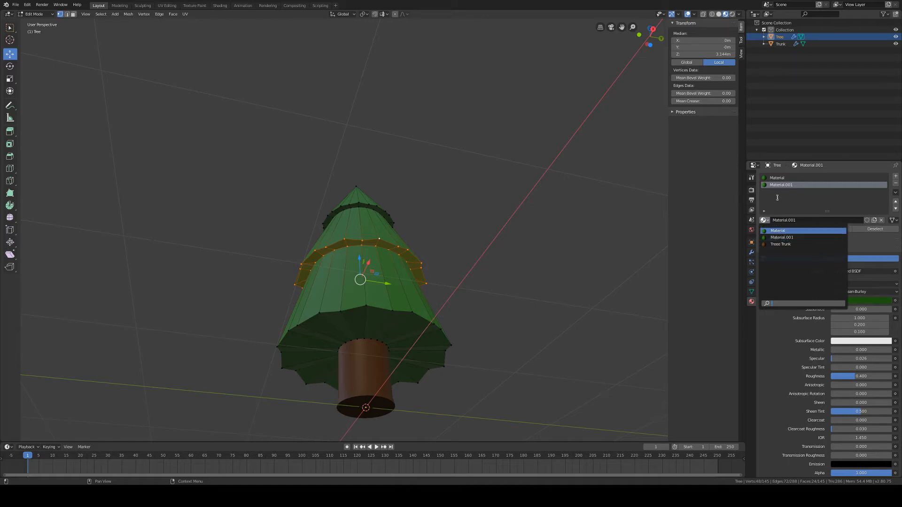
pyautogui.doubleClick(796, 220)
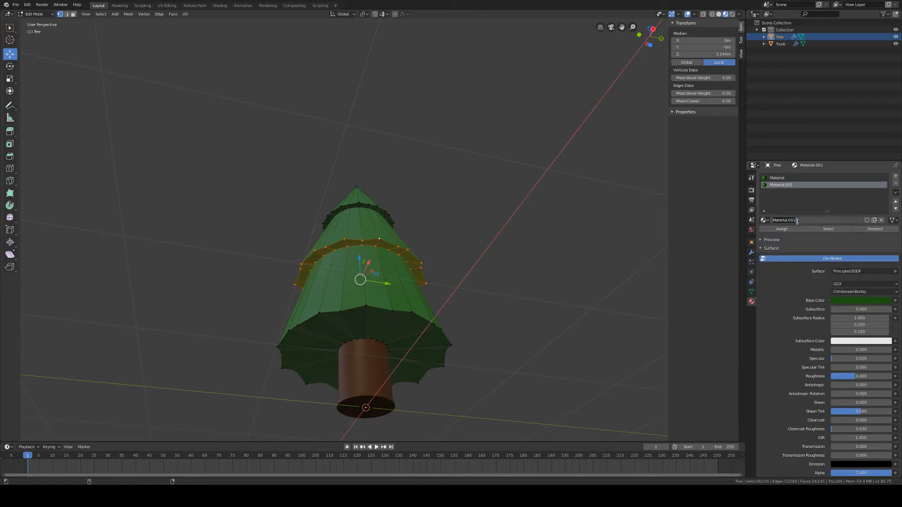
pyautogui.write('Вфкл Пкуут')
pyautogui.press('Return')
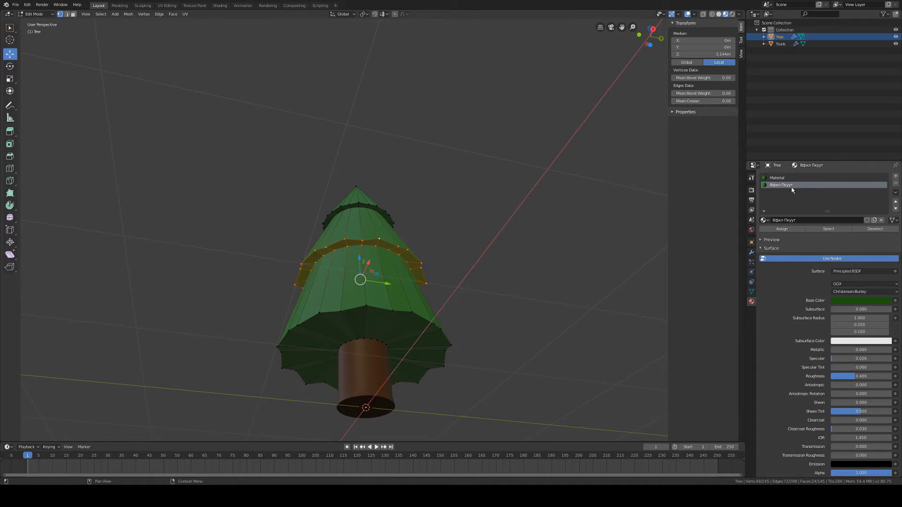
# Rename the copied material in the second slot Dark Green
pyautogui.click(799, 220)
pyautogui.write('D')
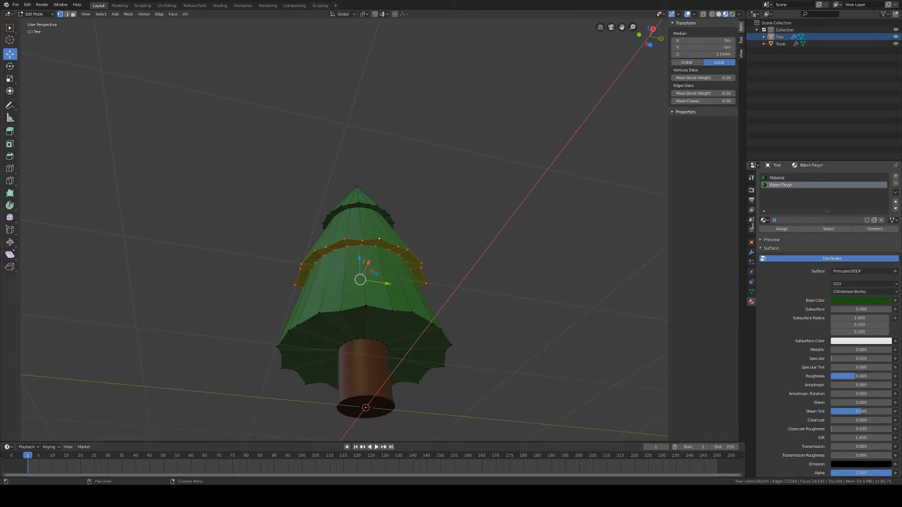
pyautogui.write('ark Green')
pyautogui.press('Return')
# Rename the original foliage material in the first slot Green
pyautogui.click(782, 180)
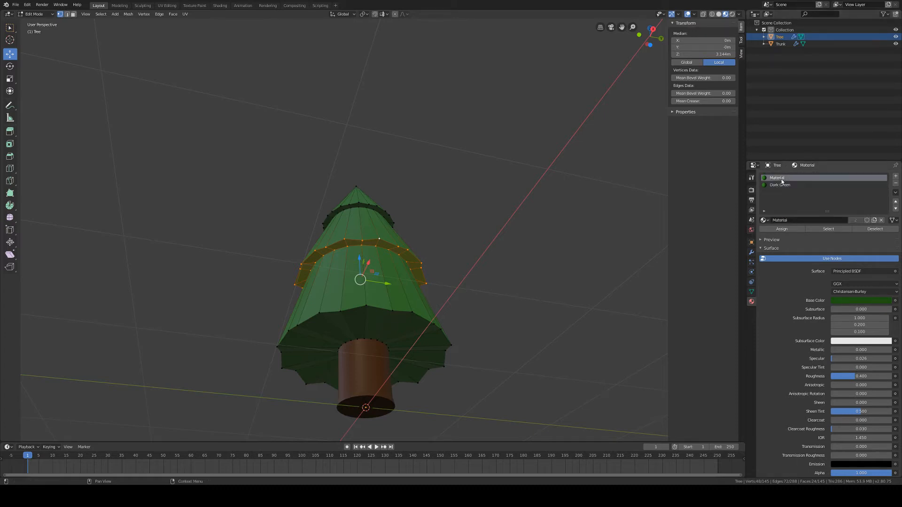
pyautogui.doubleClick(793, 220)
pyautogui.write('Green')
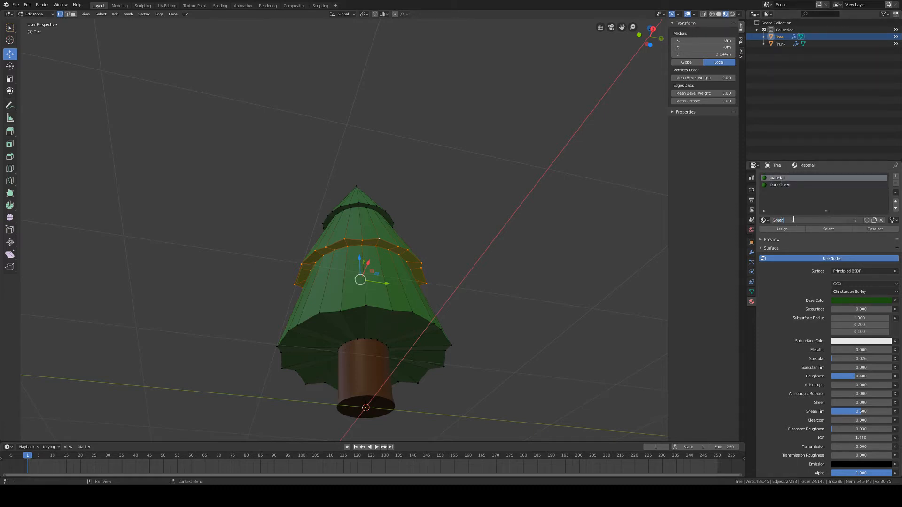
pyautogui.press('Return')
# Darken the Dark Green material's base colour to a value of about 0.14 and check the foliage in Object Mode
pyautogui.click(782, 185)
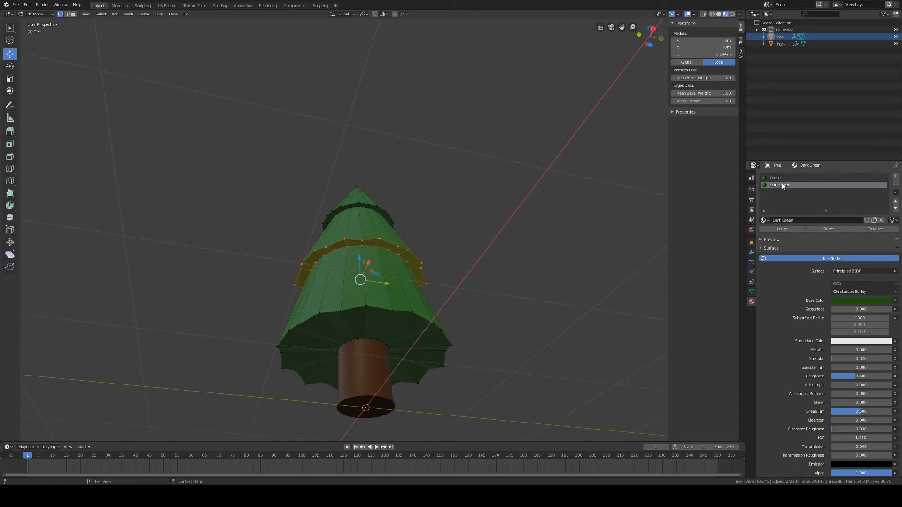
pyautogui.click(856, 302)
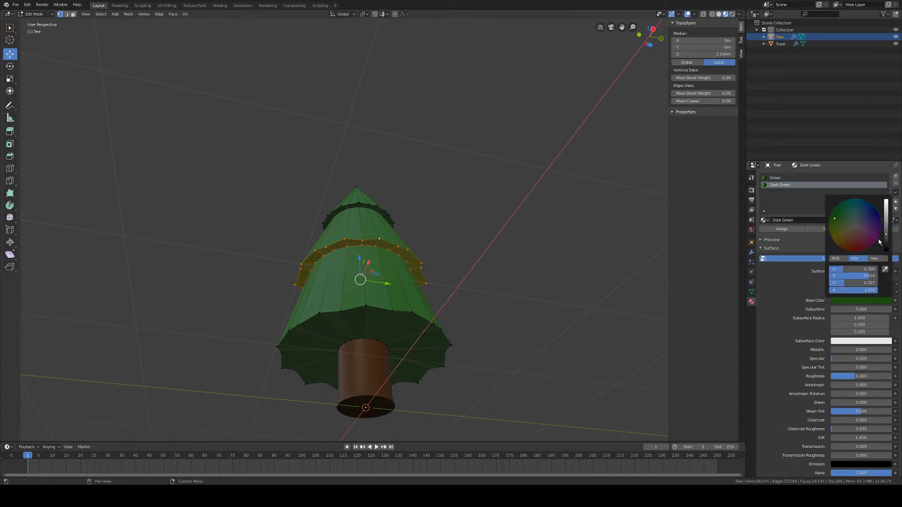
pyautogui.moveTo(886, 238); pyautogui.dragTo(886, 243)
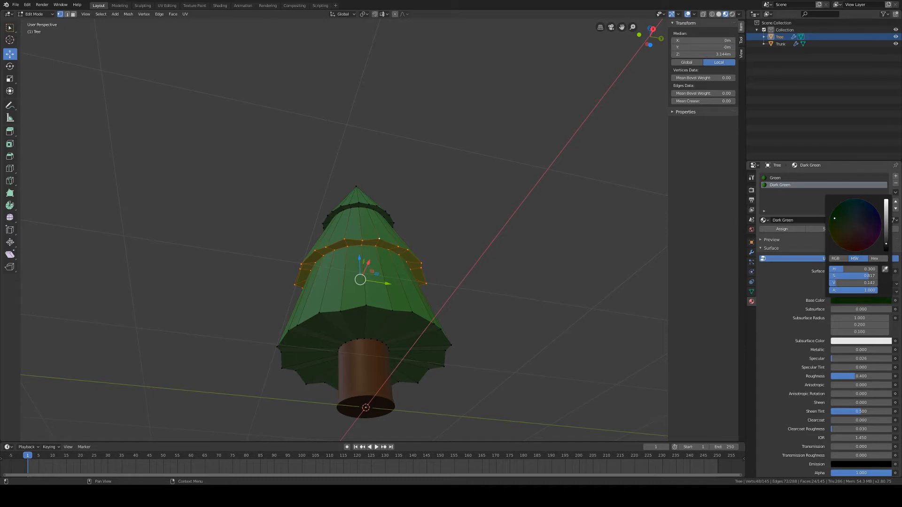
pyautogui.click(44, 16)
pyautogui.click(38, 22)
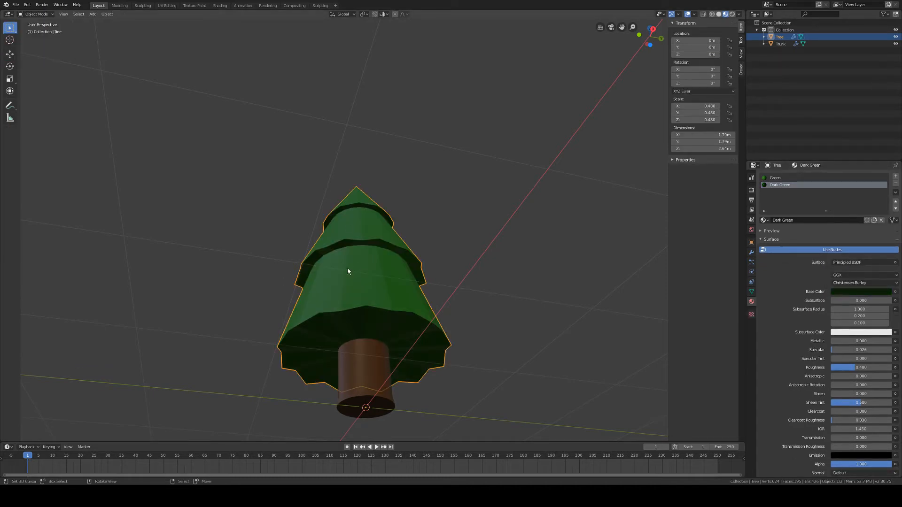
pyautogui.moveTo(330, 267)
pyautogui.mouseDown(button='middle')
pyautogui.moveTo(377, 298)
pyautogui.moveTo(427, 283)
pyautogui.moveTo(427, 264)
pyautogui.moveTo(384, 283)
pyautogui.moveTo(339, 286)
pyautogui.moveTo(346, 268)
pyautogui.mouseUp(button='middle')
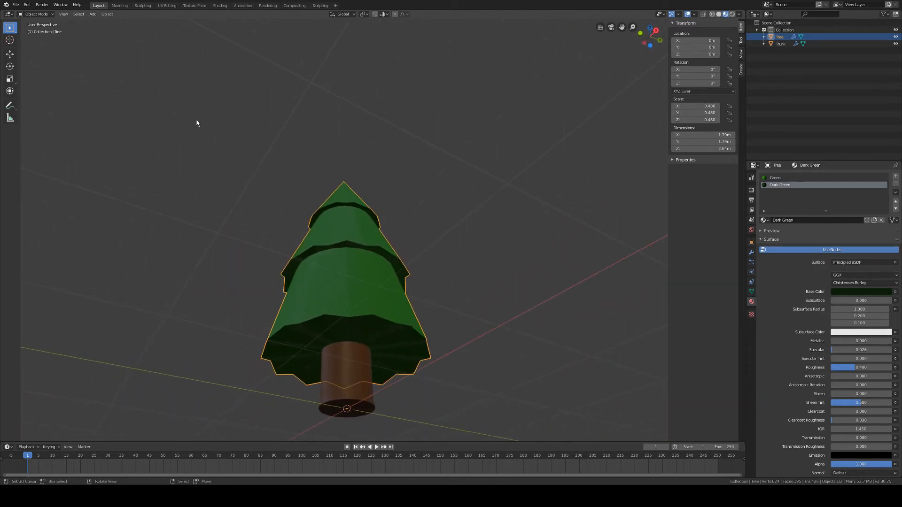
# In Edit Mode, assign the Dark Green material to the underside face loops of the middle and top foliage tiers
pyautogui.click(38, 14)
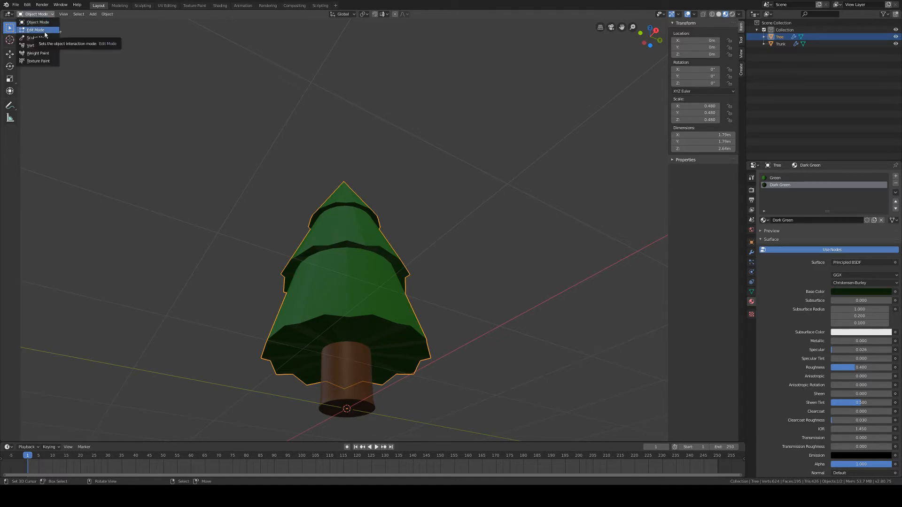
pyautogui.click(44, 31)
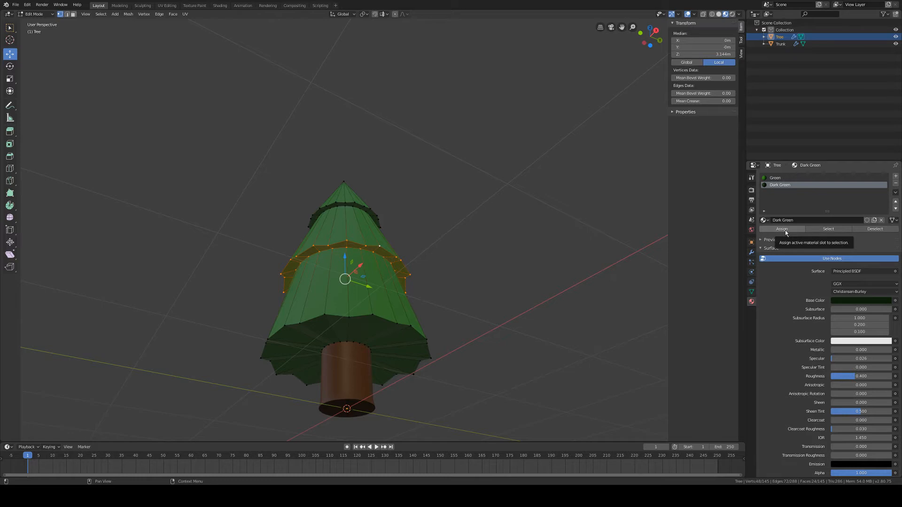
pyautogui.click(783, 229)
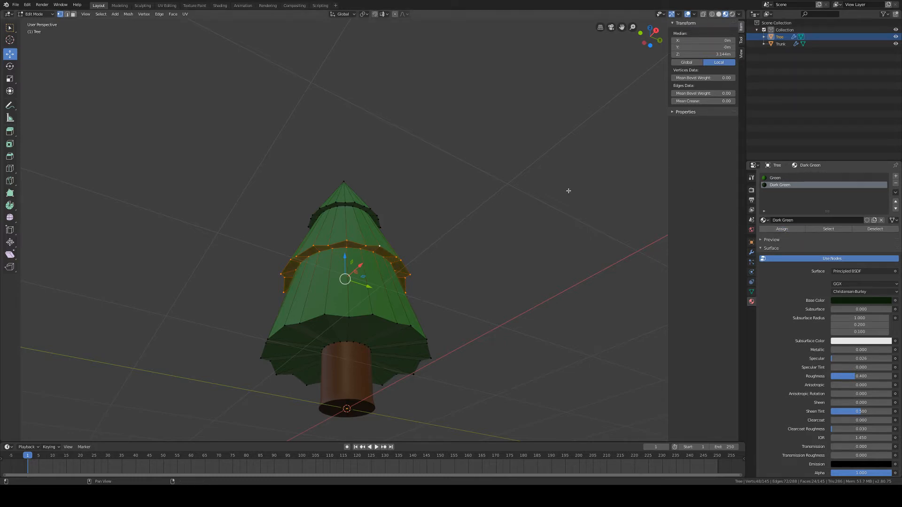
pyautogui.hotkey('alt', 'a')
pyautogui.moveTo(329, 258); pyautogui.dragTo(362, 311, button='middle')
pyautogui.scroll(1, 360, 301)
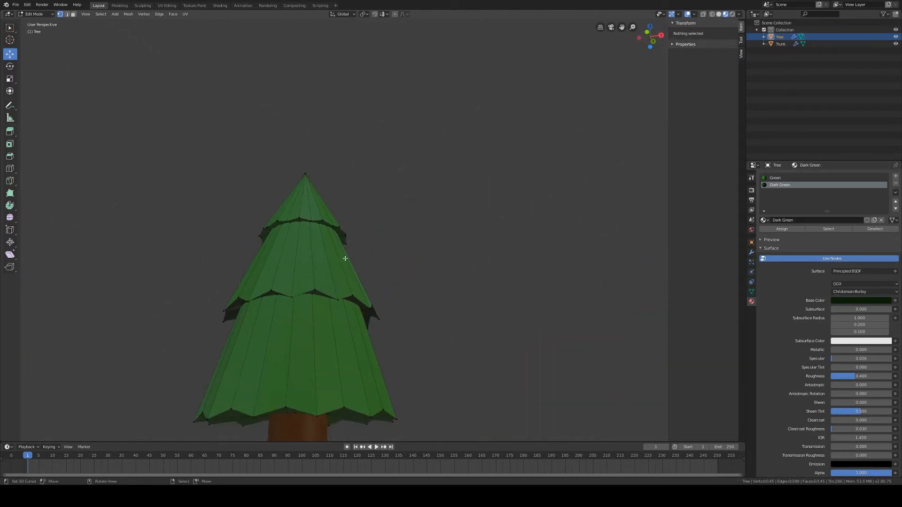
pyautogui.keyDown('alt'); pyautogui.click(318, 222); pyautogui.keyUp('alt')
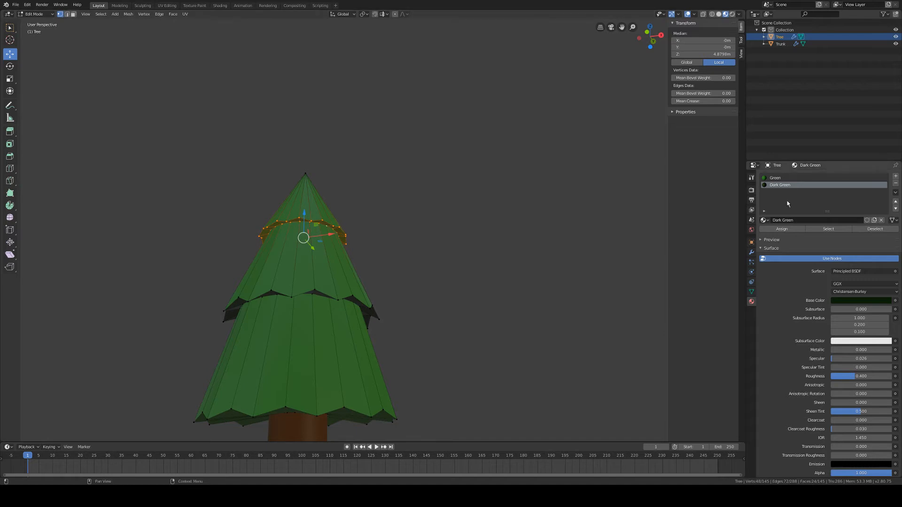
# Assign the Dark Green material to the bottom tier's underside faces, clear the selection, and return to Object Mode
pyautogui.keyDown('shift'); pyautogui.moveTo(318, 395); pyautogui.dragTo(359, 284, button='middle'); pyautogui.keyUp('shift')
pyautogui.keyDown('alt'); pyautogui.click(364, 312); pyautogui.keyUp('alt')
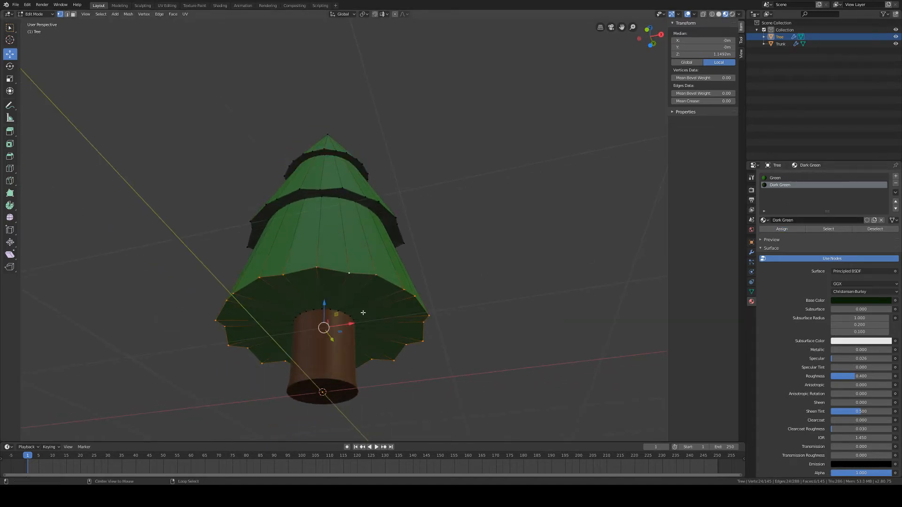
pyautogui.keyDown('alt'); pyautogui.keyDown('shift'); pyautogui.click(338, 312); pyautogui.keyUp('shift'); pyautogui.keyUp('alt')
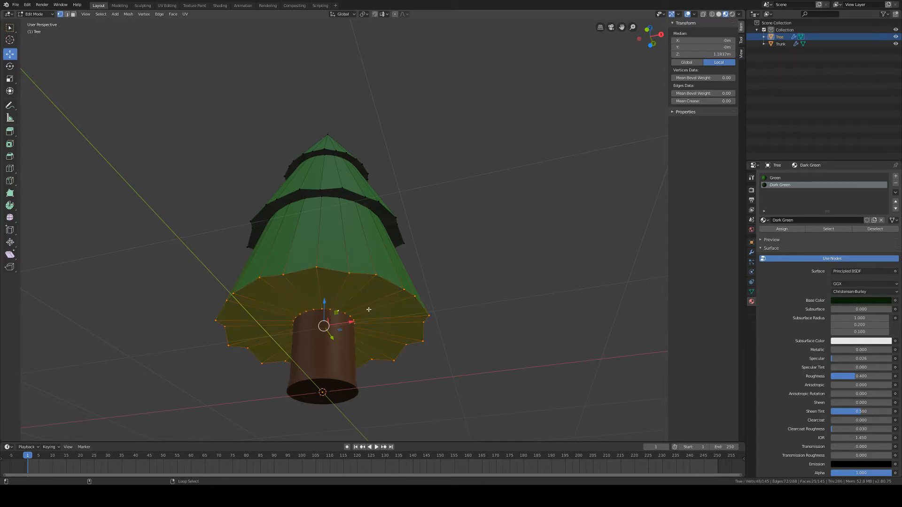
pyautogui.click(783, 228)
pyautogui.hotkey('alt', 'a')
pyautogui.moveTo(520, 286)
pyautogui.mouseDown(button='middle')
pyautogui.moveTo(456, 299)
pyautogui.moveTo(489, 312)
pyautogui.moveTo(522, 280)
pyautogui.moveTo(517, 296)
pyautogui.mouseUp(button='middle')
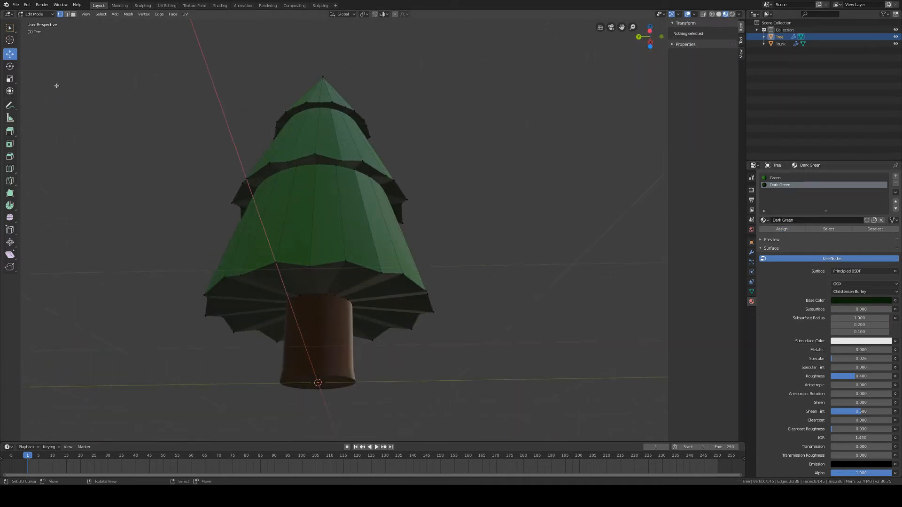
pyautogui.click(39, 16)
pyautogui.click(41, 23)
pyautogui.scroll(-3, 263, 168)
pyautogui.moveTo(329, 232); pyautogui.dragTo(378, 275, button='middle')
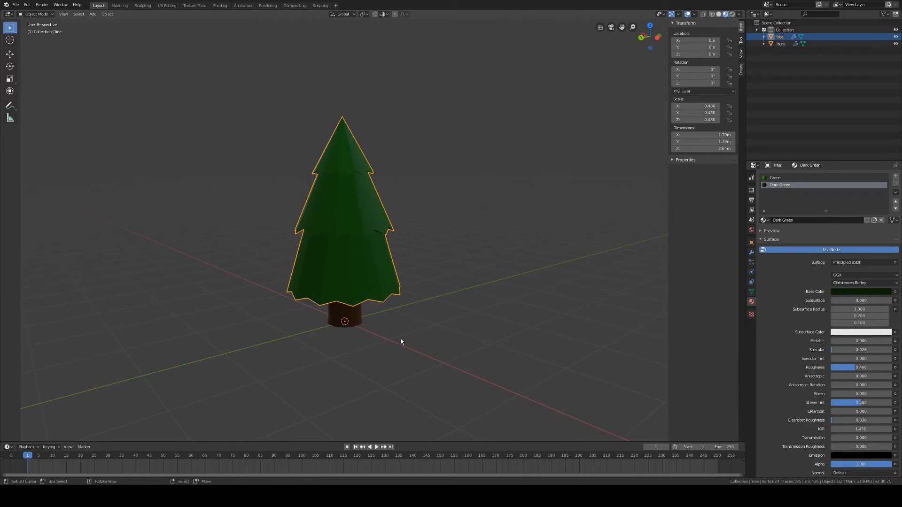
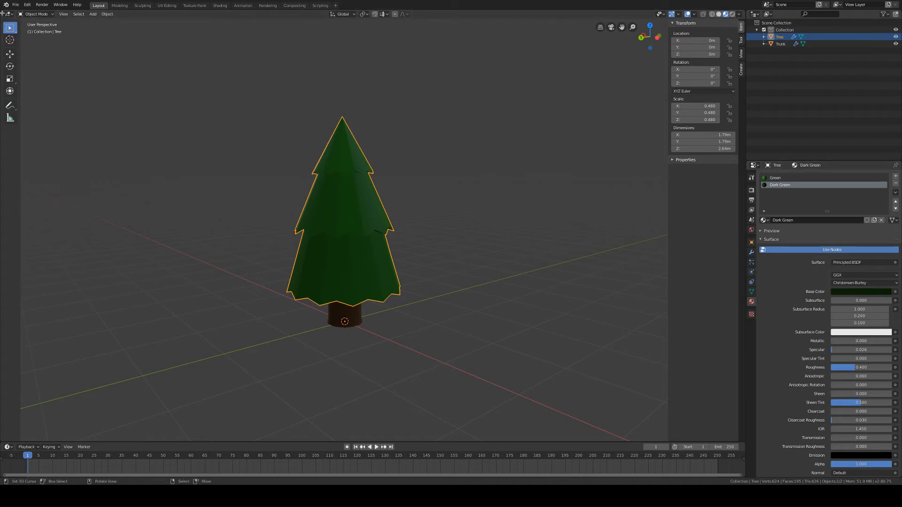
# Split the 3D viewport in two, switch the new area to the Shader Editor, and examine the Dark Green material's nodes
pyautogui.moveTo(3, 13); pyautogui.dragTo(337, 51)
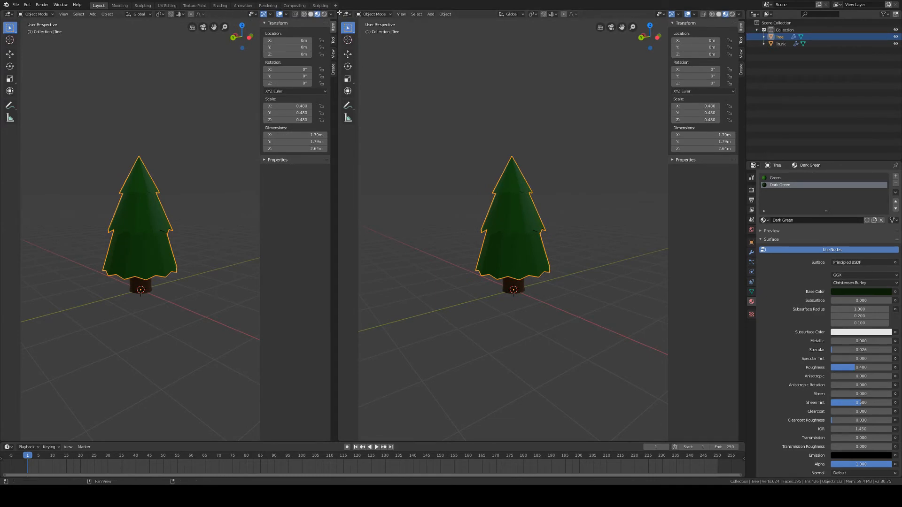
pyautogui.click(9, 14)
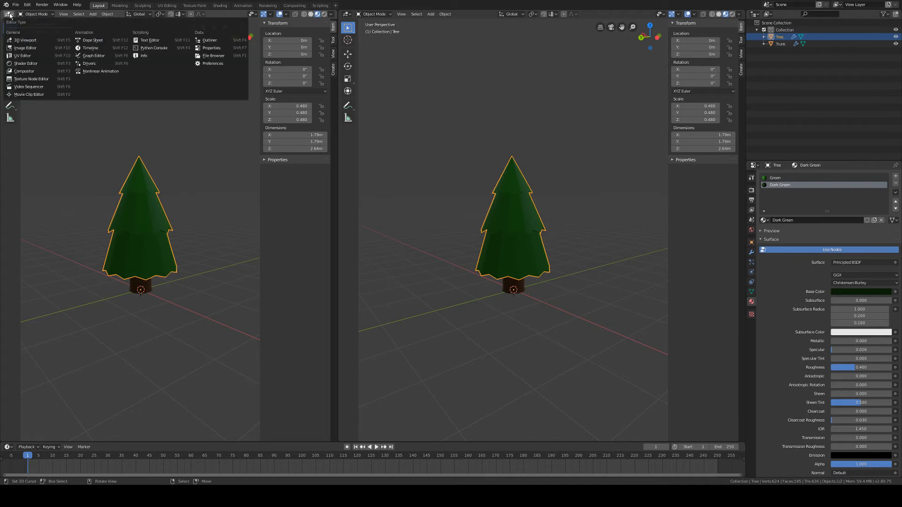
pyautogui.click(28, 64)
pyautogui.moveTo(73, 170); pyautogui.dragTo(91, 95, button='middle')
pyautogui.scroll(-3, 132, 148)
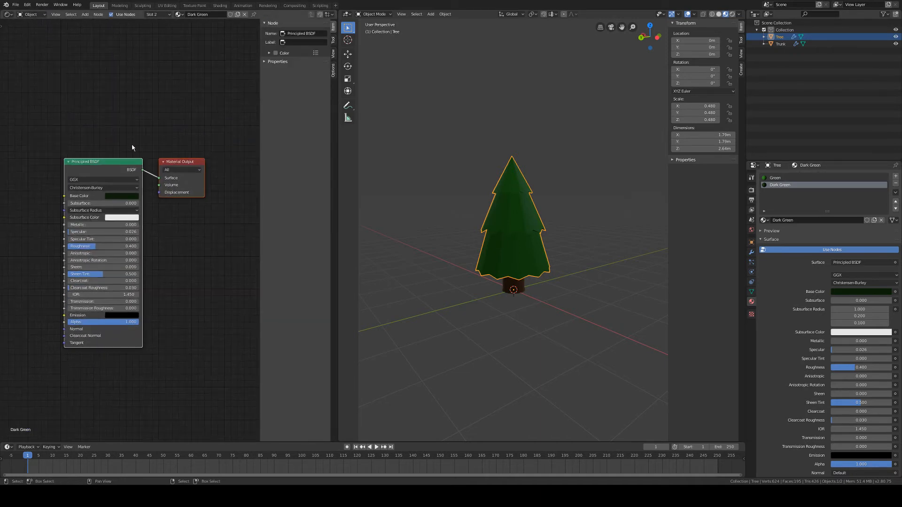
pyautogui.scroll(-2, 141, 216)
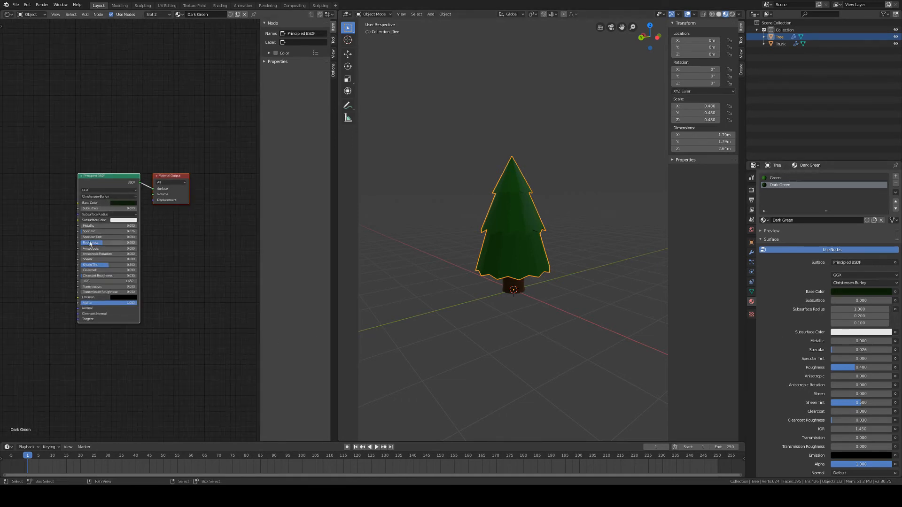
pyautogui.scroll(2, 71, 222)
pyautogui.moveTo(3, 240); pyautogui.dragTo(44, 234, button='middle')
pyautogui.scroll(-2, 60, 238)
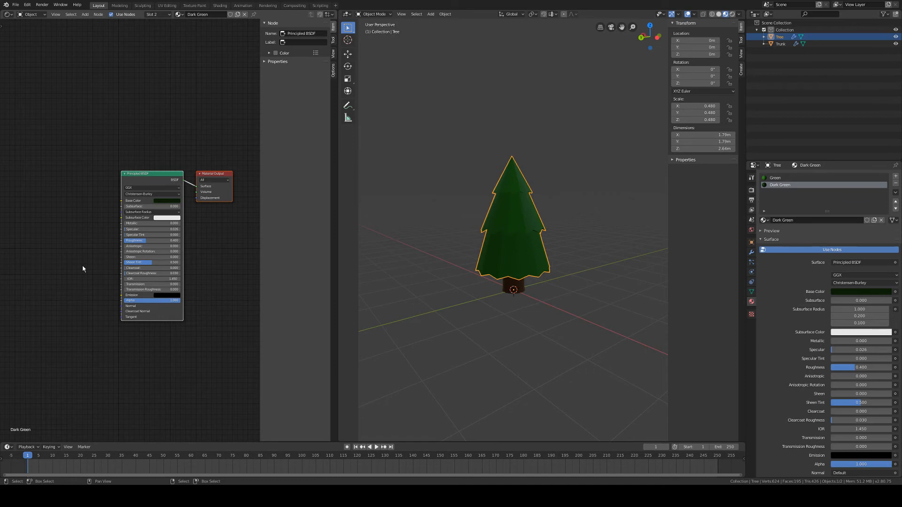
pyautogui.moveTo(80, 264); pyautogui.dragTo(129, 271, button='middle')
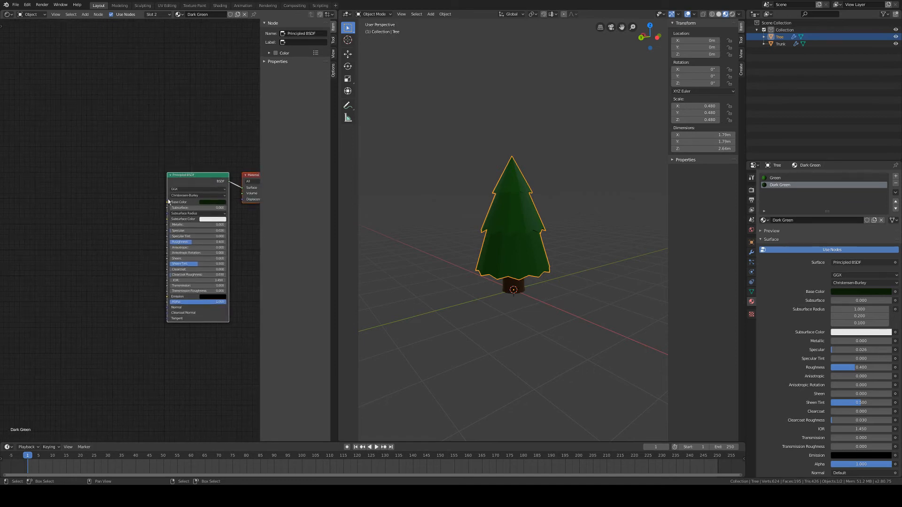
pyautogui.click(85, 14)
pyautogui.moveTo(94, 198); pyautogui.dragTo(44, 188, button='middle')
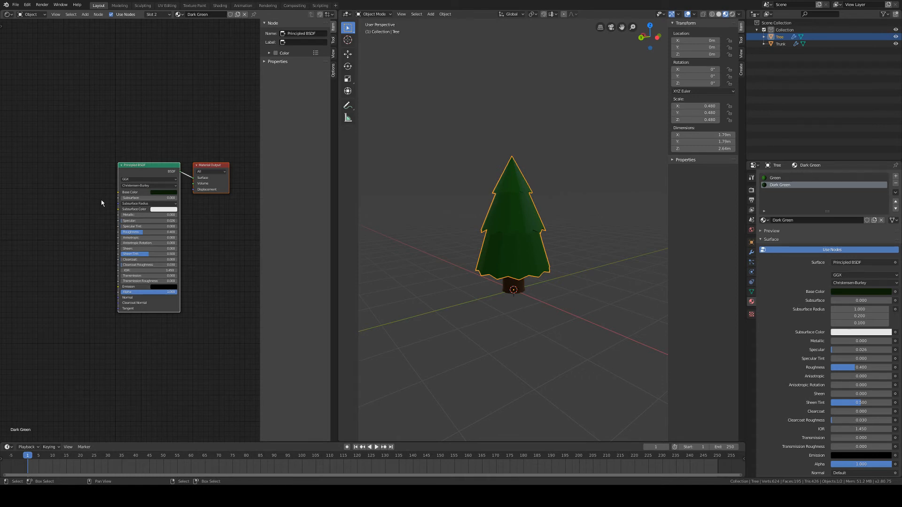
# Change the Shader Editor area back to a 3D Viewport and merge the two areas into one
pyautogui.click(8, 14)
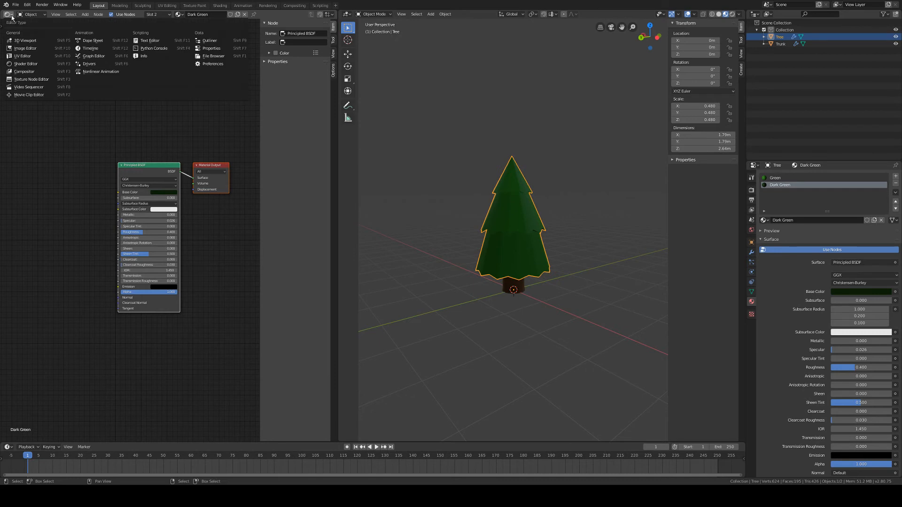
pyautogui.click(24, 41)
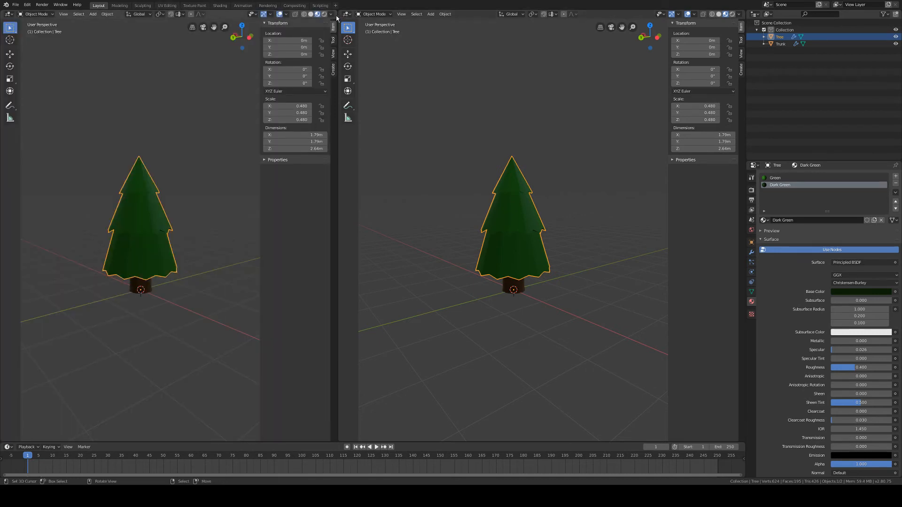
pyautogui.moveTo(341, 17); pyautogui.dragTo(263, 69)
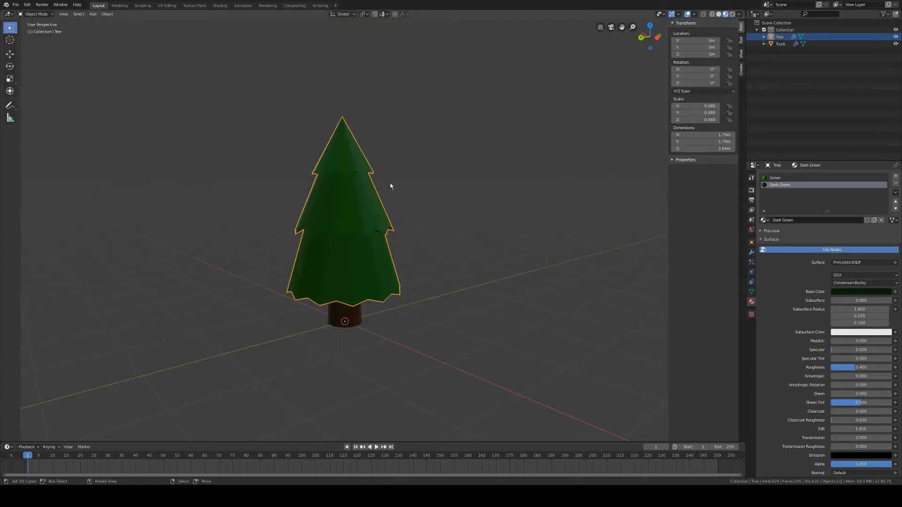
# Set the viewport to Rendered shading and deselect the foliage
pyautogui.click(732, 14)
pyautogui.moveTo(538, 246); pyautogui.dragTo(491, 250, button='middle')
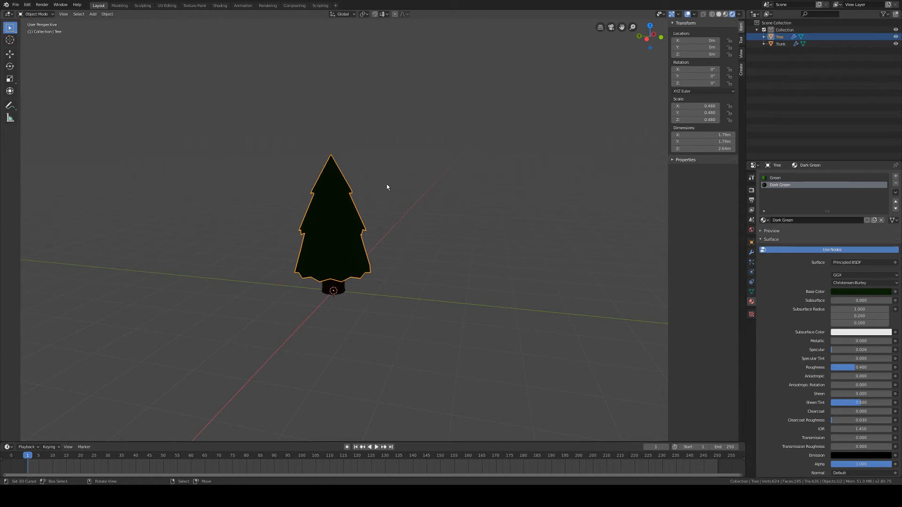
pyautogui.click(420, 168)
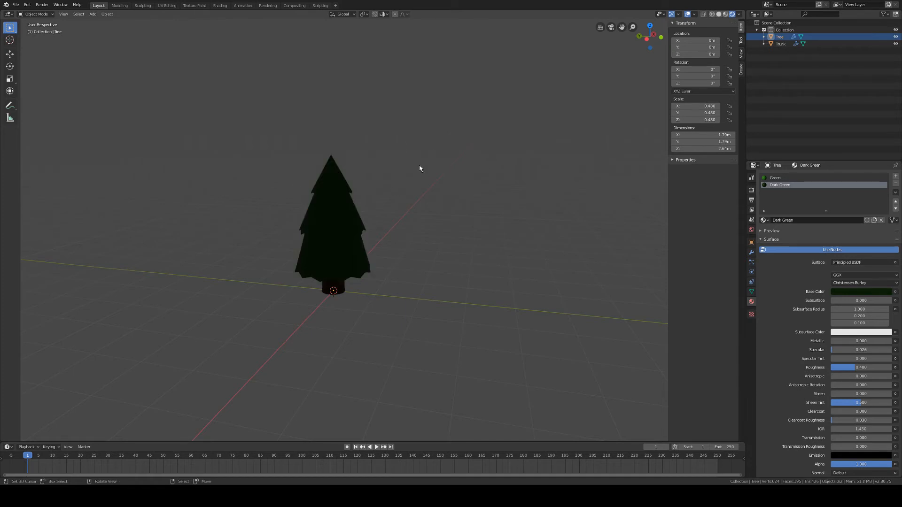
# Add a Sun light and move it up beside the tree to about Y -2.19 m, Z 2.82 m
pyautogui.click(92, 14)
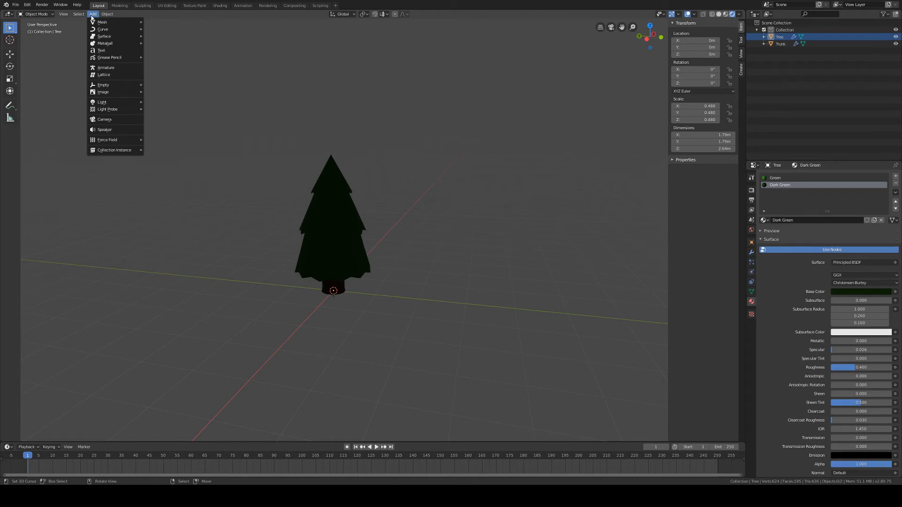
pyautogui.moveTo(119, 103)
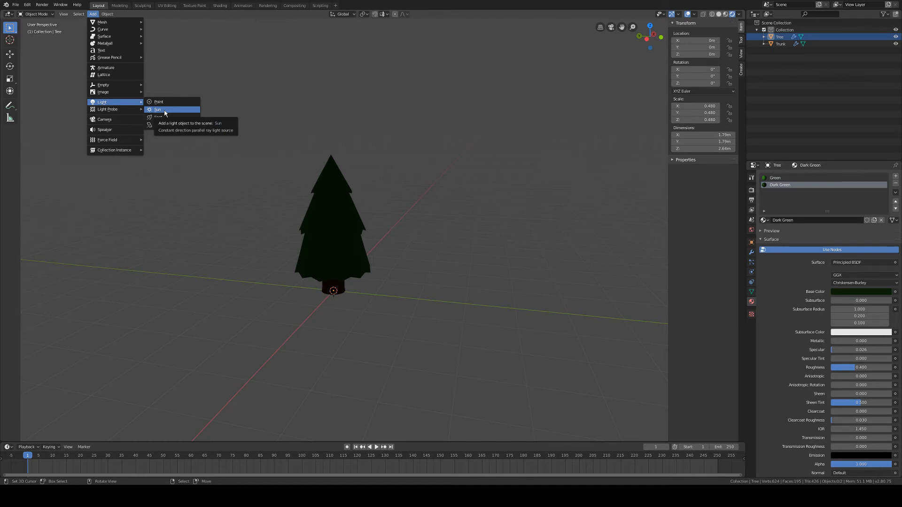
pyautogui.click(165, 113)
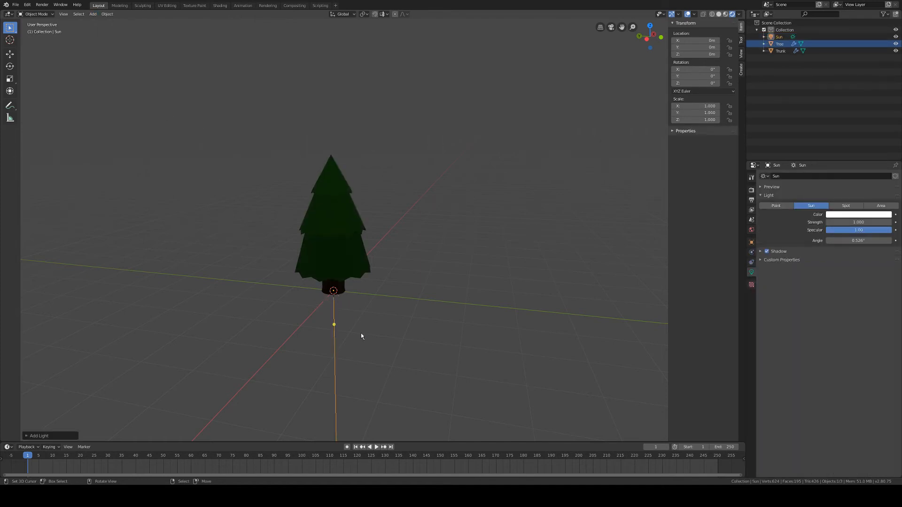
pyautogui.moveTo(381, 357); pyautogui.dragTo(371, 247, button='middle')
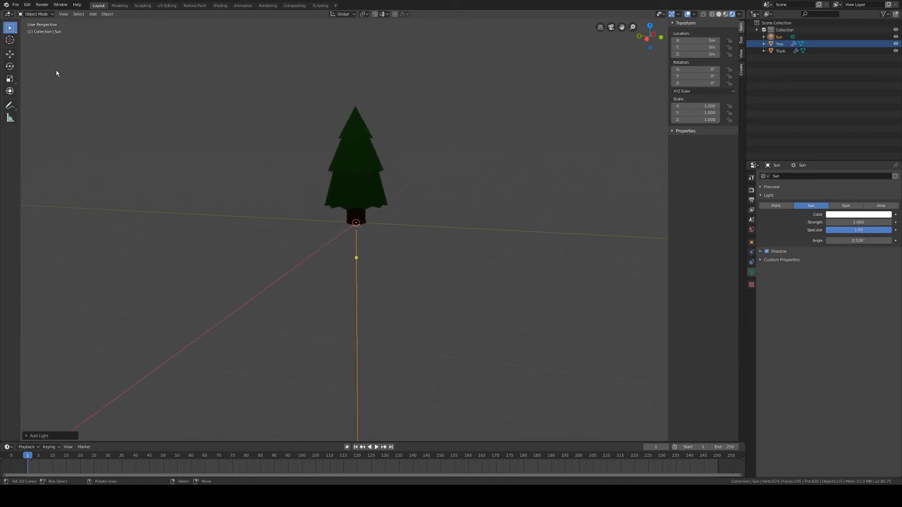
pyautogui.click(10, 54)
pyautogui.moveTo(328, 222); pyautogui.dragTo(438, 84)
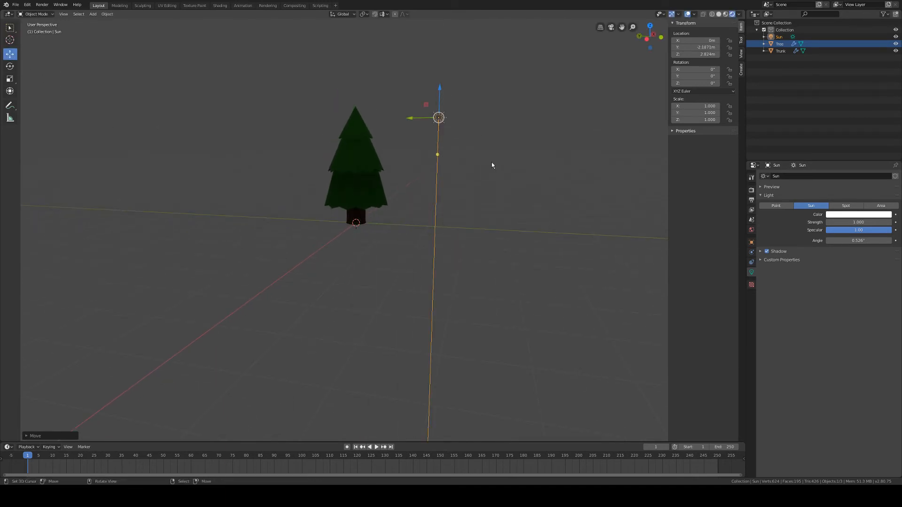
pyautogui.moveTo(492, 164); pyautogui.dragTo(485, 231, button='middle')
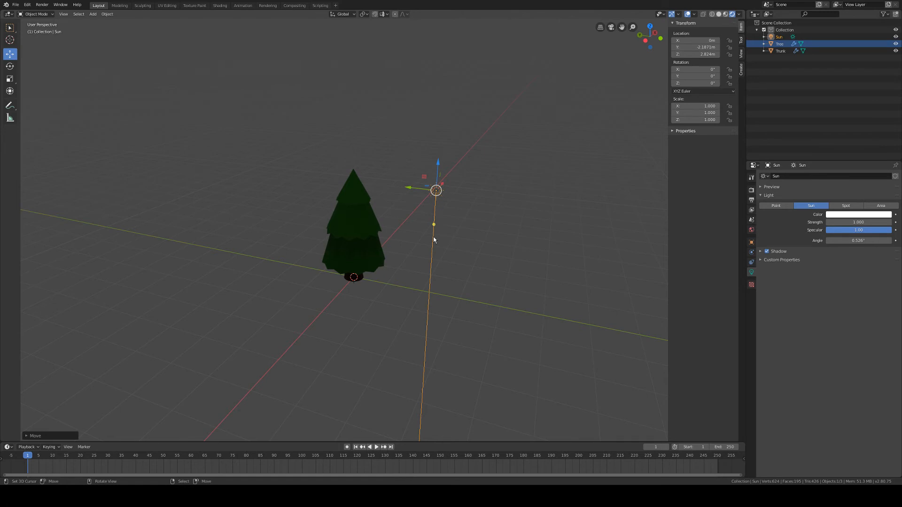
# Rotate the Sun light about 36° around the X axis so that it points towards the tree
pyautogui.click(10, 66)
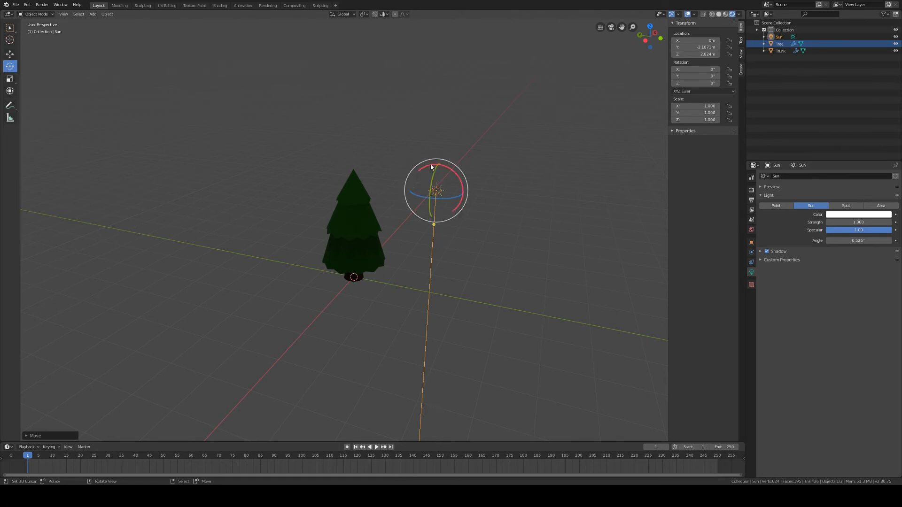
pyautogui.moveTo(445, 170)
pyautogui.mouseDown()
pyautogui.moveTo(461, 188)
pyautogui.moveTo(455, 174)
pyautogui.mouseUp()
pyautogui.moveTo(451, 200); pyautogui.dragTo(375, 215, button='middle')
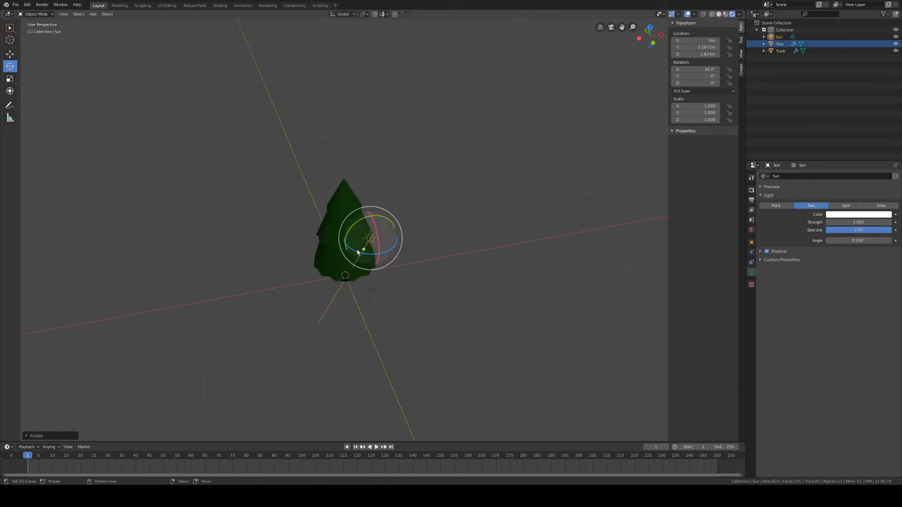
# Rotate the Sun light about 36° around the Z axis, deselect it and activate the Move tool
pyautogui.moveTo(357, 253); pyautogui.dragTo(367, 257)
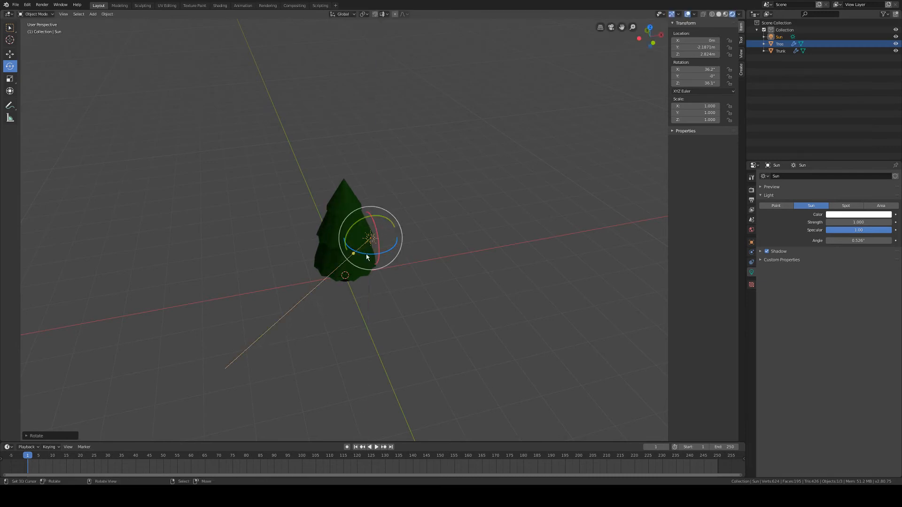
pyautogui.moveTo(367, 258)
pyautogui.mouseDown(button='middle')
pyautogui.moveTo(389, 266)
pyautogui.moveTo(270, 242)
pyautogui.moveTo(357, 252)
pyautogui.mouseUp(button='middle')
pyautogui.scroll(5, 367, 258)
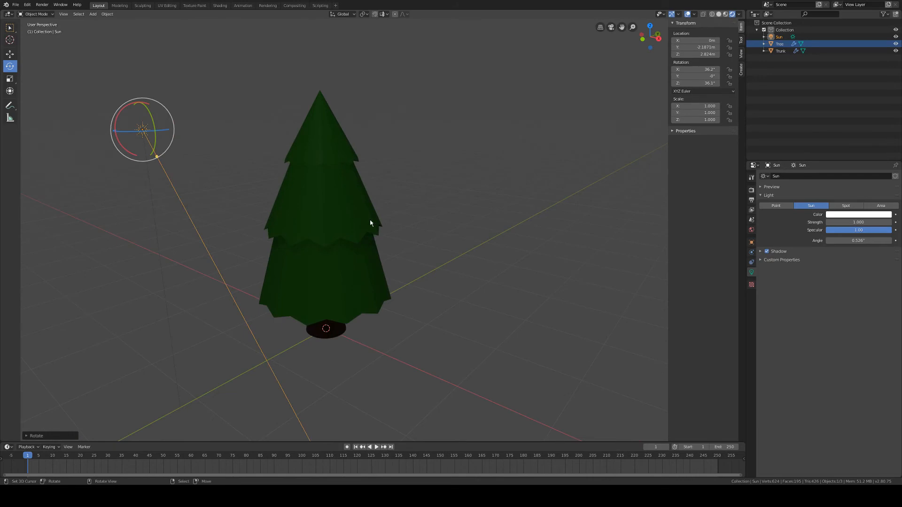
pyautogui.scroll(-3, 370, 223)
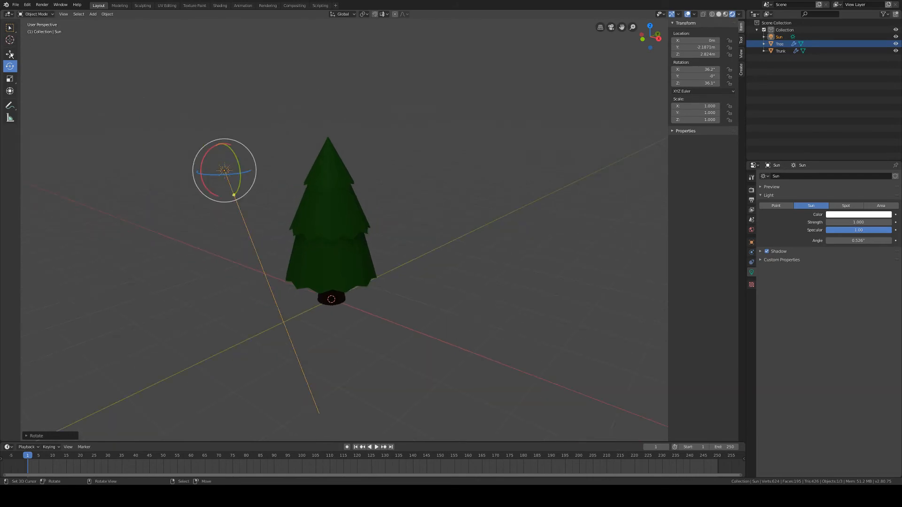
pyautogui.click(287, 199)
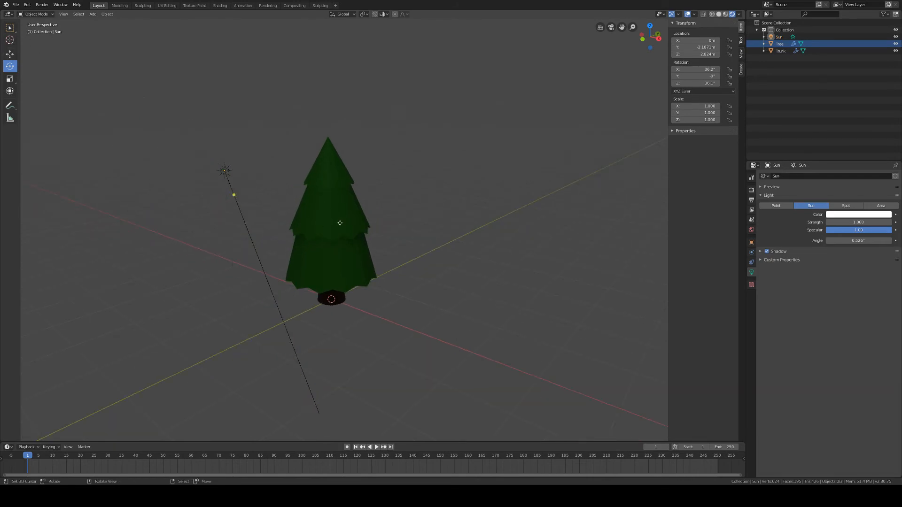
pyautogui.moveTo(287, 199); pyautogui.dragTo(350, 233, button='middle')
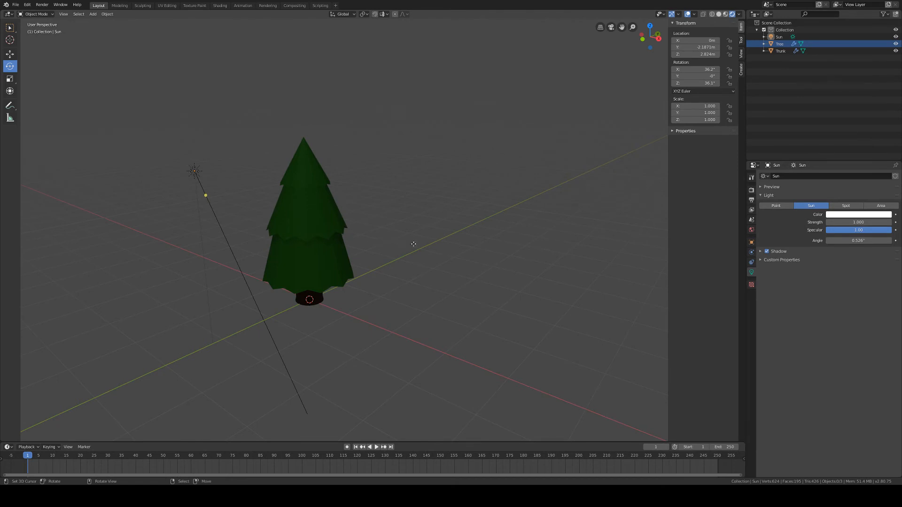
pyautogui.moveTo(460, 225); pyautogui.dragTo(294, 279, button='middle')
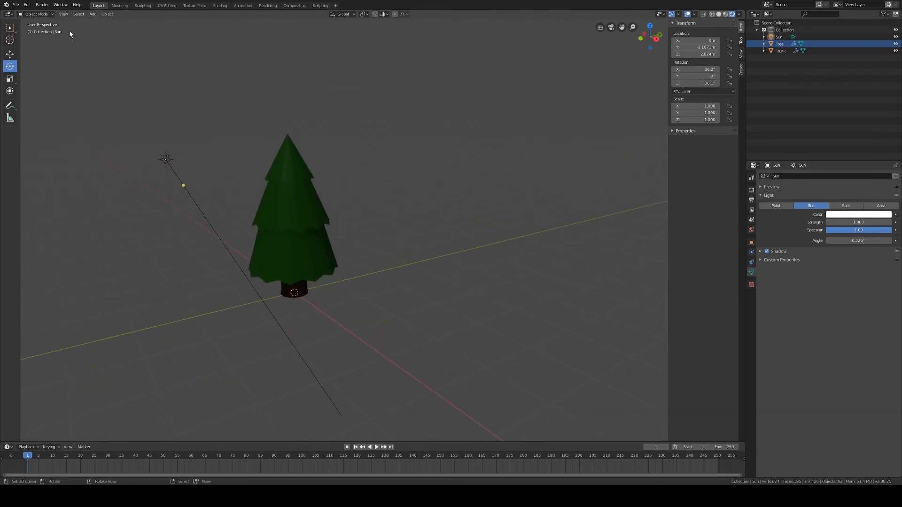
pyautogui.click(10, 54)
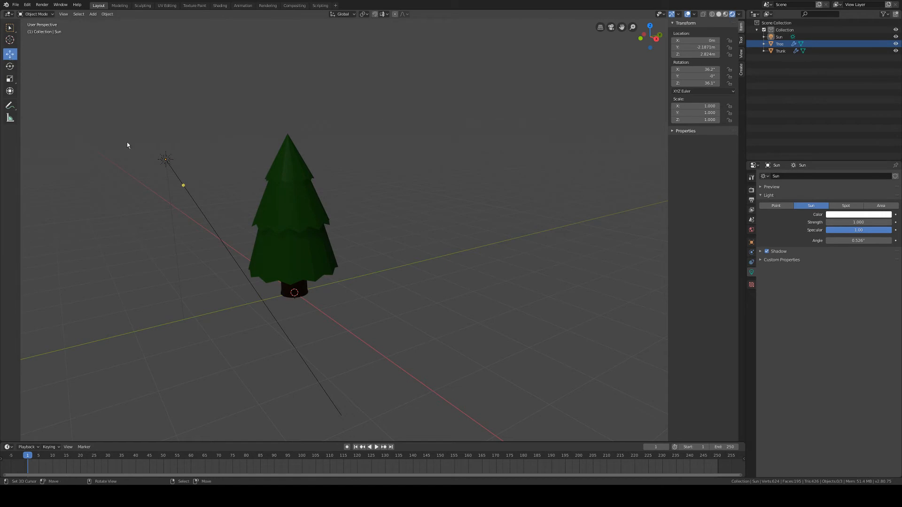
# Duplicate the foliage and trunk together, move the copy to about X 2.50 m, Y 3.70 m, and delete it
pyautogui.click(301, 293)
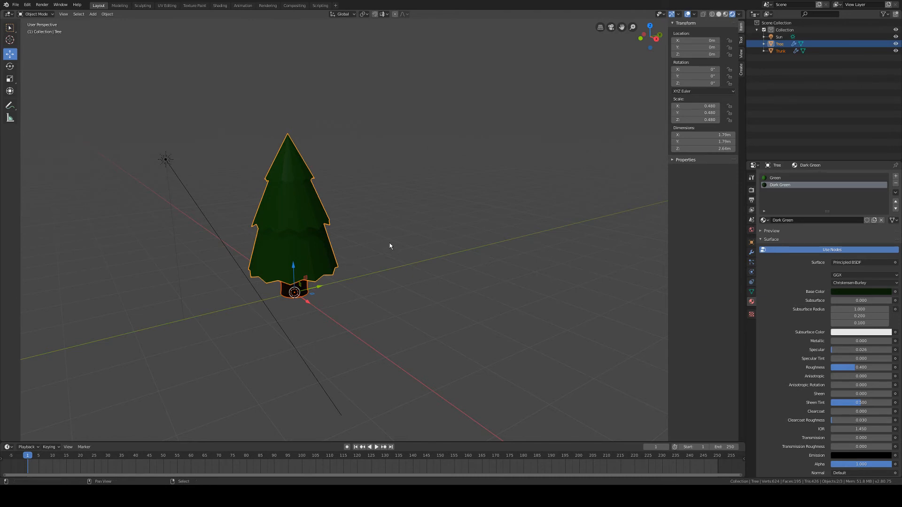
pyautogui.hotkey('shift', 'd')
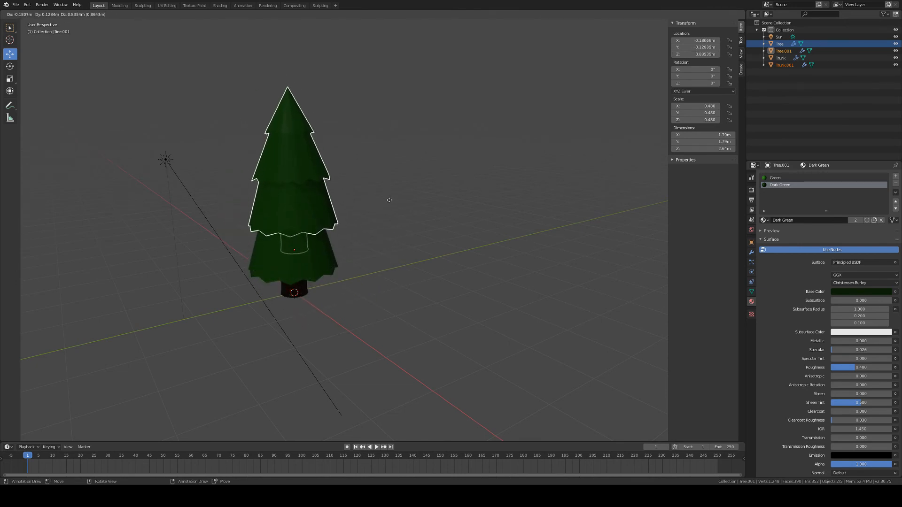
pyautogui.press('Escape')
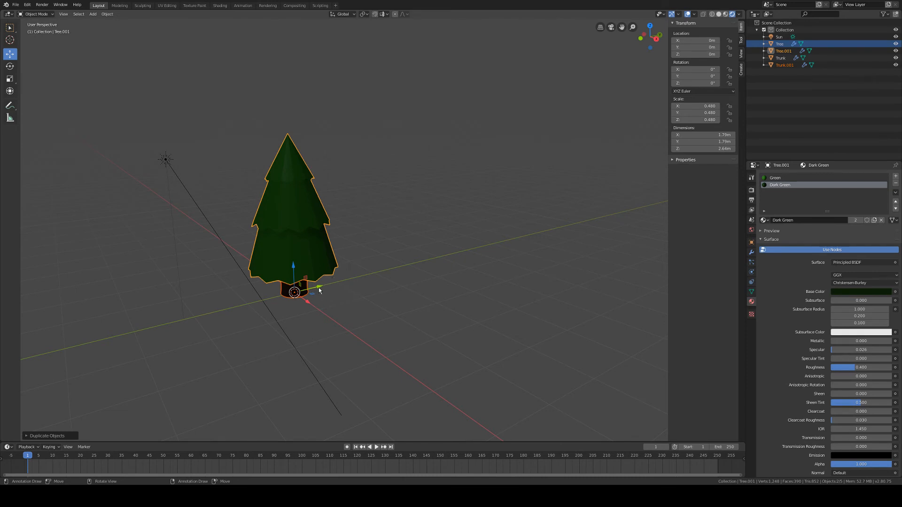
pyautogui.moveTo(318, 289); pyautogui.dragTo(535, 294)
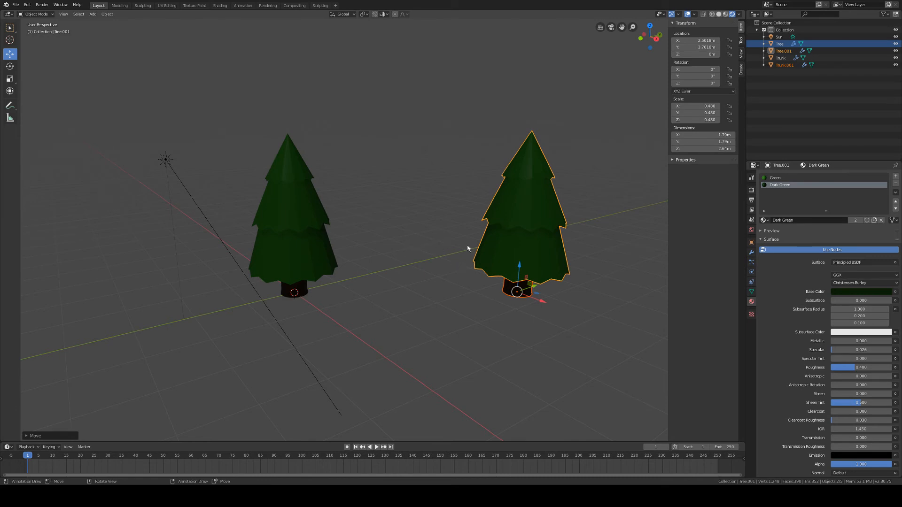
pyautogui.press('Delete')
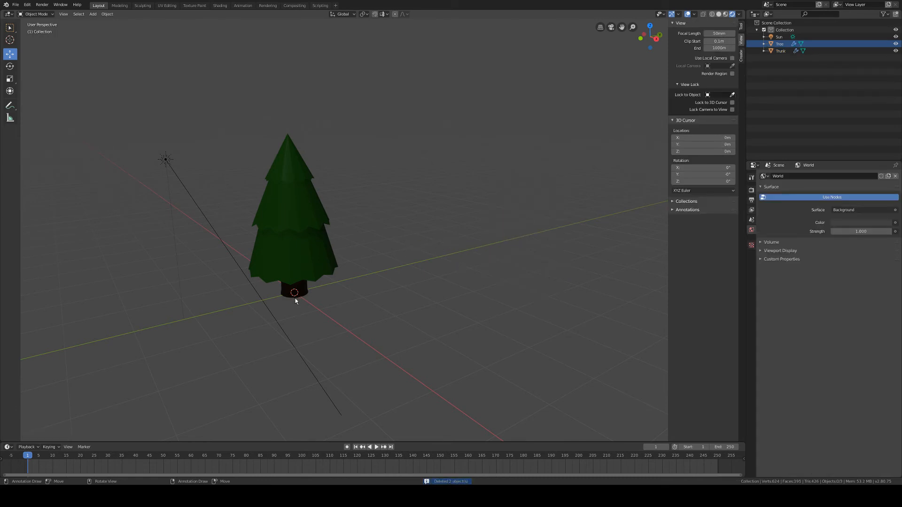
# Parent the foliage to the trunk using the Object parenting option
pyautogui.moveTo(296, 301)
pyautogui.mouseDown(button='middle')
pyautogui.moveTo(342, 289)
pyautogui.moveTo(323, 287)
pyautogui.moveTo(354, 304)
pyautogui.moveTo(295, 304)
pyautogui.mouseUp(button='middle')
pyautogui.click(306, 296)
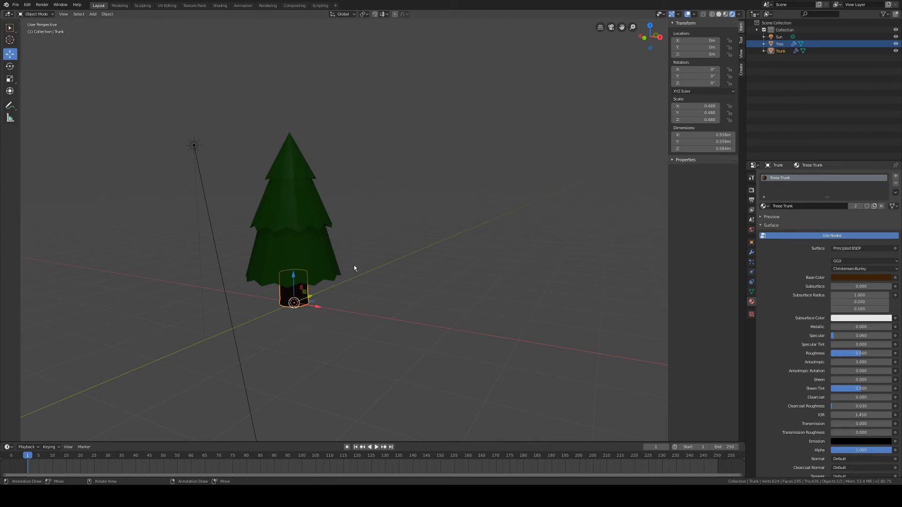
pyautogui.click(298, 280)
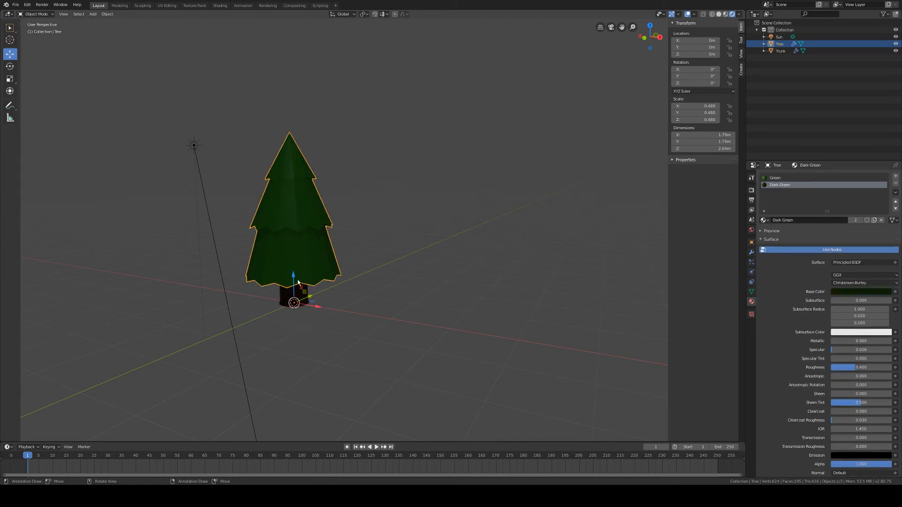
pyautogui.click(303, 296)
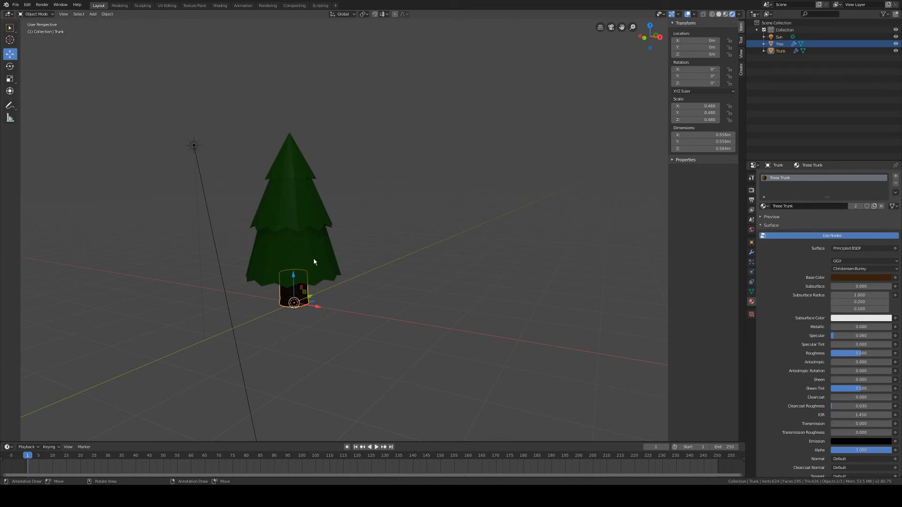
pyautogui.click(281, 182)
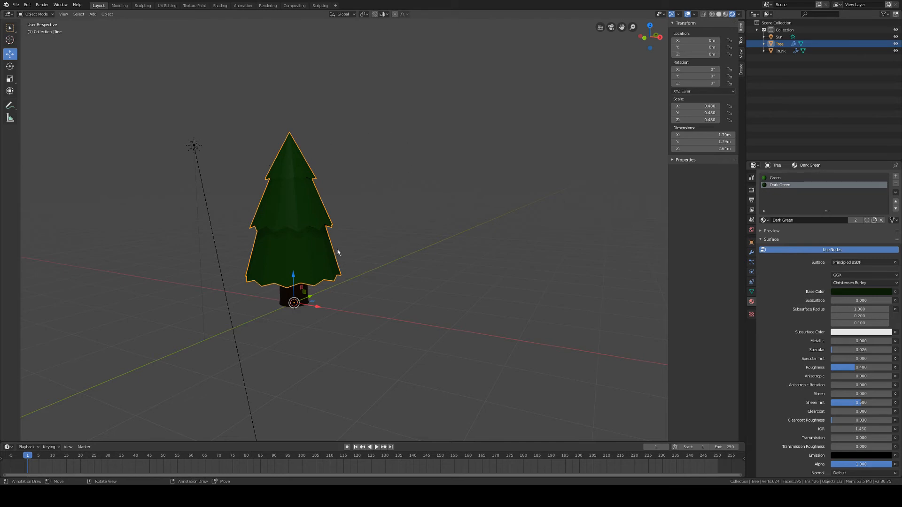
pyautogui.keyDown('shift'); pyautogui.click(284, 297); pyautogui.keyUp('shift')
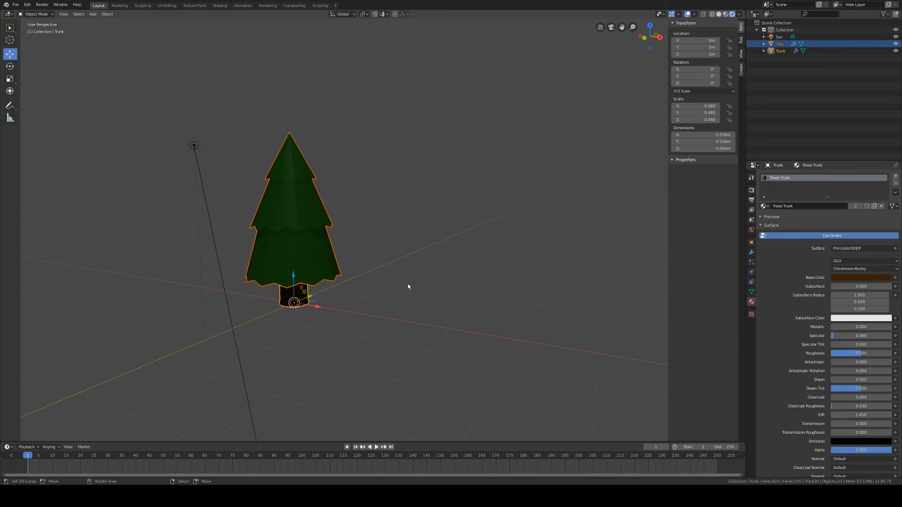
pyautogui.hotkey('ctrl', 'p')
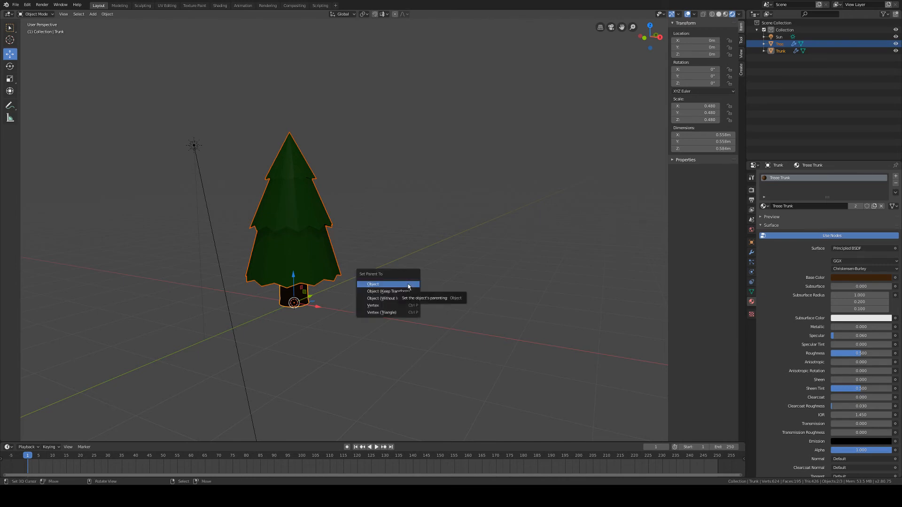
pyautogui.hotkey('ctrl', 'p')
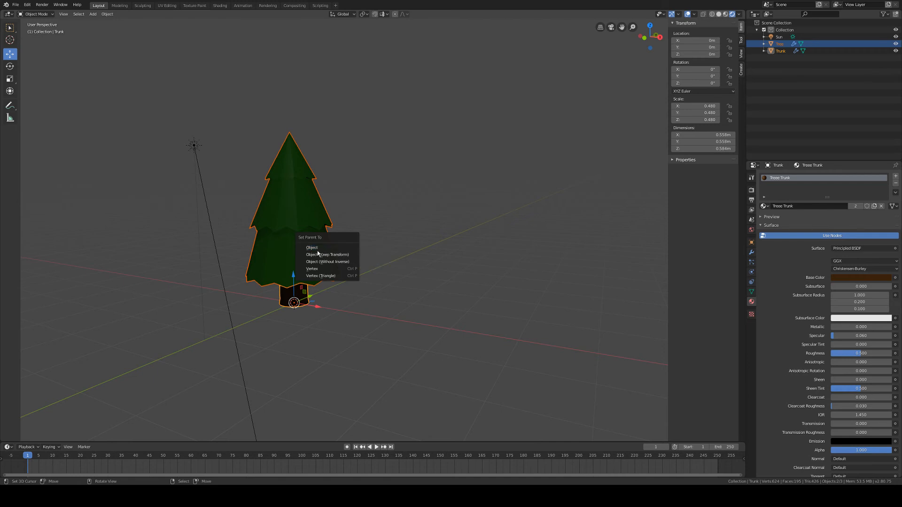
pyautogui.click(317, 252)
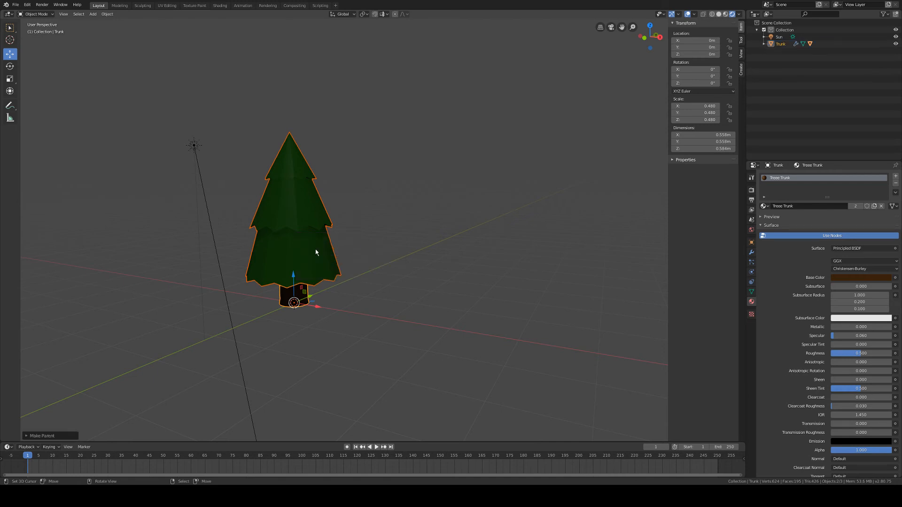
# Move the trunk along the X axis to test the parenting, and undo the move
pyautogui.click(283, 298)
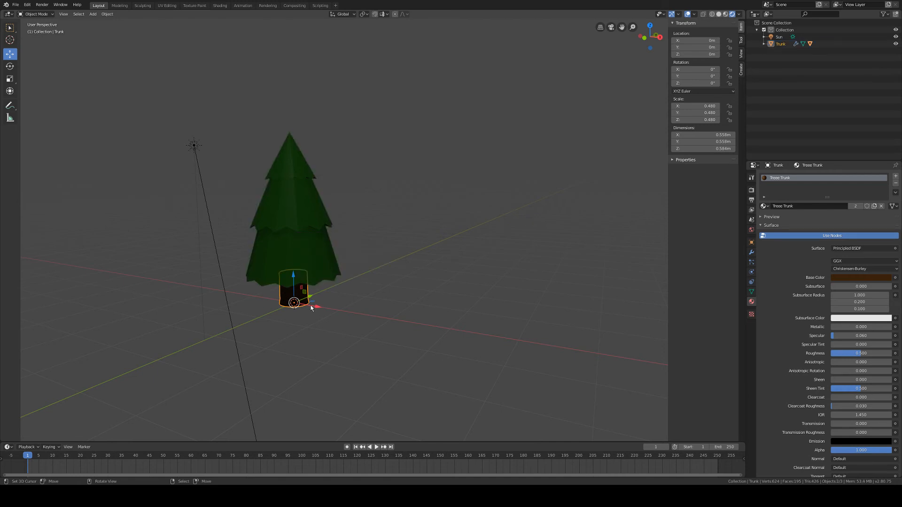
pyautogui.moveTo(317, 308); pyautogui.dragTo(375, 303)
pyautogui.hotkey('ctrl', 'z')
# Move the foliage off the trunk along the X axis, shift the trunk along X as well, and undo both moves
pyautogui.click(296, 213)
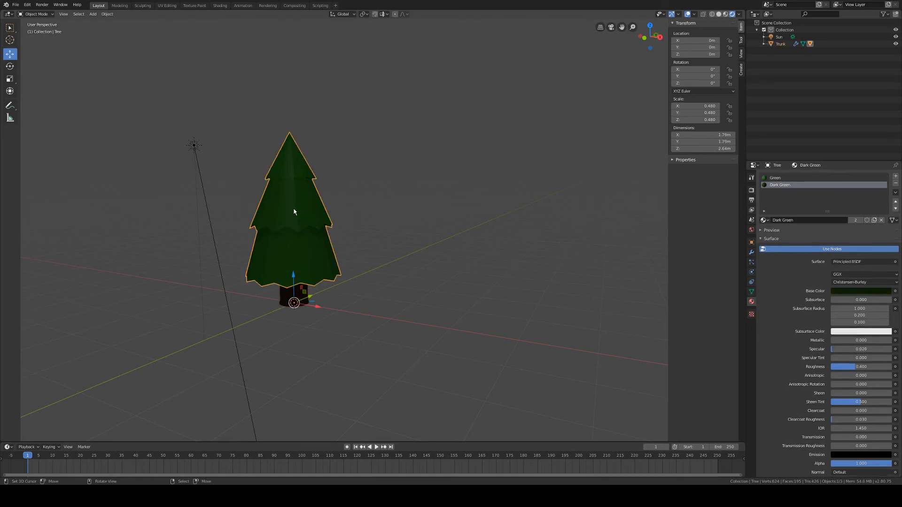
pyautogui.moveTo(317, 308); pyautogui.dragTo(259, 270)
pyautogui.click(302, 292)
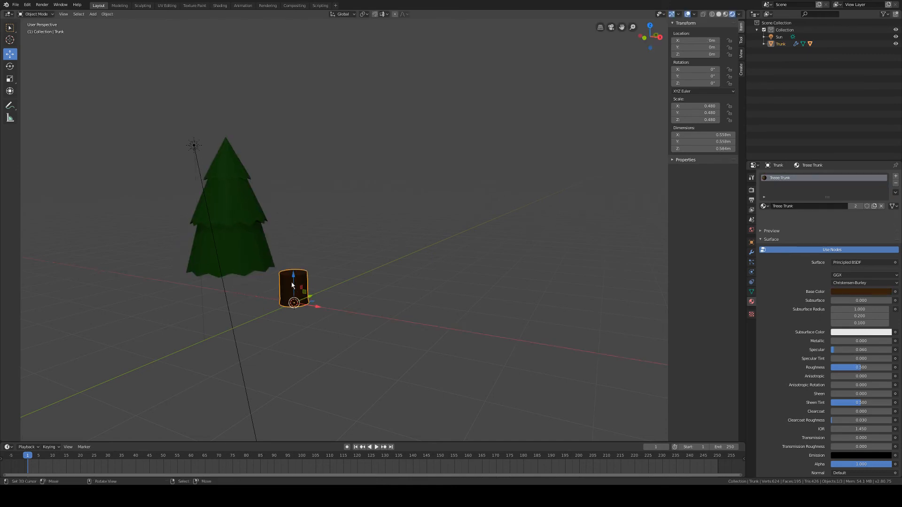
pyautogui.moveTo(317, 310); pyautogui.dragTo(336, 310)
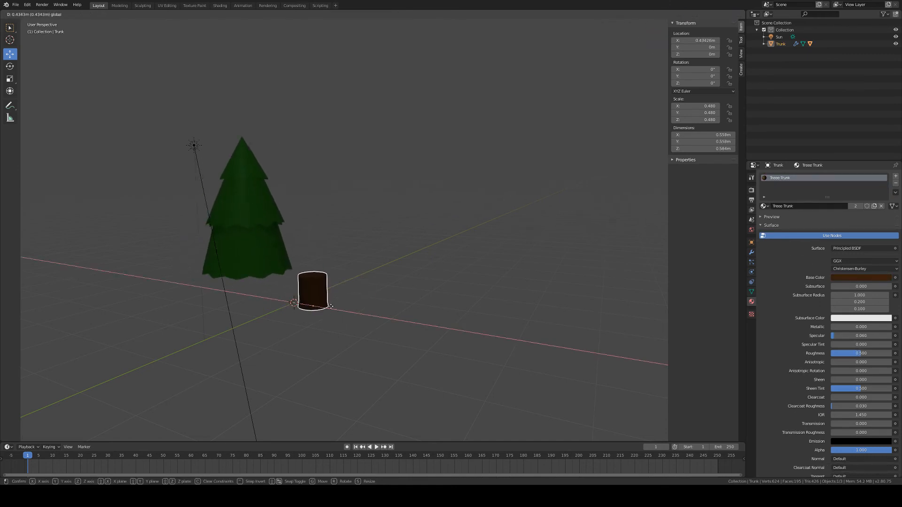
pyautogui.hotkey('ctrl', 'z')
pyautogui.hotkey('ctrl', 'z')
pyautogui.hotkey('ctrl', 'z')
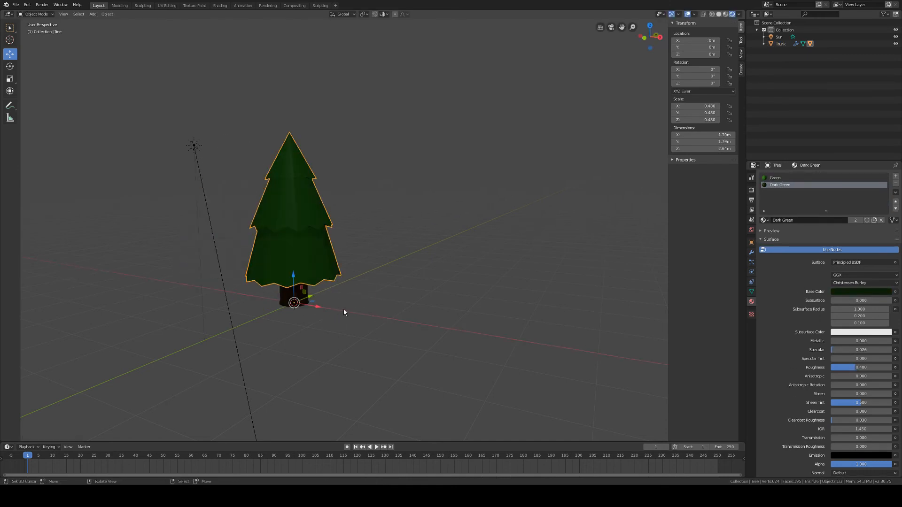
# Select the Trunk object's whole hierarchy so that the parented foliage is included
pyautogui.click(288, 295)
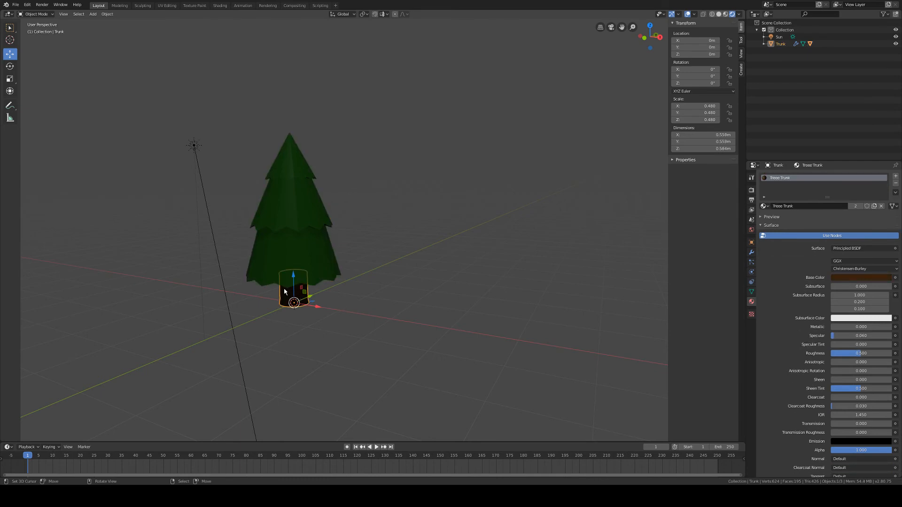
pyautogui.click(764, 44)
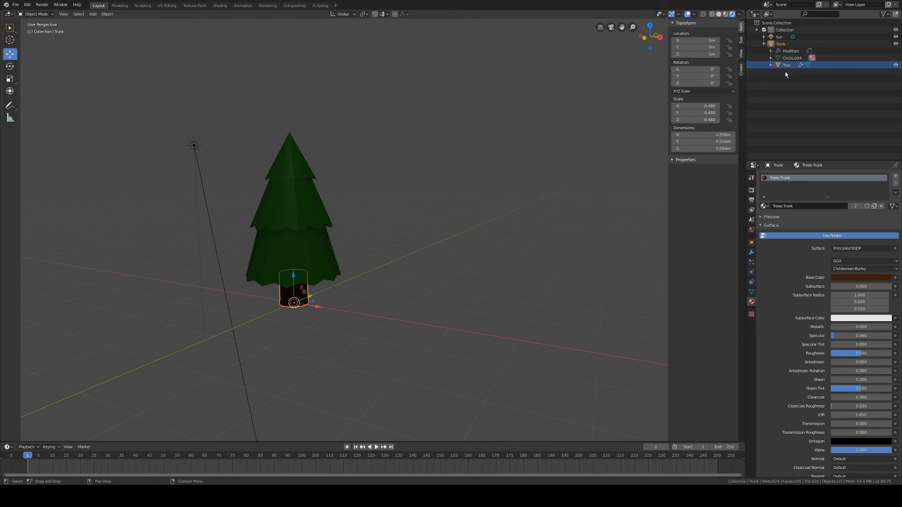
pyautogui.click(764, 44)
pyautogui.rightClick(782, 44)
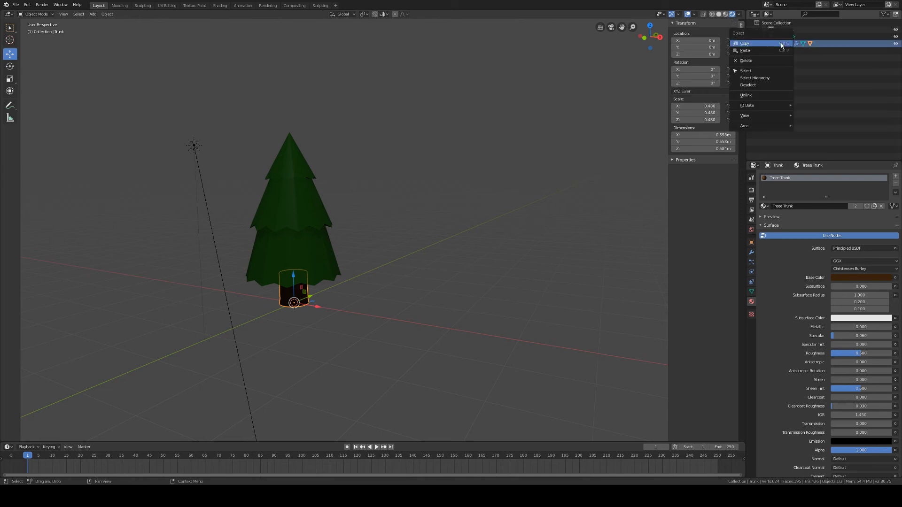
pyautogui.click(755, 78)
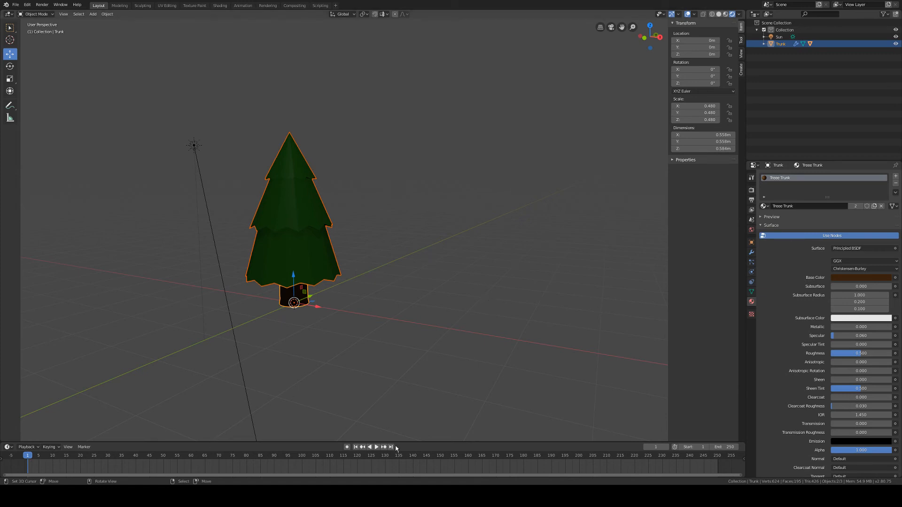
# Duplicate the tree hierarchy, move the copy to about X 2.74 m, Y 4.68 m, and deselect everything
pyautogui.hotkey('shift', 'd')
pyautogui.rightClick(315, 318)
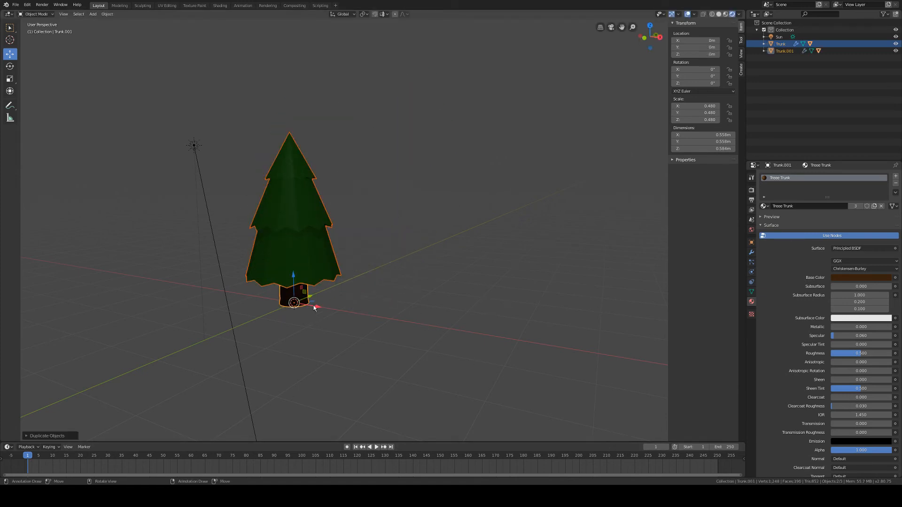
pyautogui.press('g')
pyautogui.click(437, 320)
pyautogui.press('g')
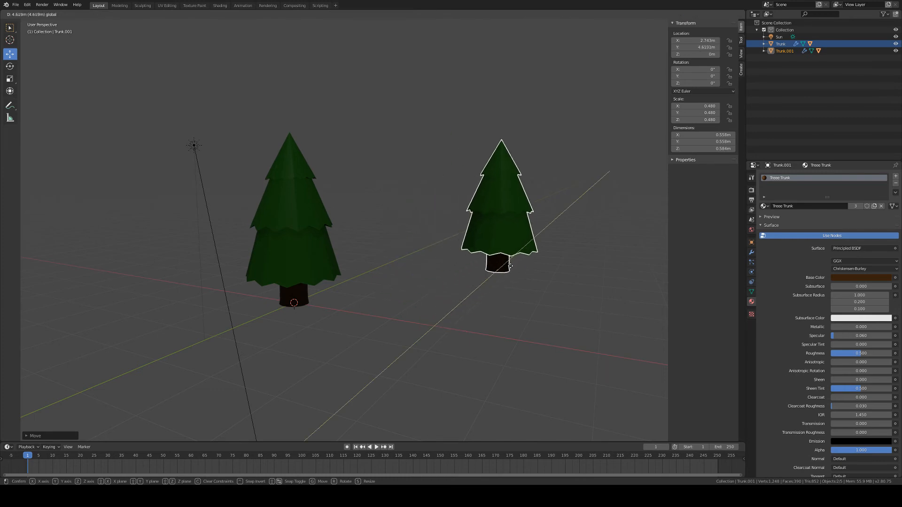
pyautogui.click(511, 267)
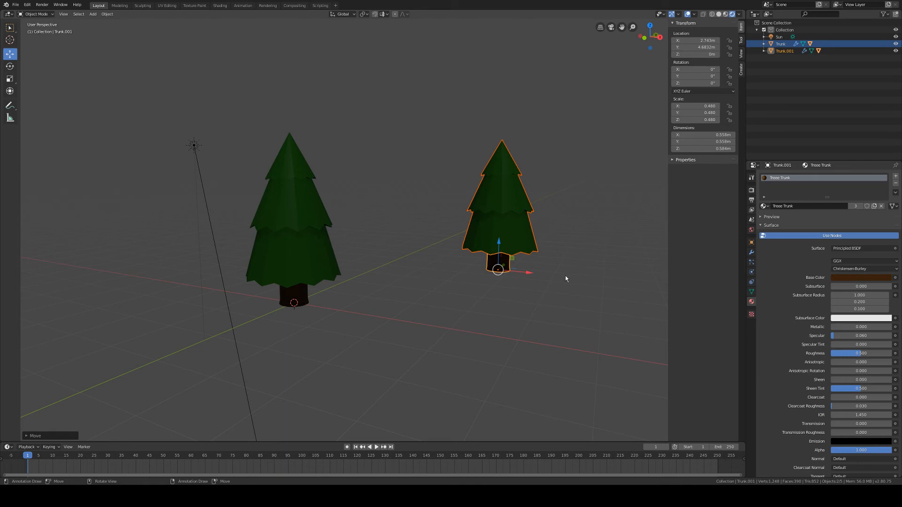
pyautogui.moveTo(599, 292); pyautogui.dragTo(576, 299, button='middle')
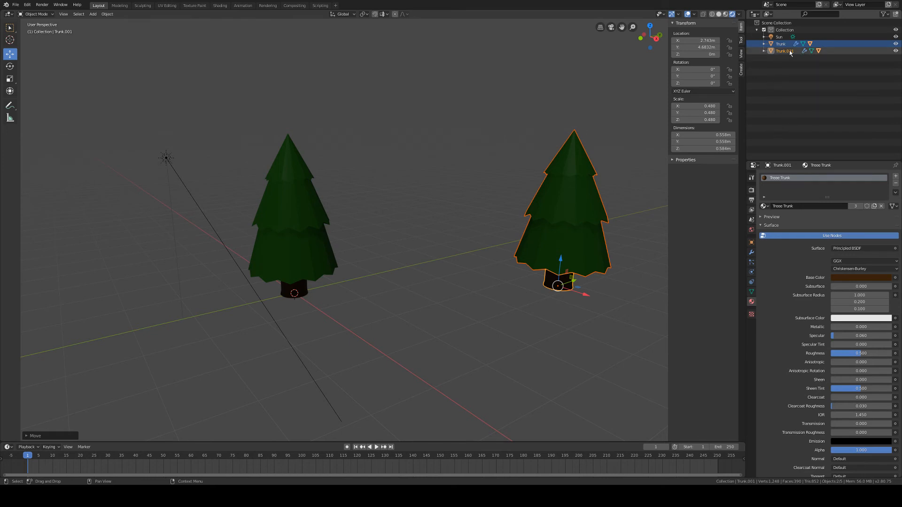
pyautogui.scroll(-2, 530, 259)
pyautogui.moveTo(529, 261); pyautogui.dragTo(432, 289, button='middle')
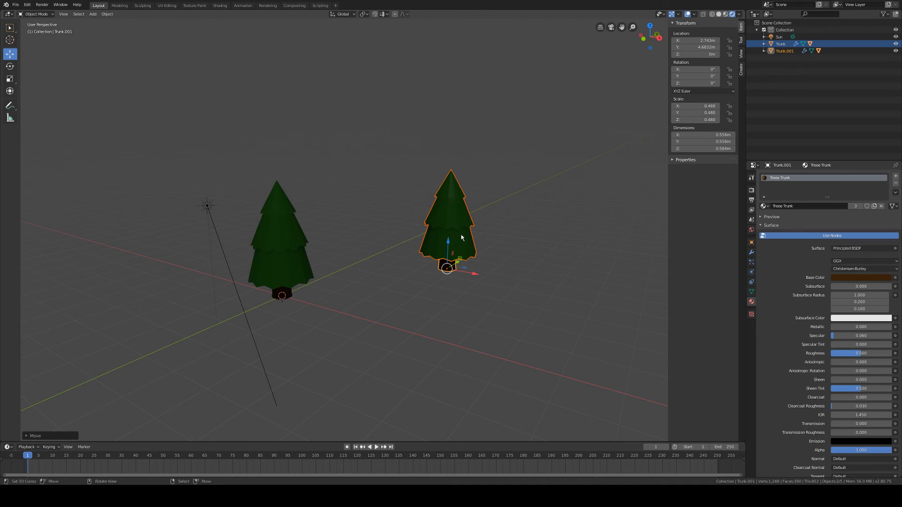
pyautogui.hotkey('alt', 'a')
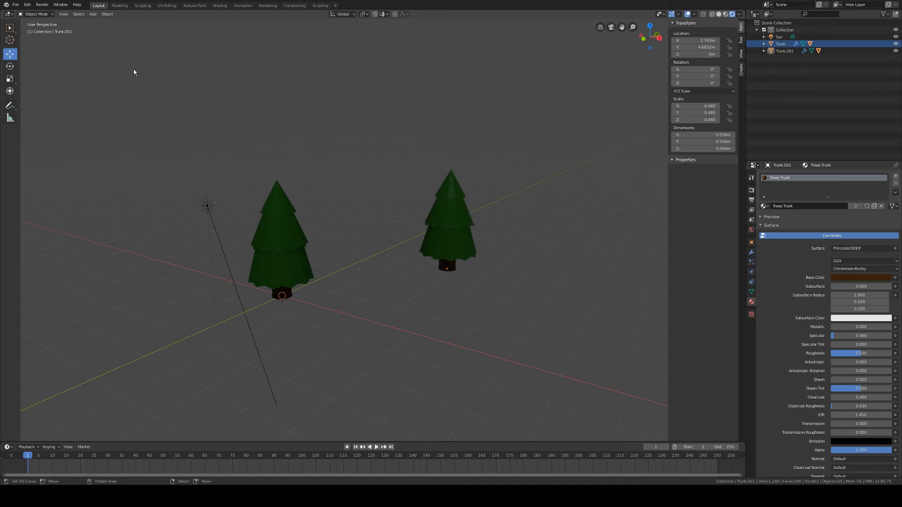
# Add a ground plane scaled to about 5.96 and move it to about X 0.70 m, Y 2.39 m beneath both trees
pyautogui.click(93, 15)
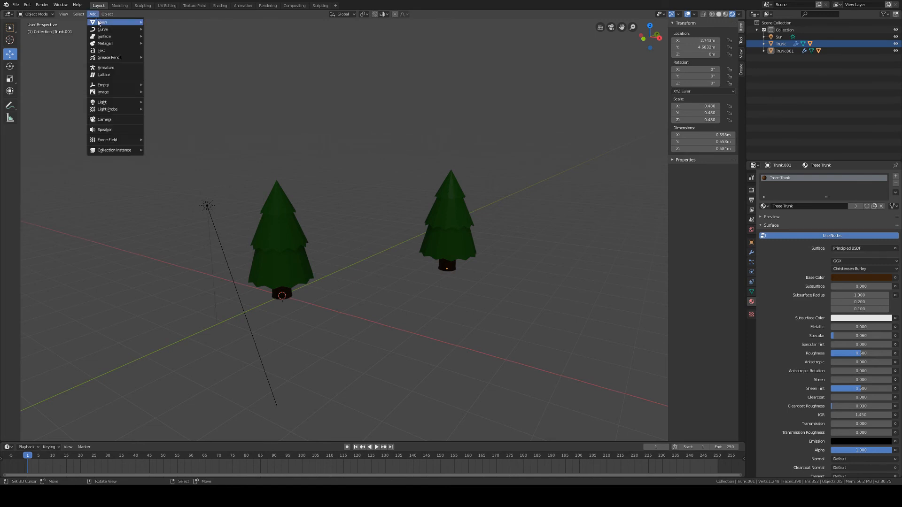
pyautogui.moveTo(101, 24)
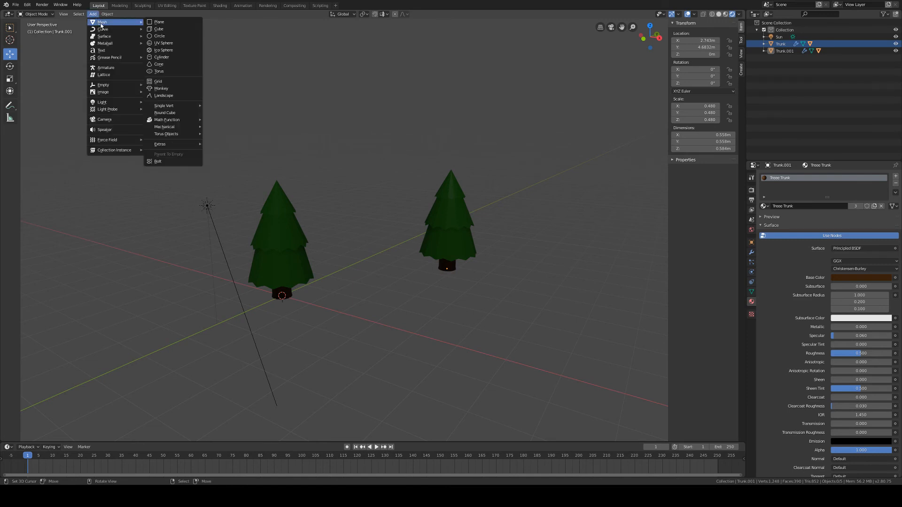
pyautogui.click(160, 23)
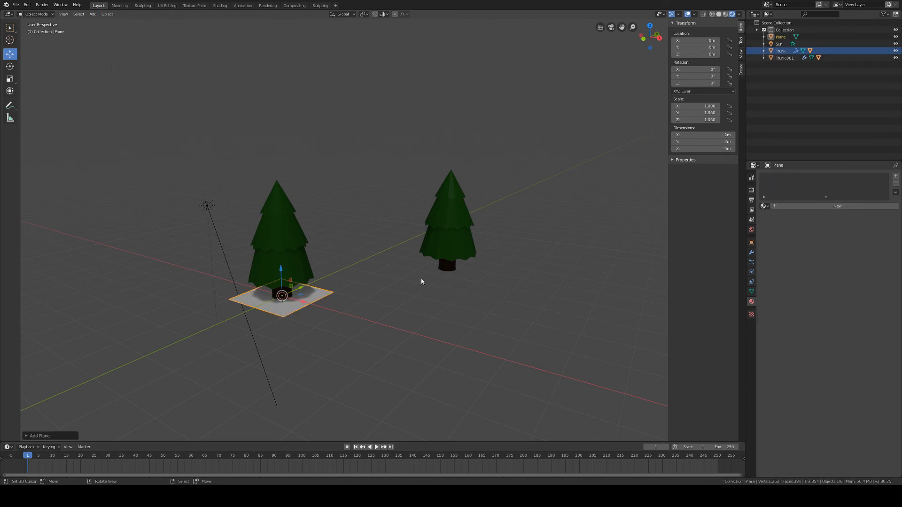
pyautogui.press('s')
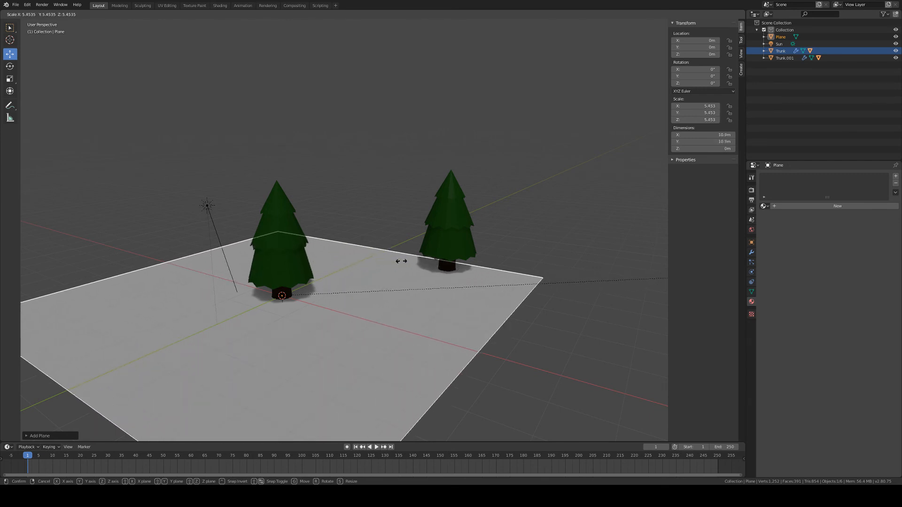
pyautogui.click(470, 274)
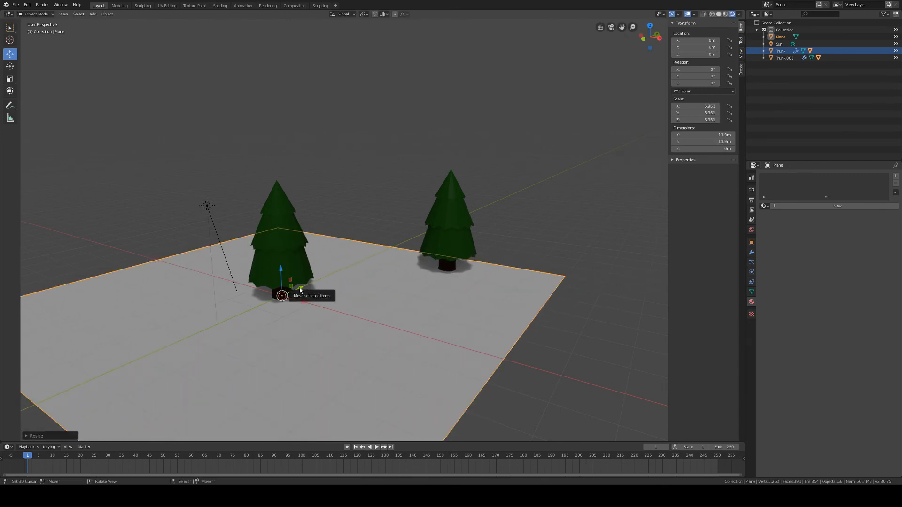
pyautogui.moveTo(301, 287); pyautogui.dragTo(379, 272)
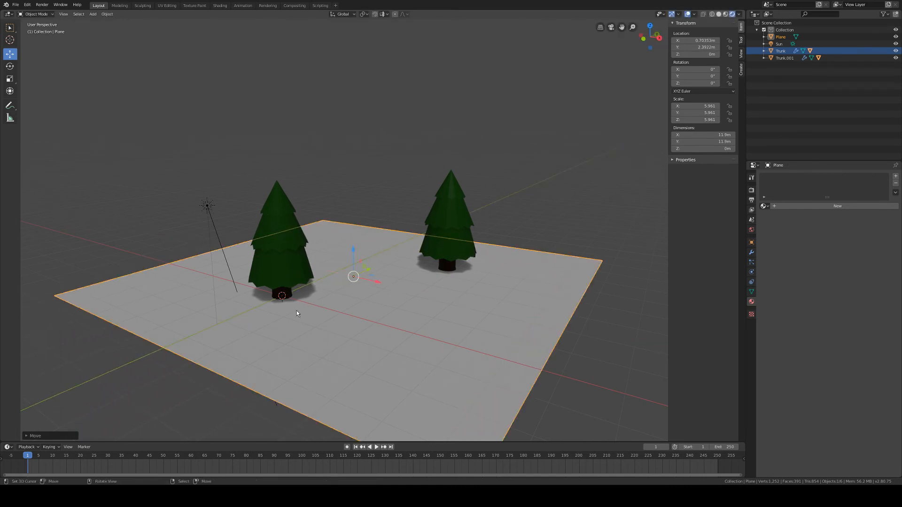
# Assign the existing Green material to the ground plane, trying Dark Green as an alternative, and deselect the plane
pyautogui.click(765, 206)
pyautogui.click(784, 223)
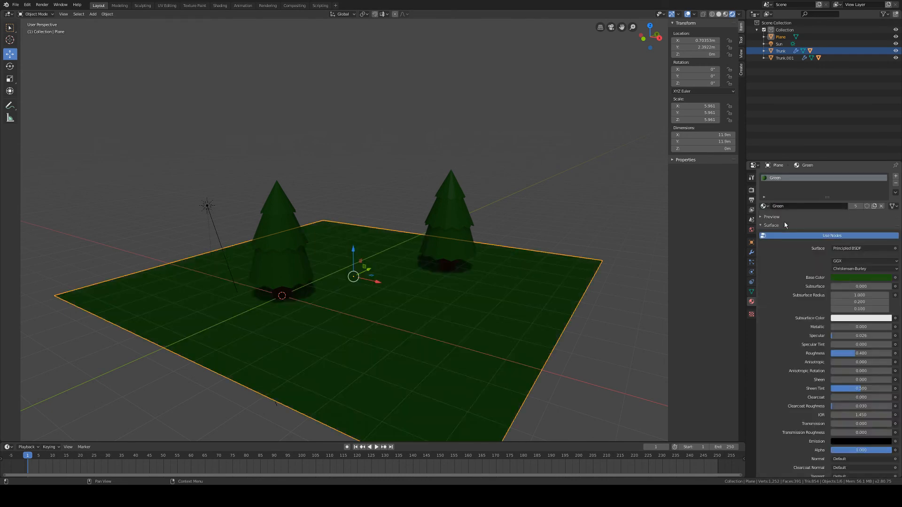
pyautogui.click(765, 207)
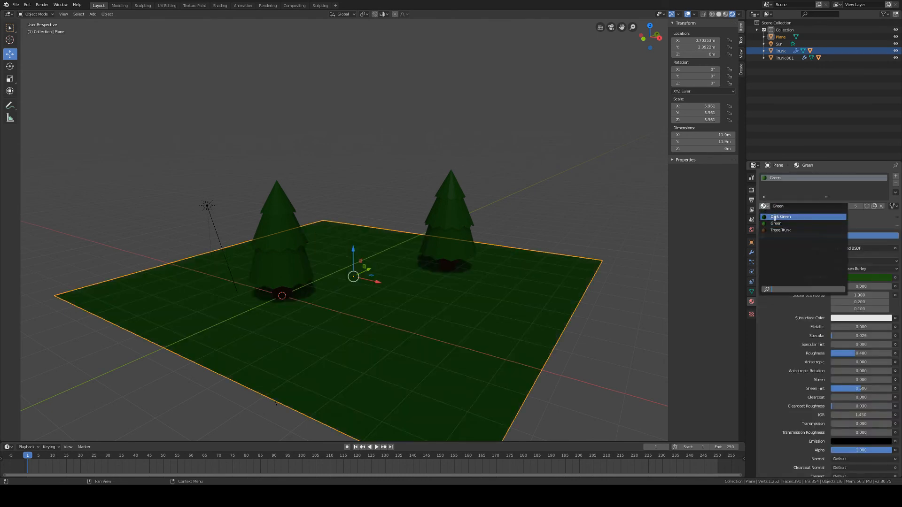
pyautogui.click(778, 217)
pyautogui.click(768, 206)
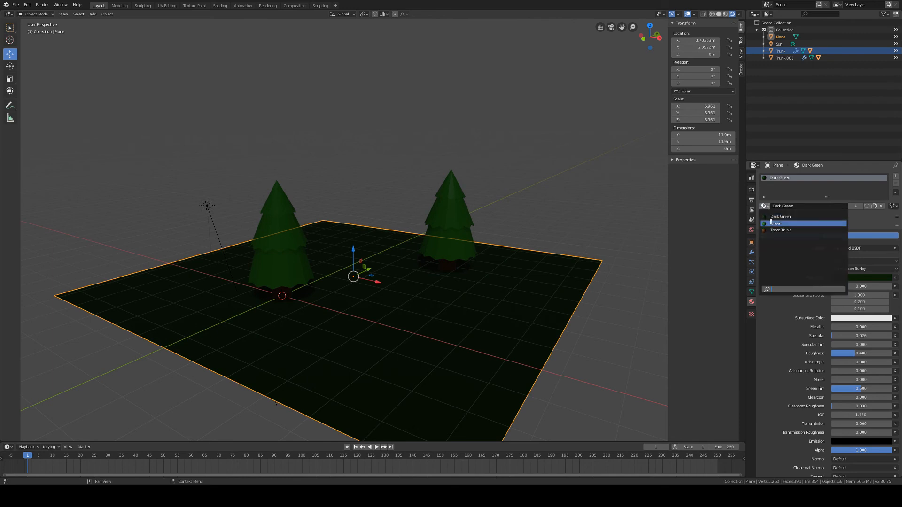
pyautogui.click(778, 223)
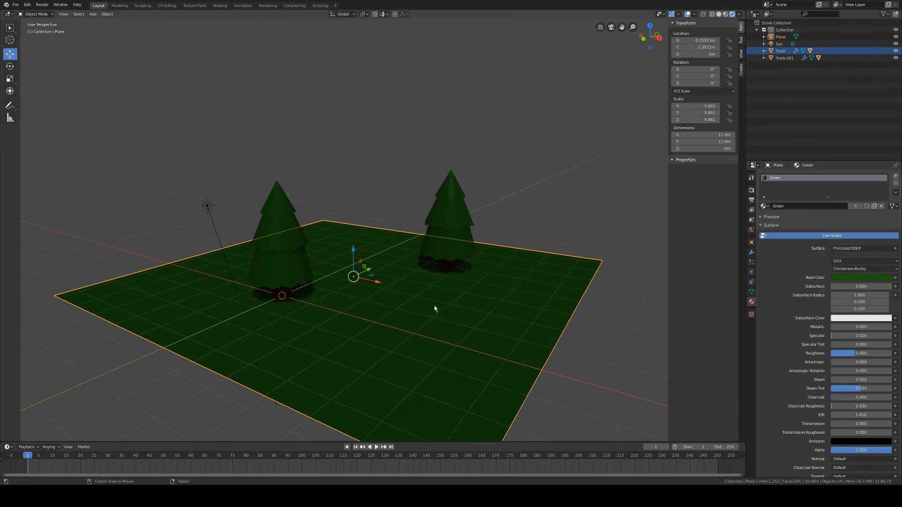
pyautogui.hotkey('alt', 'a')
# Add a camera to the scene at the world origin
pyautogui.moveTo(436, 308); pyautogui.dragTo(383, 298, button='middle')
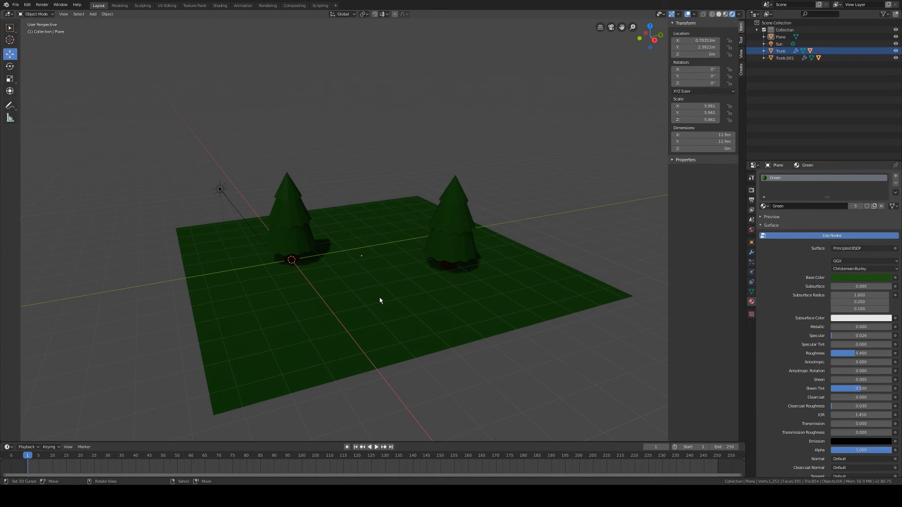
pyautogui.click(94, 15)
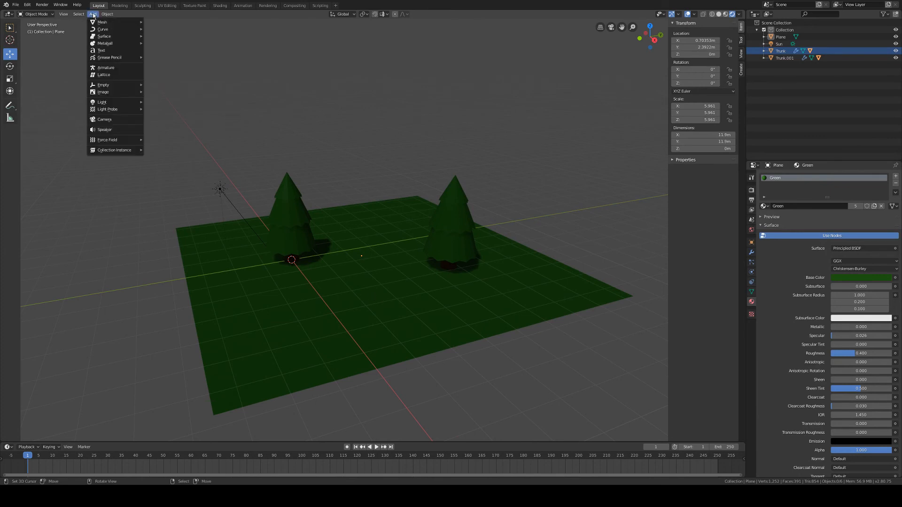
pyautogui.click(111, 120)
pyautogui.moveTo(314, 297)
pyautogui.mouseDown(button='middle')
pyautogui.moveTo(322, 269)
pyautogui.moveTo(373, 274)
pyautogui.moveTo(297, 298)
pyautogui.moveTo(322, 291)
pyautogui.moveTo(313, 285)
pyautogui.moveTo(304, 306)
pyautogui.moveTo(389, 292)
pyautogui.moveTo(325, 301)
pyautogui.mouseUp(button='middle')
pyautogui.moveTo(380, 281); pyautogui.dragTo(289, 298, button='middle')
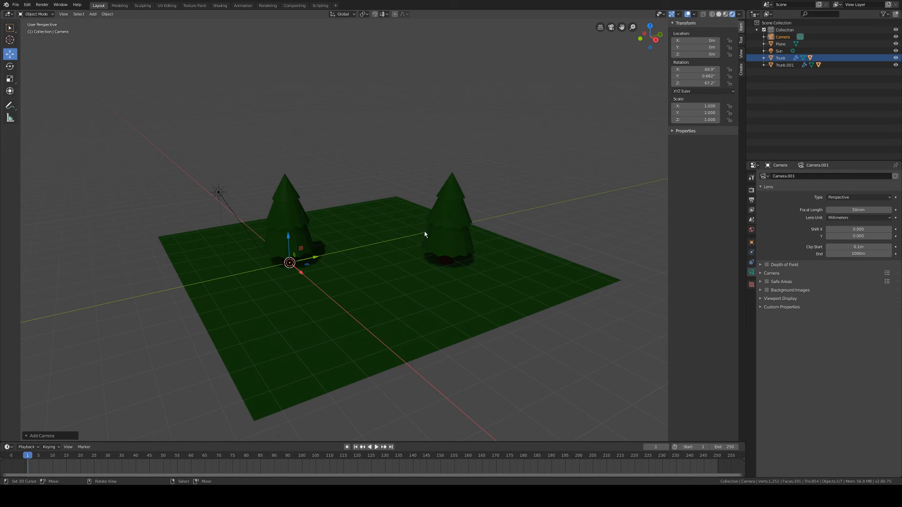
pyautogui.moveTo(425, 234); pyautogui.dragTo(400, 268, button='middle')
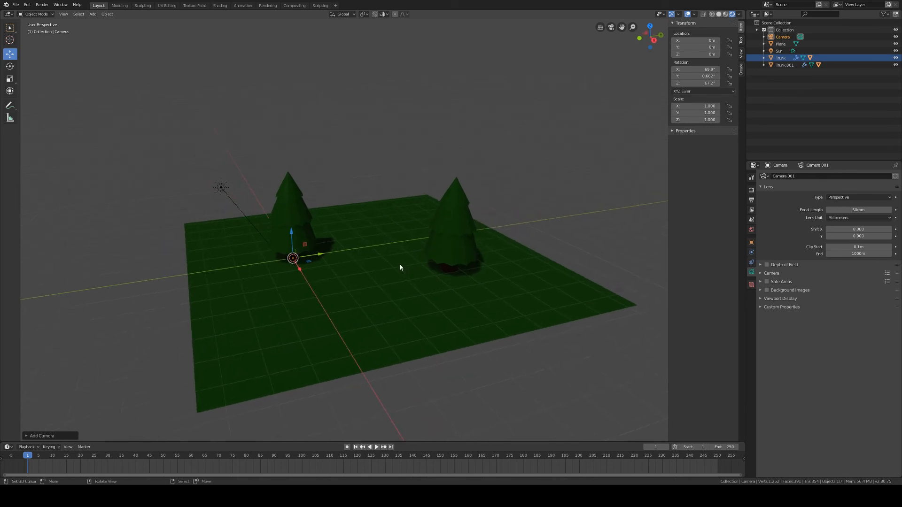
# Switch the viewport to look through the new camera and enlarge its frame in the viewport
pyautogui.click(64, 15)
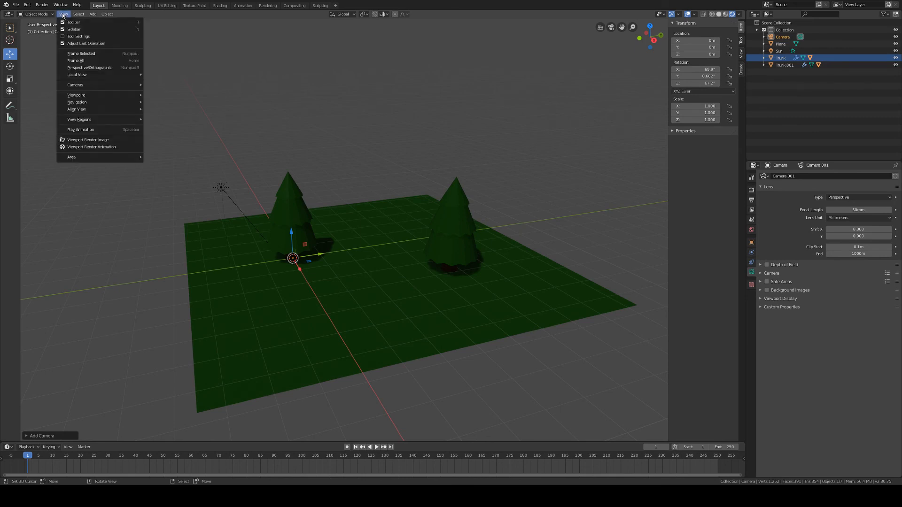
pyautogui.moveTo(109, 87)
pyautogui.press('KP_0')
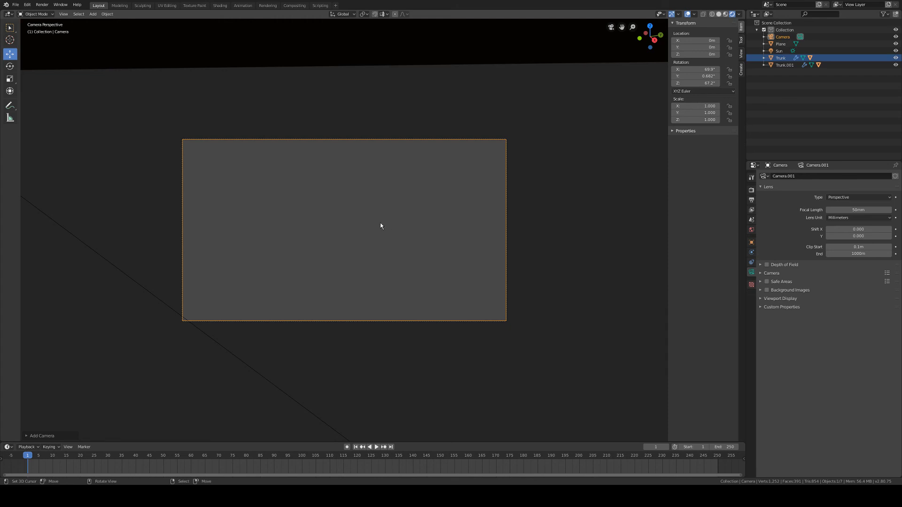
pyautogui.scroll(2, 381, 225)
pyautogui.scroll(-1, 381, 224)
pyautogui.scroll(-3, 380, 226)
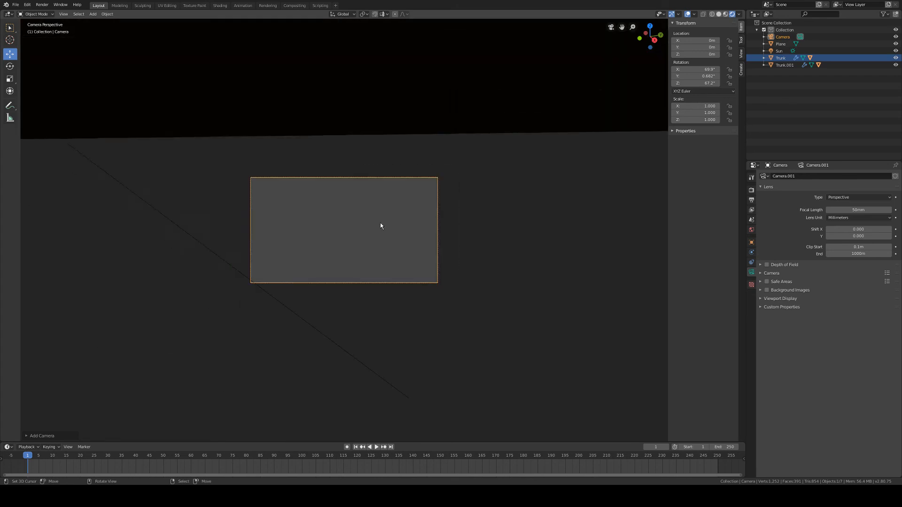
pyautogui.scroll(3, 381, 226)
pyautogui.scroll(3, 381, 226)
pyautogui.scroll(-4, 381, 226)
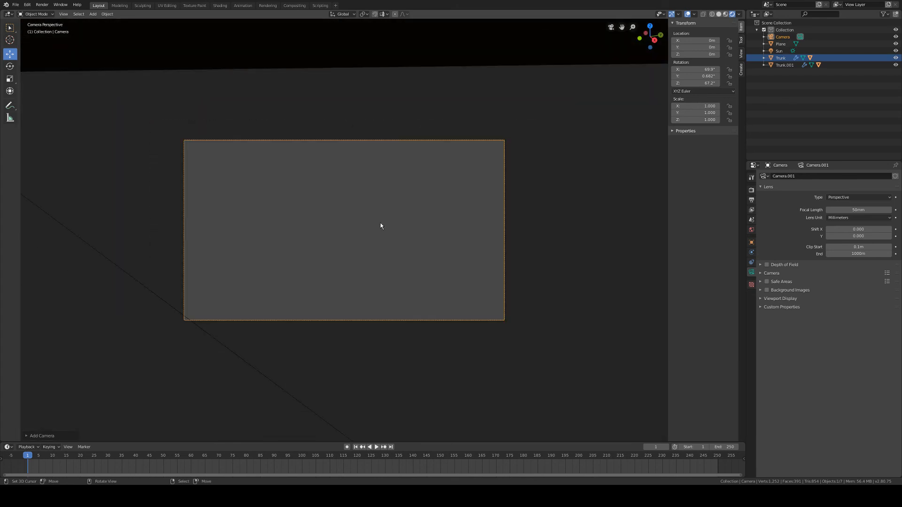
pyautogui.scroll(3, 381, 226)
pyautogui.scroll(-4, 380, 226)
pyautogui.scroll(3, 380, 226)
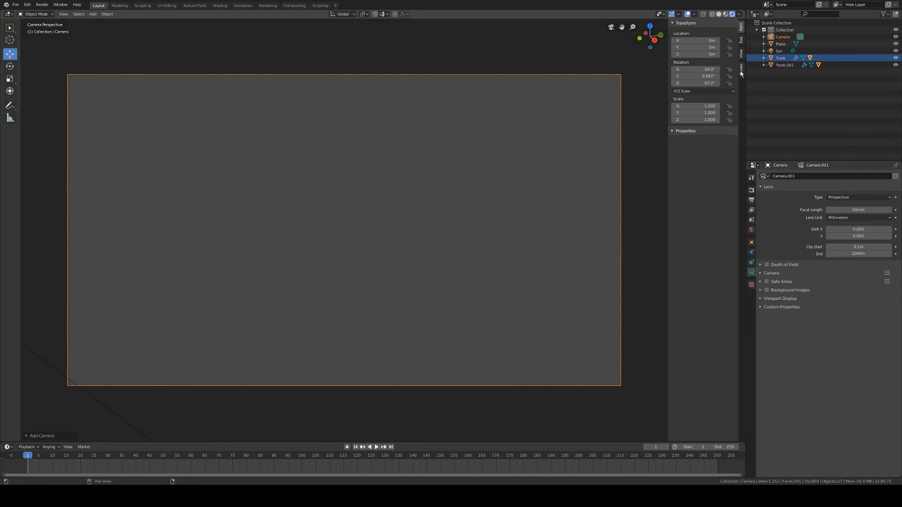
# Lock the camera to the view, frame both trees on the ground plane, and release the lock, staying in the camera view
pyautogui.click(741, 54)
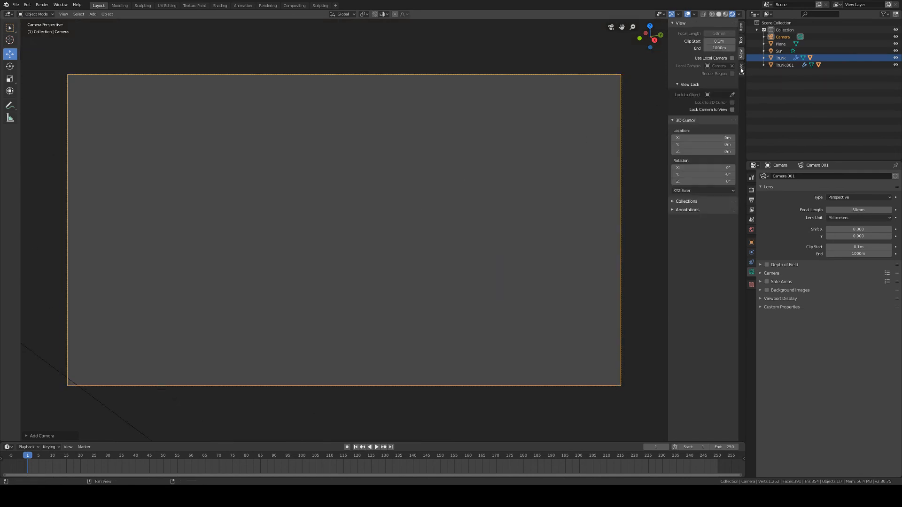
pyautogui.click(732, 110)
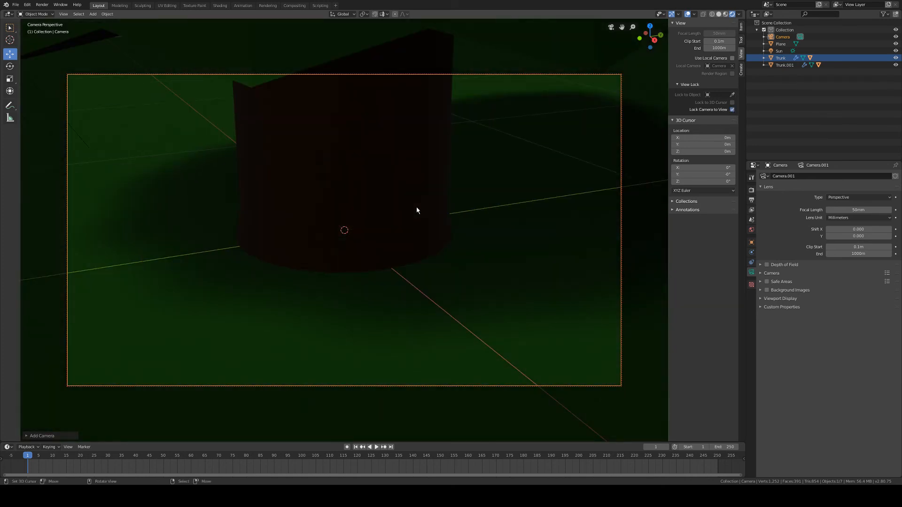
pyautogui.scroll(-5, 417, 210)
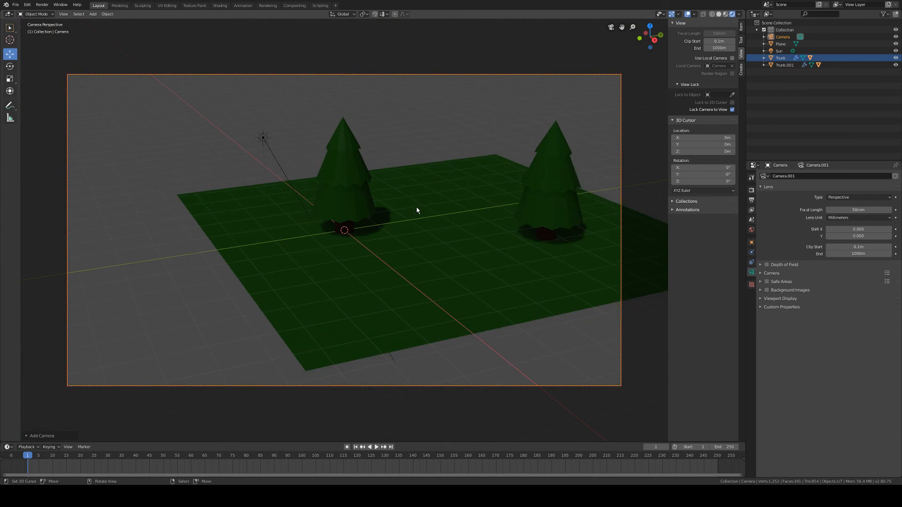
pyautogui.scroll(-2, 416, 210)
pyautogui.keyDown('shift'); pyautogui.moveTo(417, 211); pyautogui.dragTo(345, 268, button='middle'); pyautogui.keyUp('shift')
pyautogui.scroll(5, 380, 259)
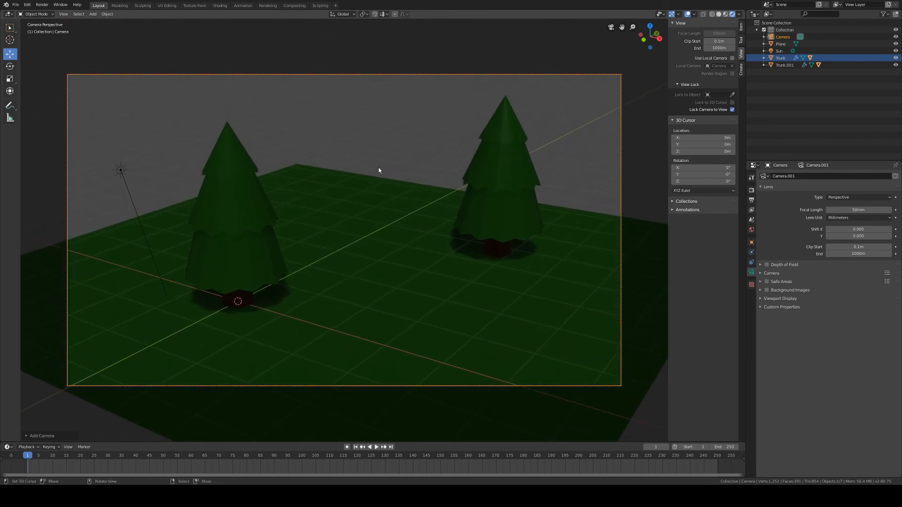
pyautogui.click(732, 110)
pyautogui.moveTo(304, 301); pyautogui.dragTo(453, 306, button='middle')
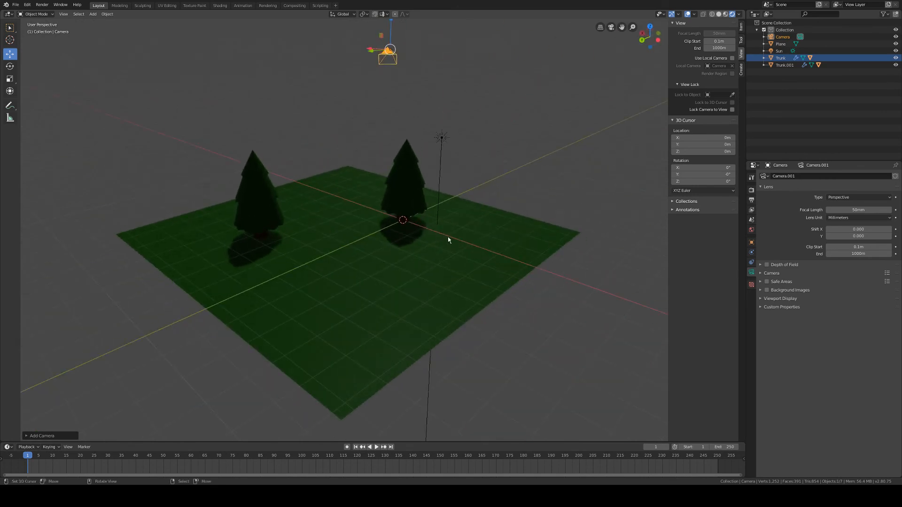
pyautogui.press('KP_0')
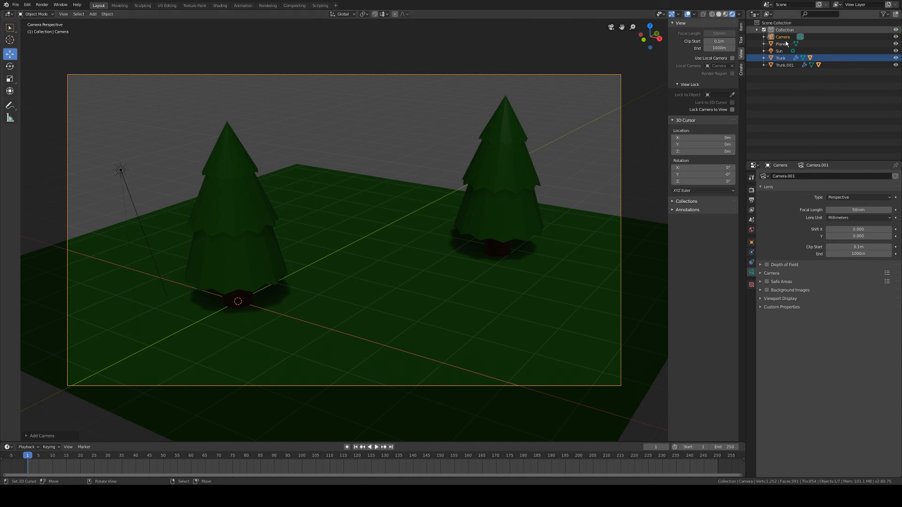
# Review the scene's output resolution and file format settings, and return to the render engine and sampling settings
pyautogui.click(752, 192)
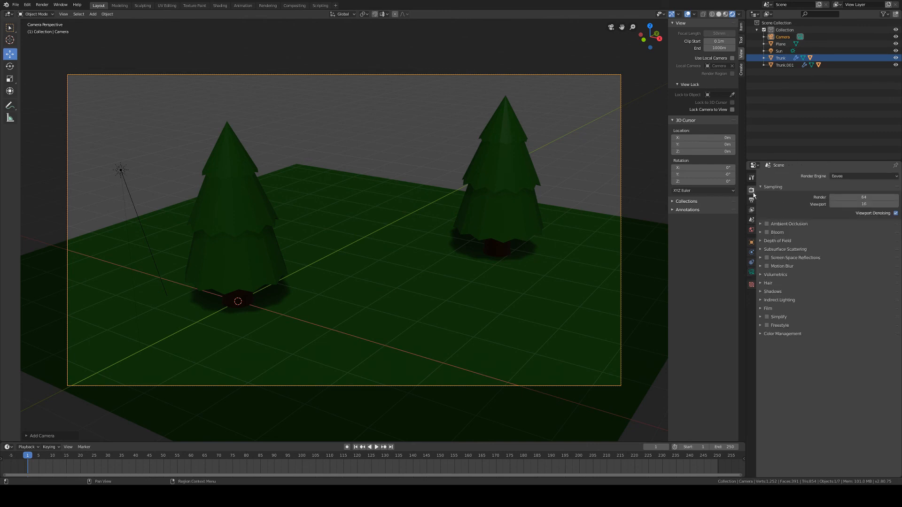
pyautogui.click(753, 201)
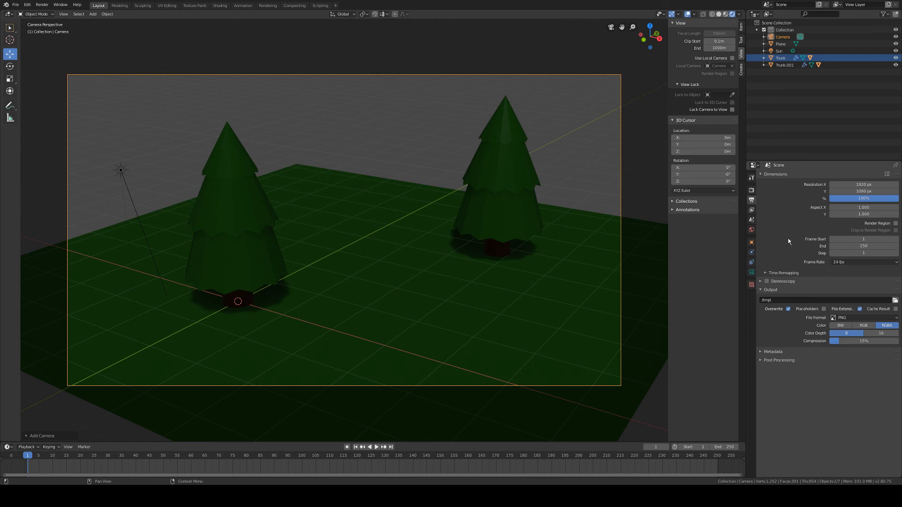
pyautogui.click(752, 190)
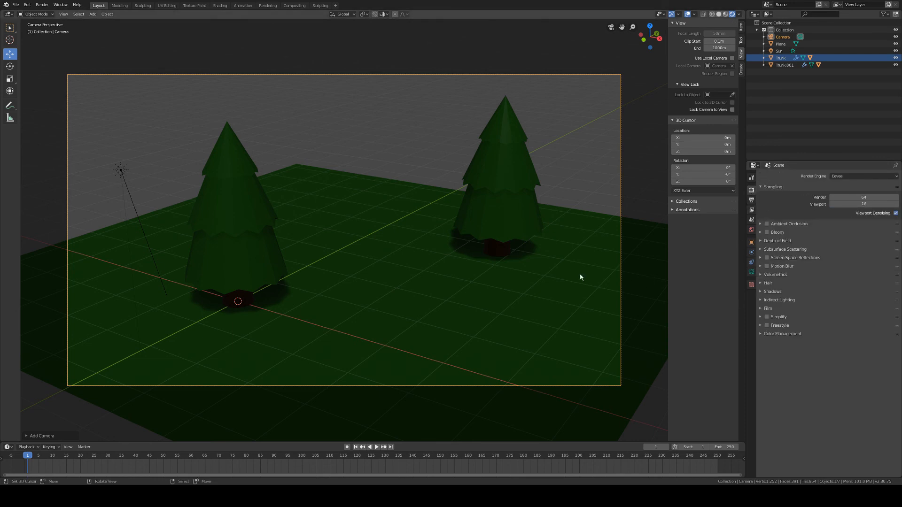